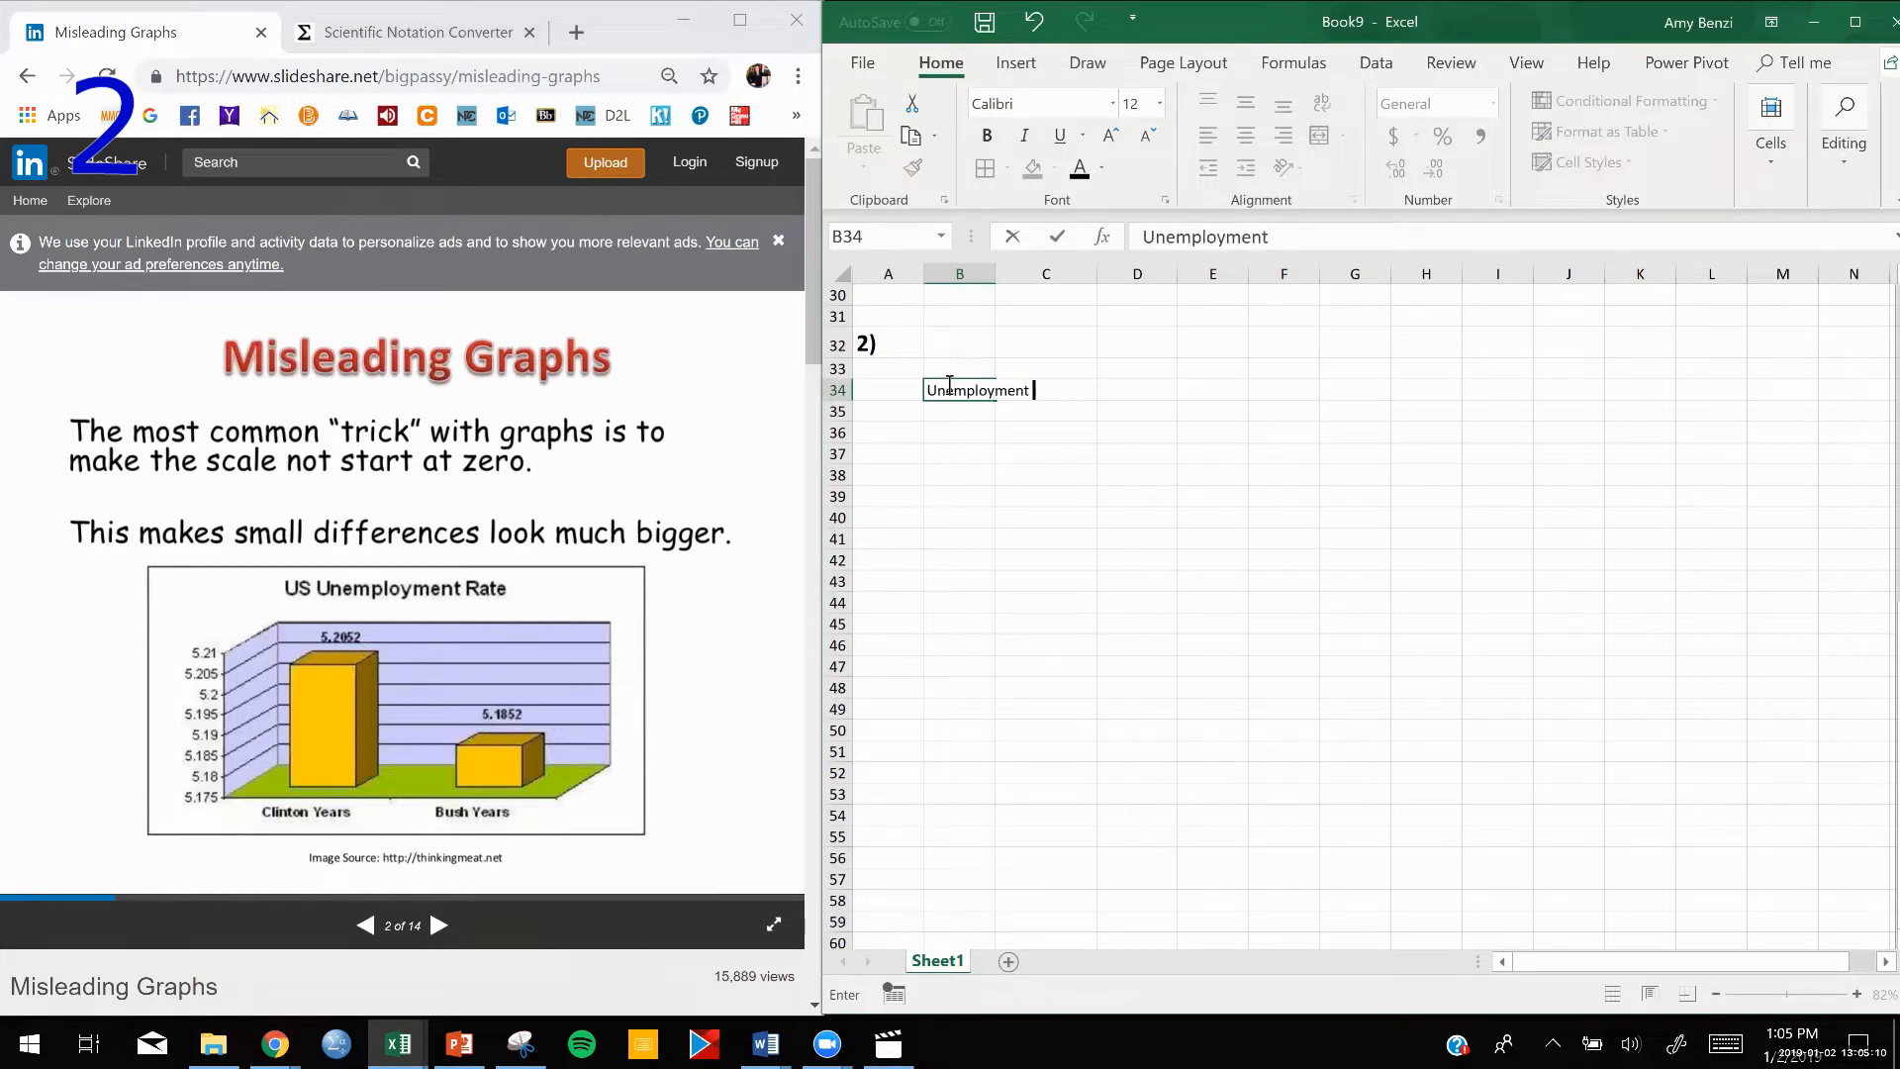
# Complete the heading in B34 so that it reads "Unemployment Rate Percentages".
pyautogui.write('Rate Percentages')
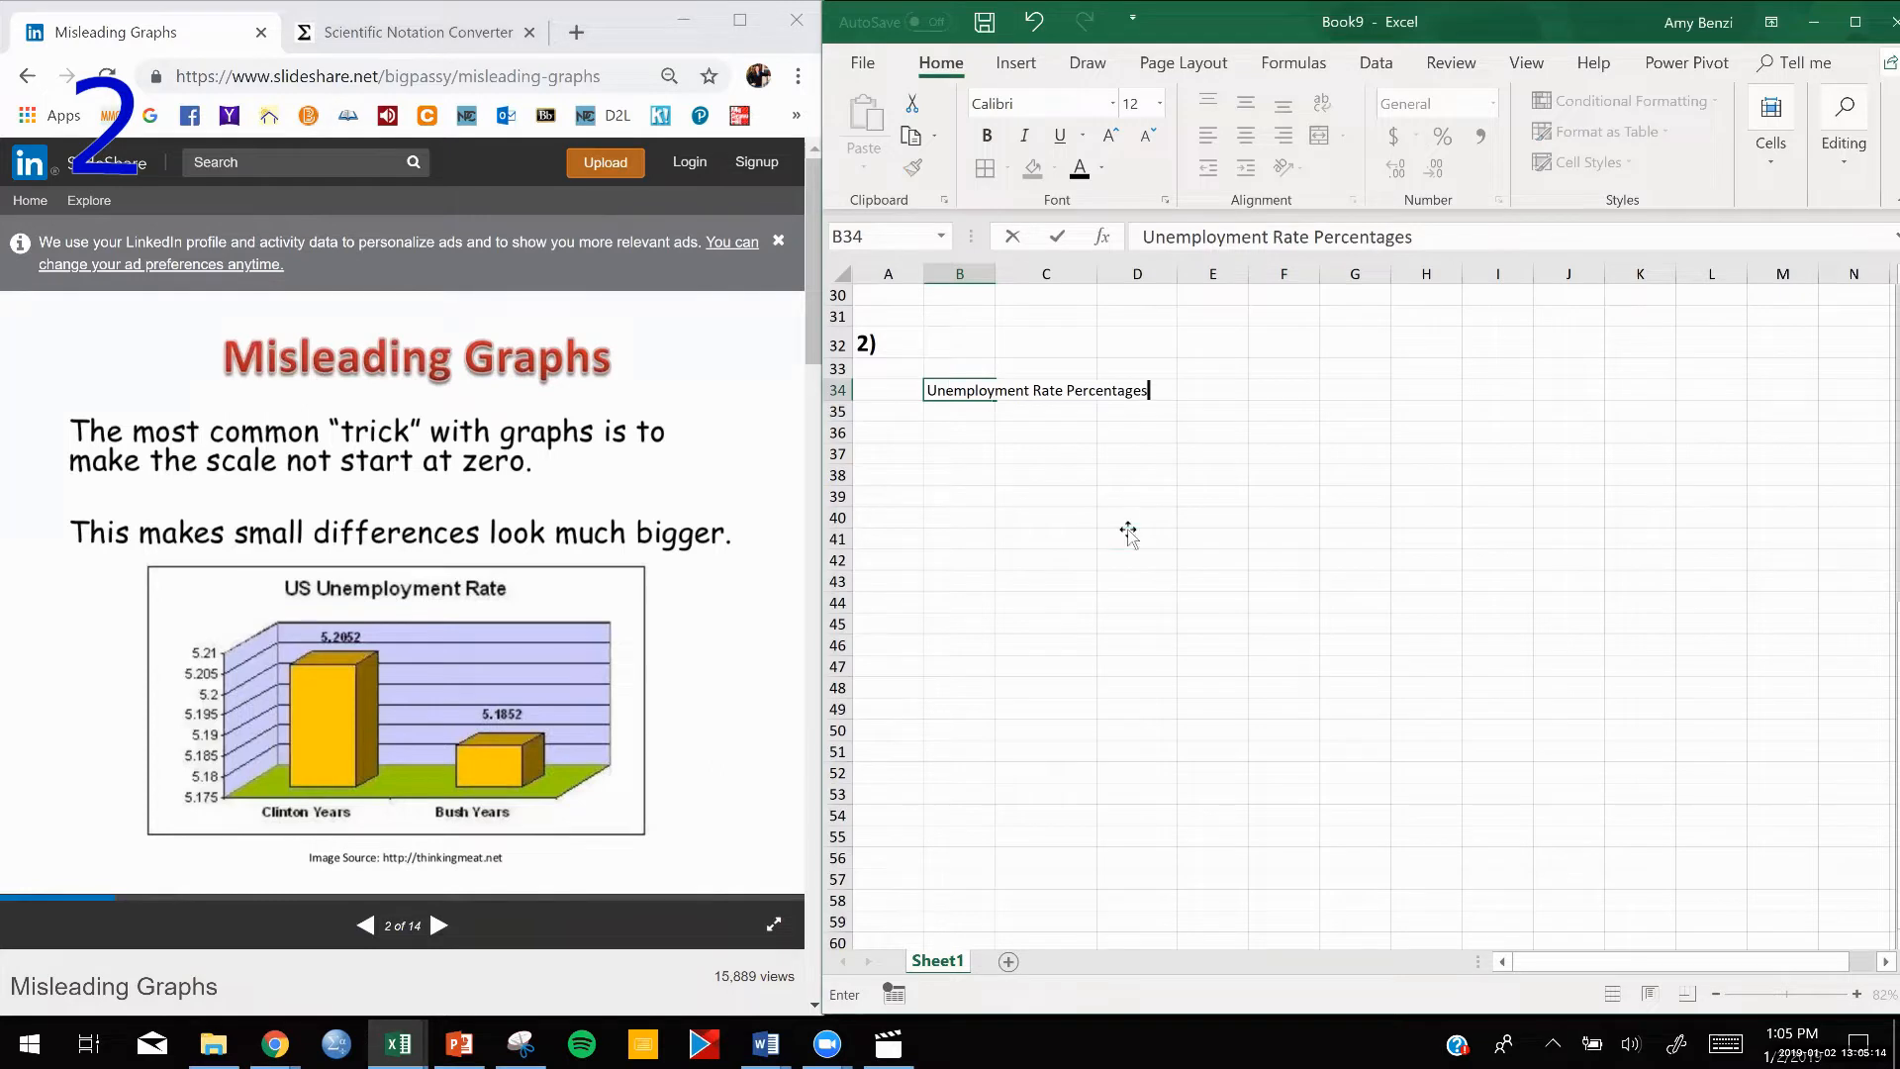
pyautogui.click(1127, 529)
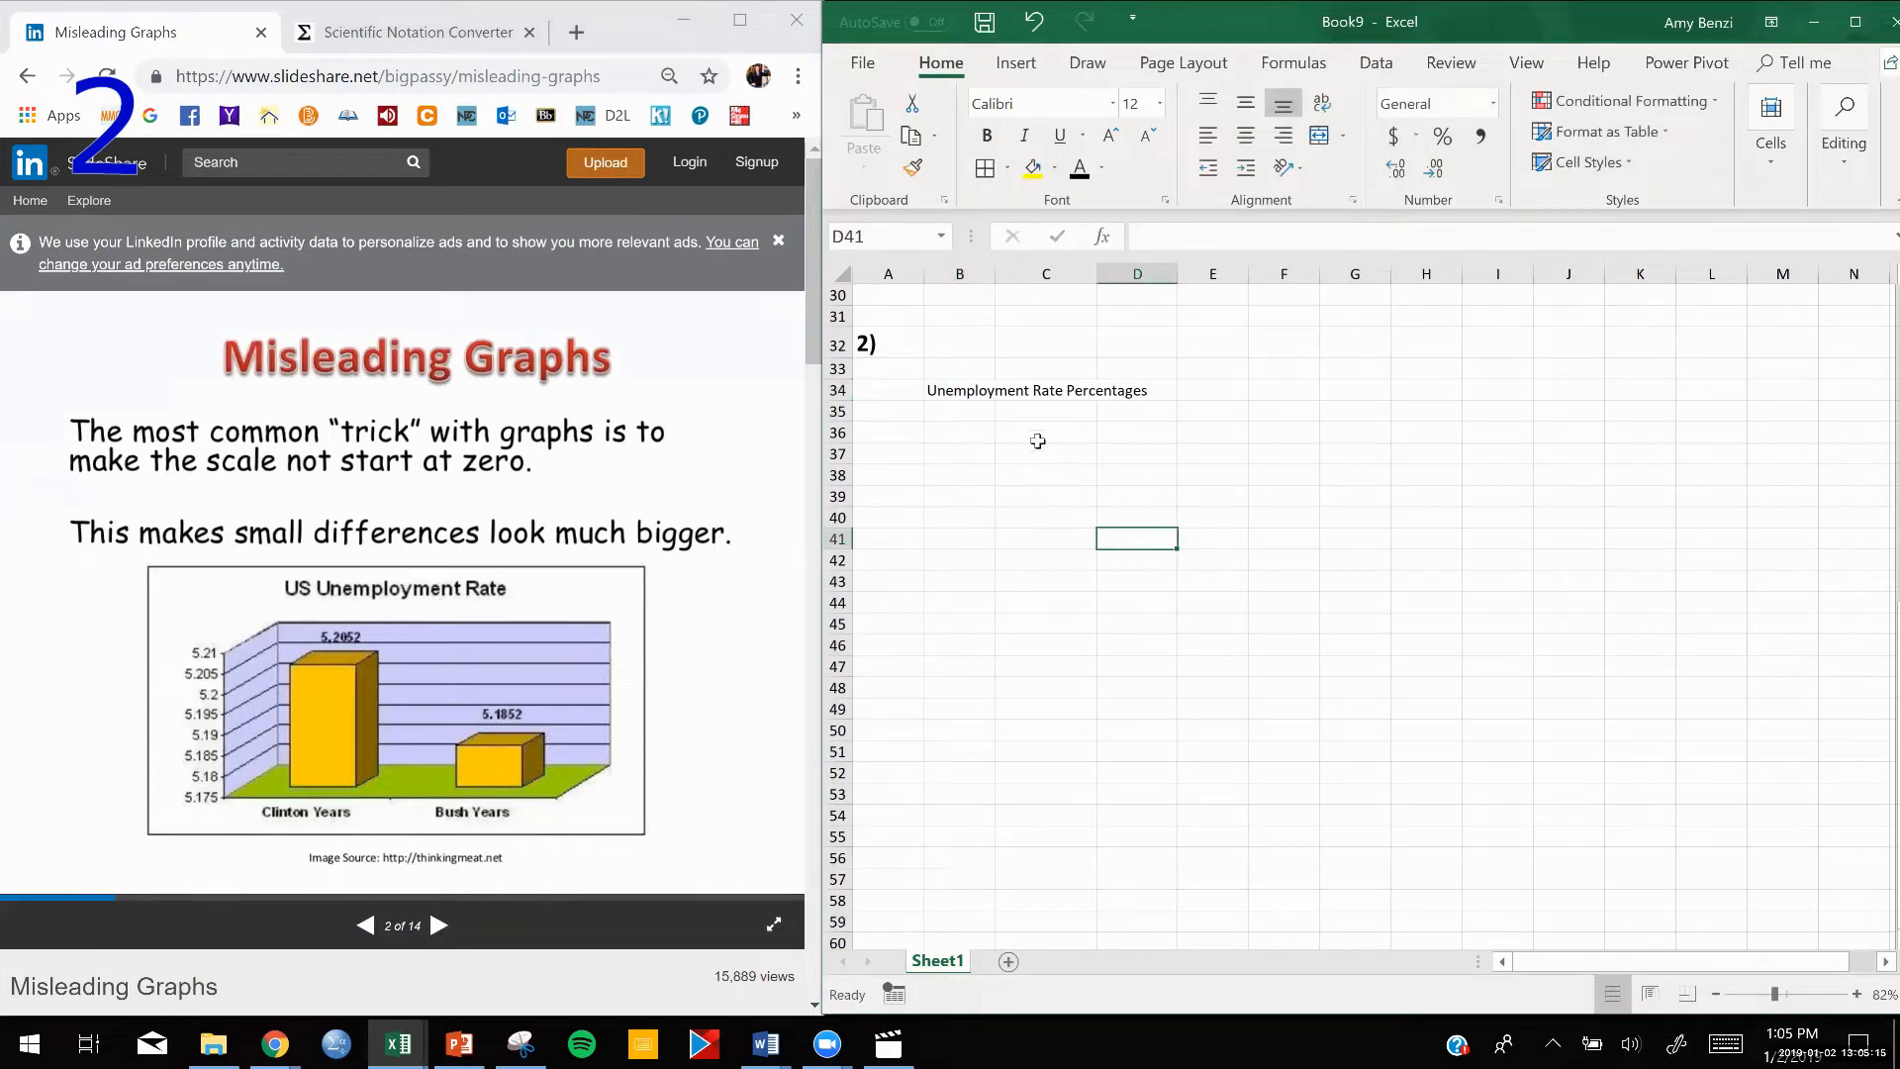
pyautogui.click(979, 390)
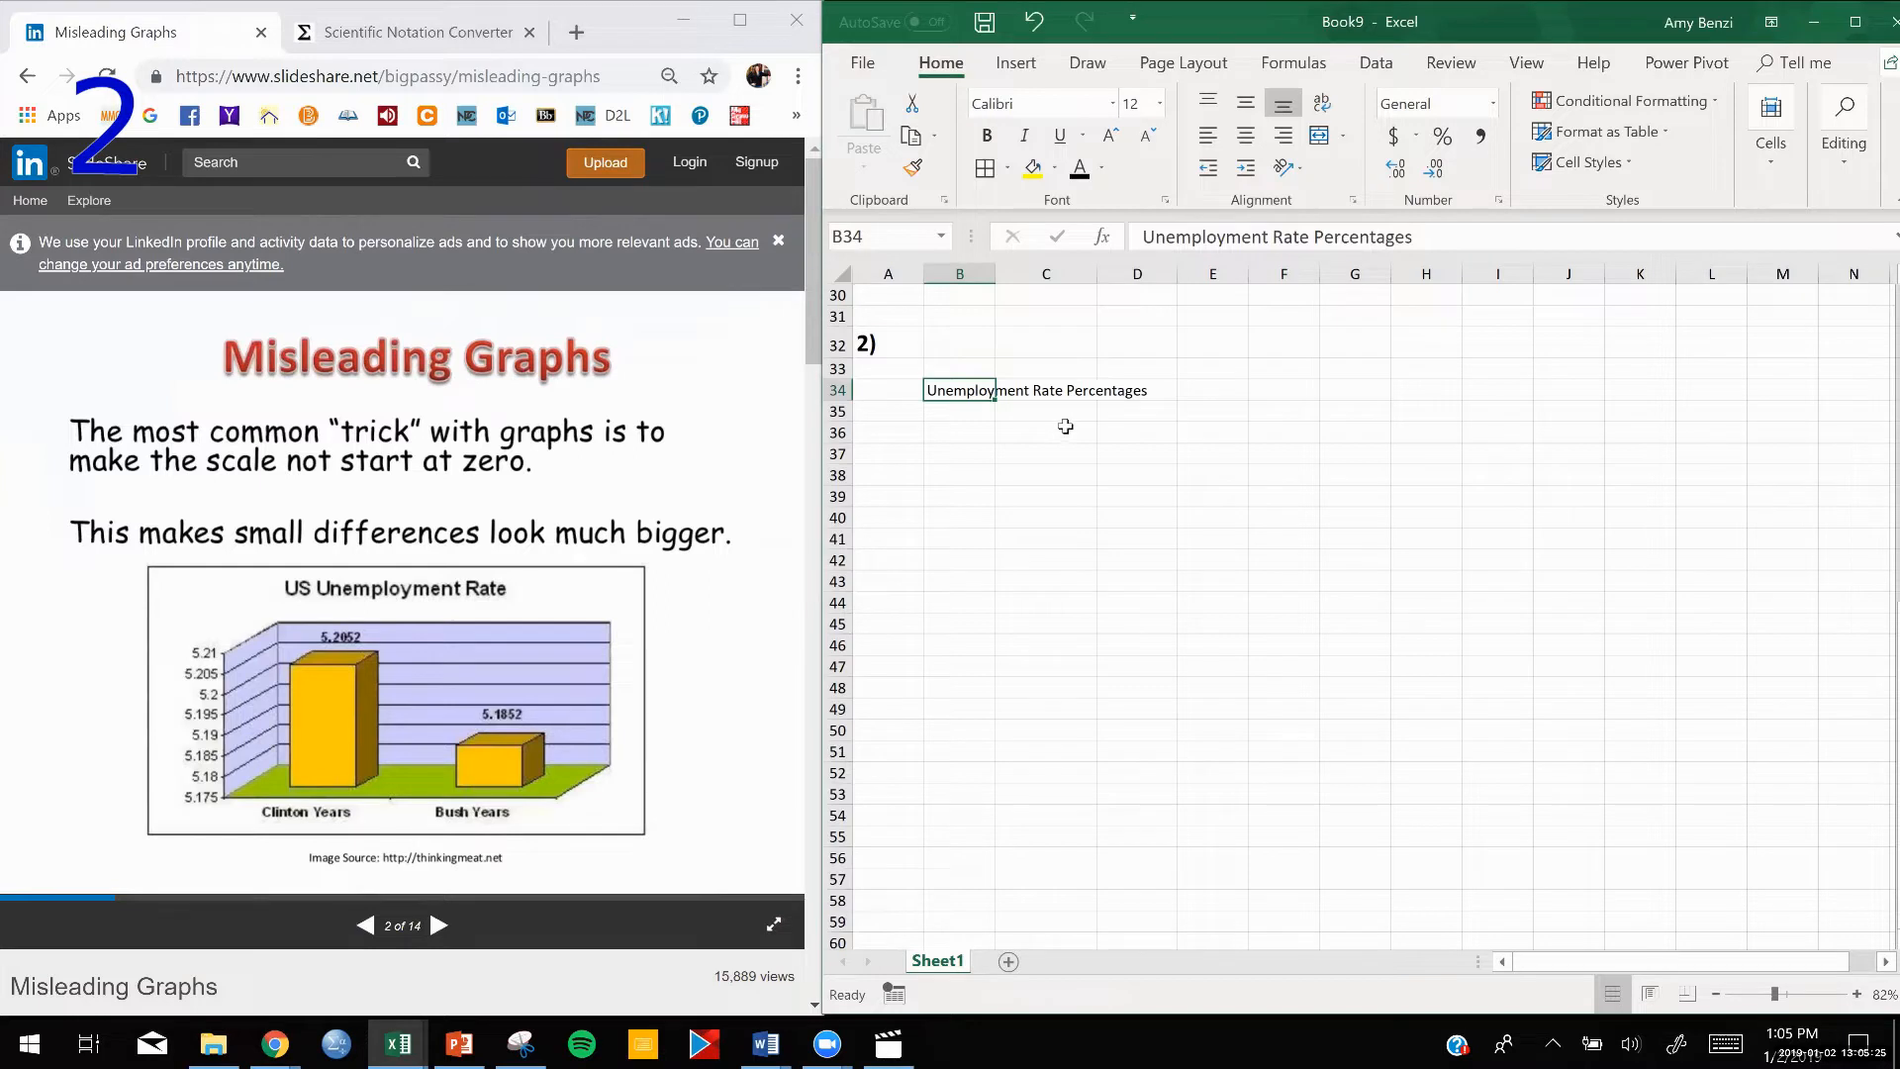
pyautogui.doubleClick(955, 390)
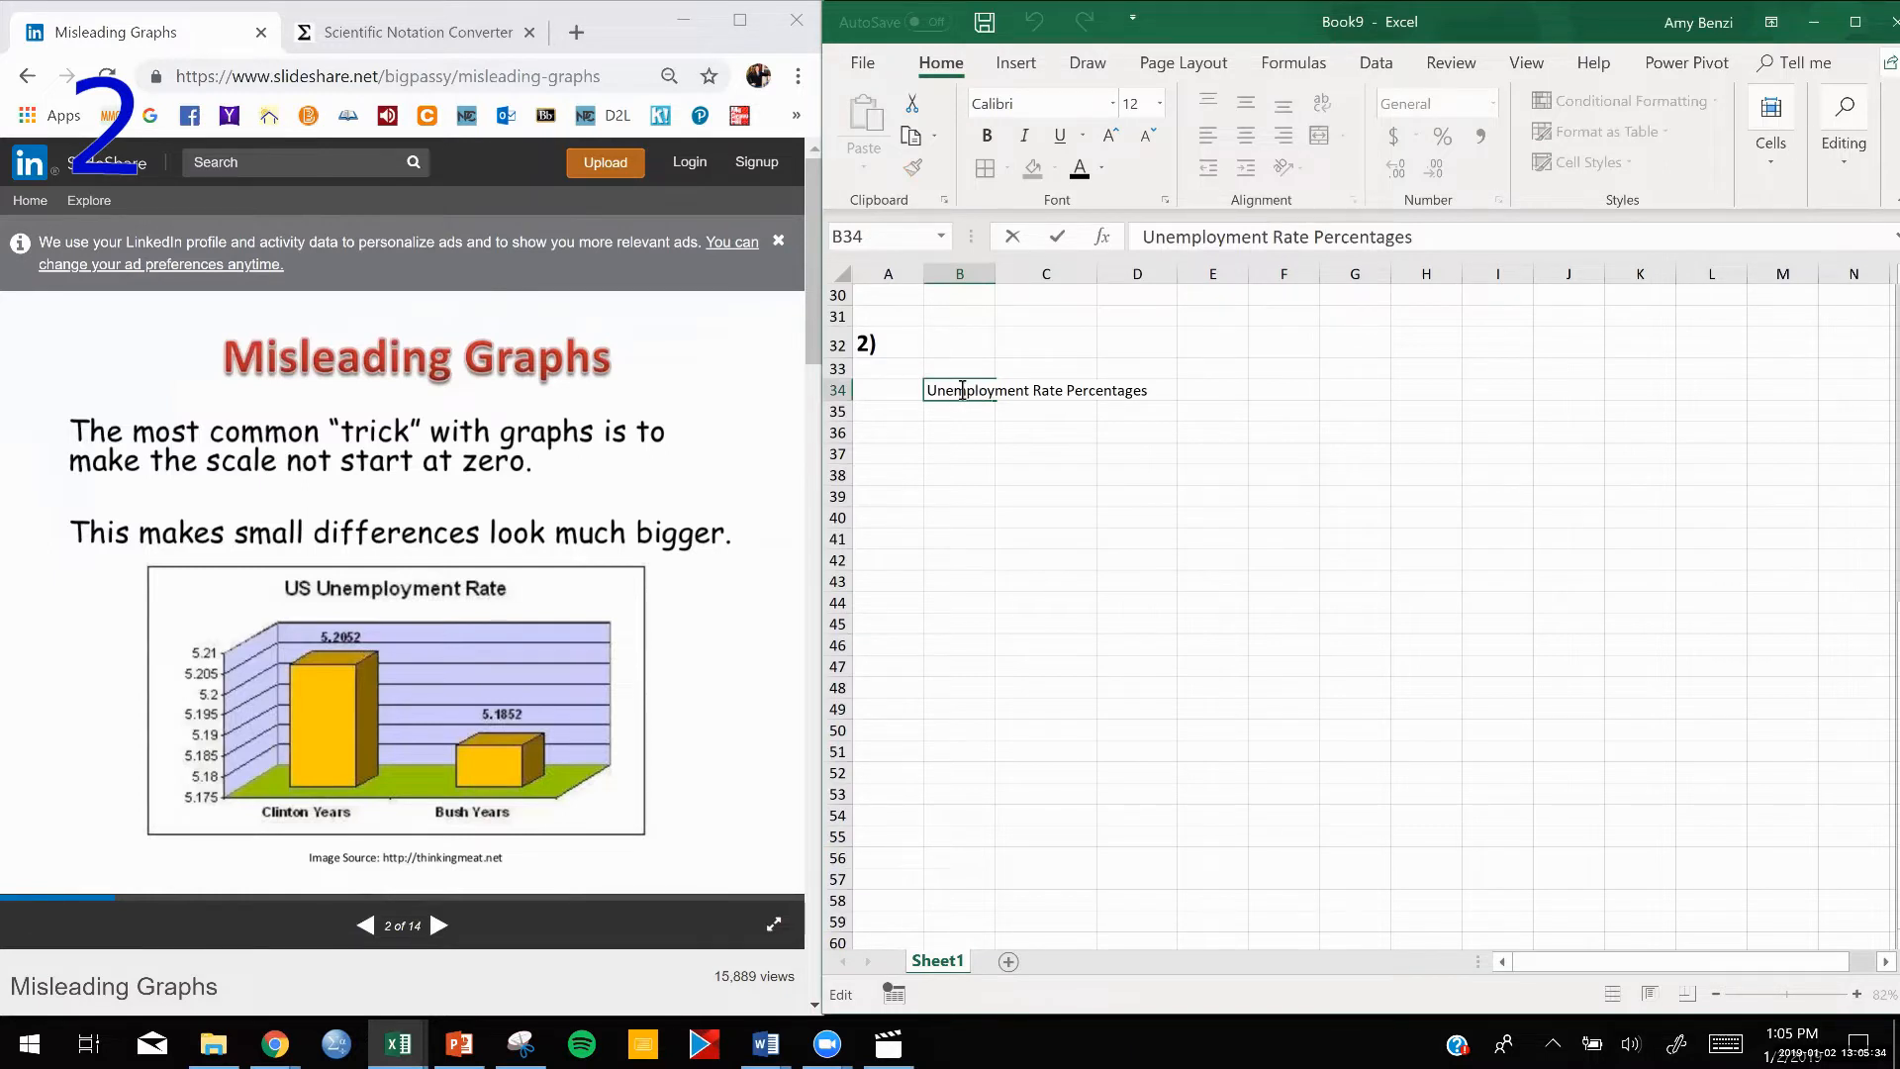
pyautogui.rightClick(963, 393)
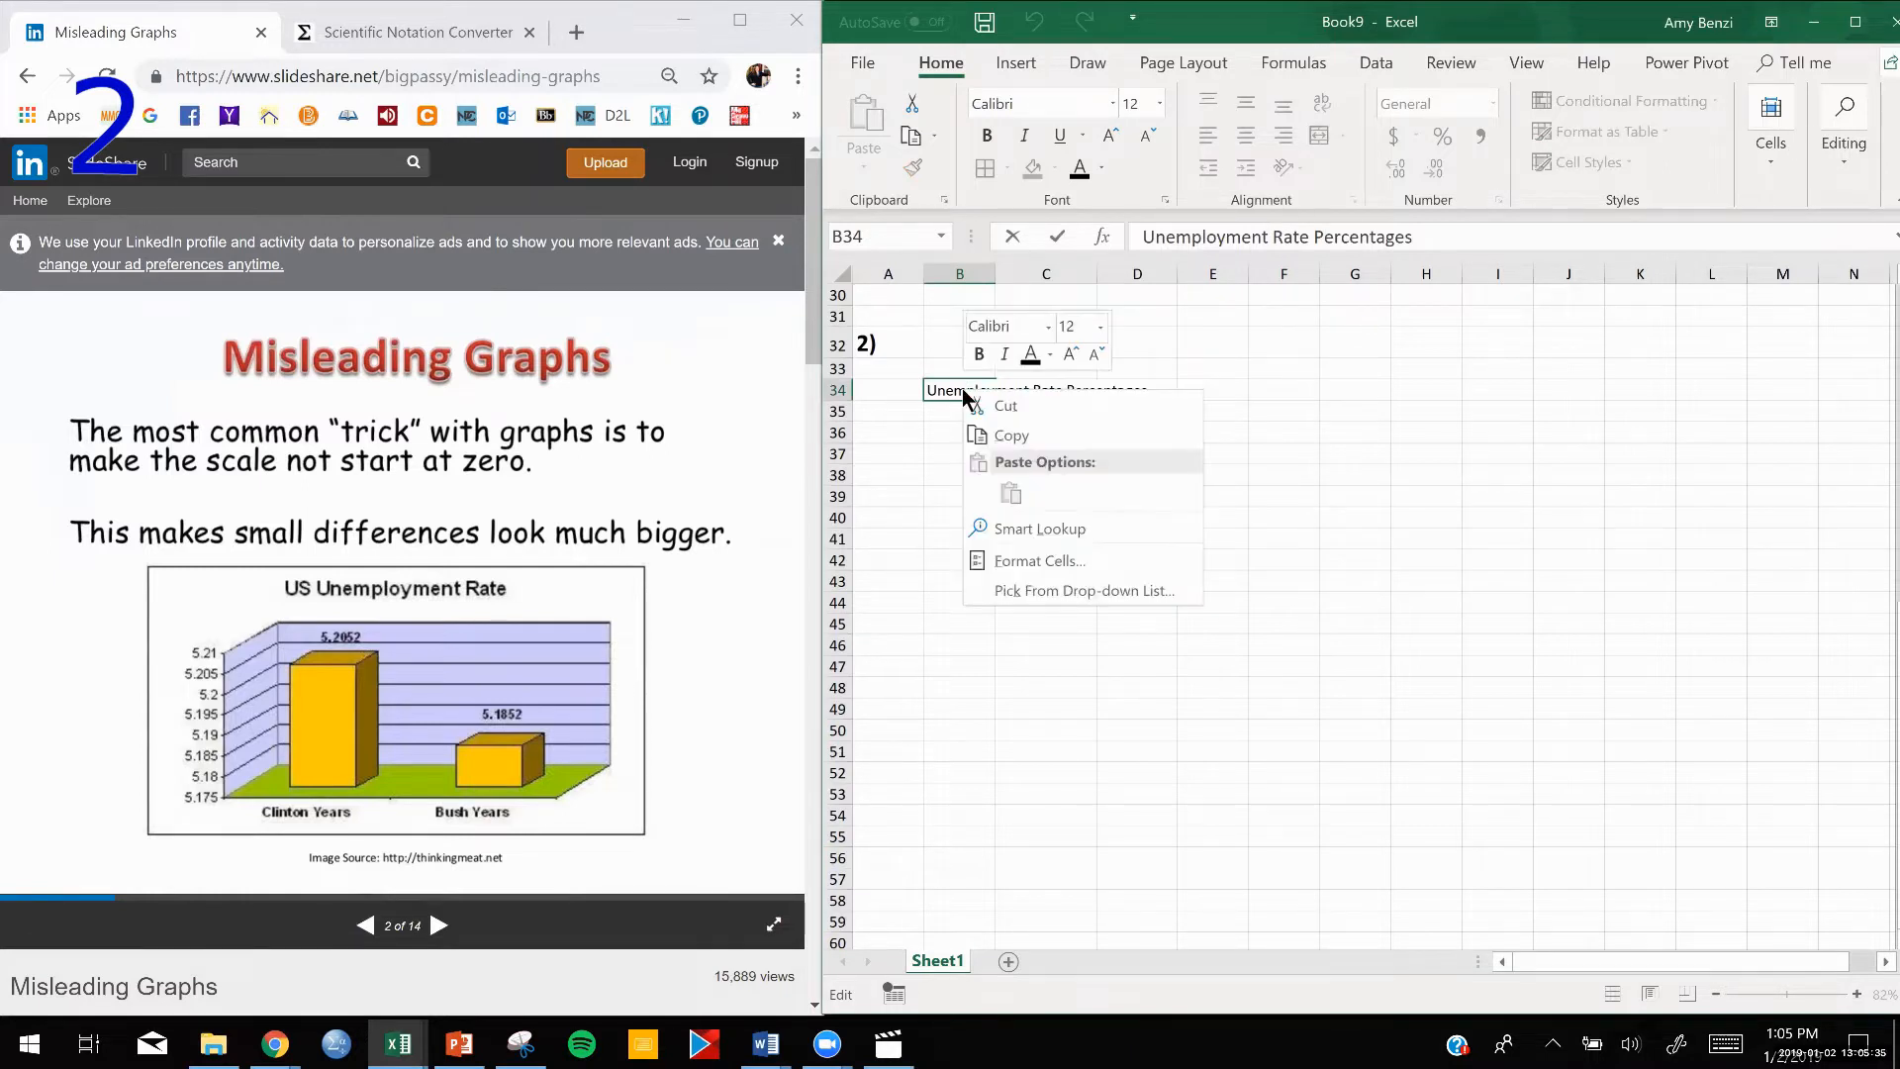
pyautogui.click(984, 562)
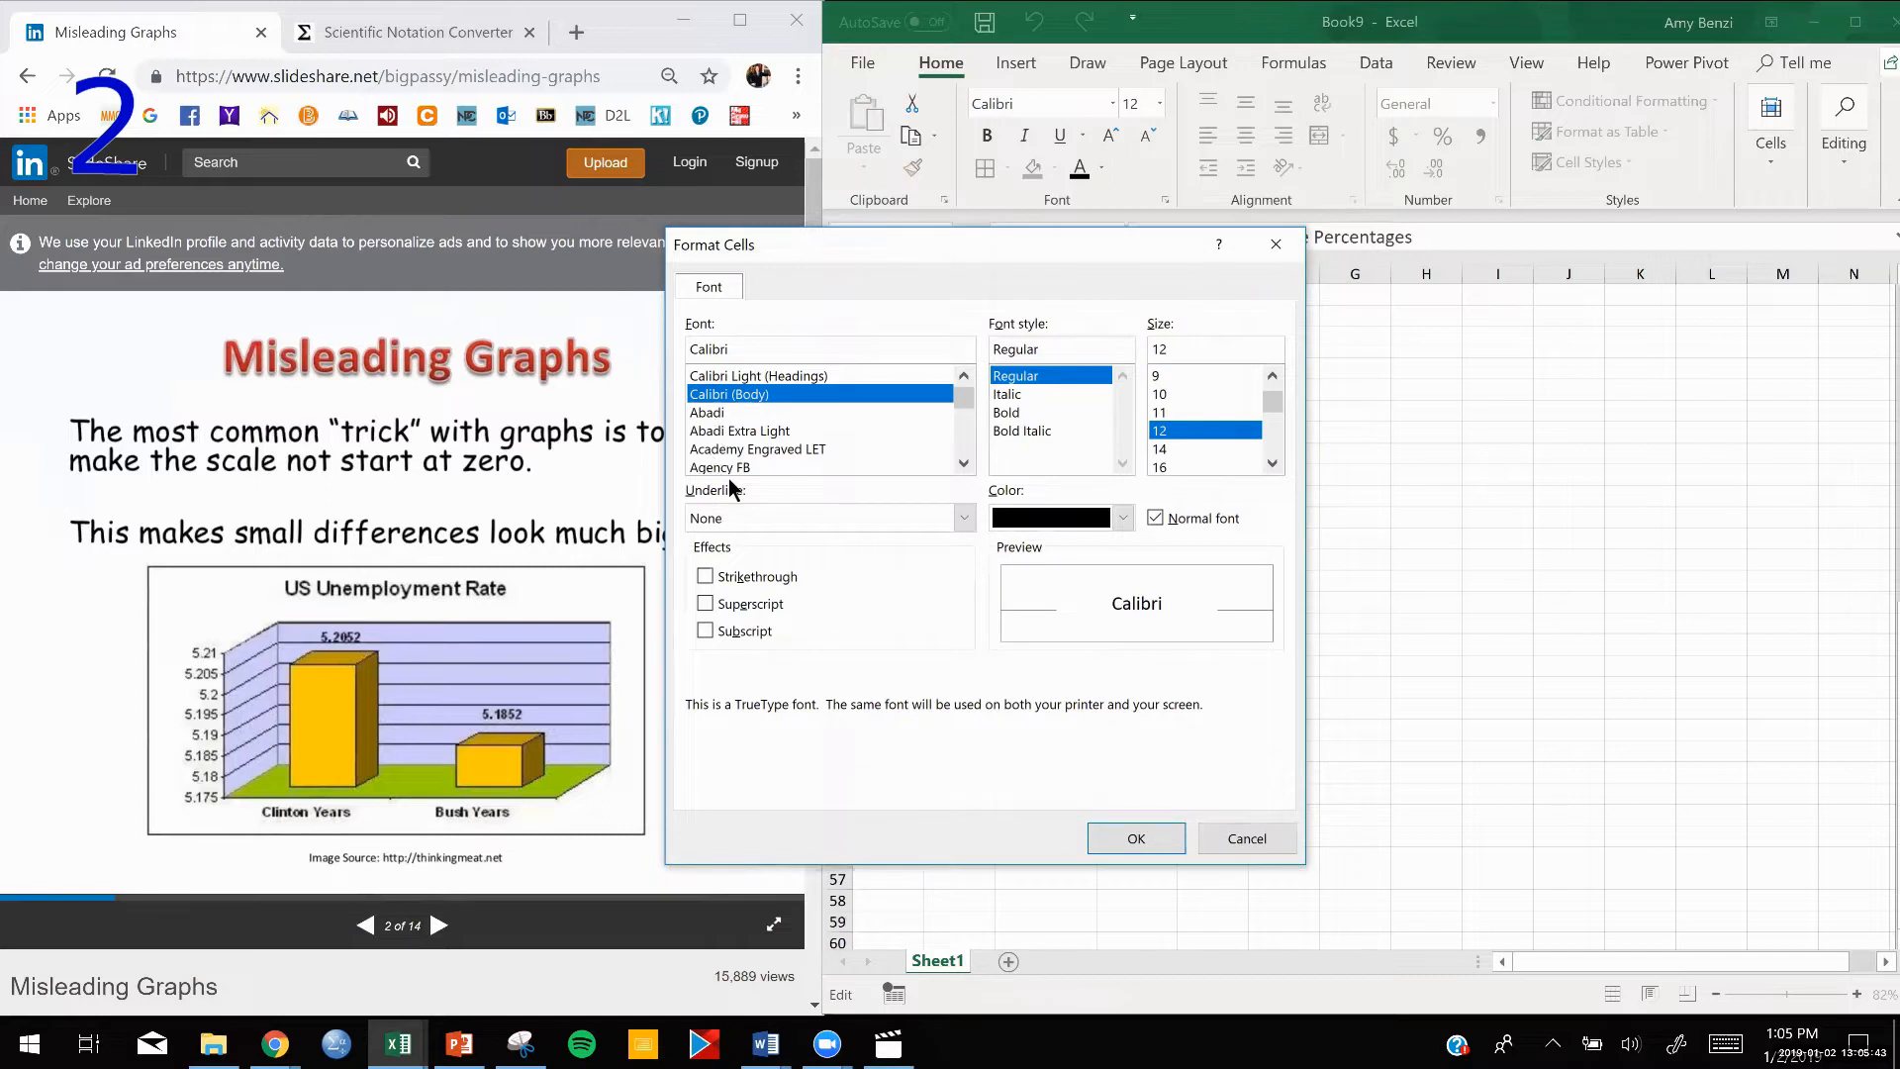
pyautogui.click(1275, 243)
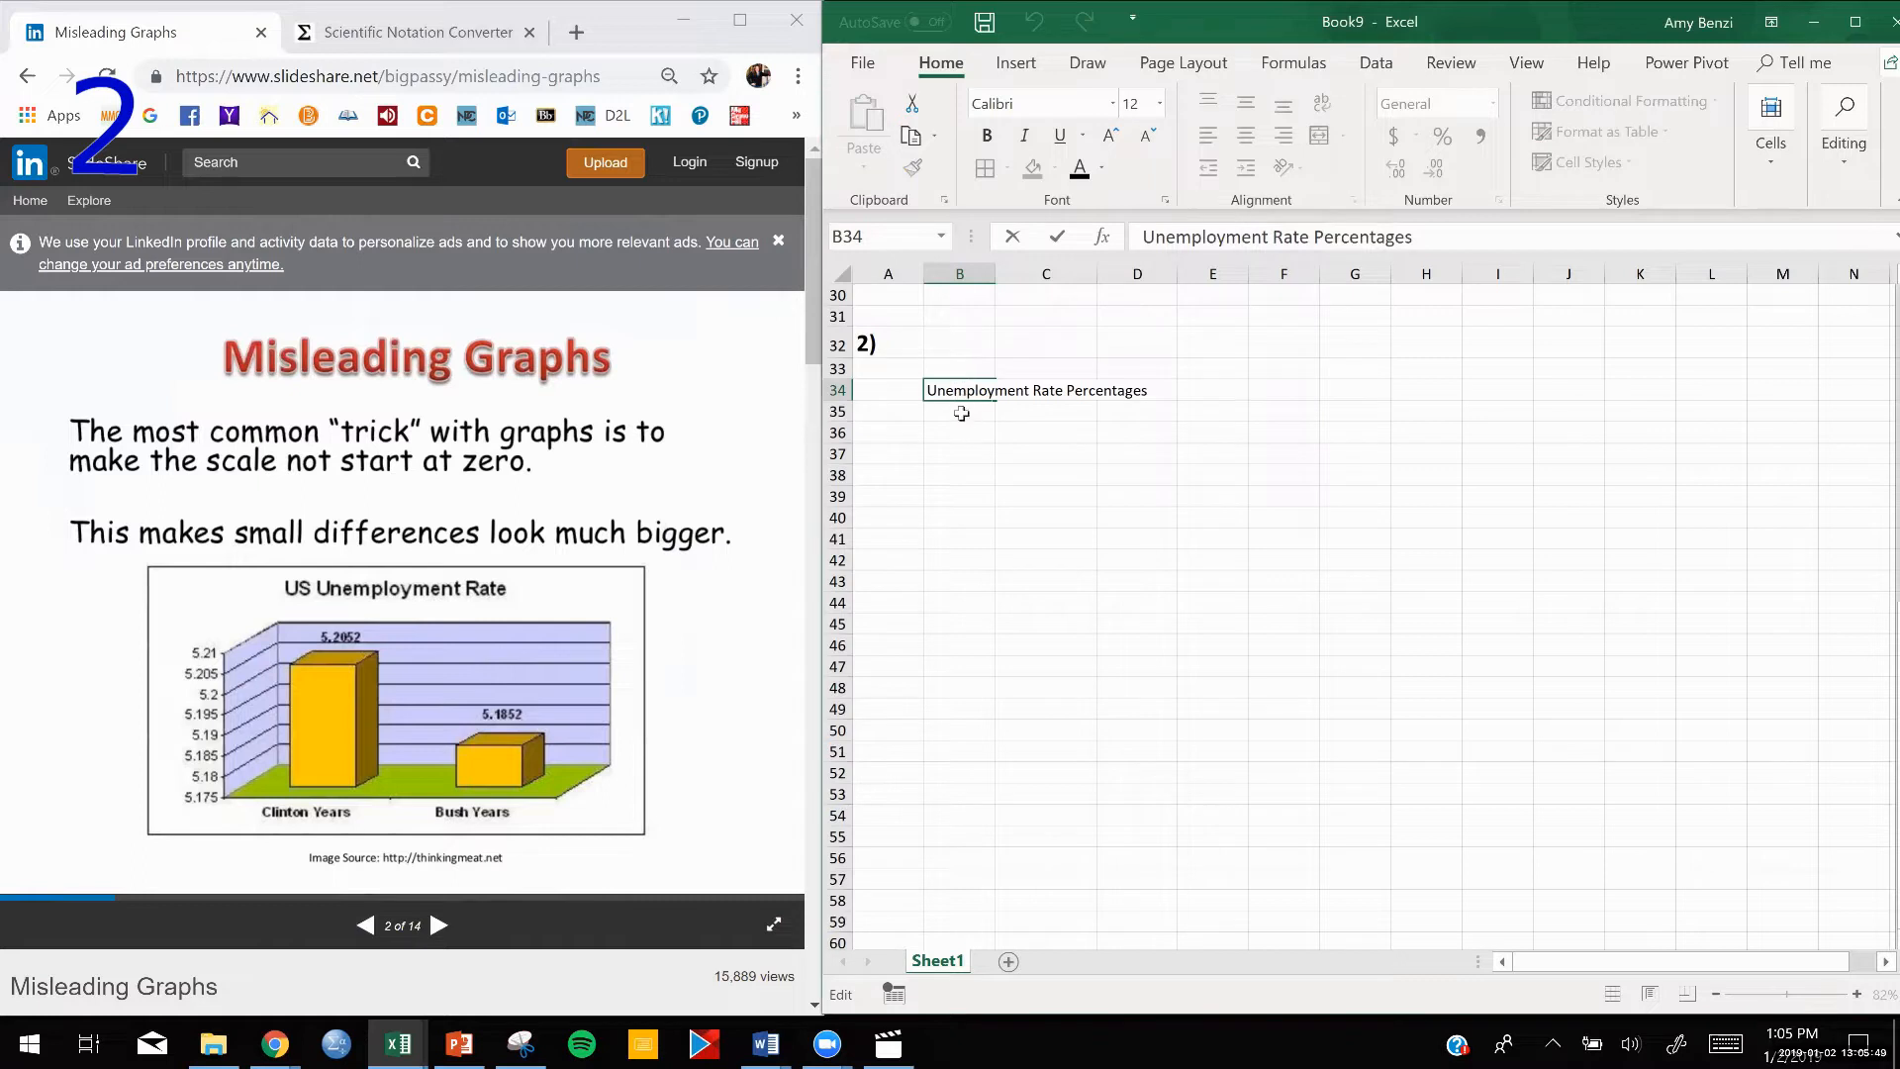
pyautogui.click(961, 409)
# Turn on text wrapping for the "Unemployment Rate Percentages" heading in B34.
pyautogui.click(961, 391)
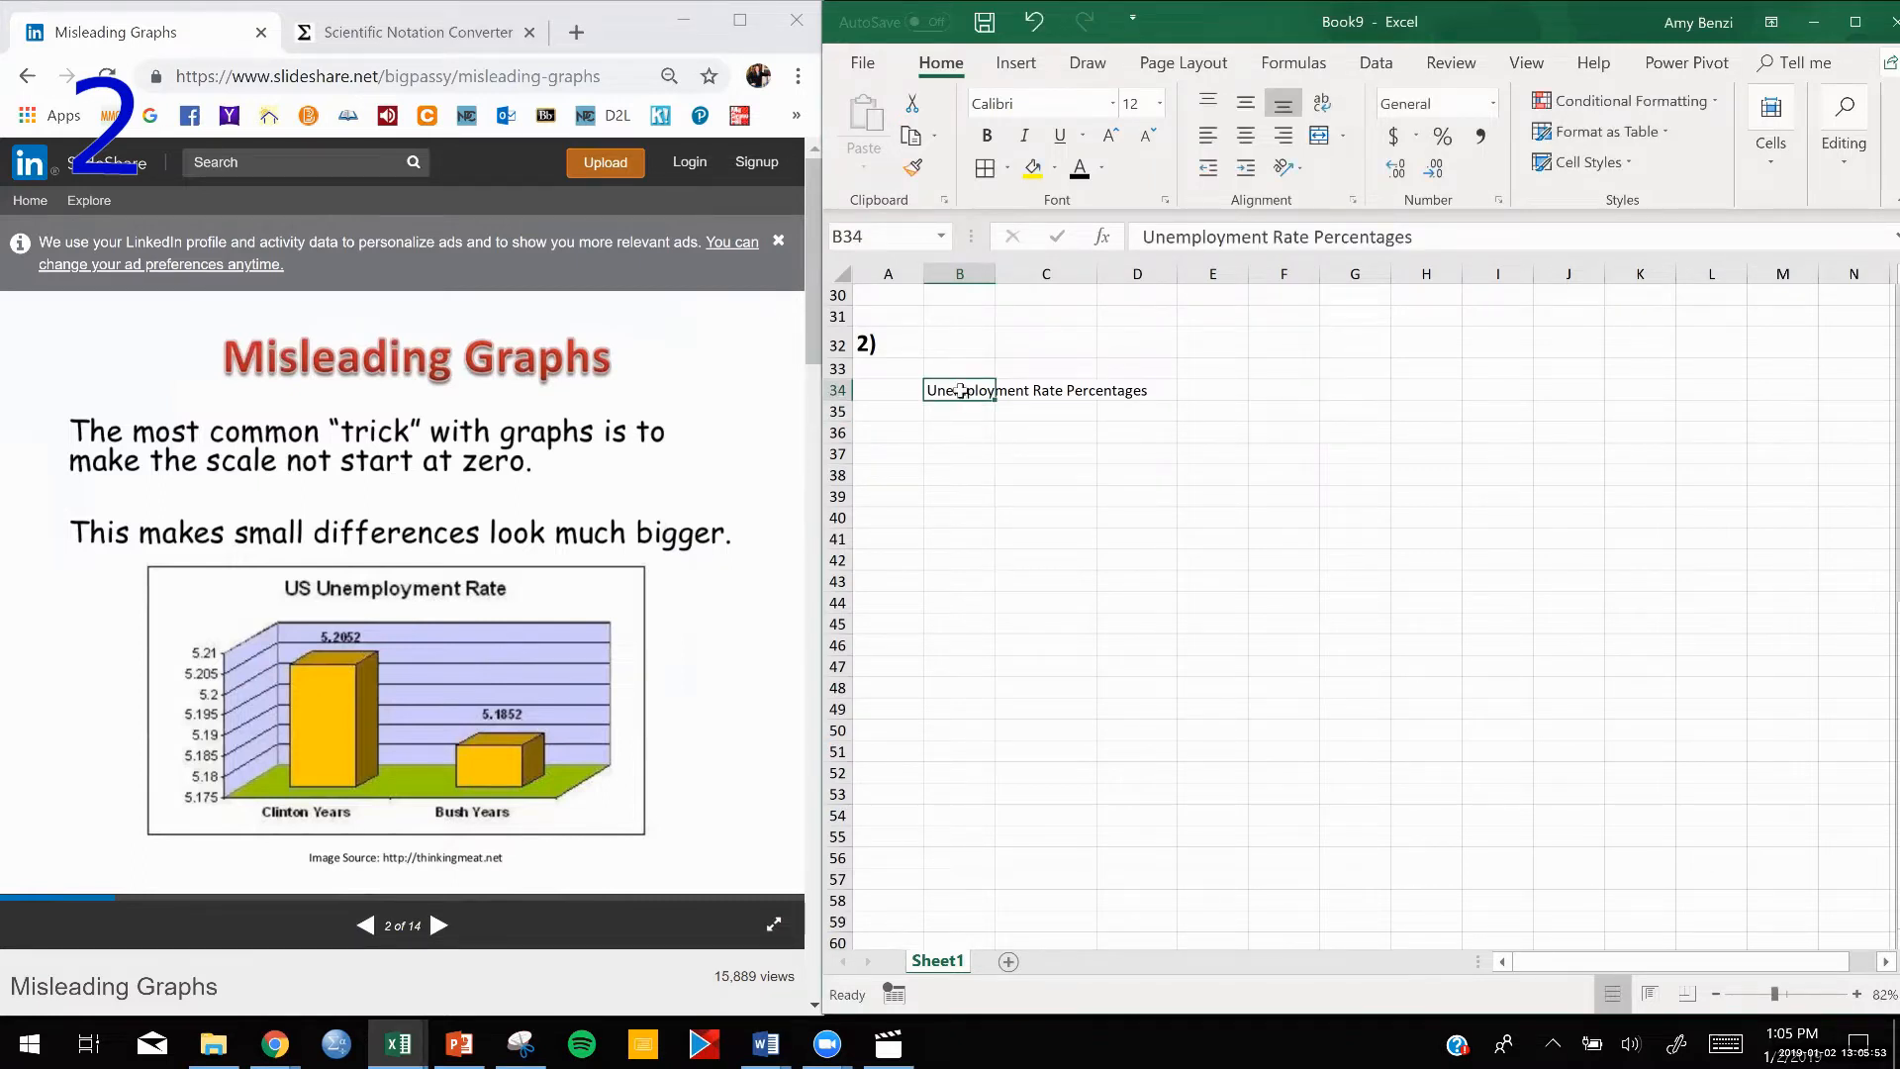
pyautogui.rightClick(962, 393)
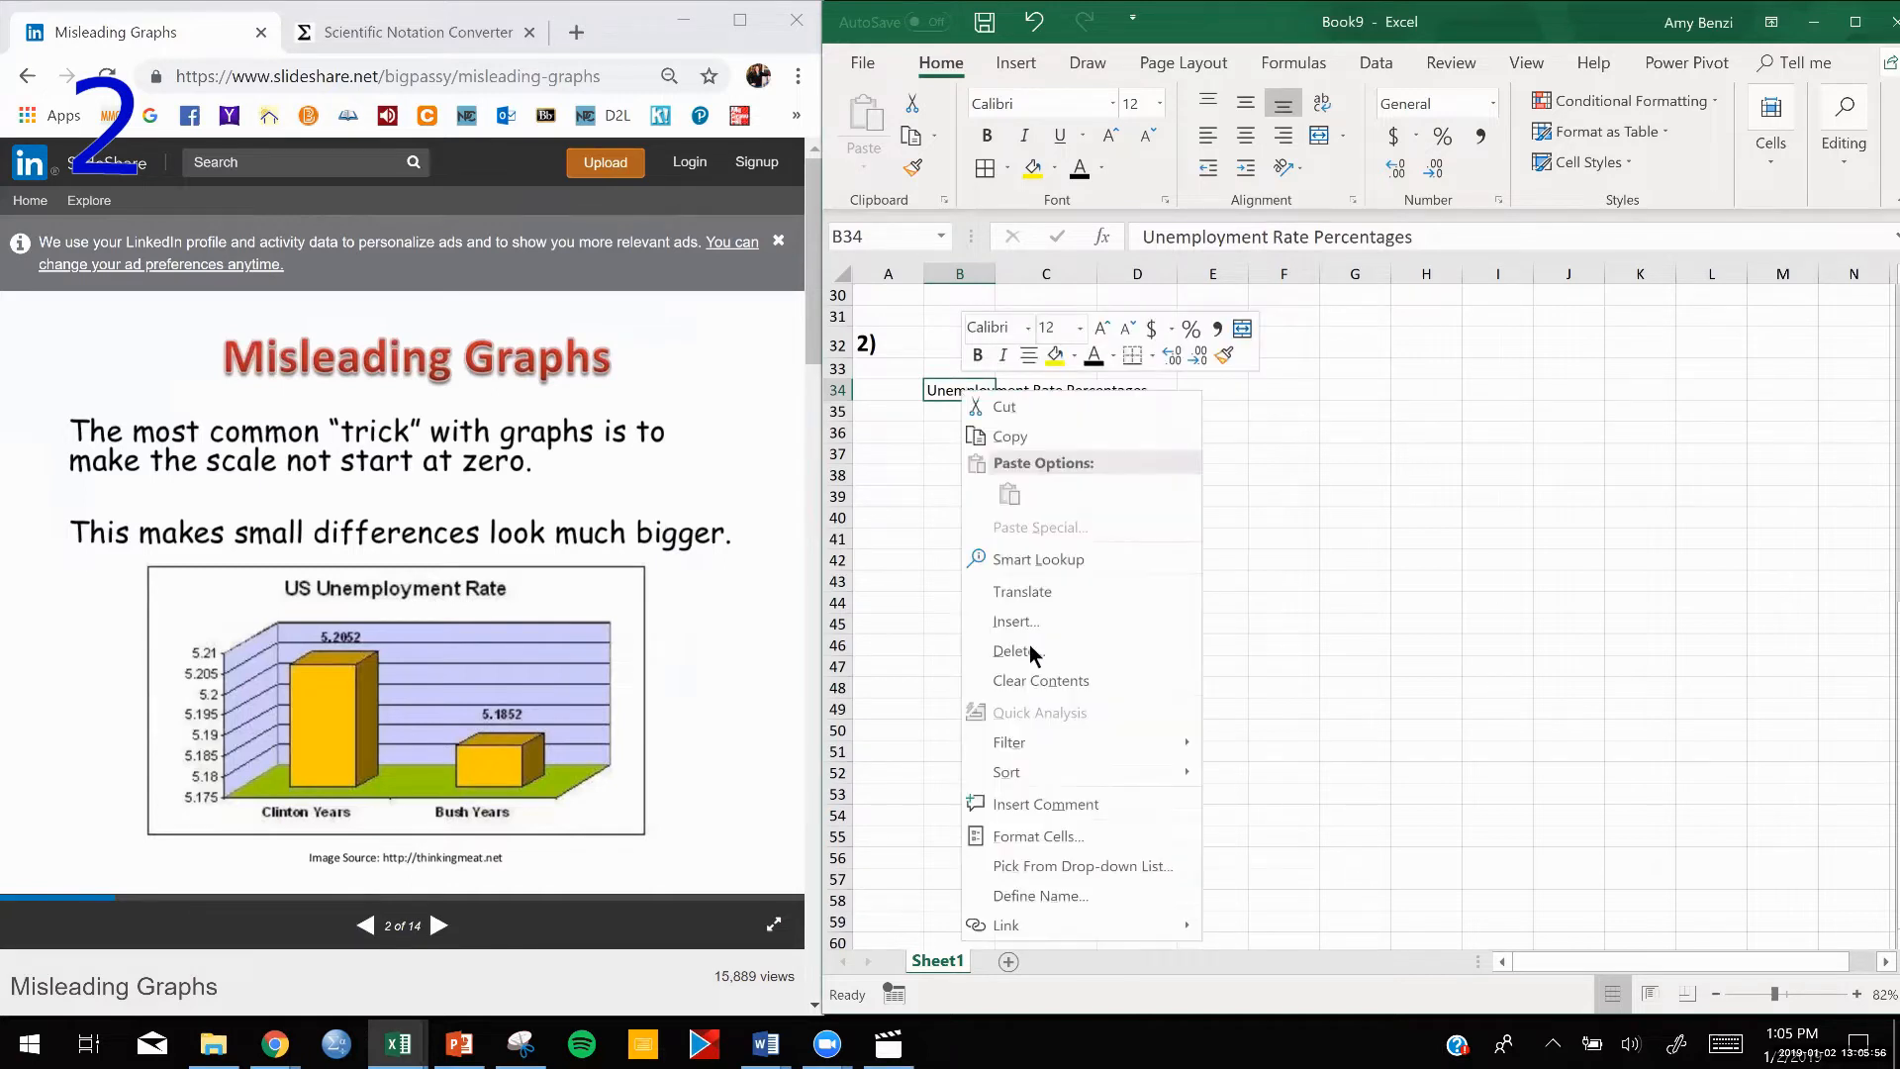
pyautogui.click(1026, 839)
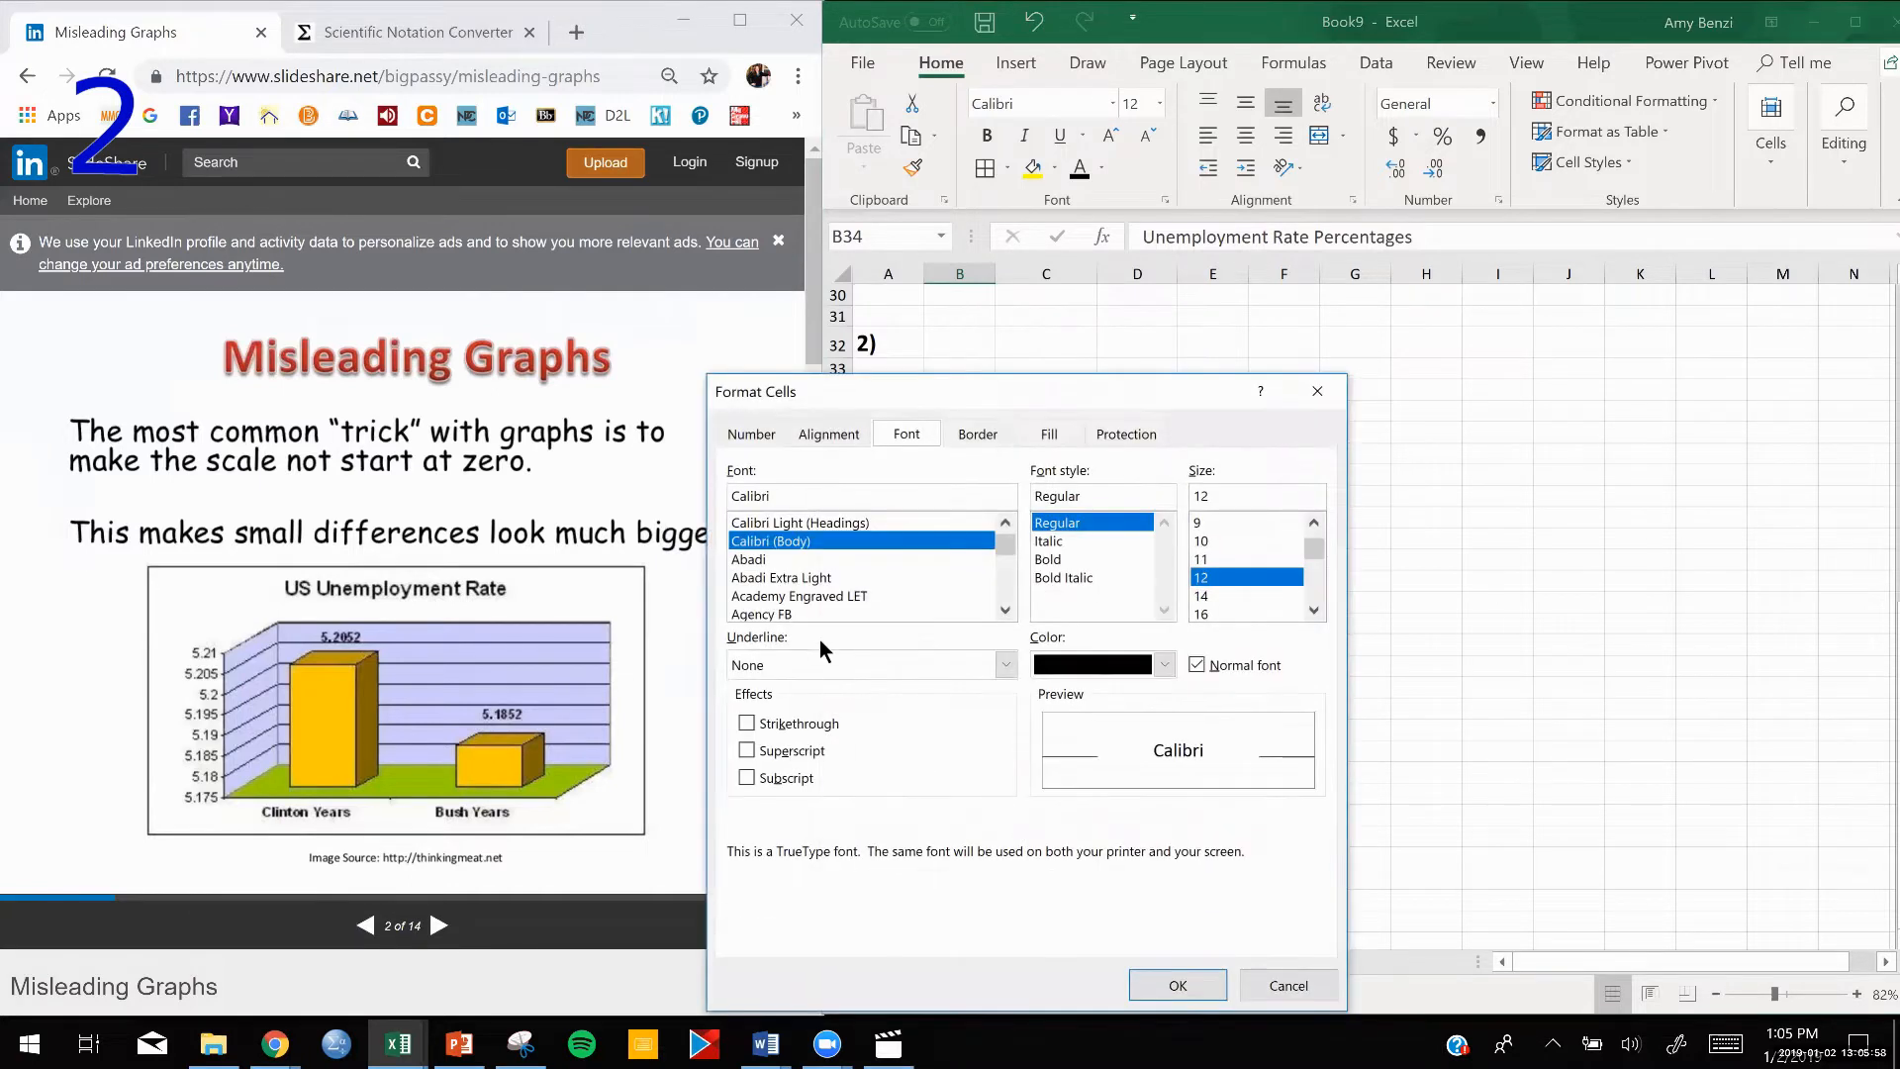
pyautogui.click(837, 434)
pyautogui.click(744, 674)
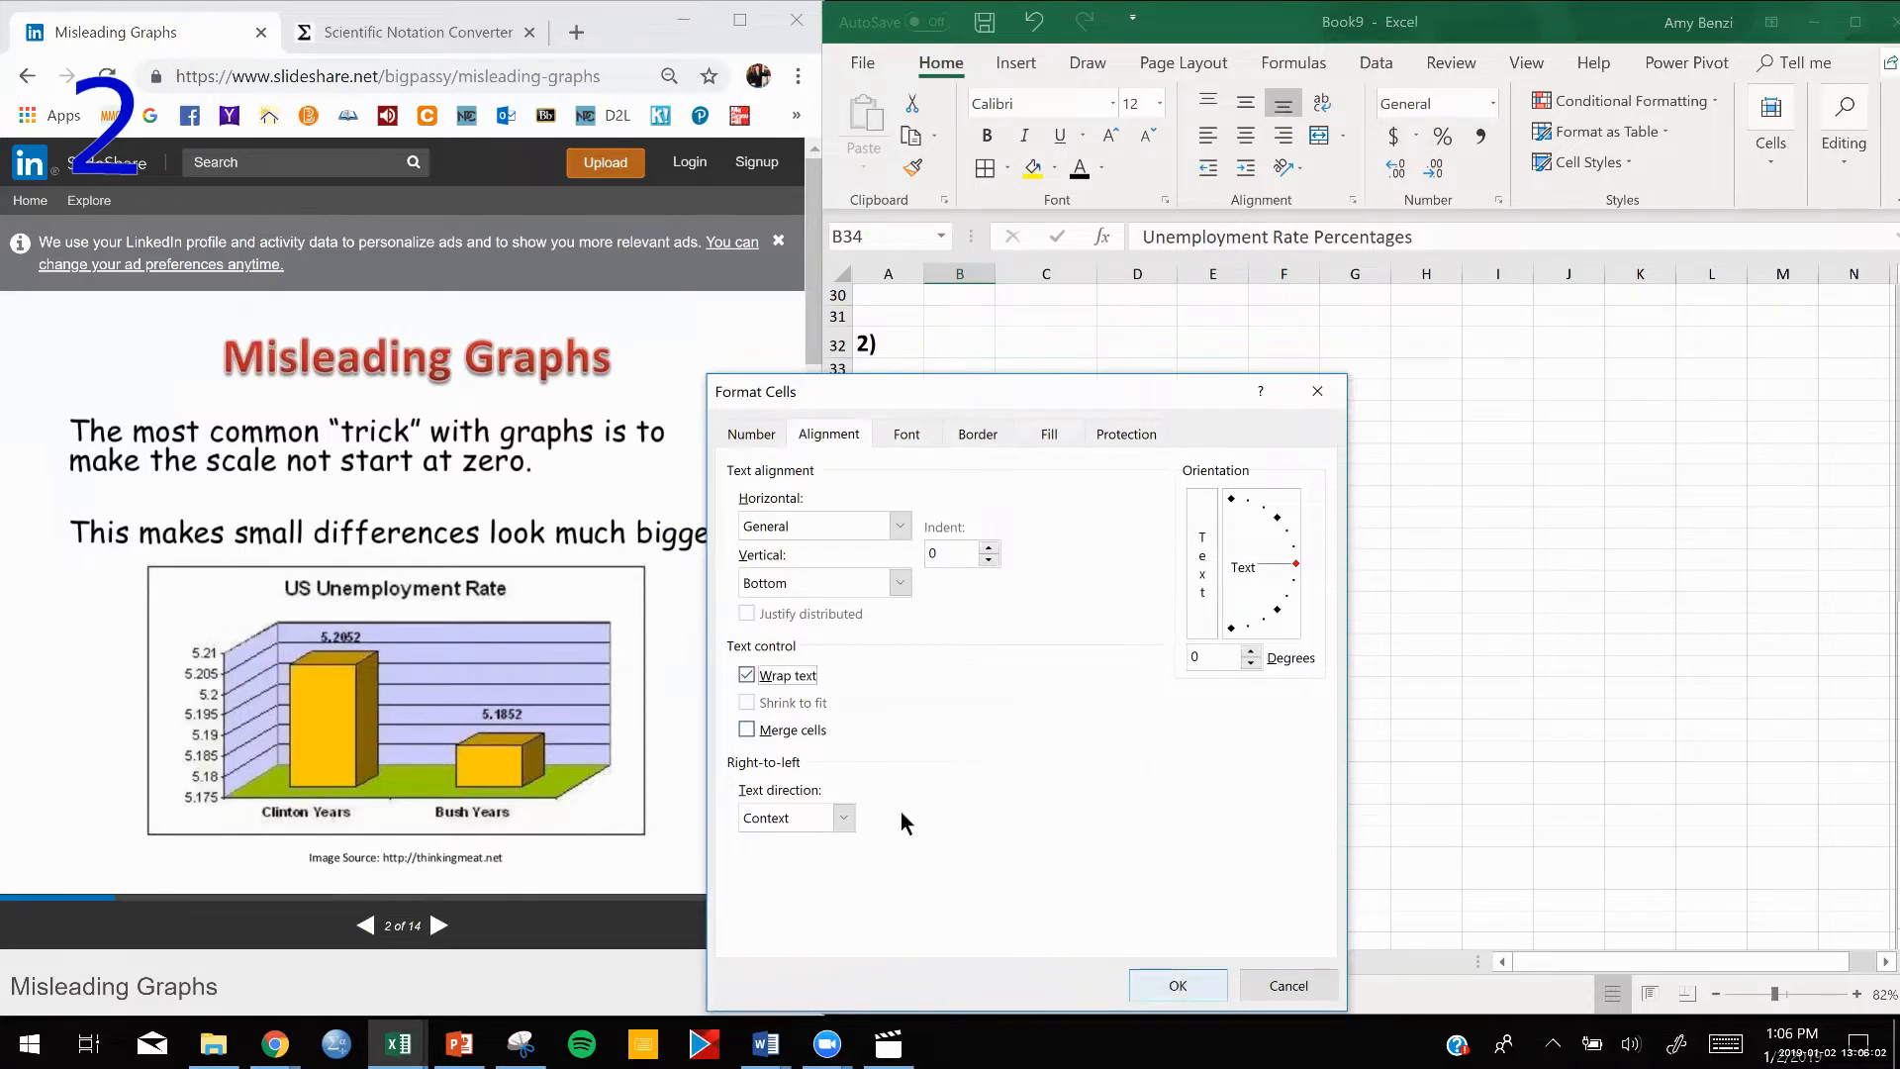
pyautogui.click(1152, 984)
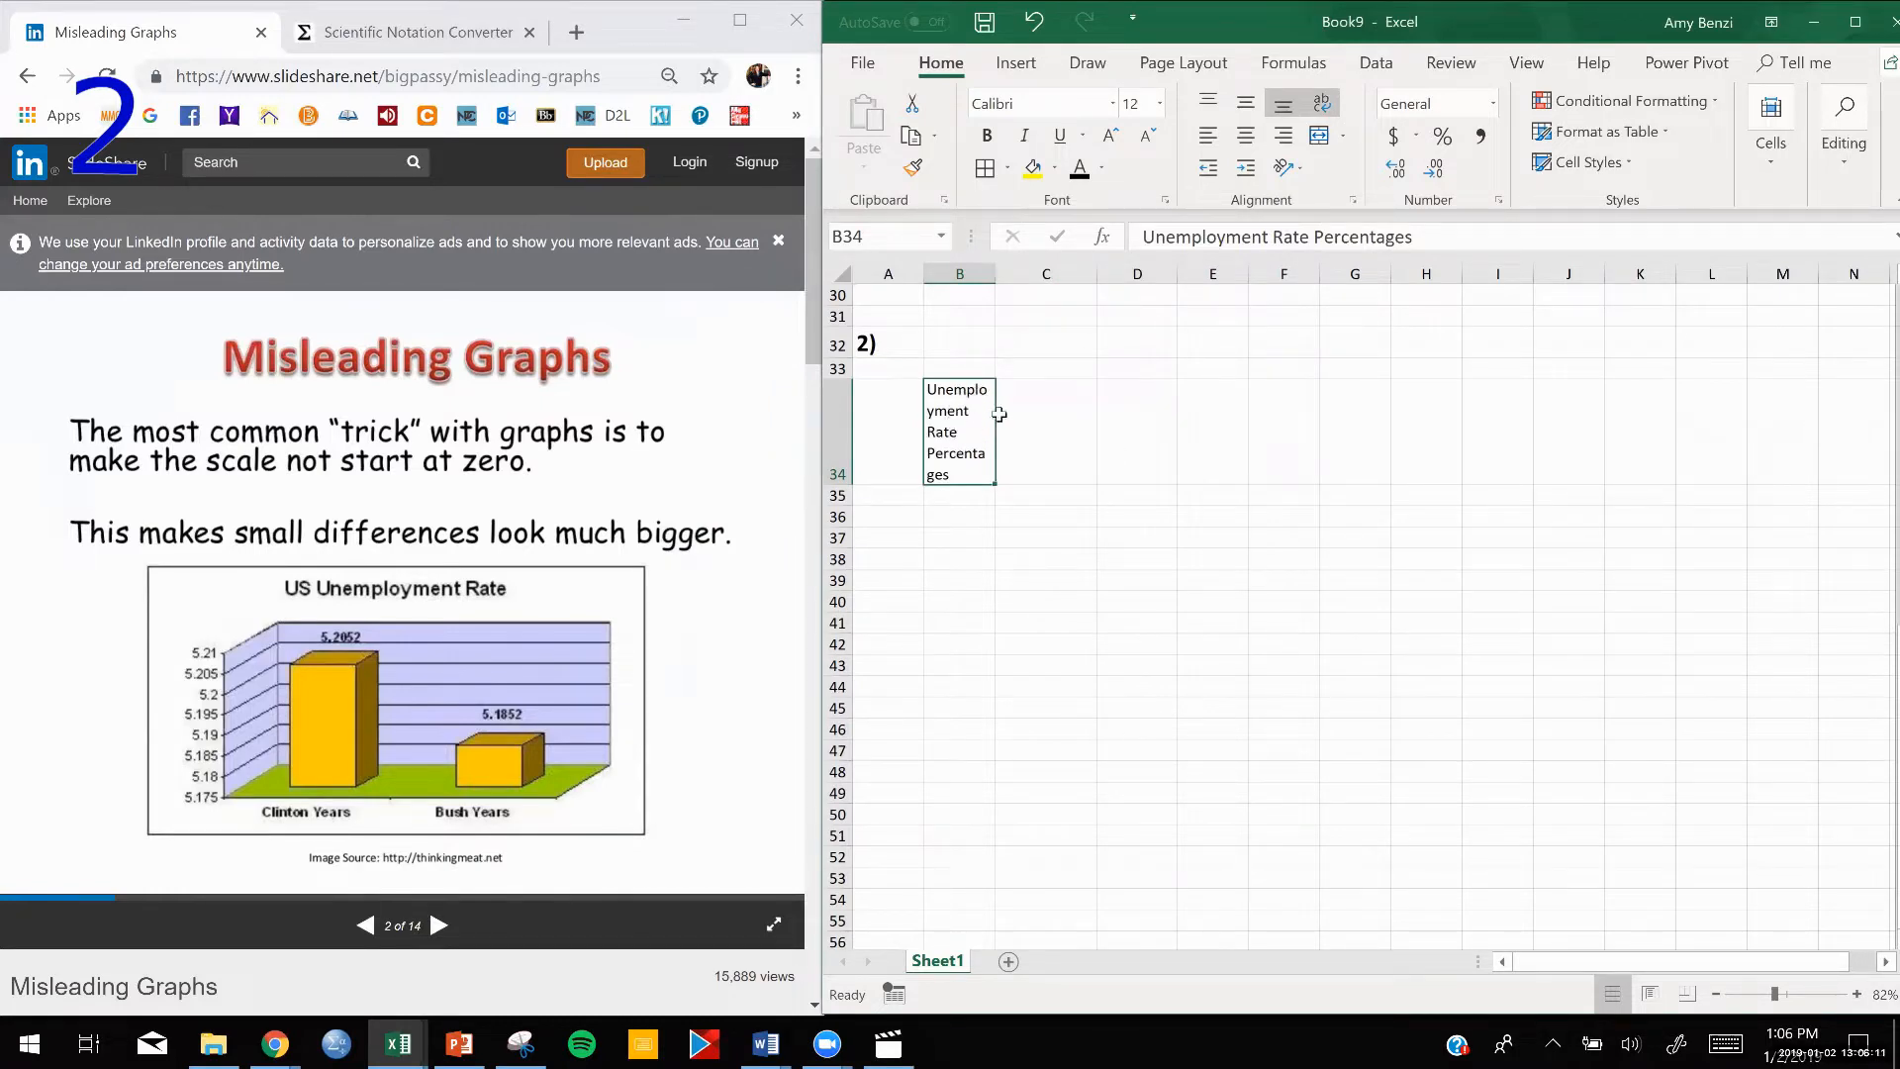
# Move the wrapped heading from B34 to C34 and widen column C so the heading fits on two lines.
pyautogui.moveTo(997, 416); pyautogui.dragTo(1037, 413)
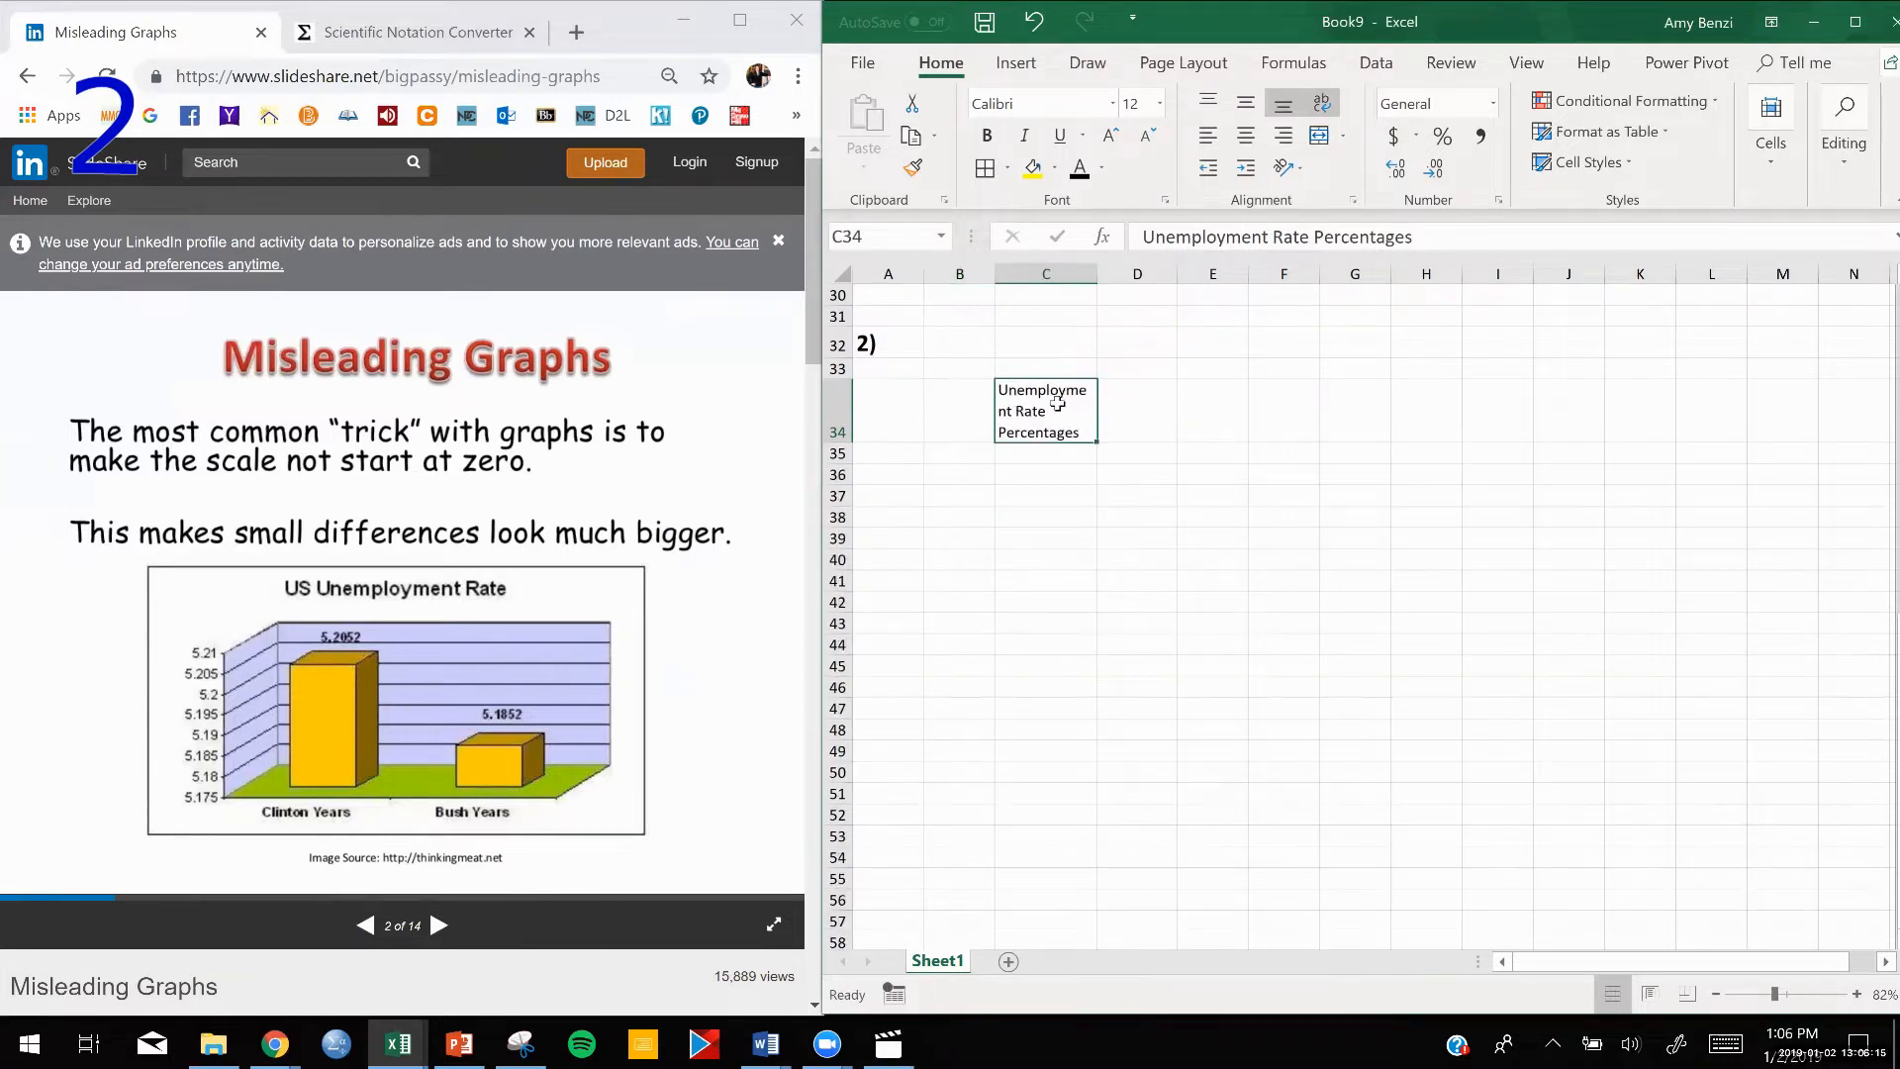
pyautogui.click(1076, 274)
pyautogui.moveTo(1096, 274); pyautogui.dragTo(1122, 278)
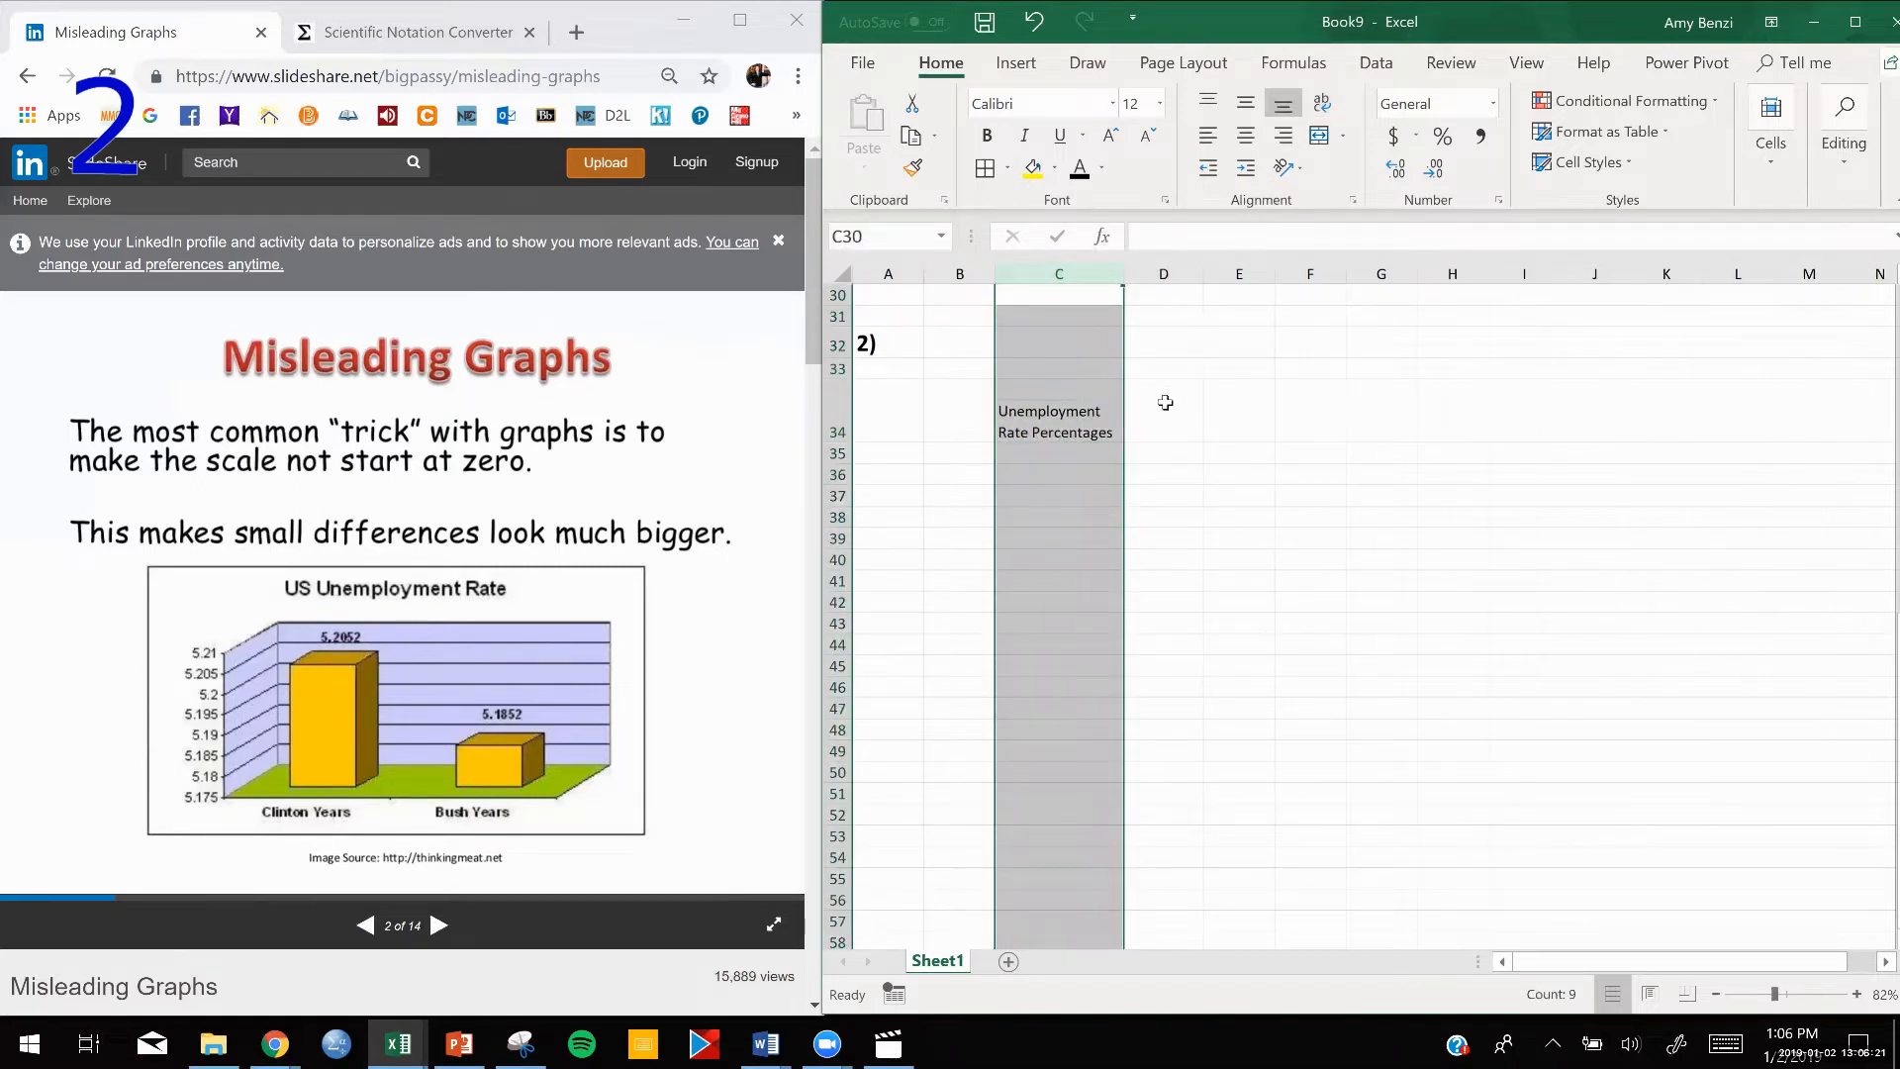
# Center the heading in C34 both horizontally and vertically.
pyautogui.click(1083, 412)
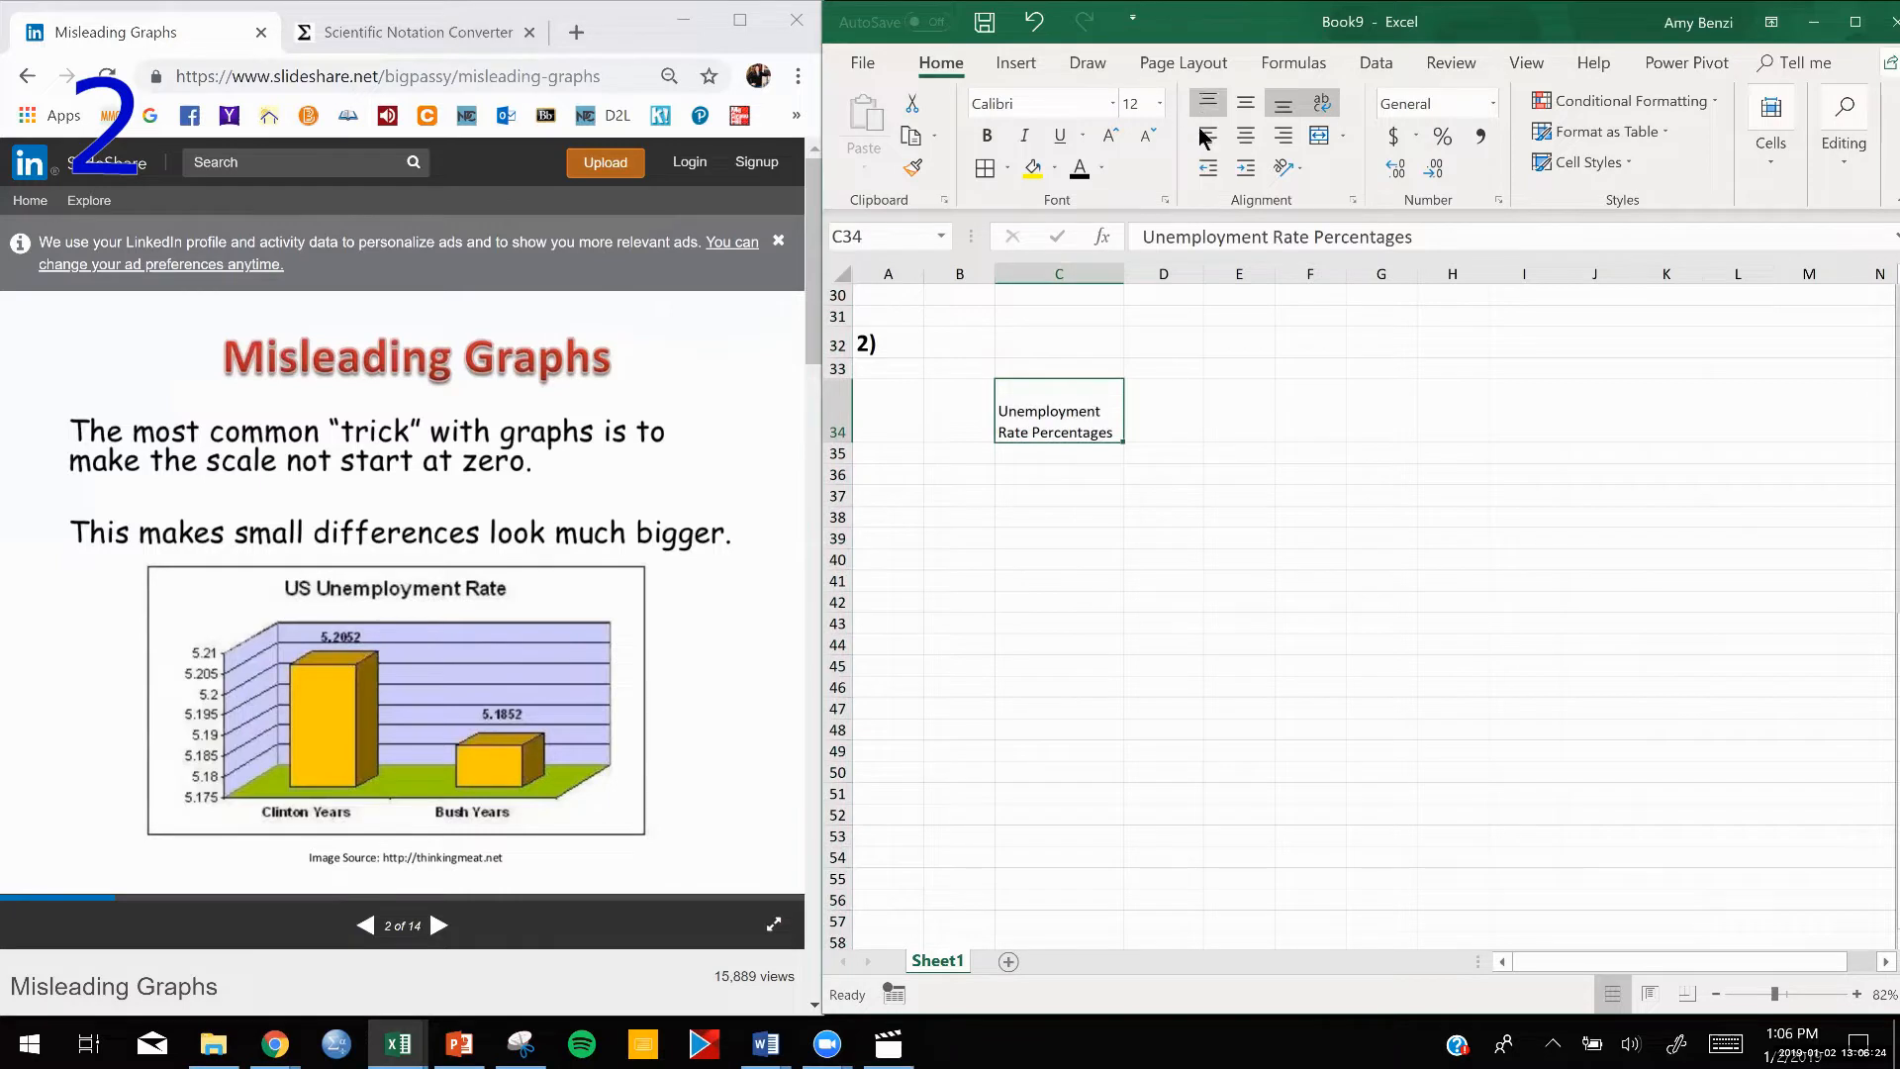
pyautogui.click(1233, 128)
pyautogui.click(1244, 102)
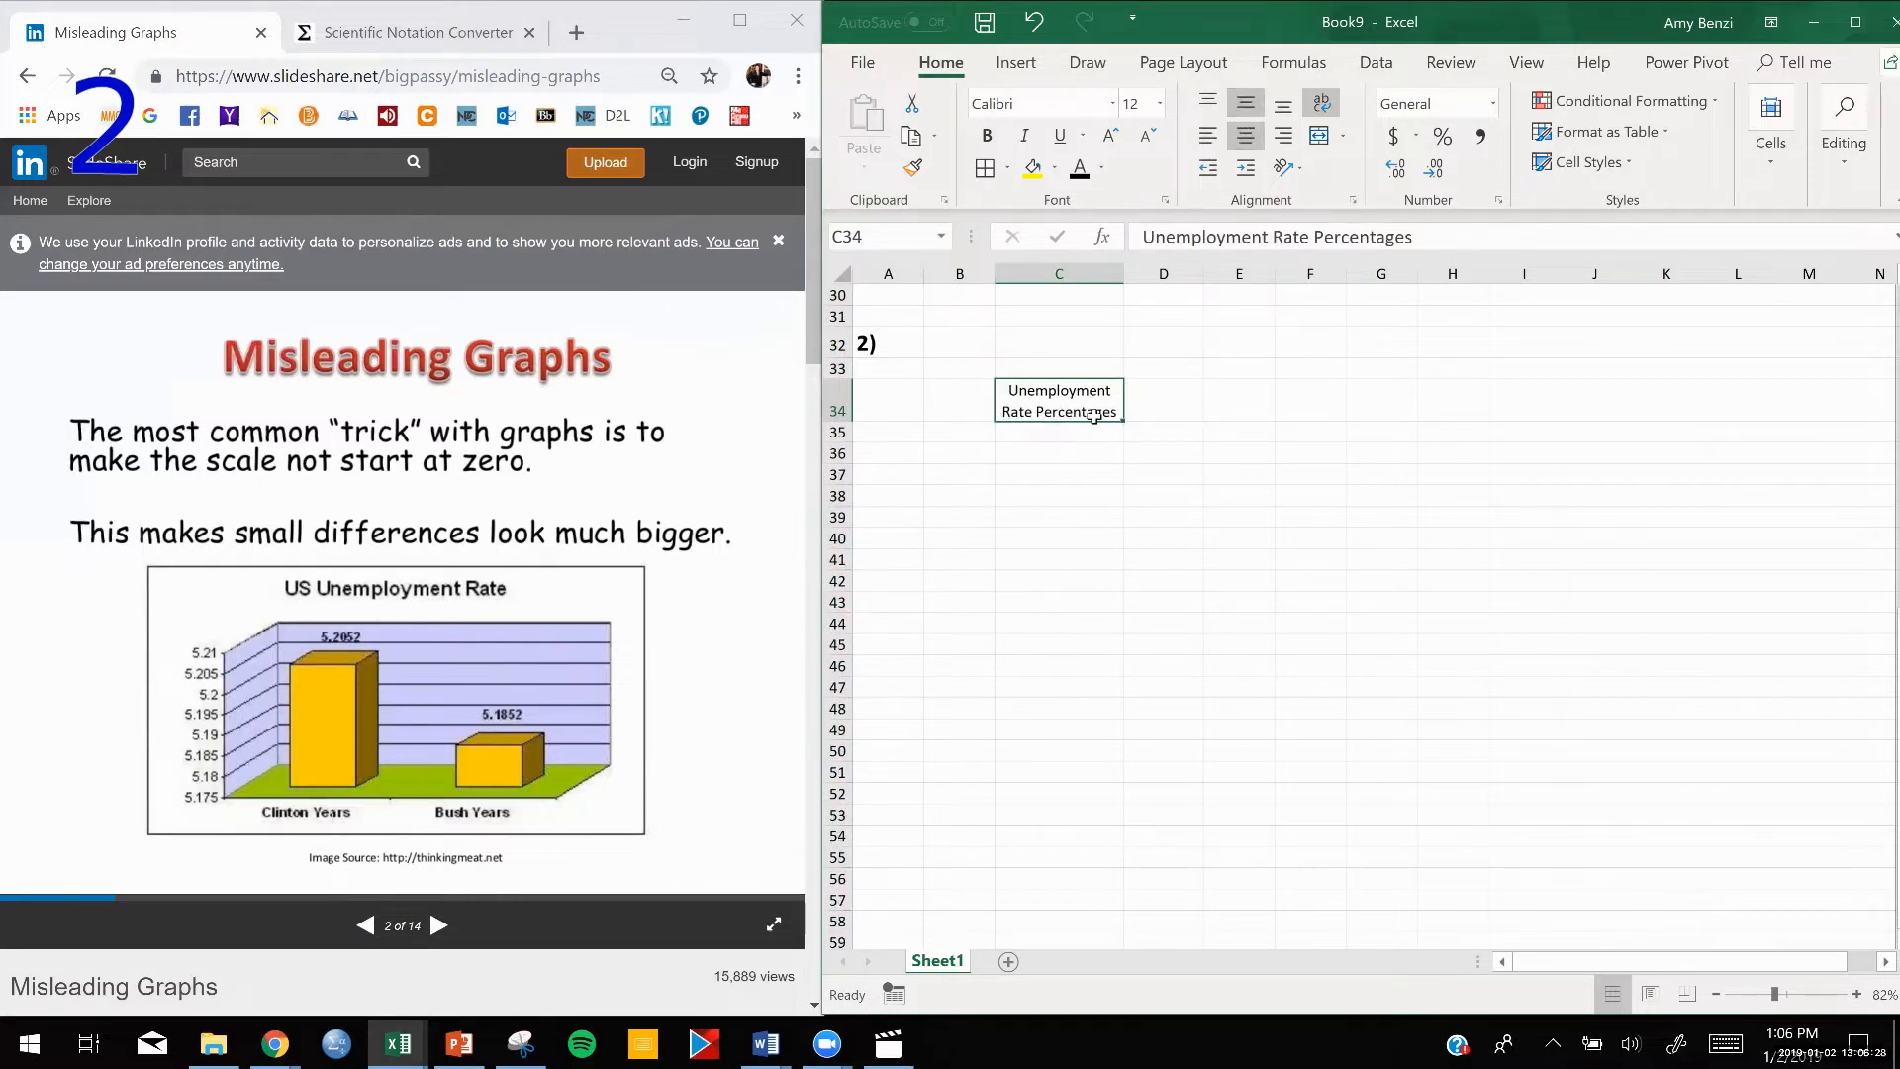
# Enter the heading "Presidents" in B34 and widen column B slightly to fit it.
pyautogui.doubleClick(1157, 398)
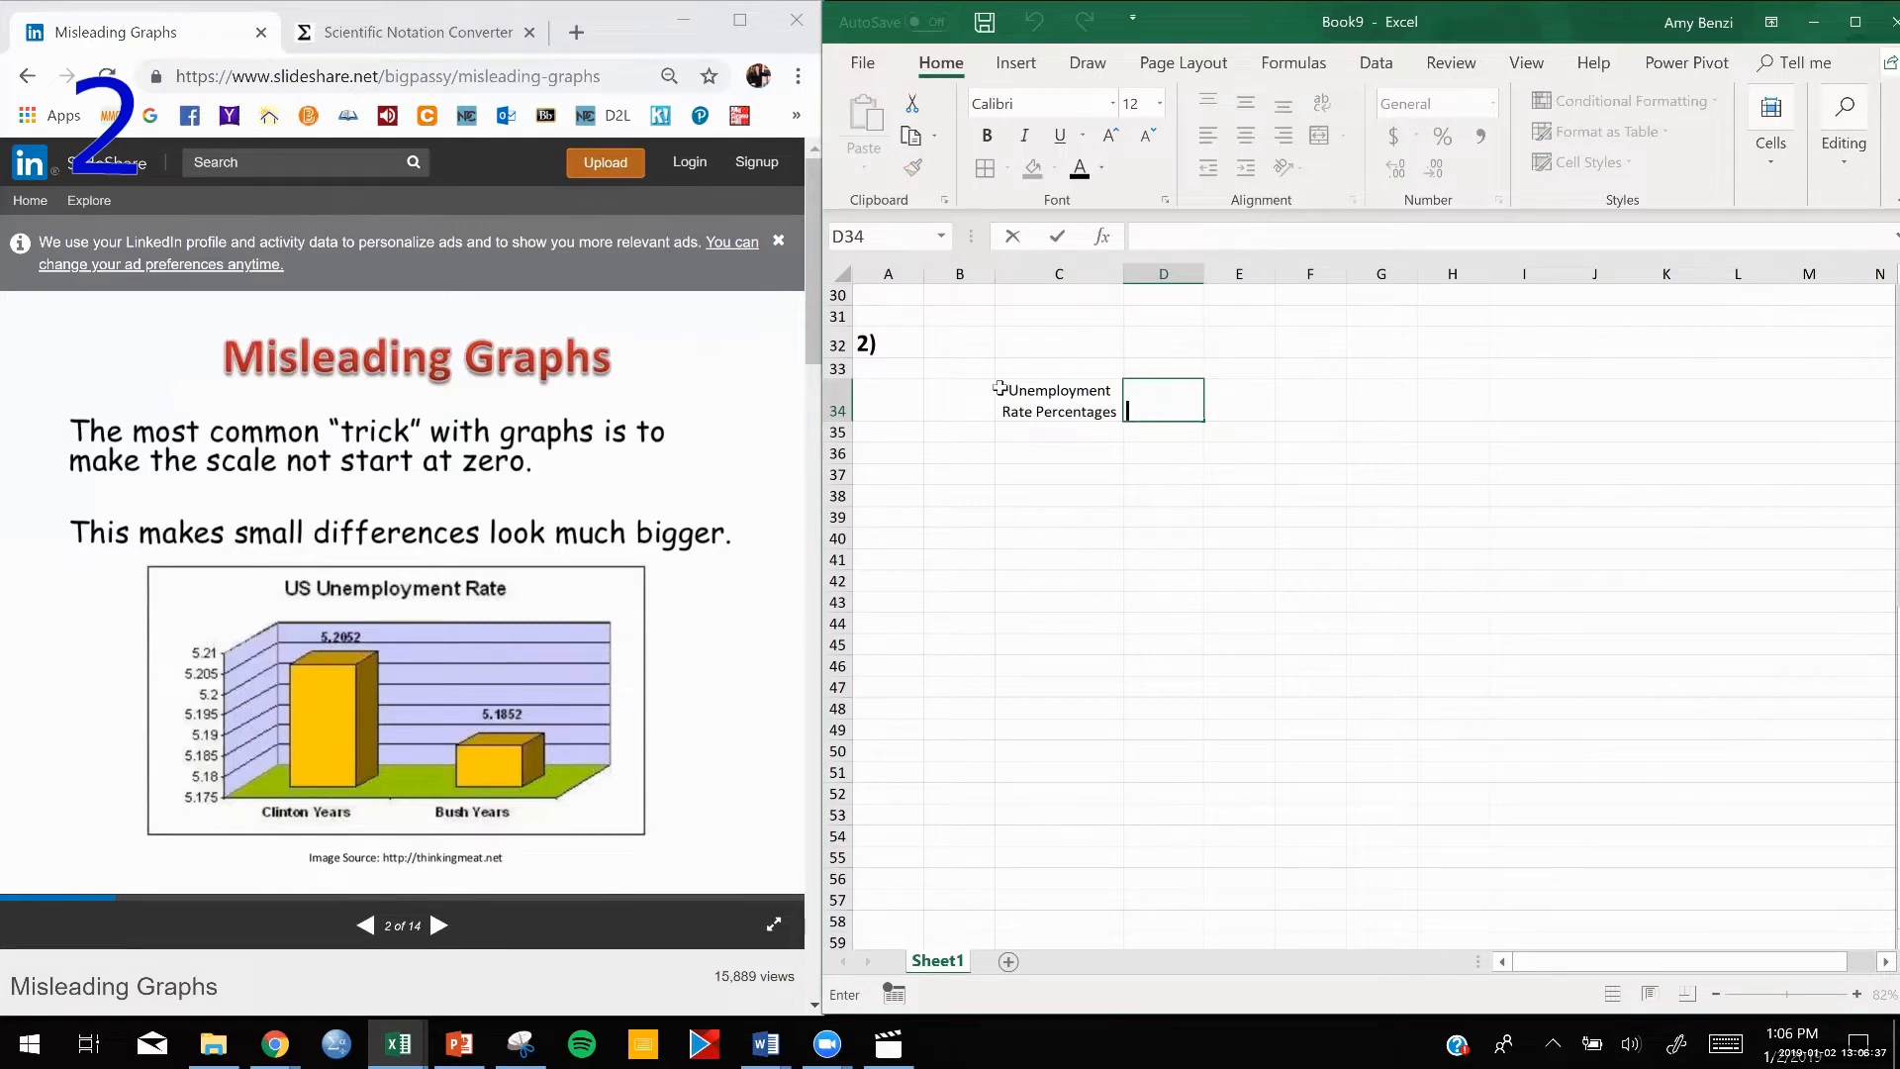
pyautogui.doubleClick(960, 396)
pyautogui.write('Presidents')
pyautogui.click(993, 521)
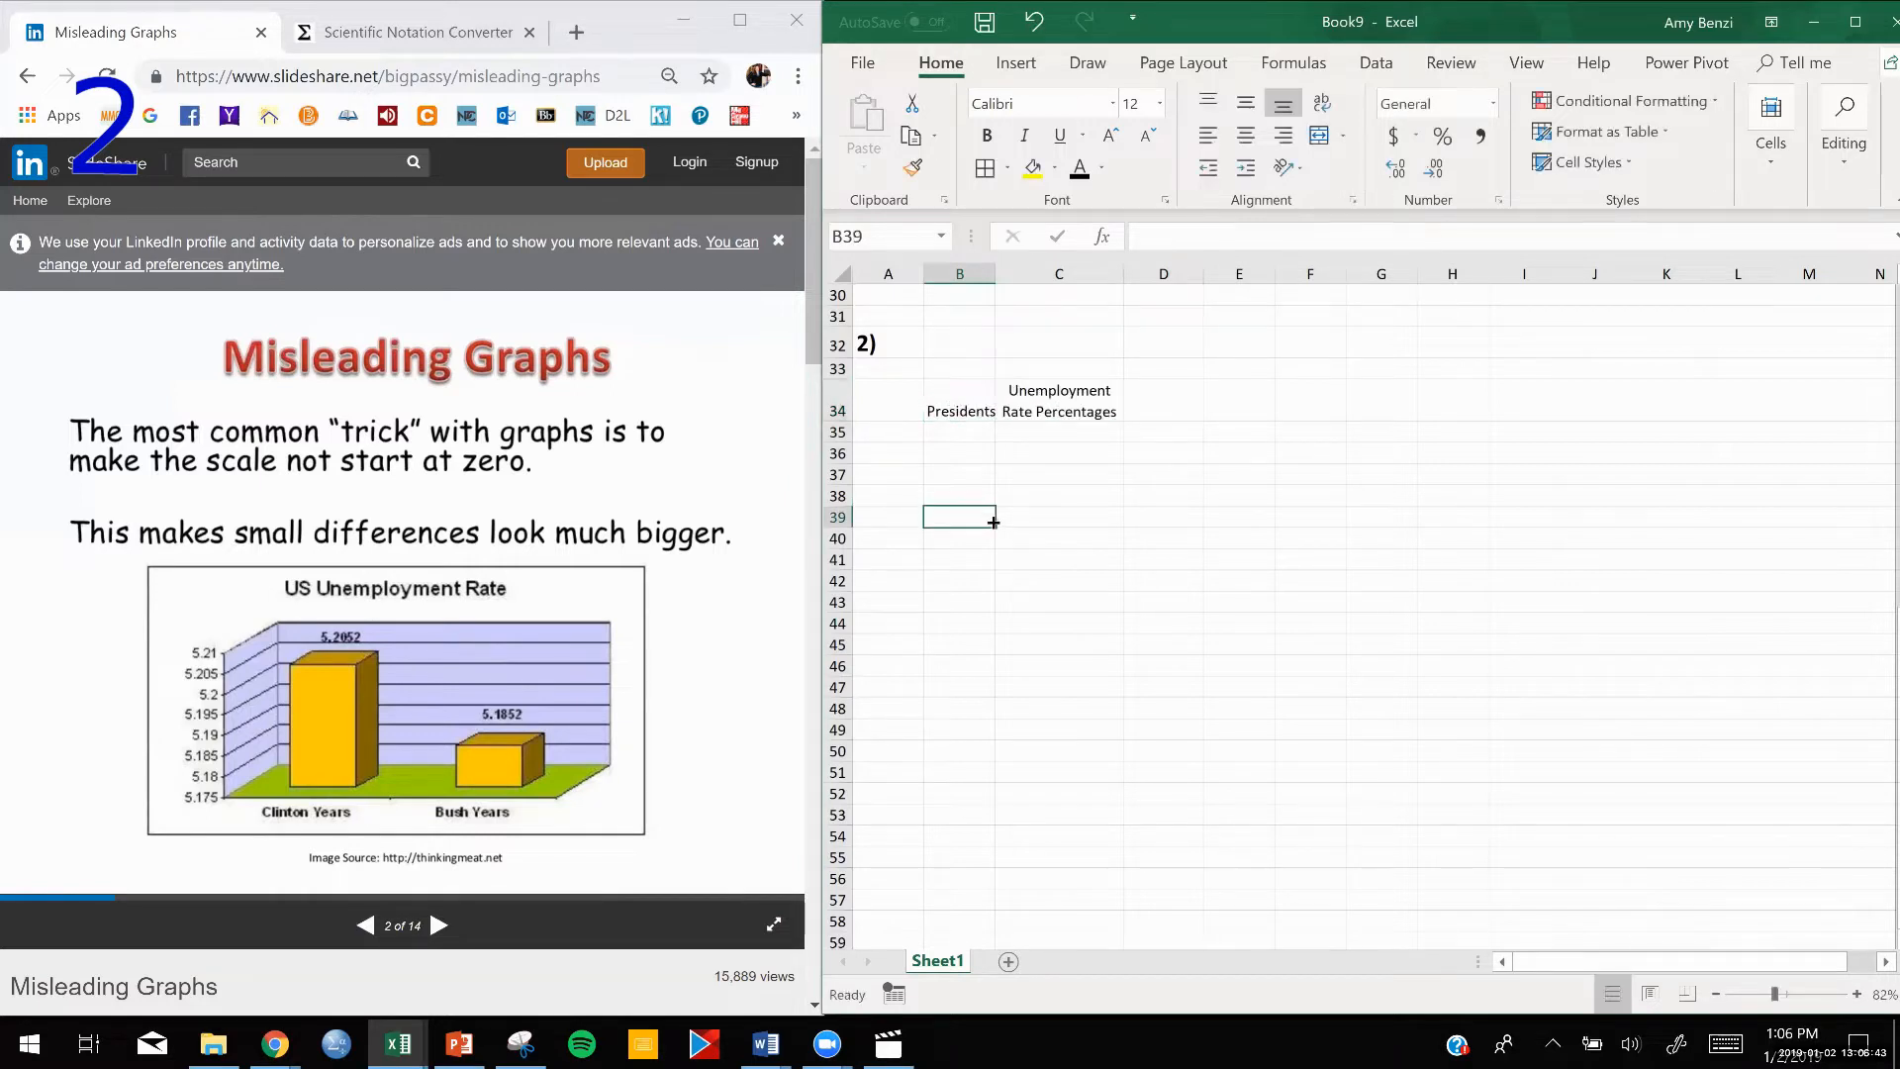
pyautogui.click(974, 267)
pyautogui.moveTo(995, 273); pyautogui.dragTo(1004, 273)
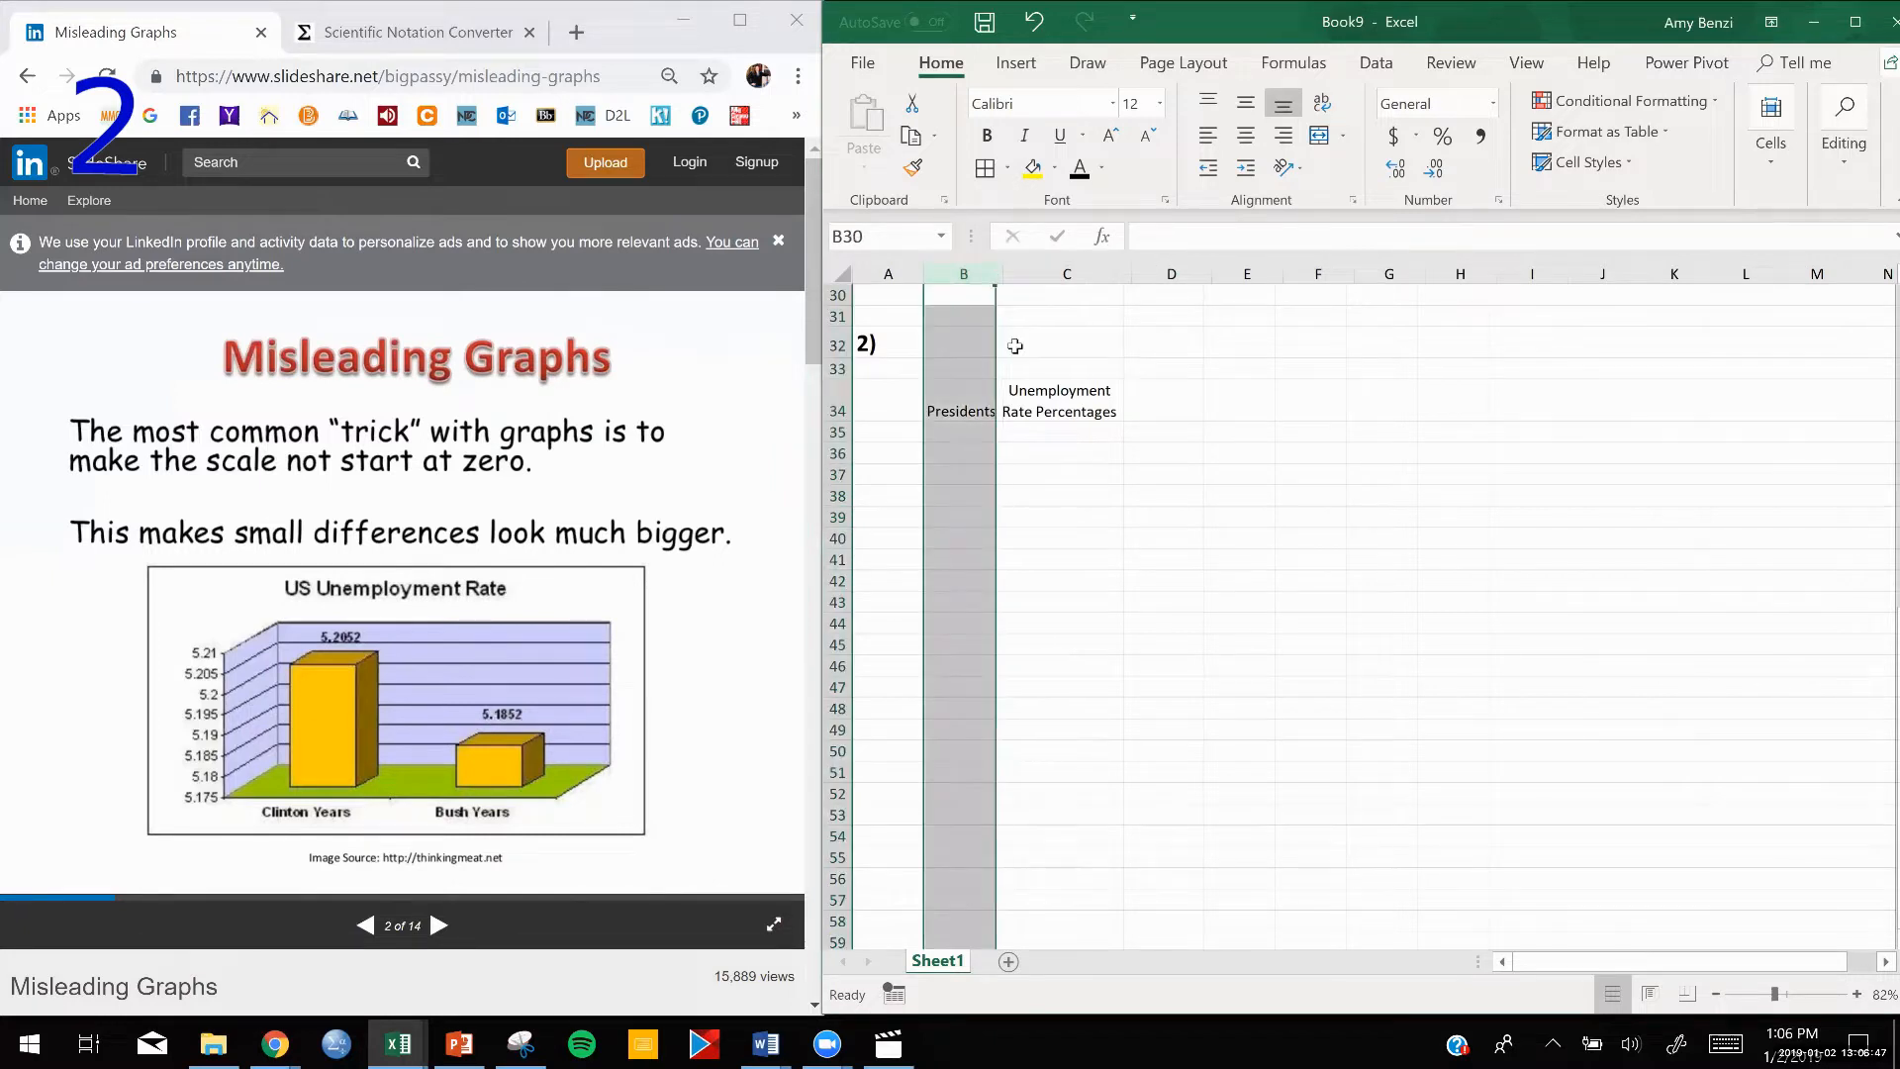
pyautogui.click(1093, 493)
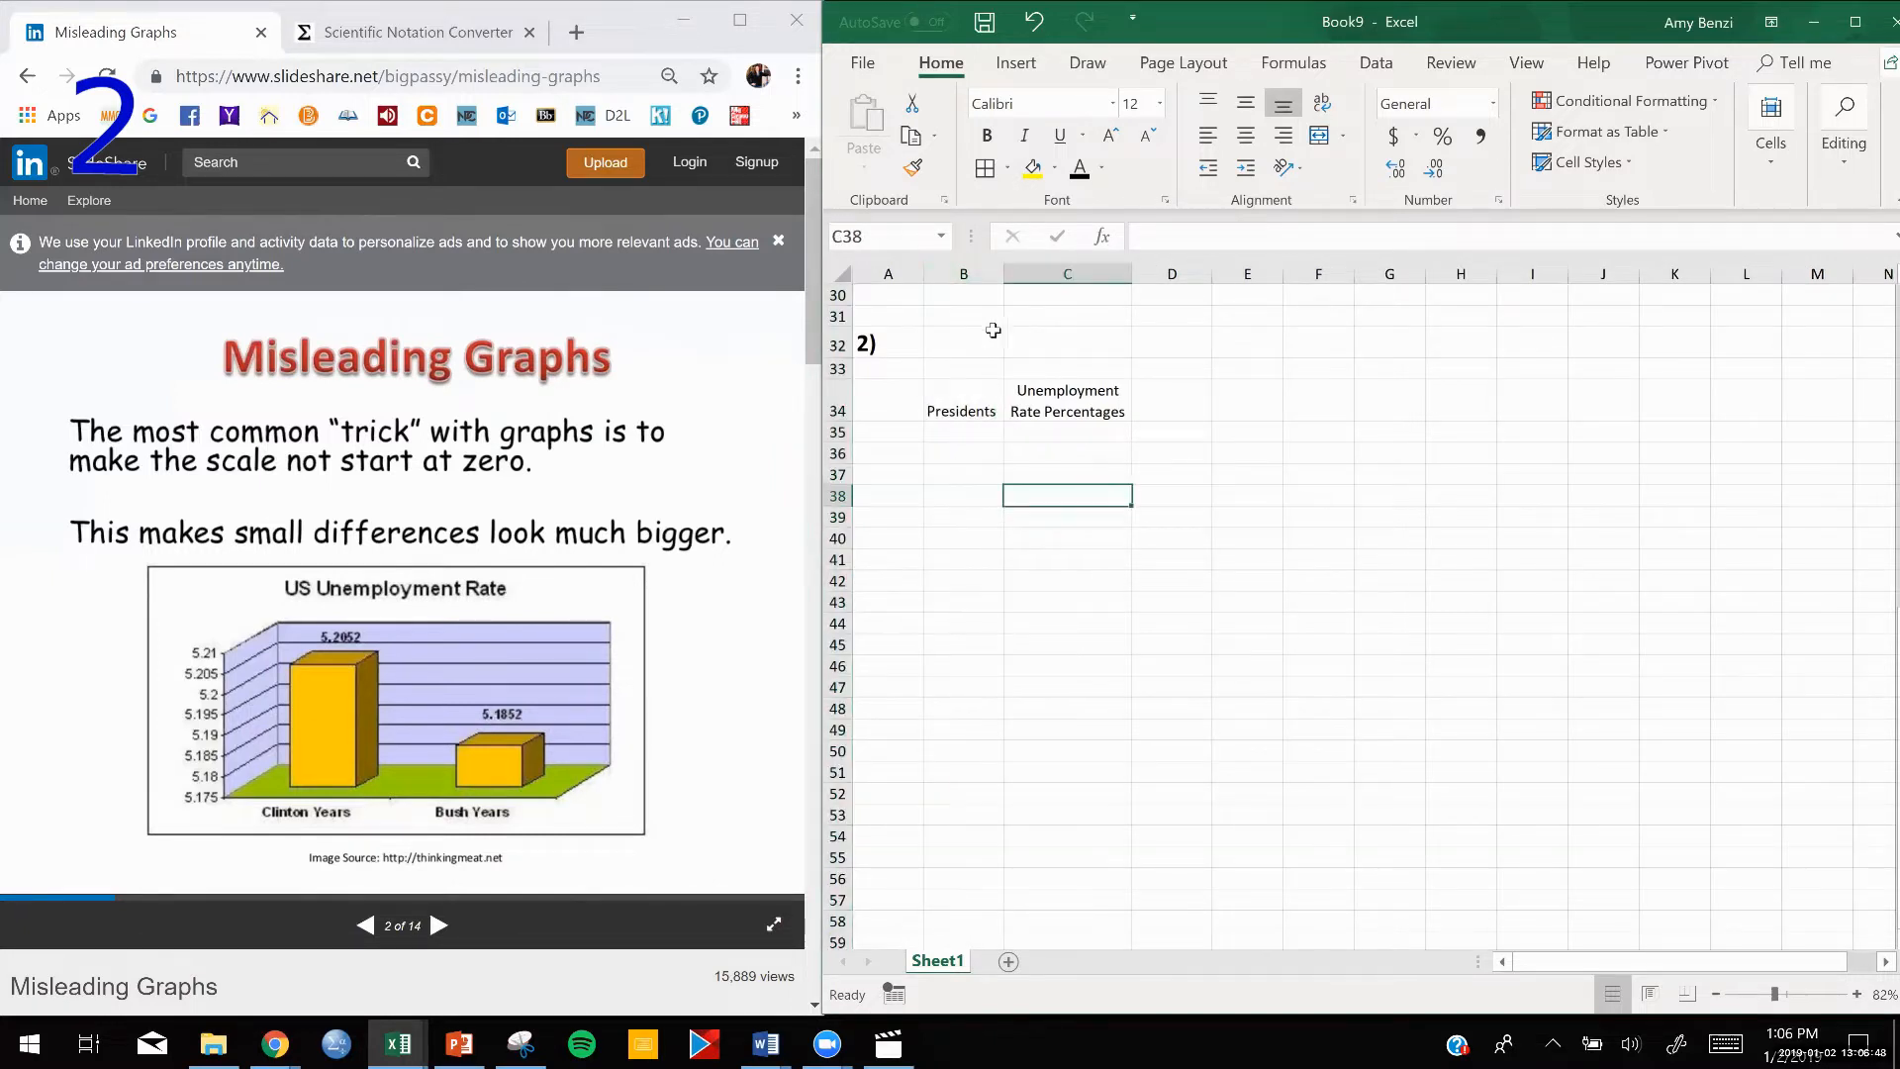
# Enter the labels "Clinton Years" in B35 and "Bush Years" in B36, and widen column B to fit them.
pyautogui.click(964, 436)
pyautogui.write('C')
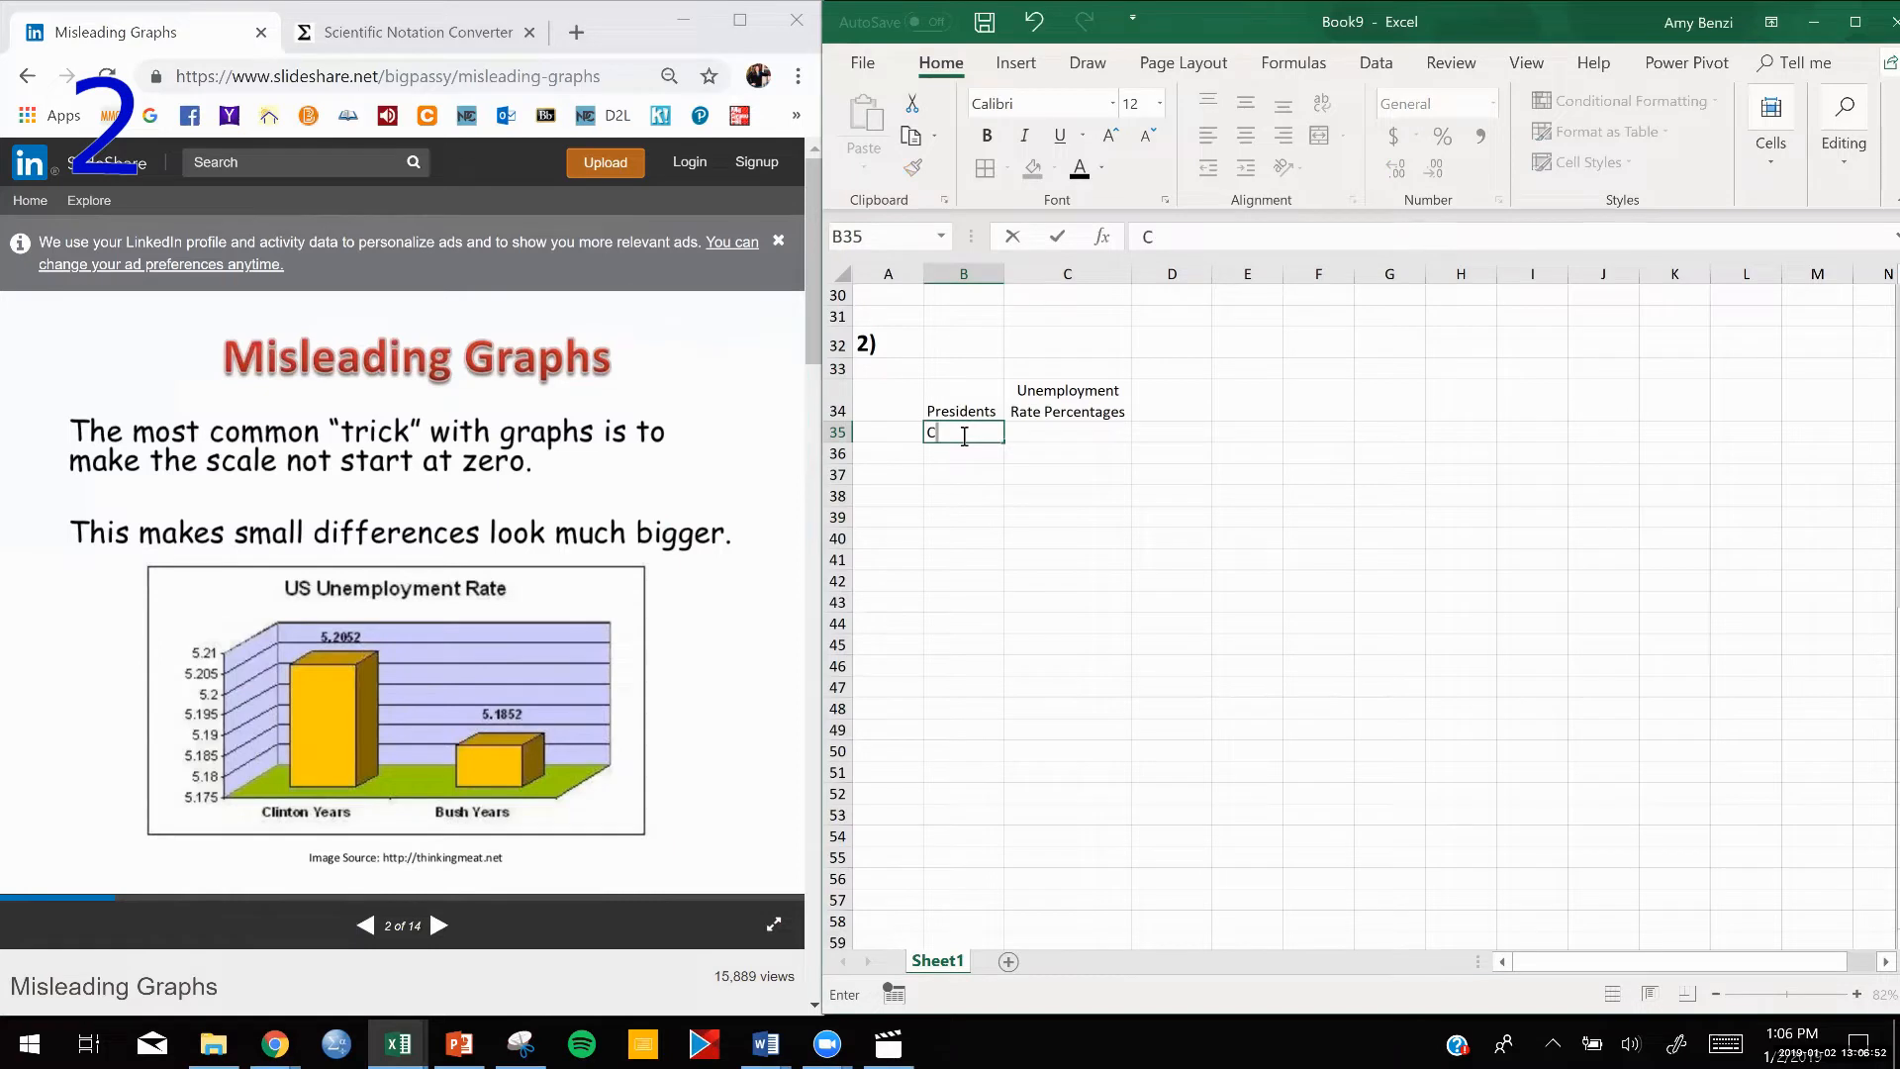
pyautogui.write('linton Years')
pyautogui.click(961, 456)
pyautogui.write('Bush Years')
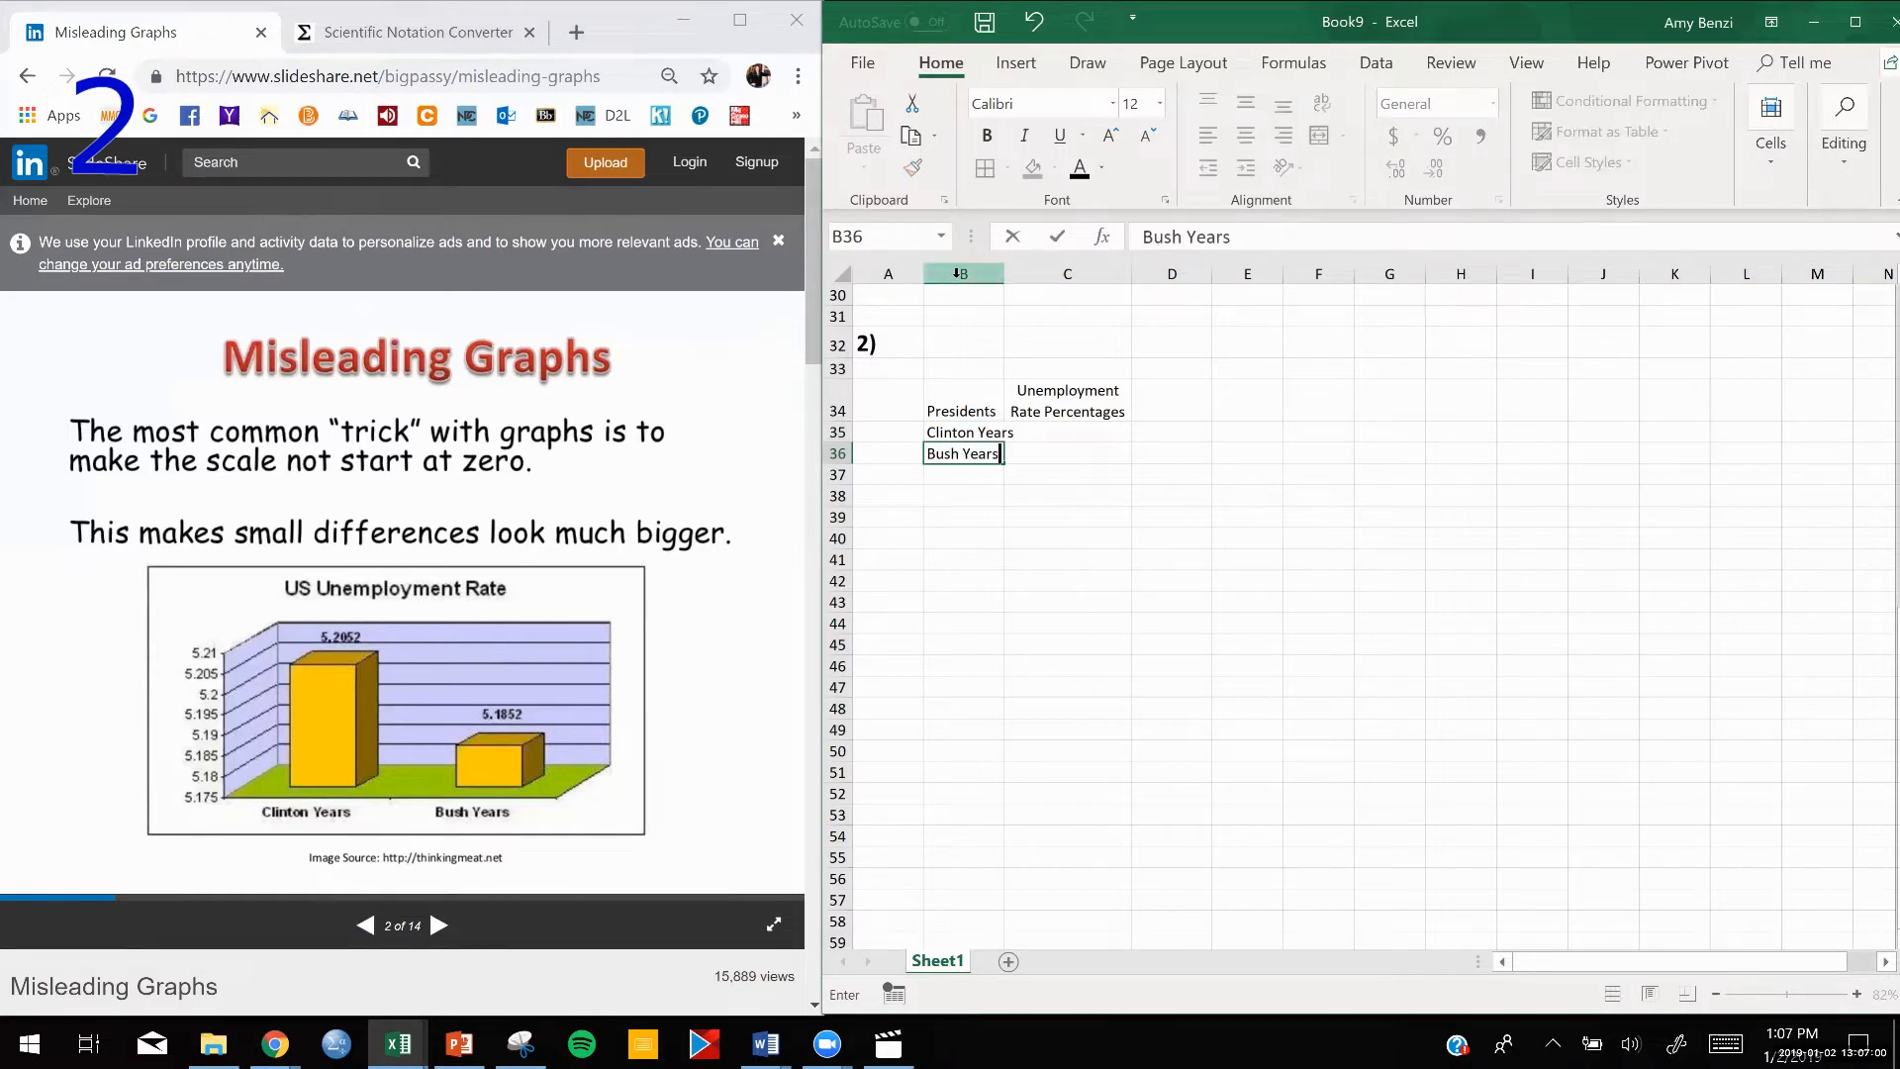
pyautogui.click(958, 274)
pyautogui.moveTo(1002, 275); pyautogui.dragTo(1015, 274)
# Enter the unemployment rates from the slide's graph: 5.2052 in C35 and 5.1852 in C36.
pyautogui.click(1086, 432)
pyautogui.doubleClick(1086, 433)
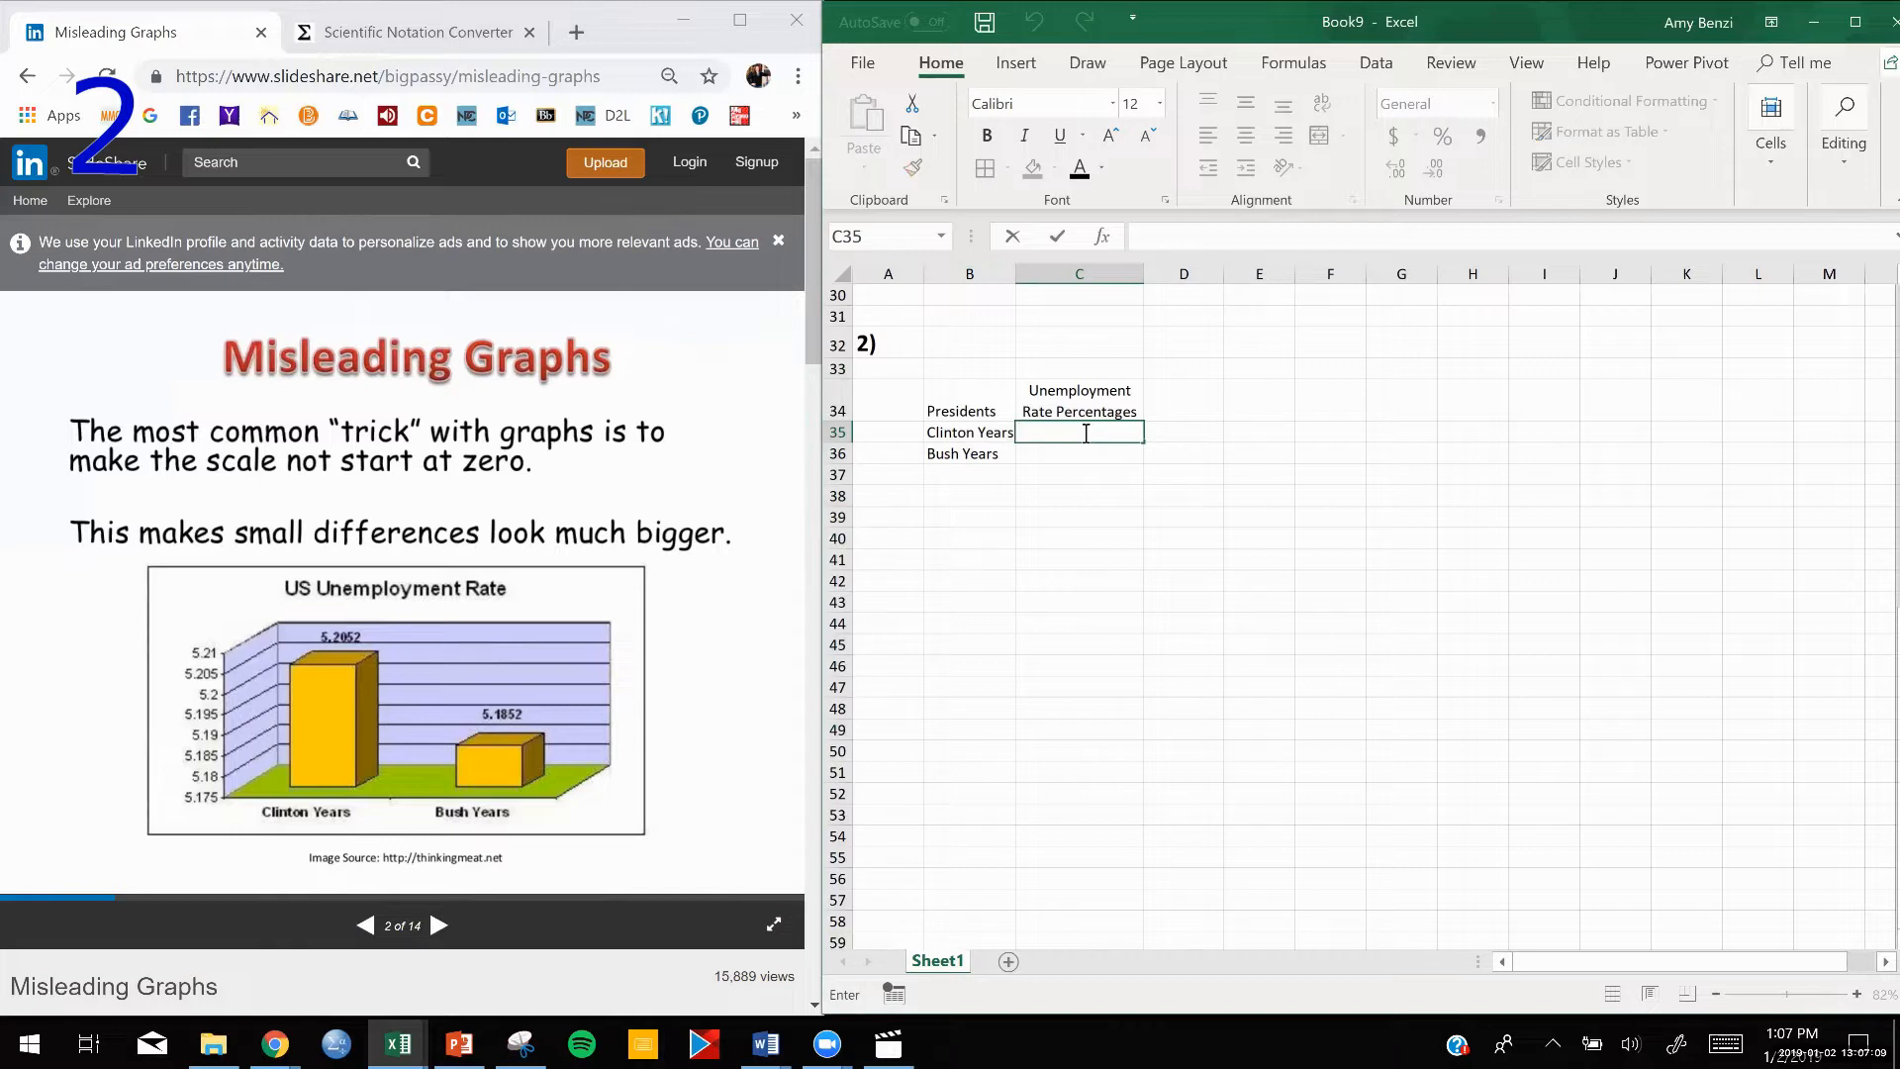
pyautogui.write('5.2052')
pyautogui.click(1079, 454)
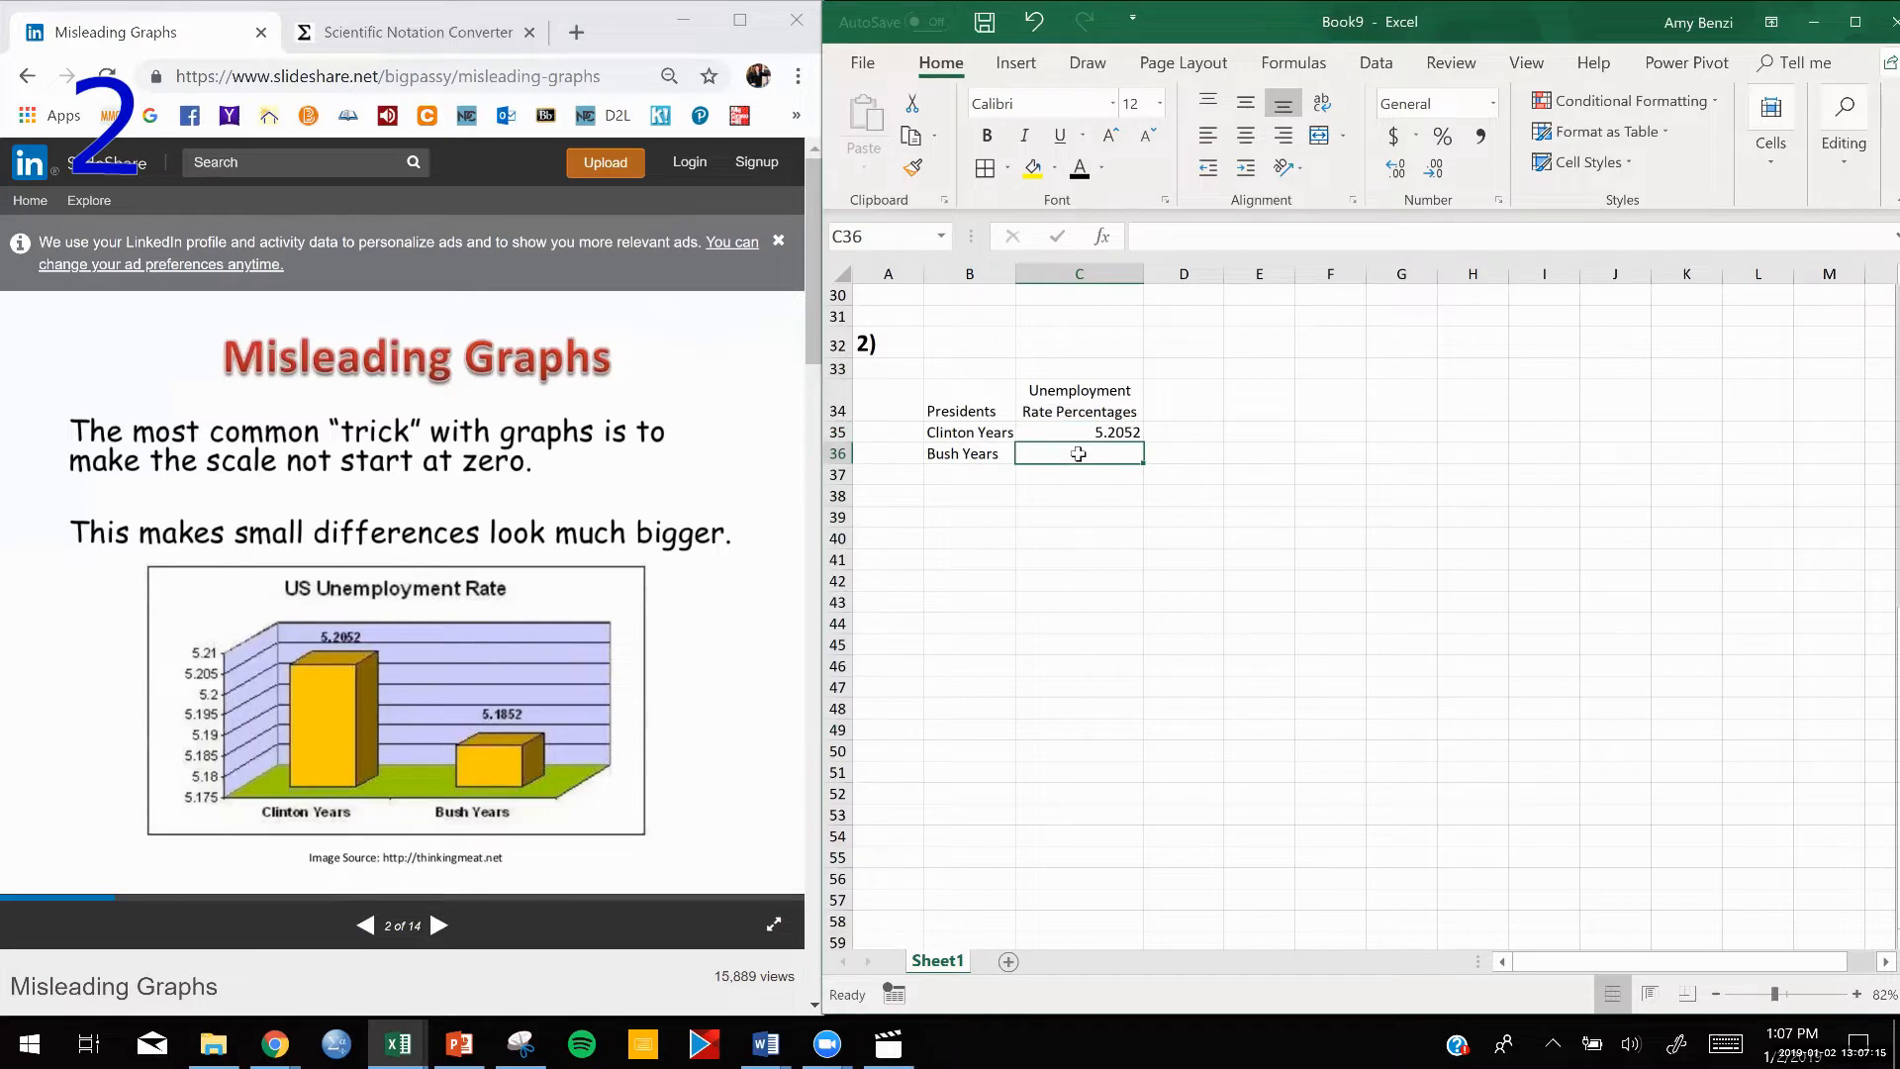
pyautogui.write('5')
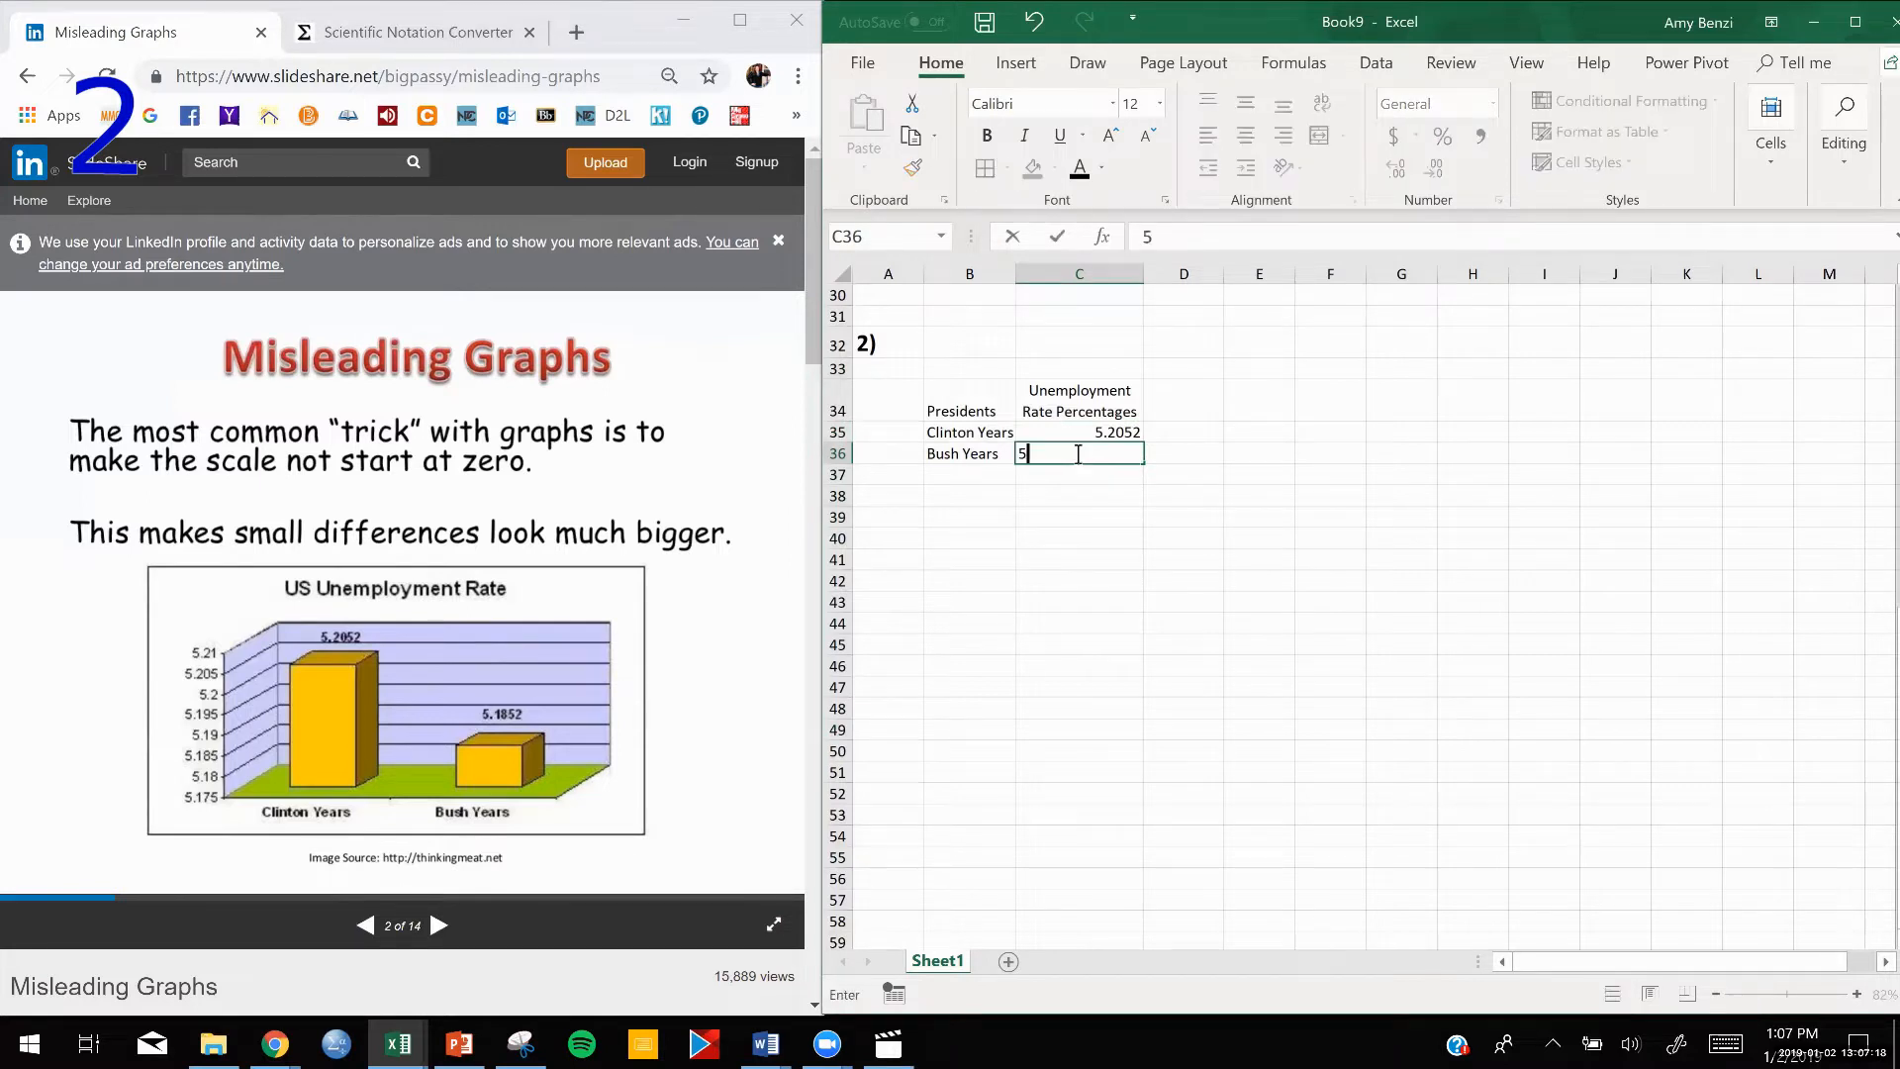
pyautogui.write('.1852')
pyautogui.click(1194, 513)
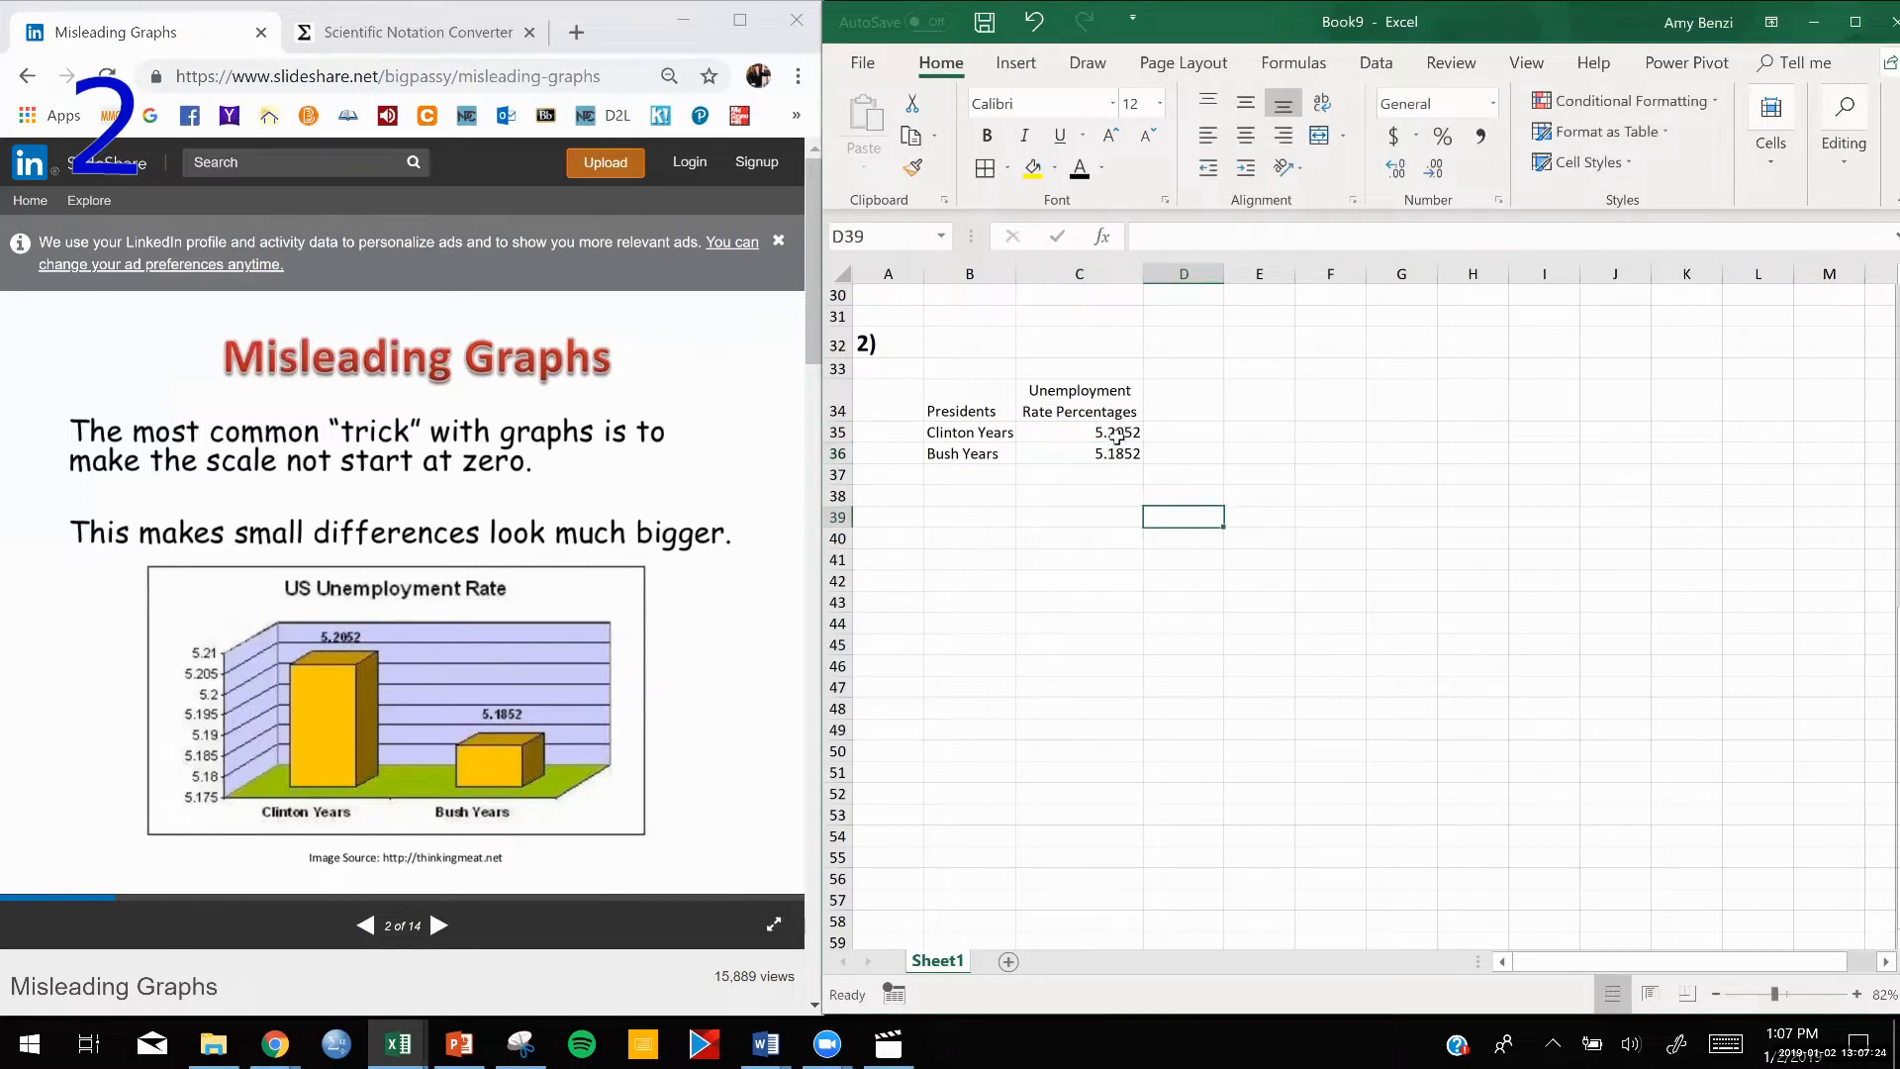
pyautogui.doubleClick(1331, 432)
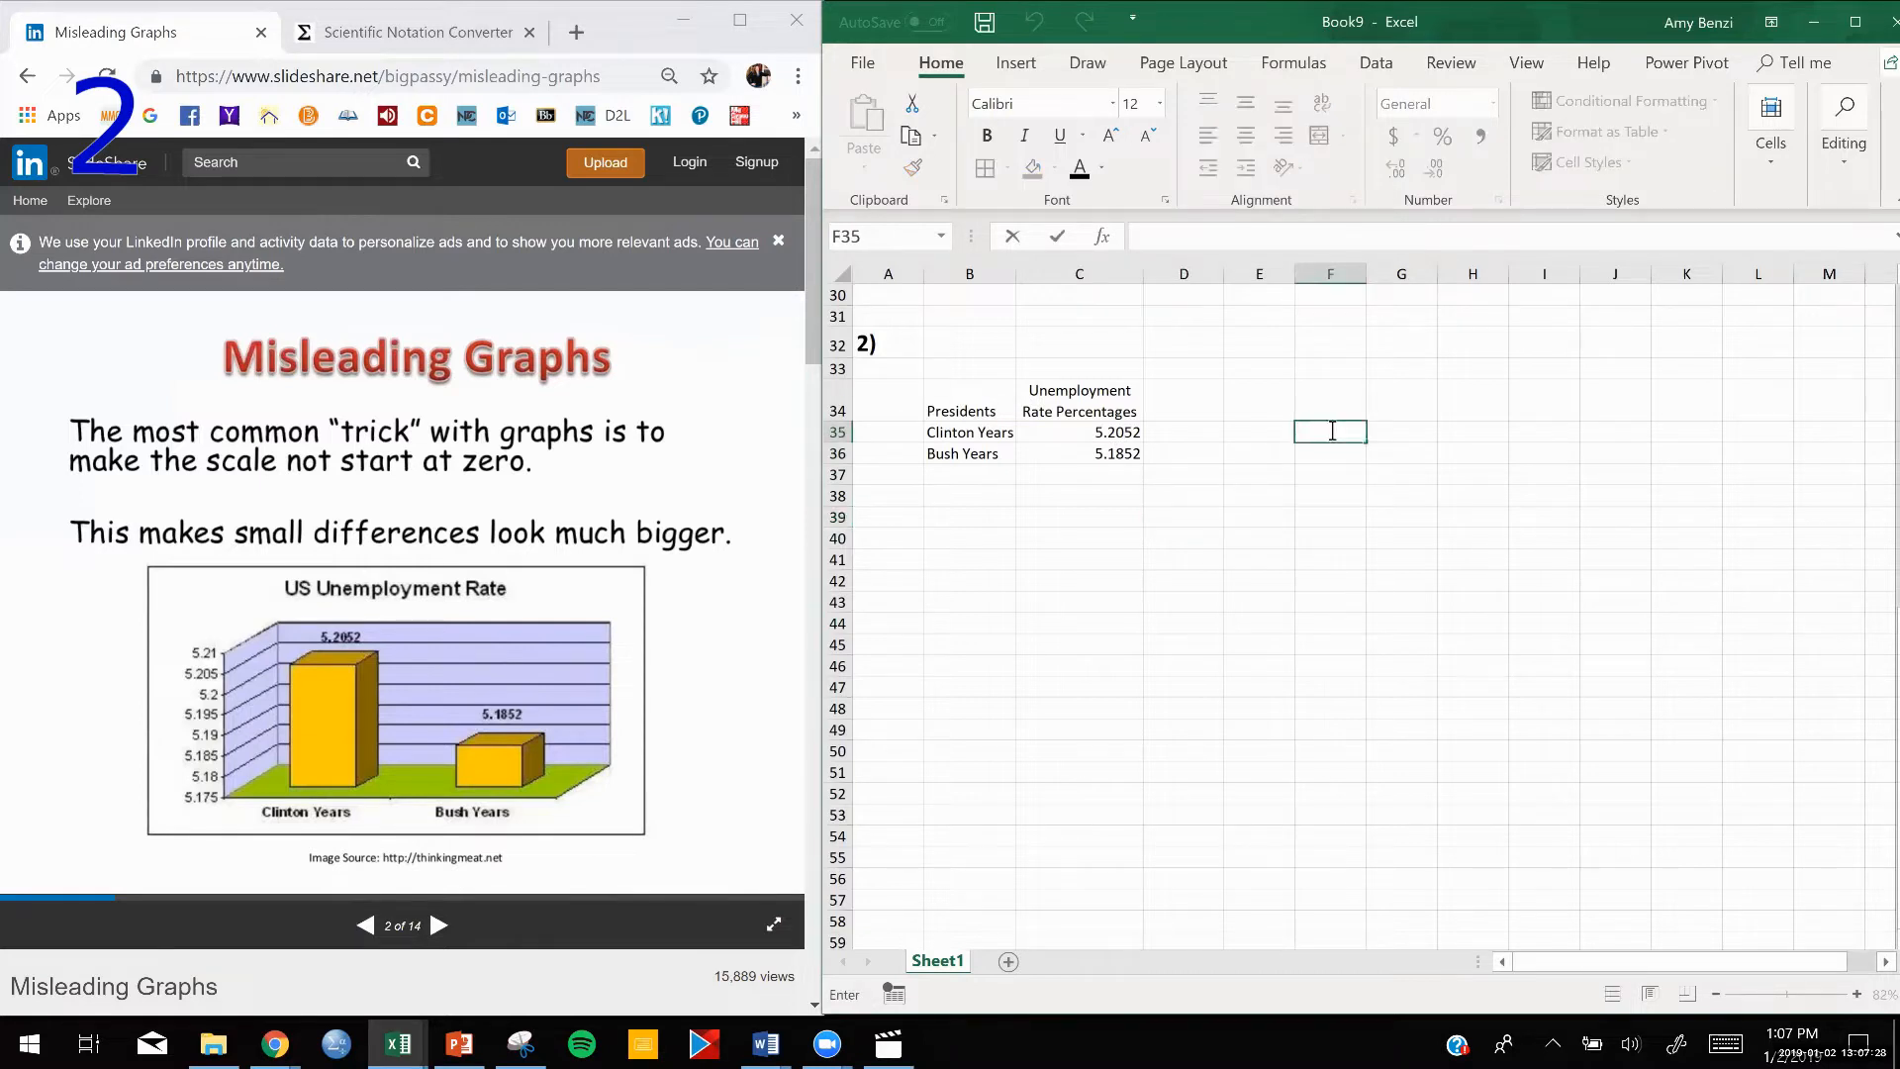
pyautogui.write('.1')
pyautogui.press('BackSpace')
pyautogui.press('BackSpace')
# Try applying the Percent style to the rates in C35:C36, and undo it.
pyautogui.moveTo(1078, 432); pyautogui.dragTo(1076, 462)
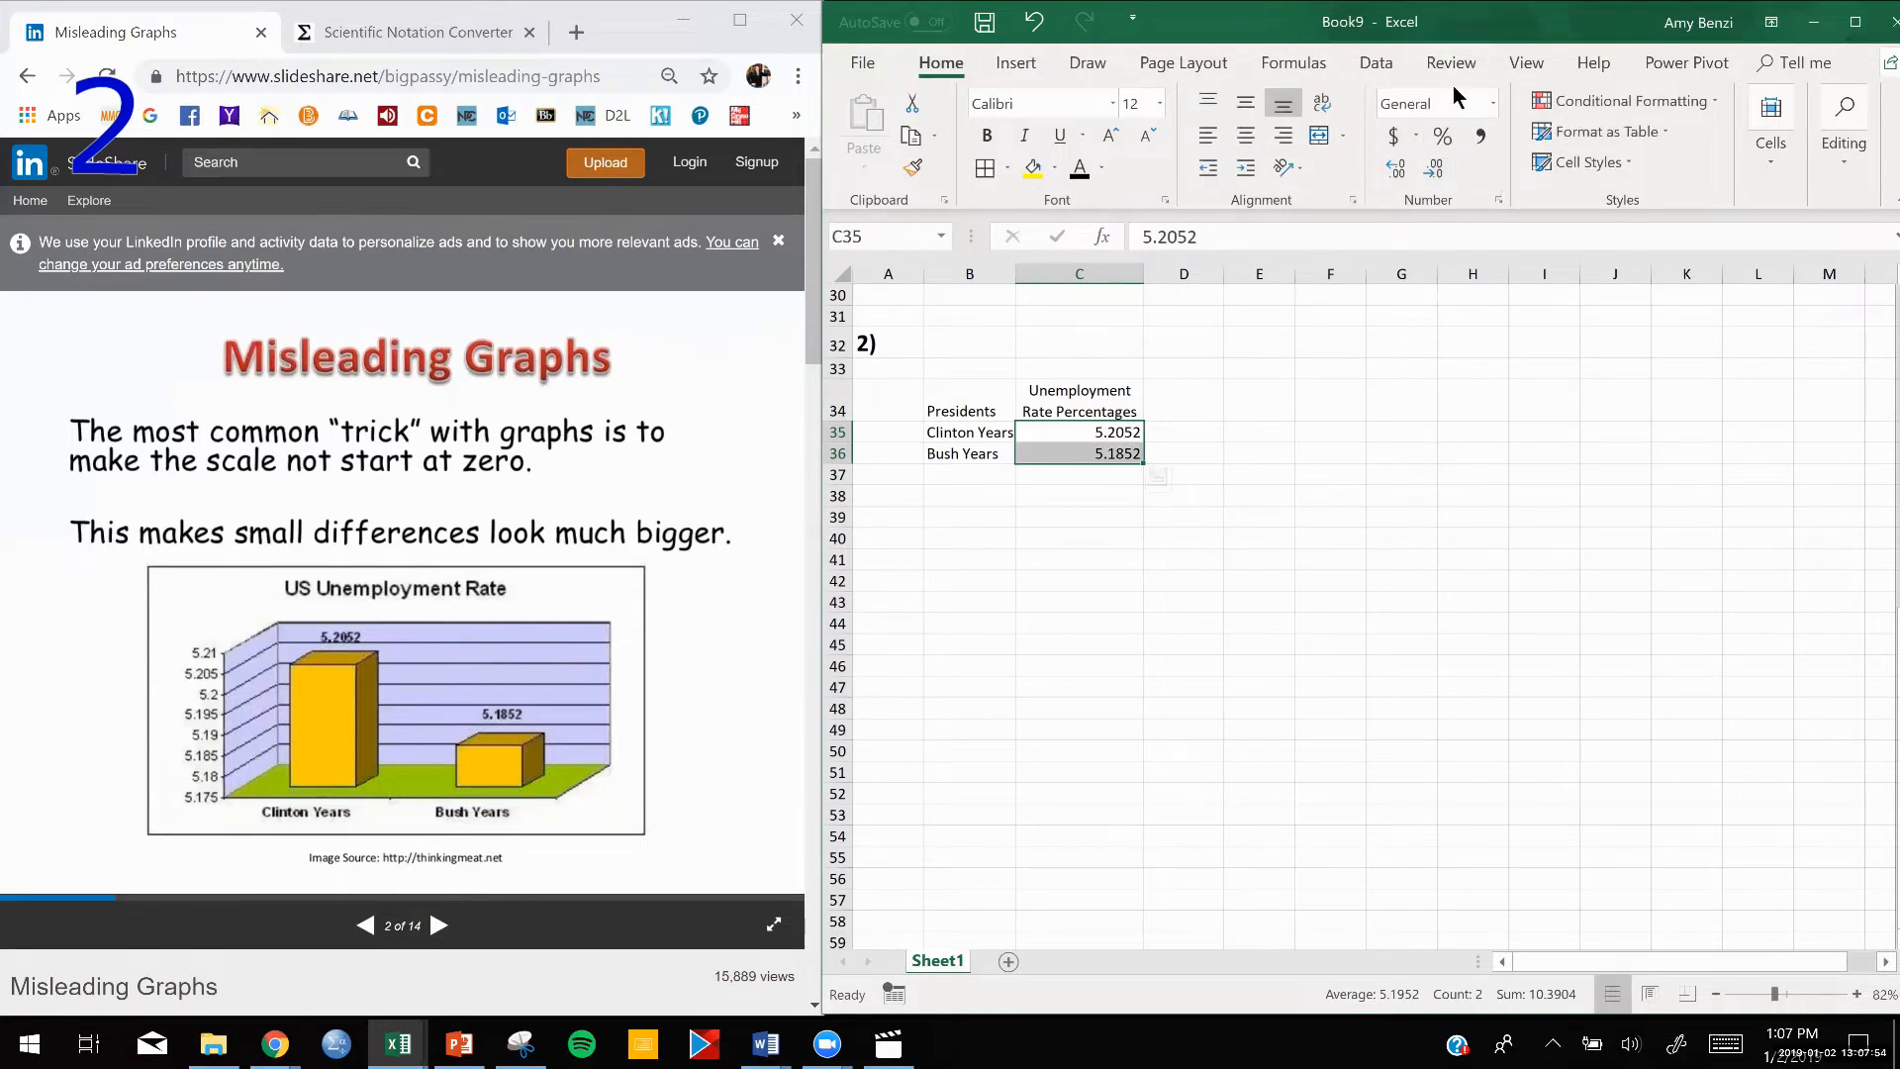
pyautogui.click(1441, 141)
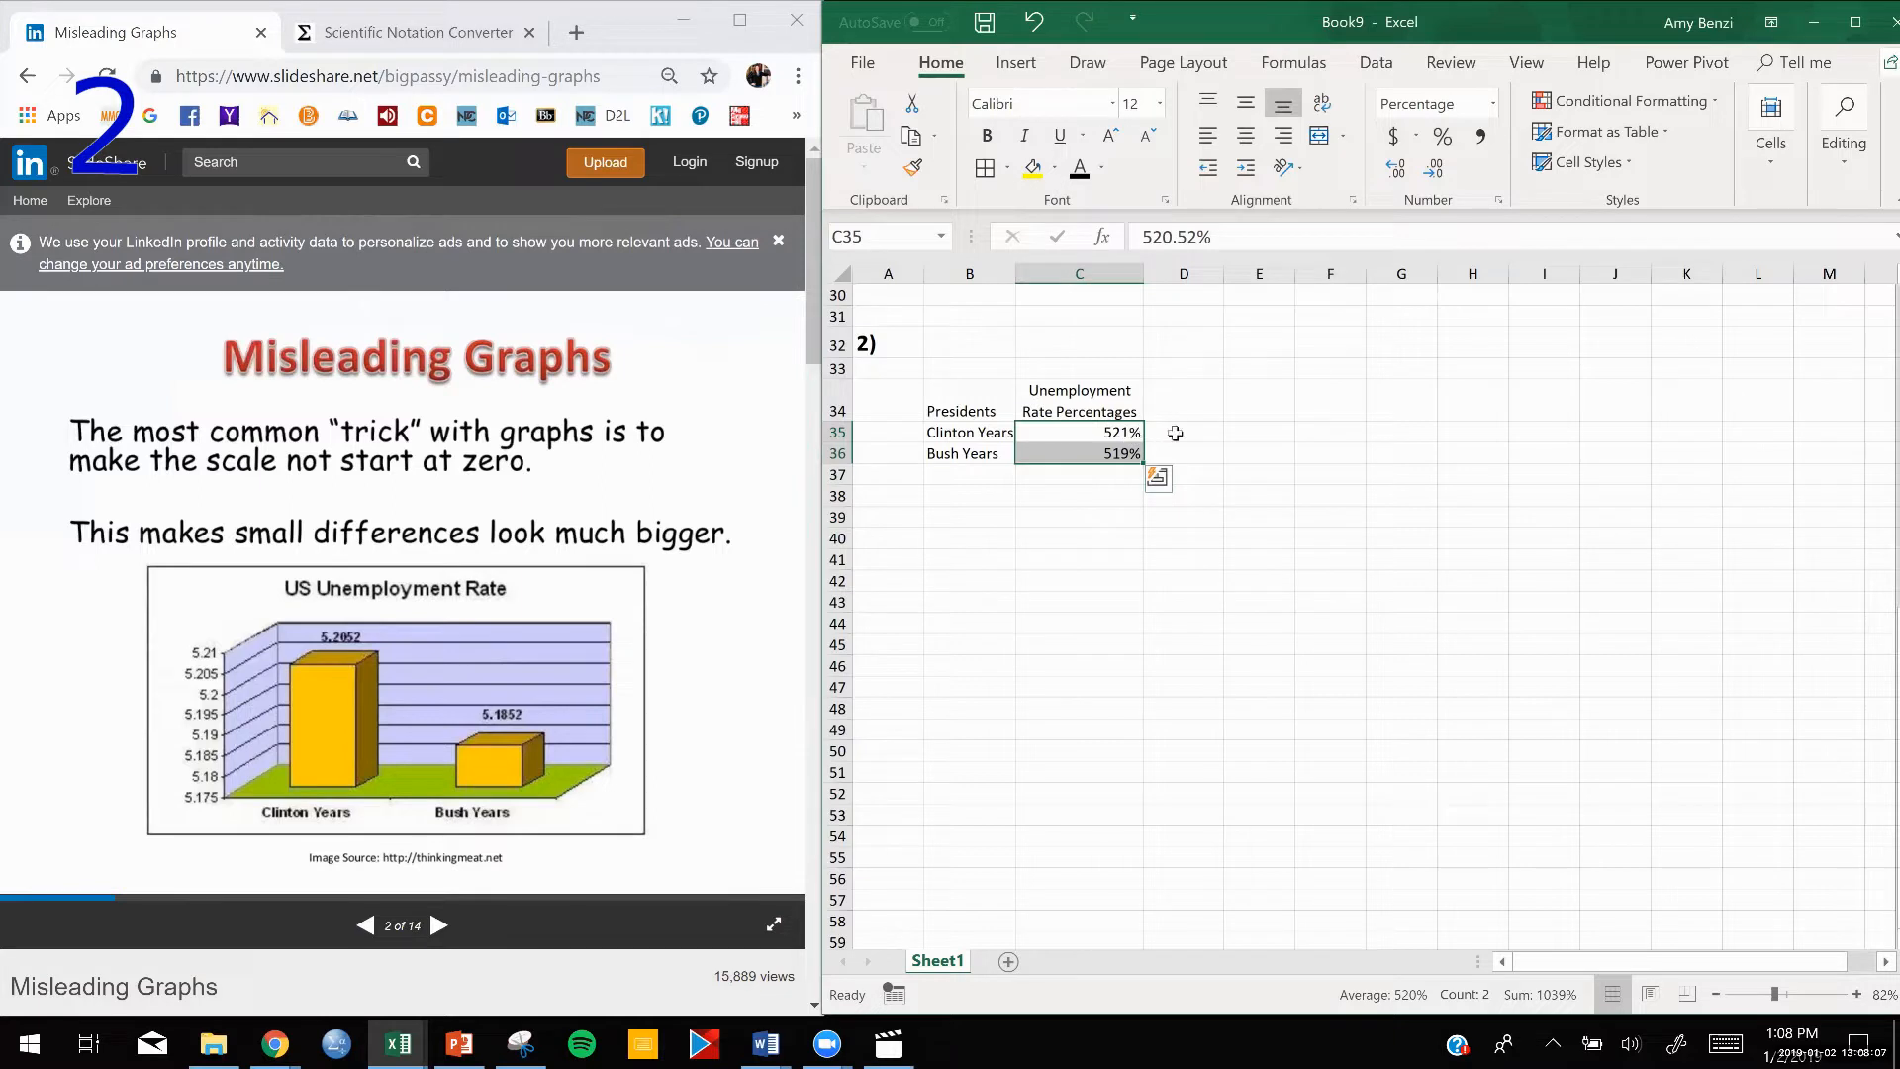
pyautogui.hotkey('ctrl', 'z')
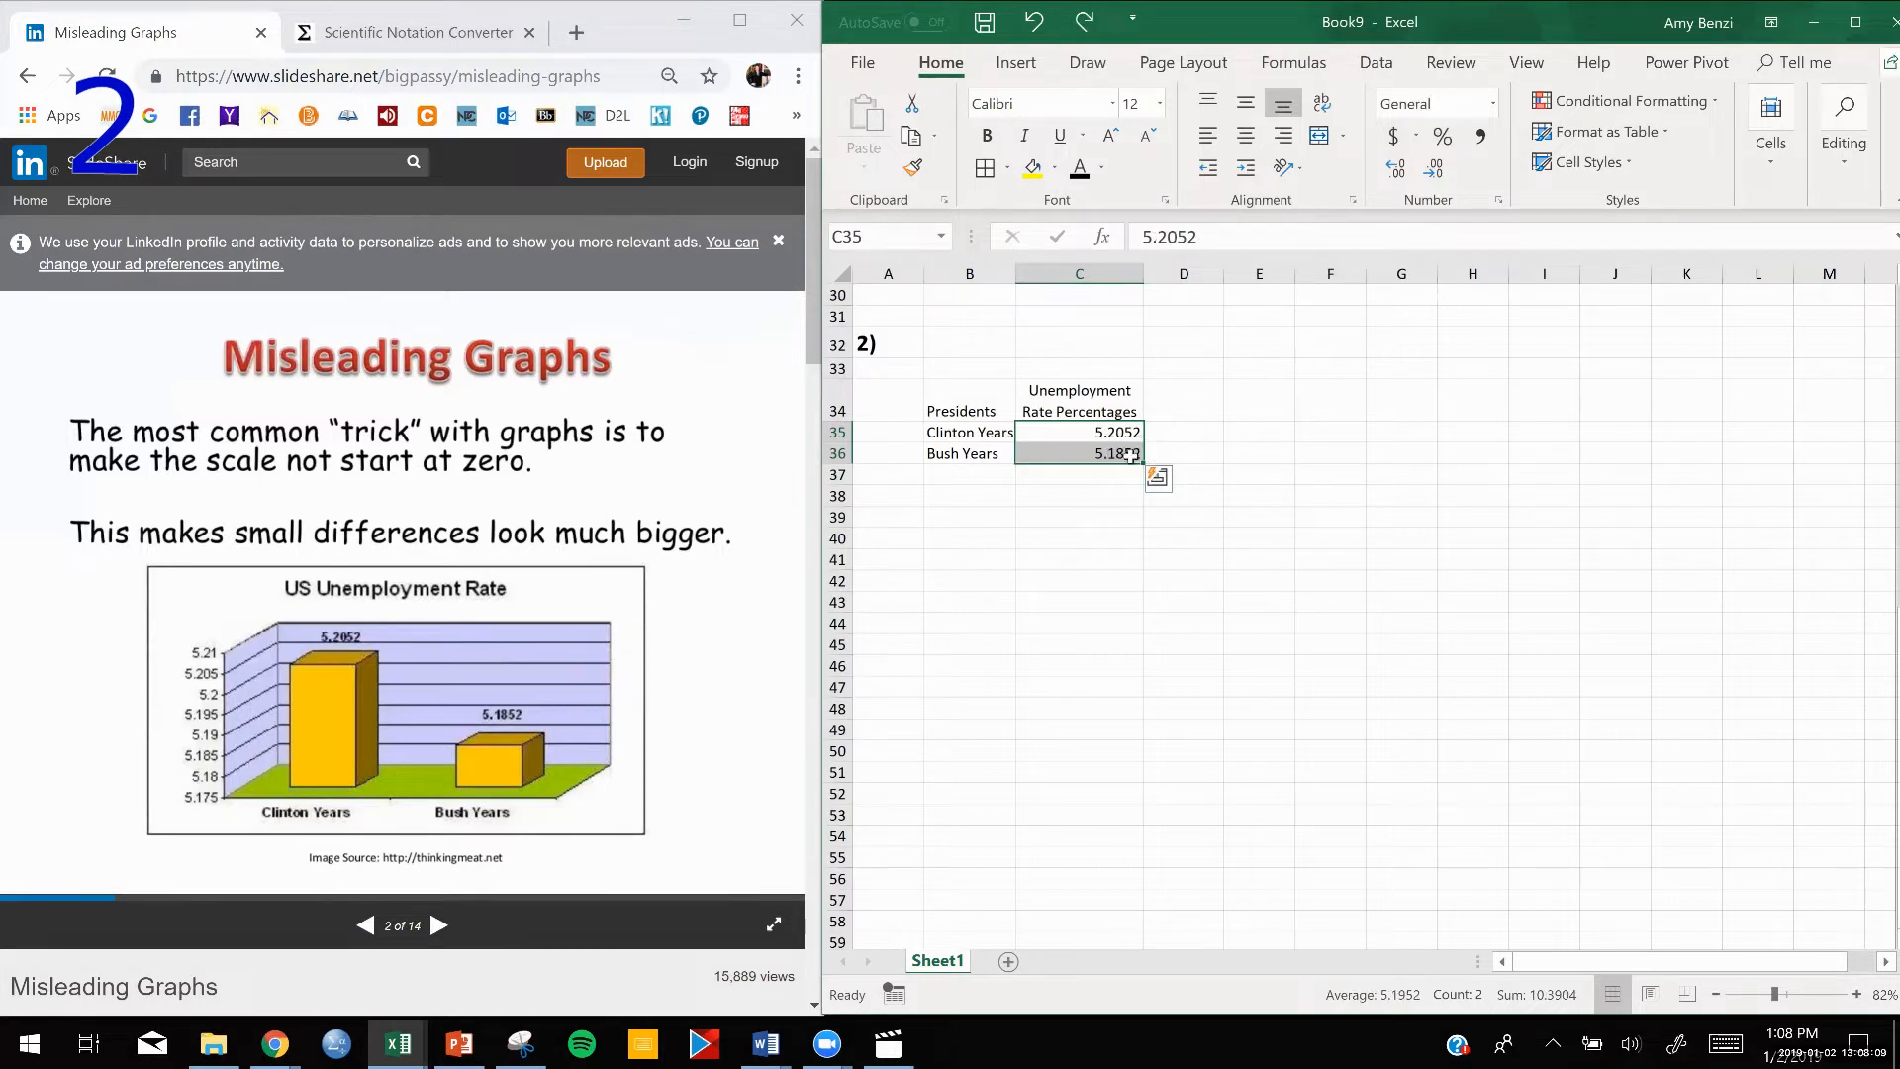
# Convert the Clinton Years rate in C35 to its decimal form, 0.052052.
pyautogui.doubleClick(1102, 432)
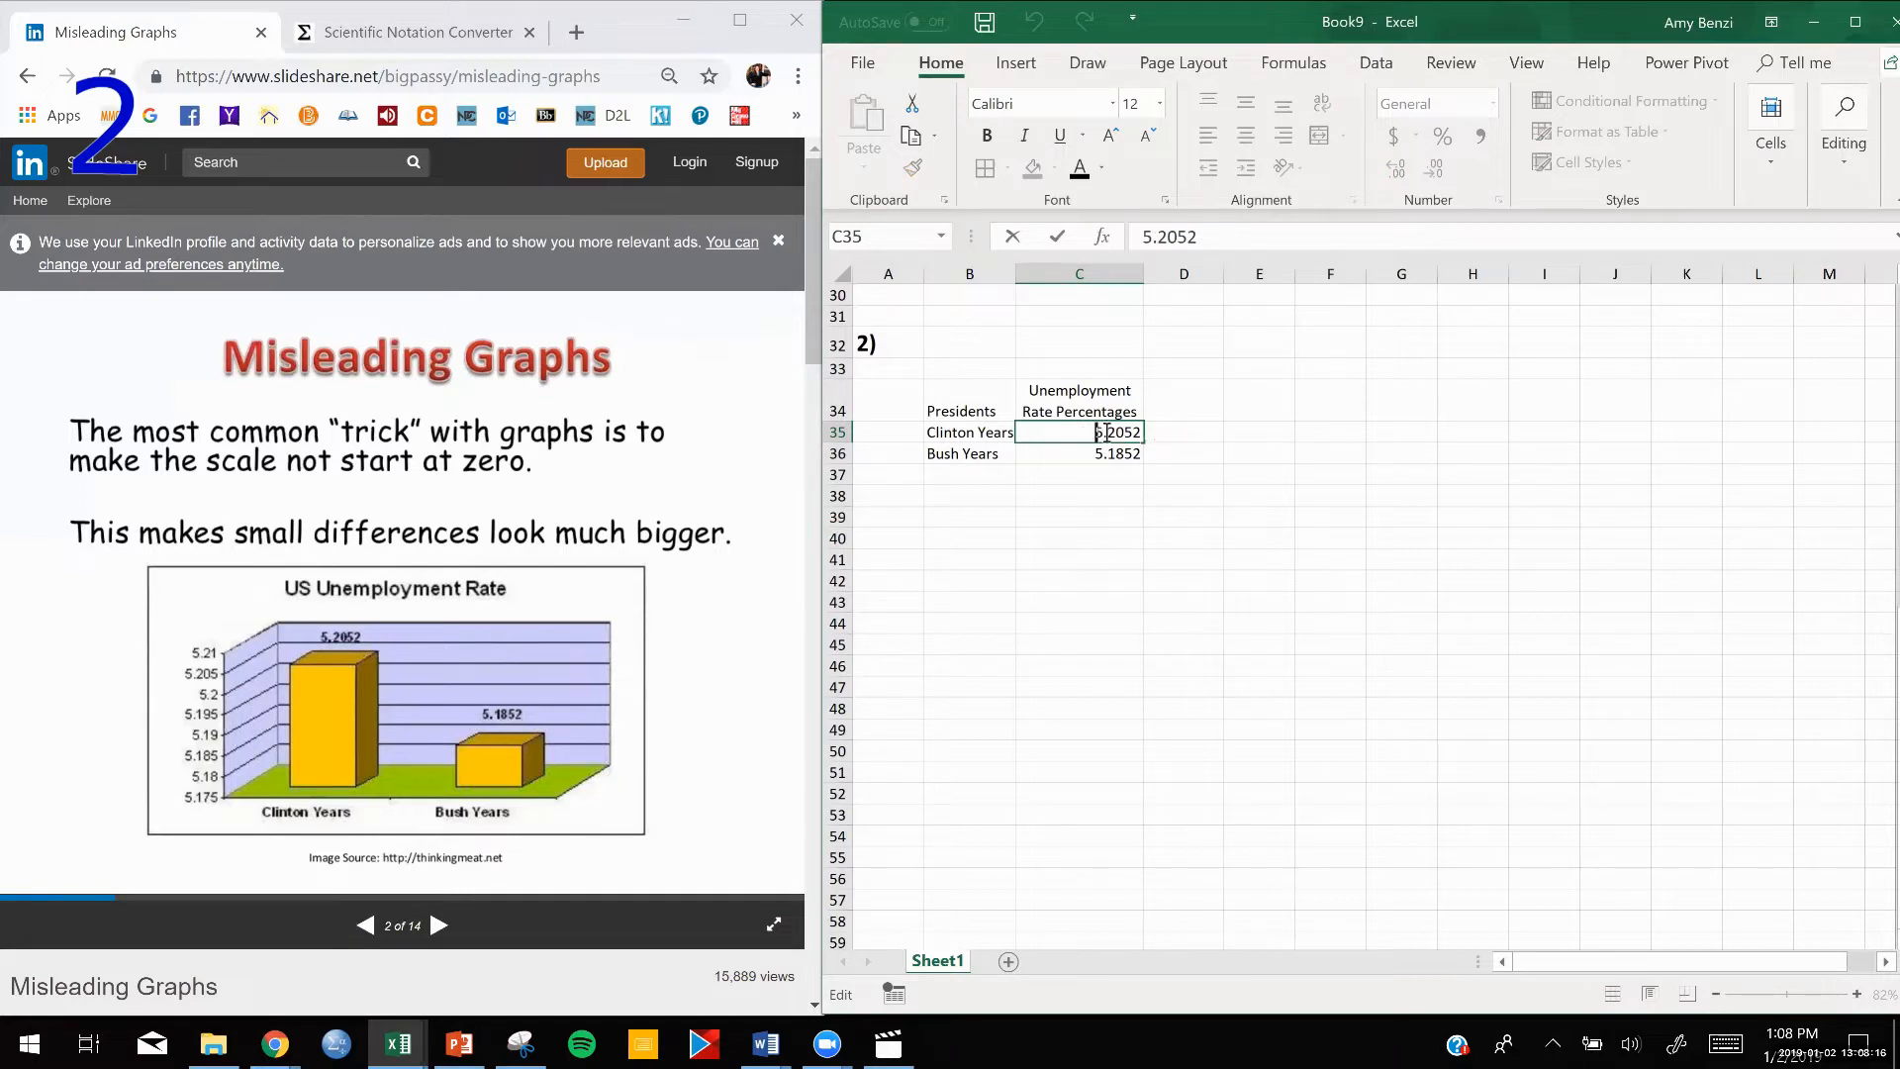
pyautogui.moveTo(1103, 432); pyautogui.dragTo(1100, 431)
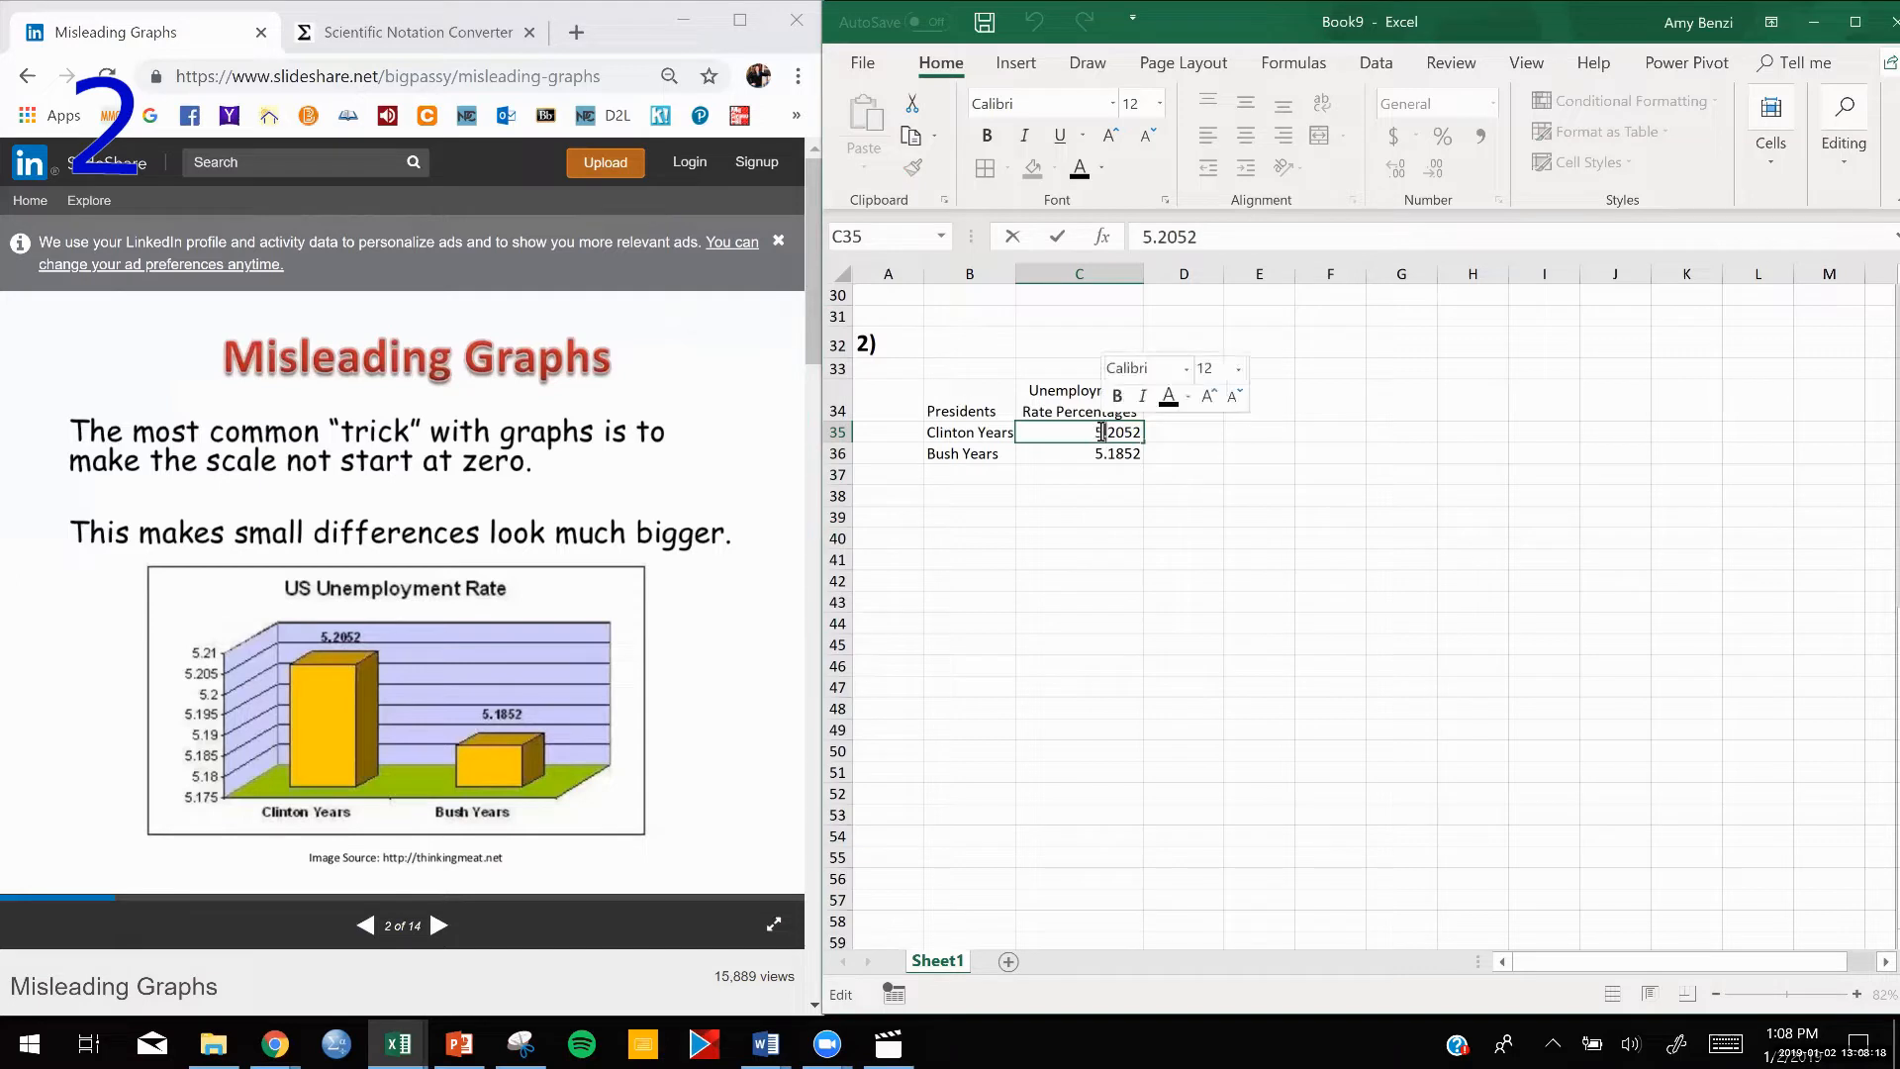
pyautogui.click(1126, 559)
pyautogui.moveTo(1107, 431); pyautogui.dragTo(1091, 452)
pyautogui.click(1088, 433)
pyautogui.doubleClick(1088, 433)
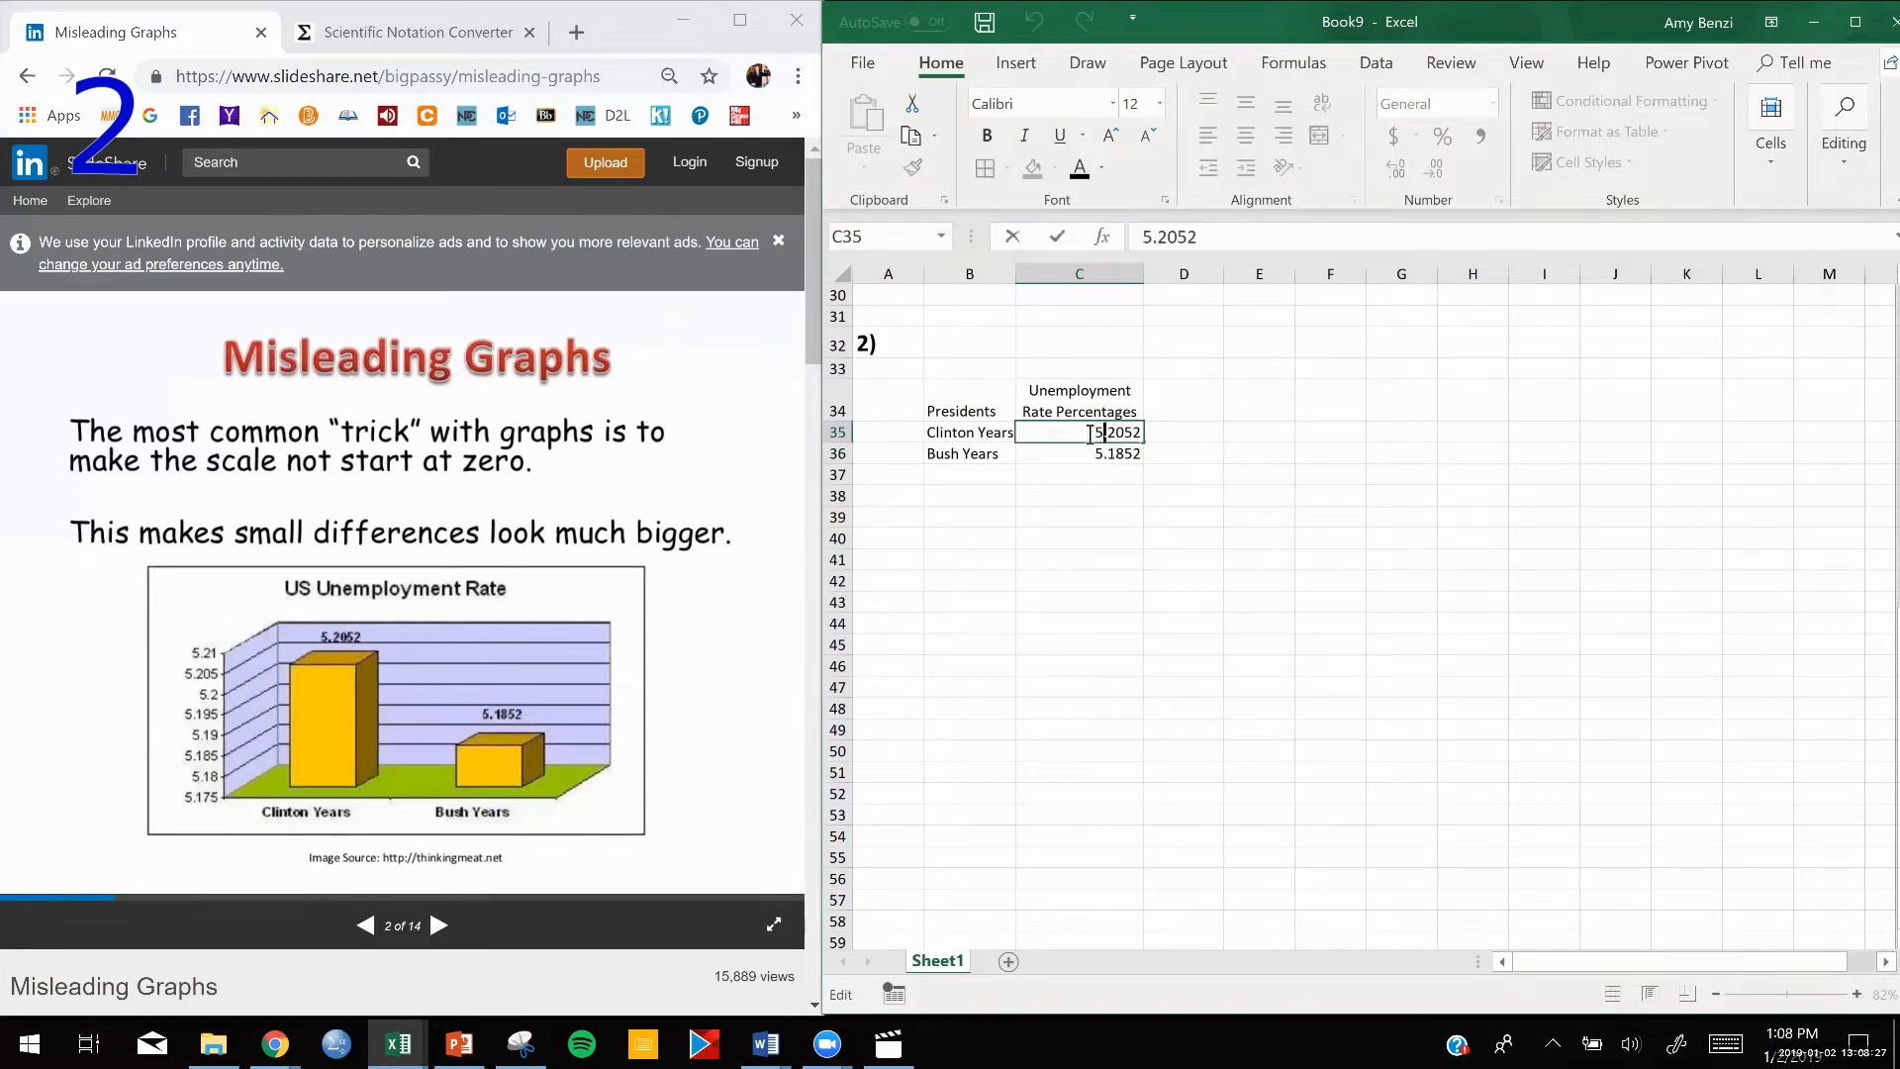
pyautogui.write('.0')
pyautogui.press('Right')
pyautogui.press('Delete')
# Convert the Bush Years rate in C36 to its decimal form, 0.051852.
pyautogui.doubleClick(1112, 452)
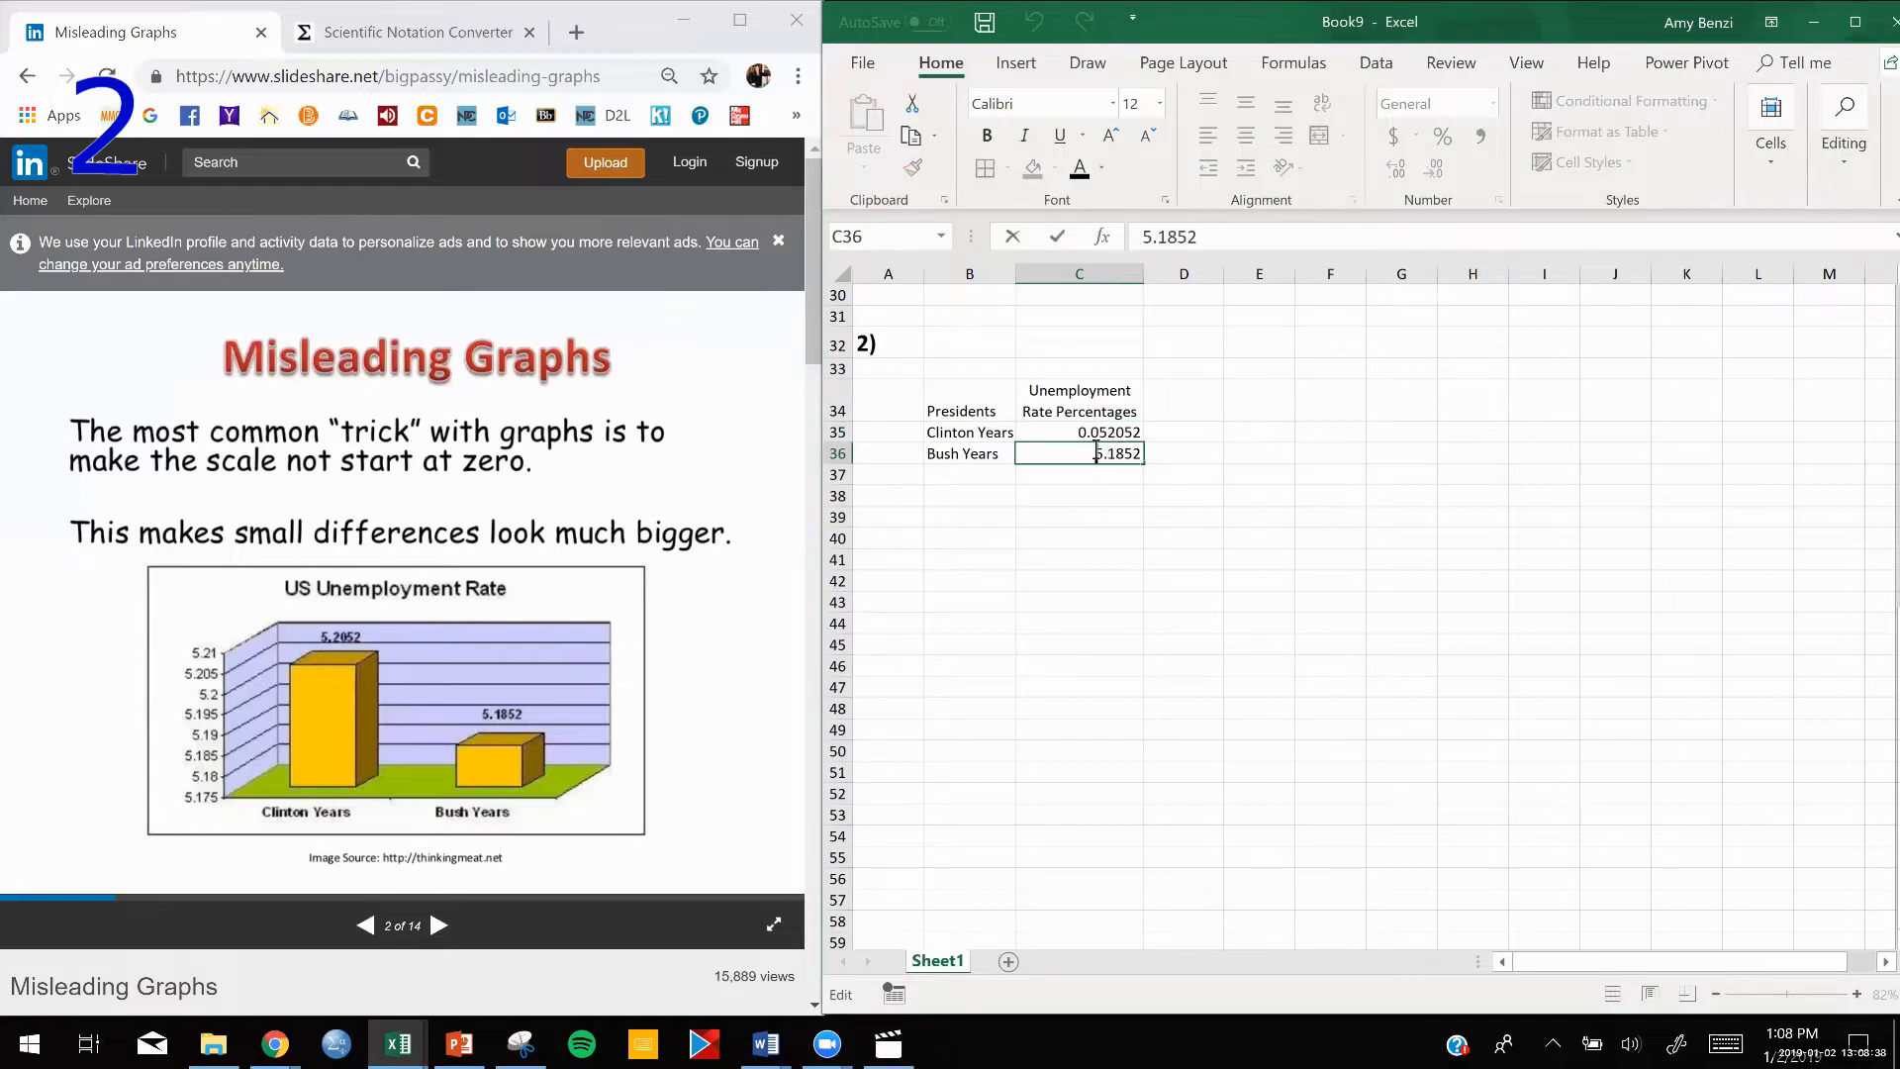
pyautogui.write('.0')
pyautogui.press('Right')
pyautogui.press('Delete')
# Format the rates in C35:C36 with the Percent style and four decimal places.
pyautogui.moveTo(1120, 432); pyautogui.dragTo(1125, 452)
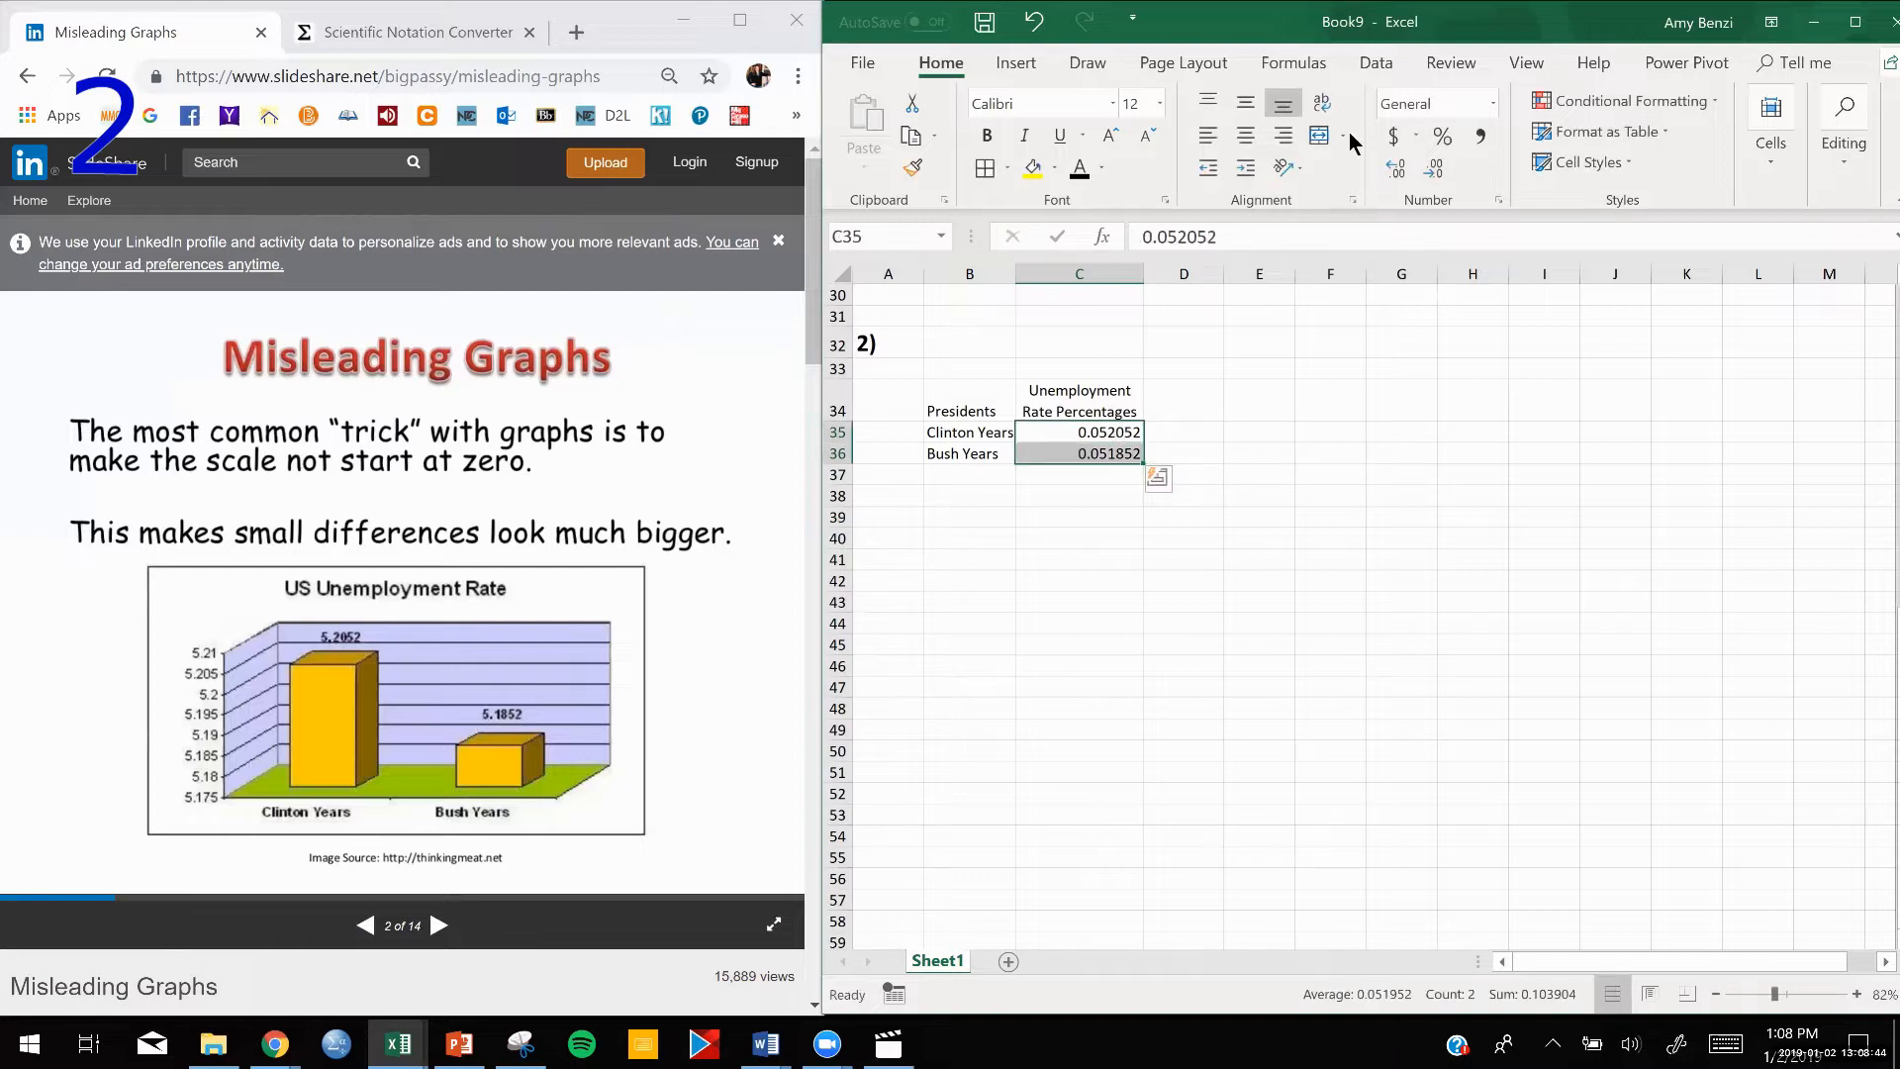
pyautogui.click(1441, 139)
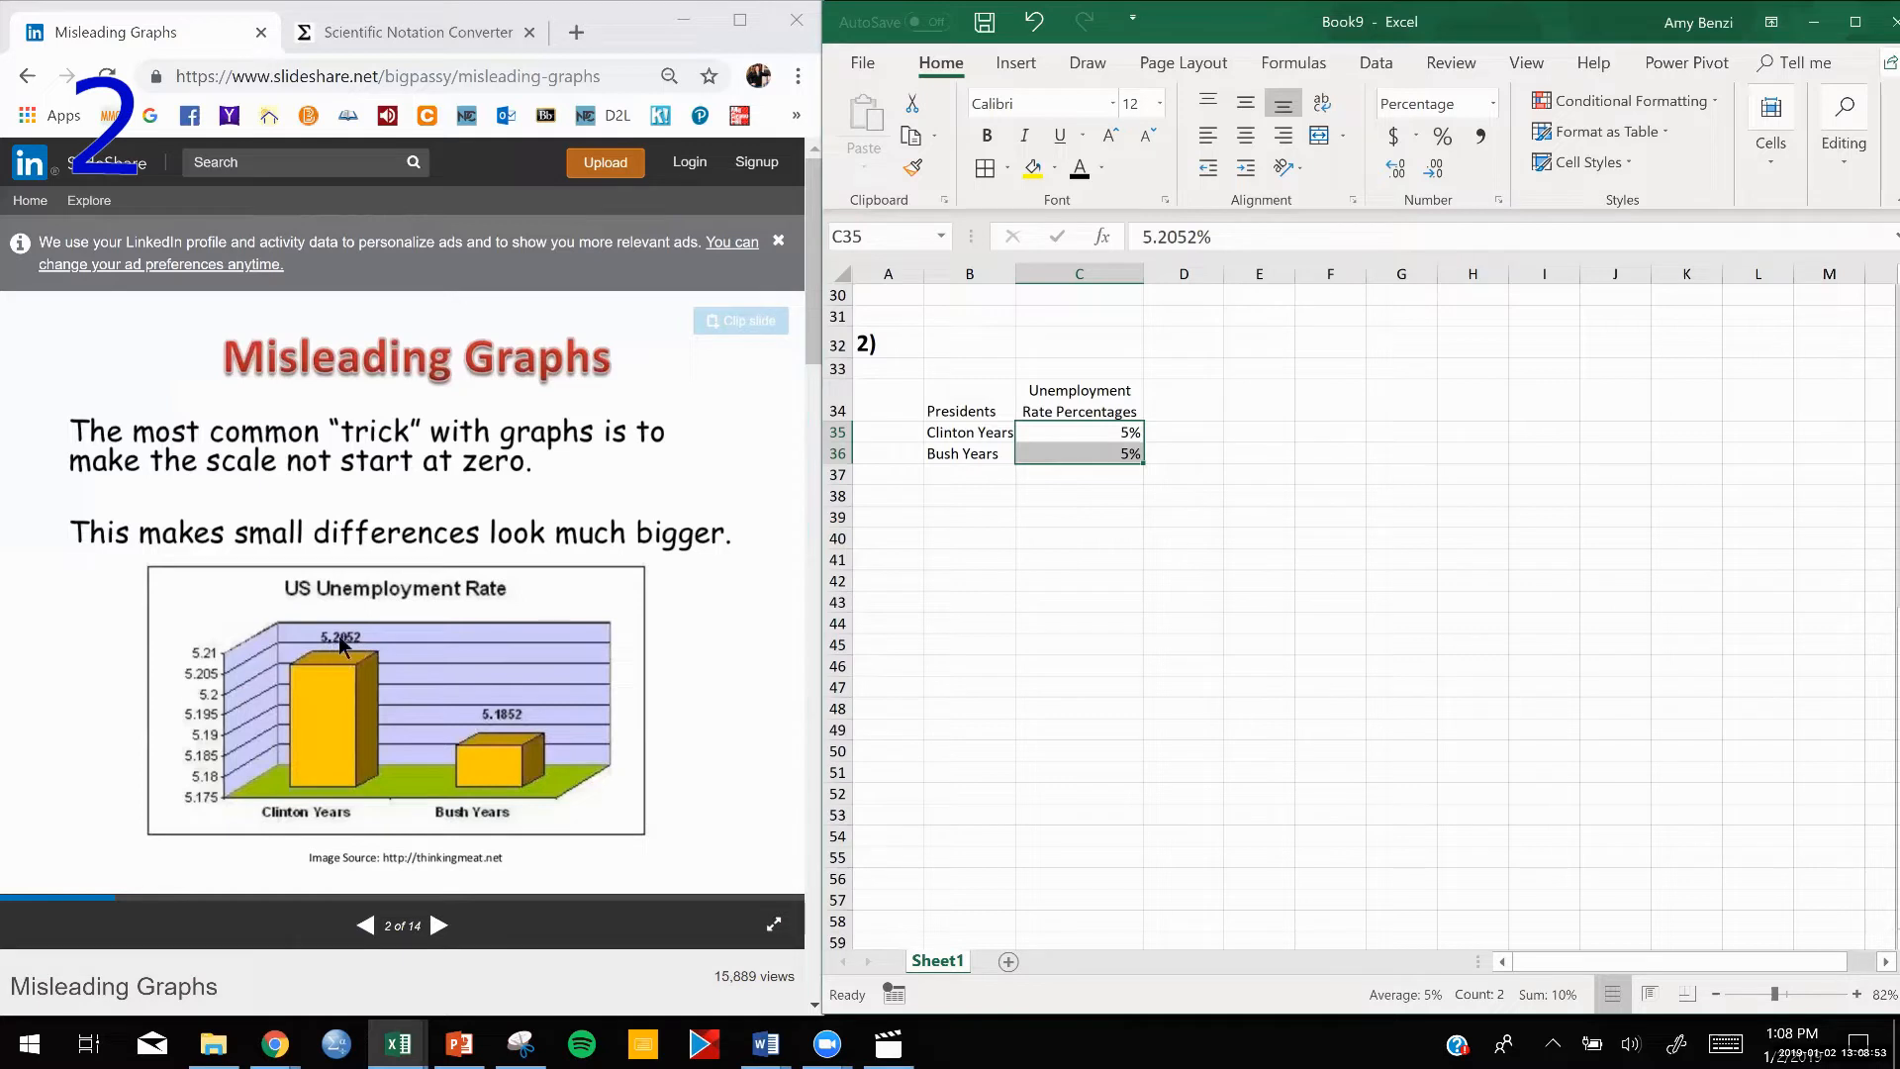
pyautogui.click(1399, 165)
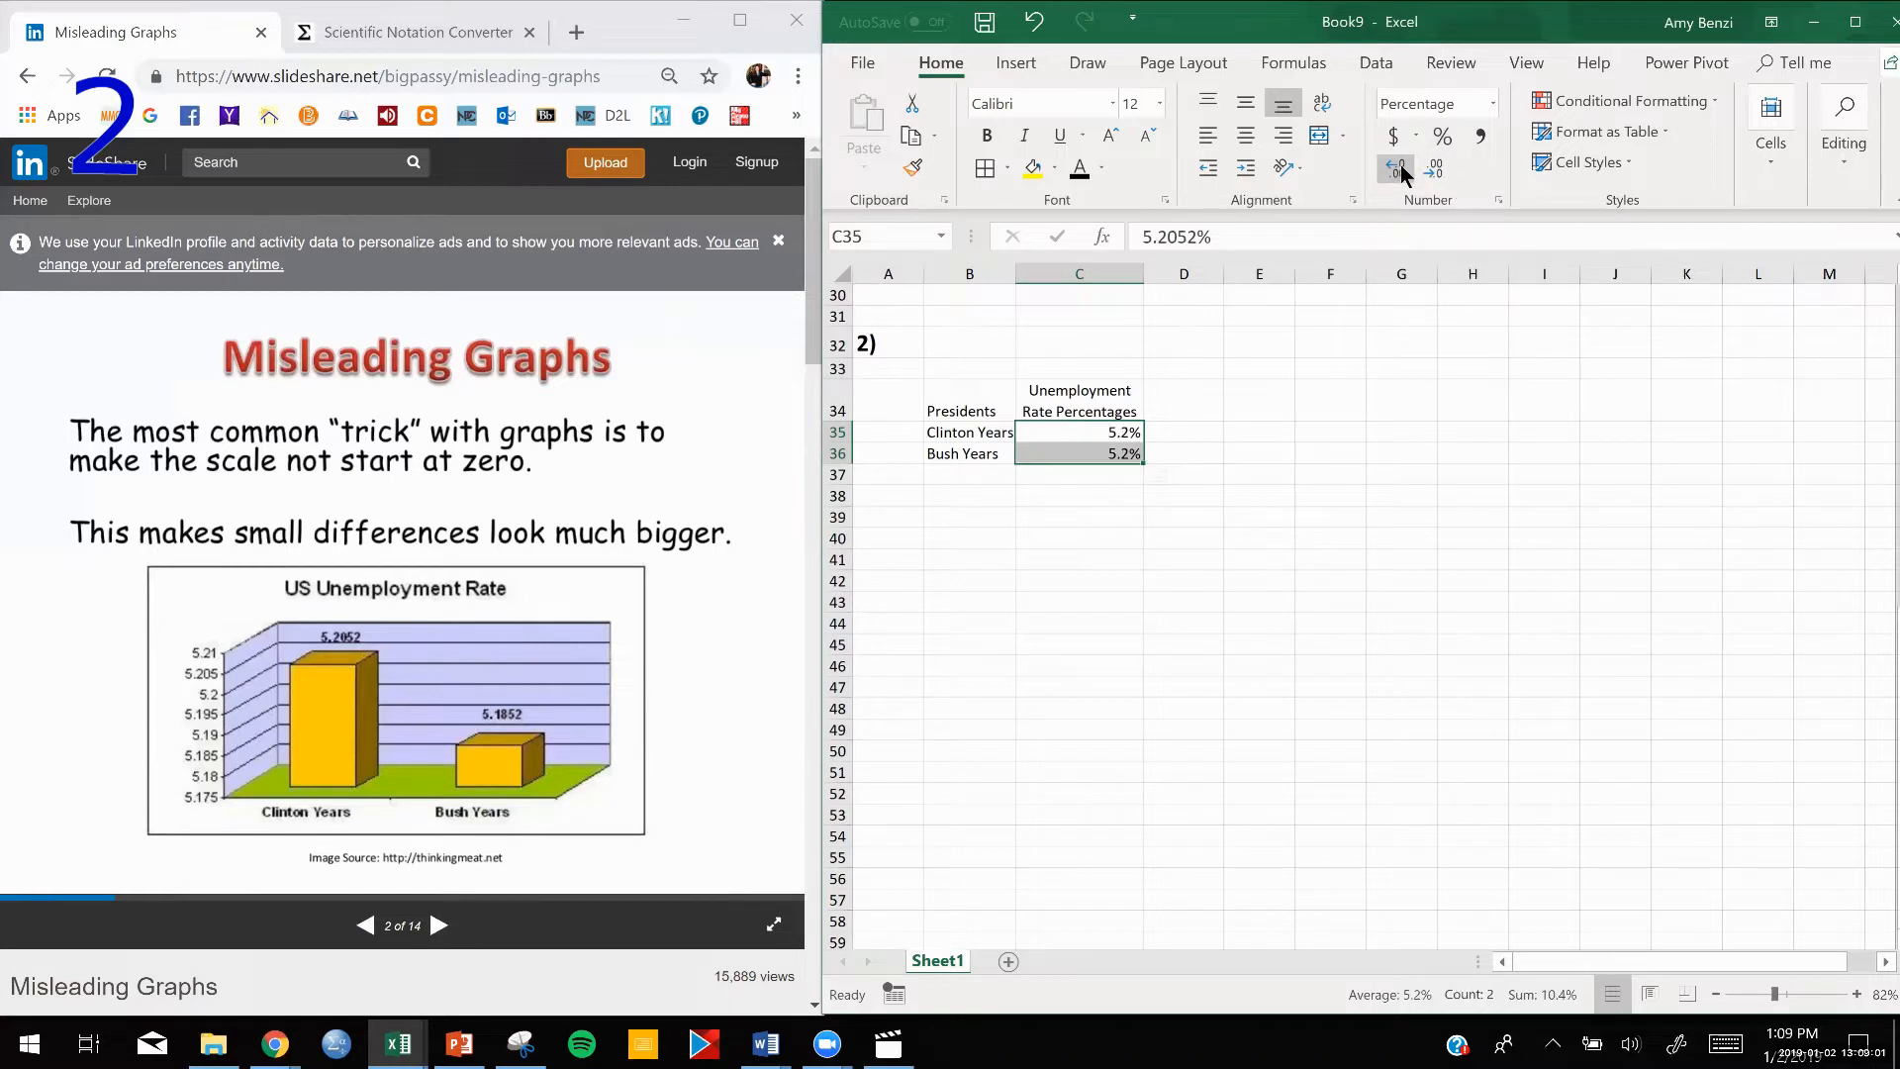
pyautogui.click(1399, 164)
pyautogui.click(1399, 165)
pyautogui.click(1399, 165)
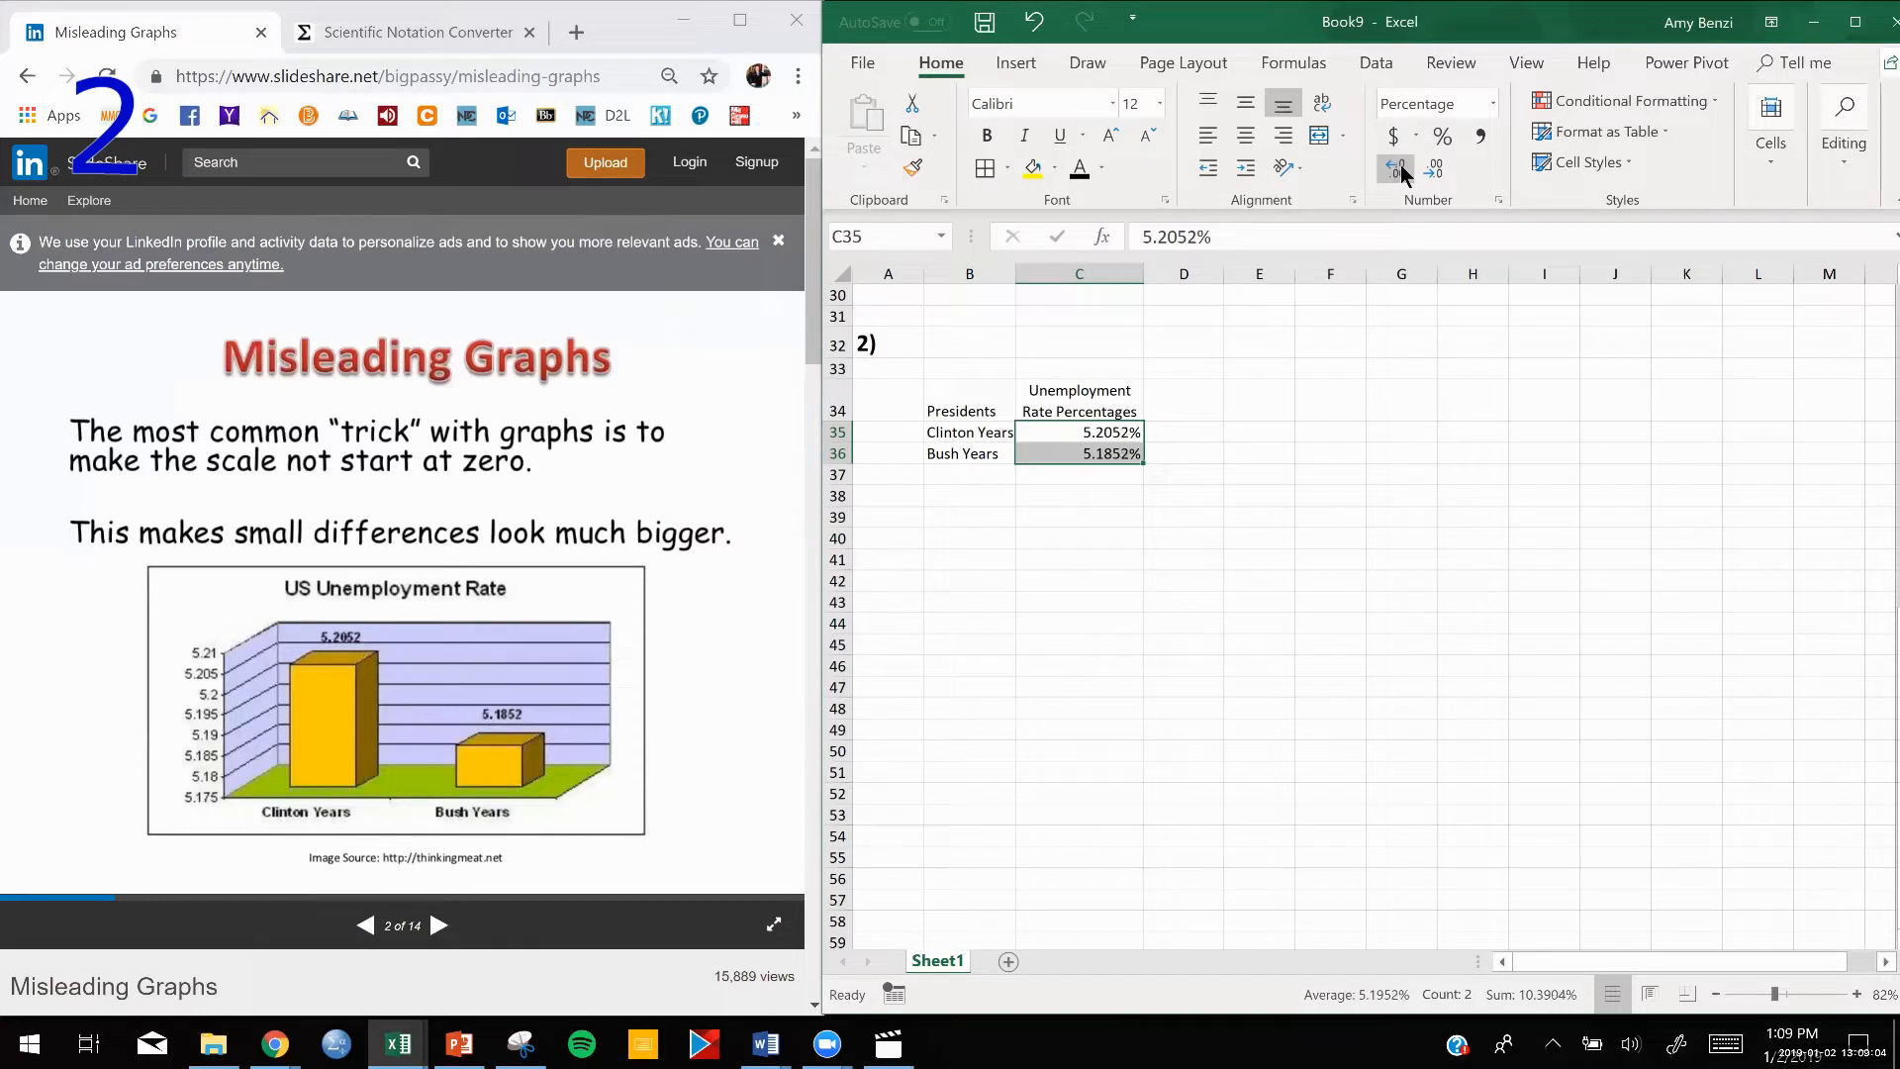
pyautogui.click(1334, 489)
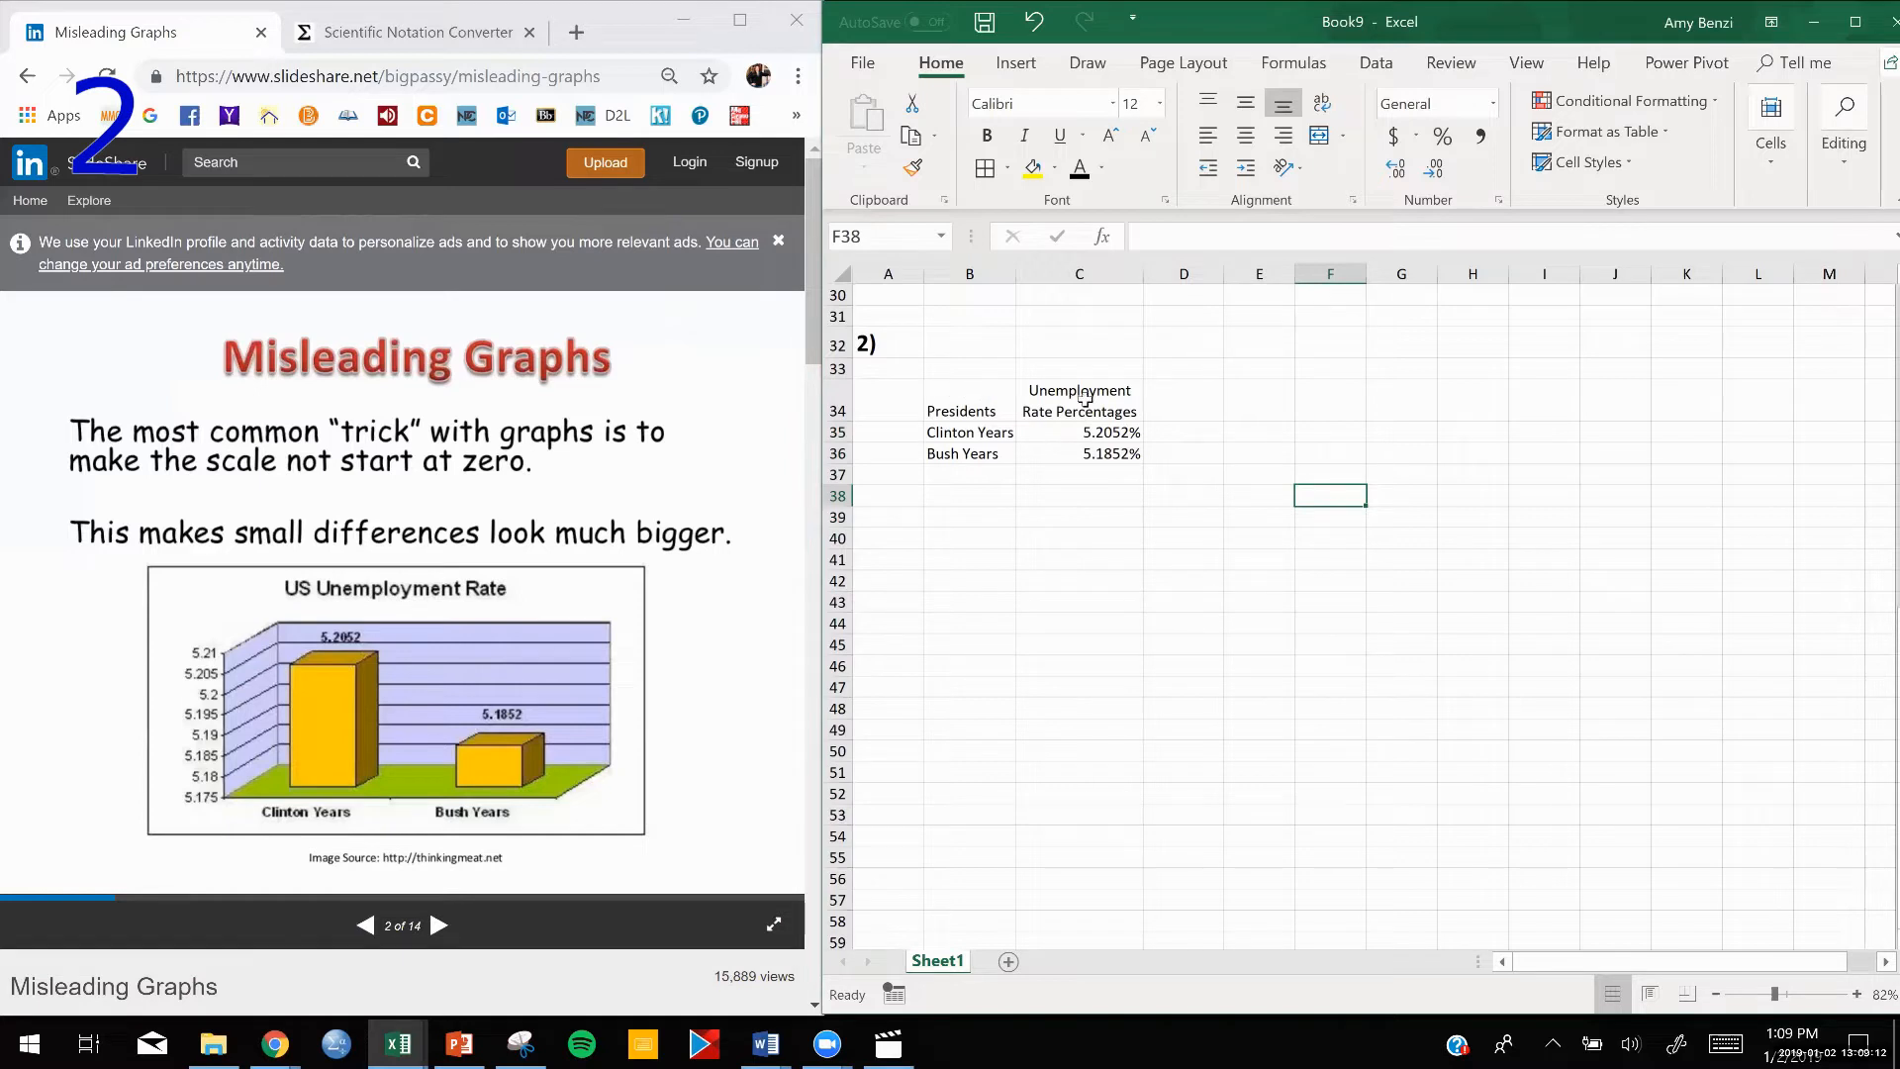
# Fill the header row B34:C34 and the president names in B35:B36 with the lightest theme green.
pyautogui.moveTo(1084, 398)
pyautogui.mouseDown()
pyautogui.moveTo(1008, 406)
pyautogui.moveTo(1023, 458)
pyautogui.moveTo(990, 457)
pyautogui.moveTo(1039, 406)
pyautogui.moveTo(1078, 405)
pyautogui.mouseUp()
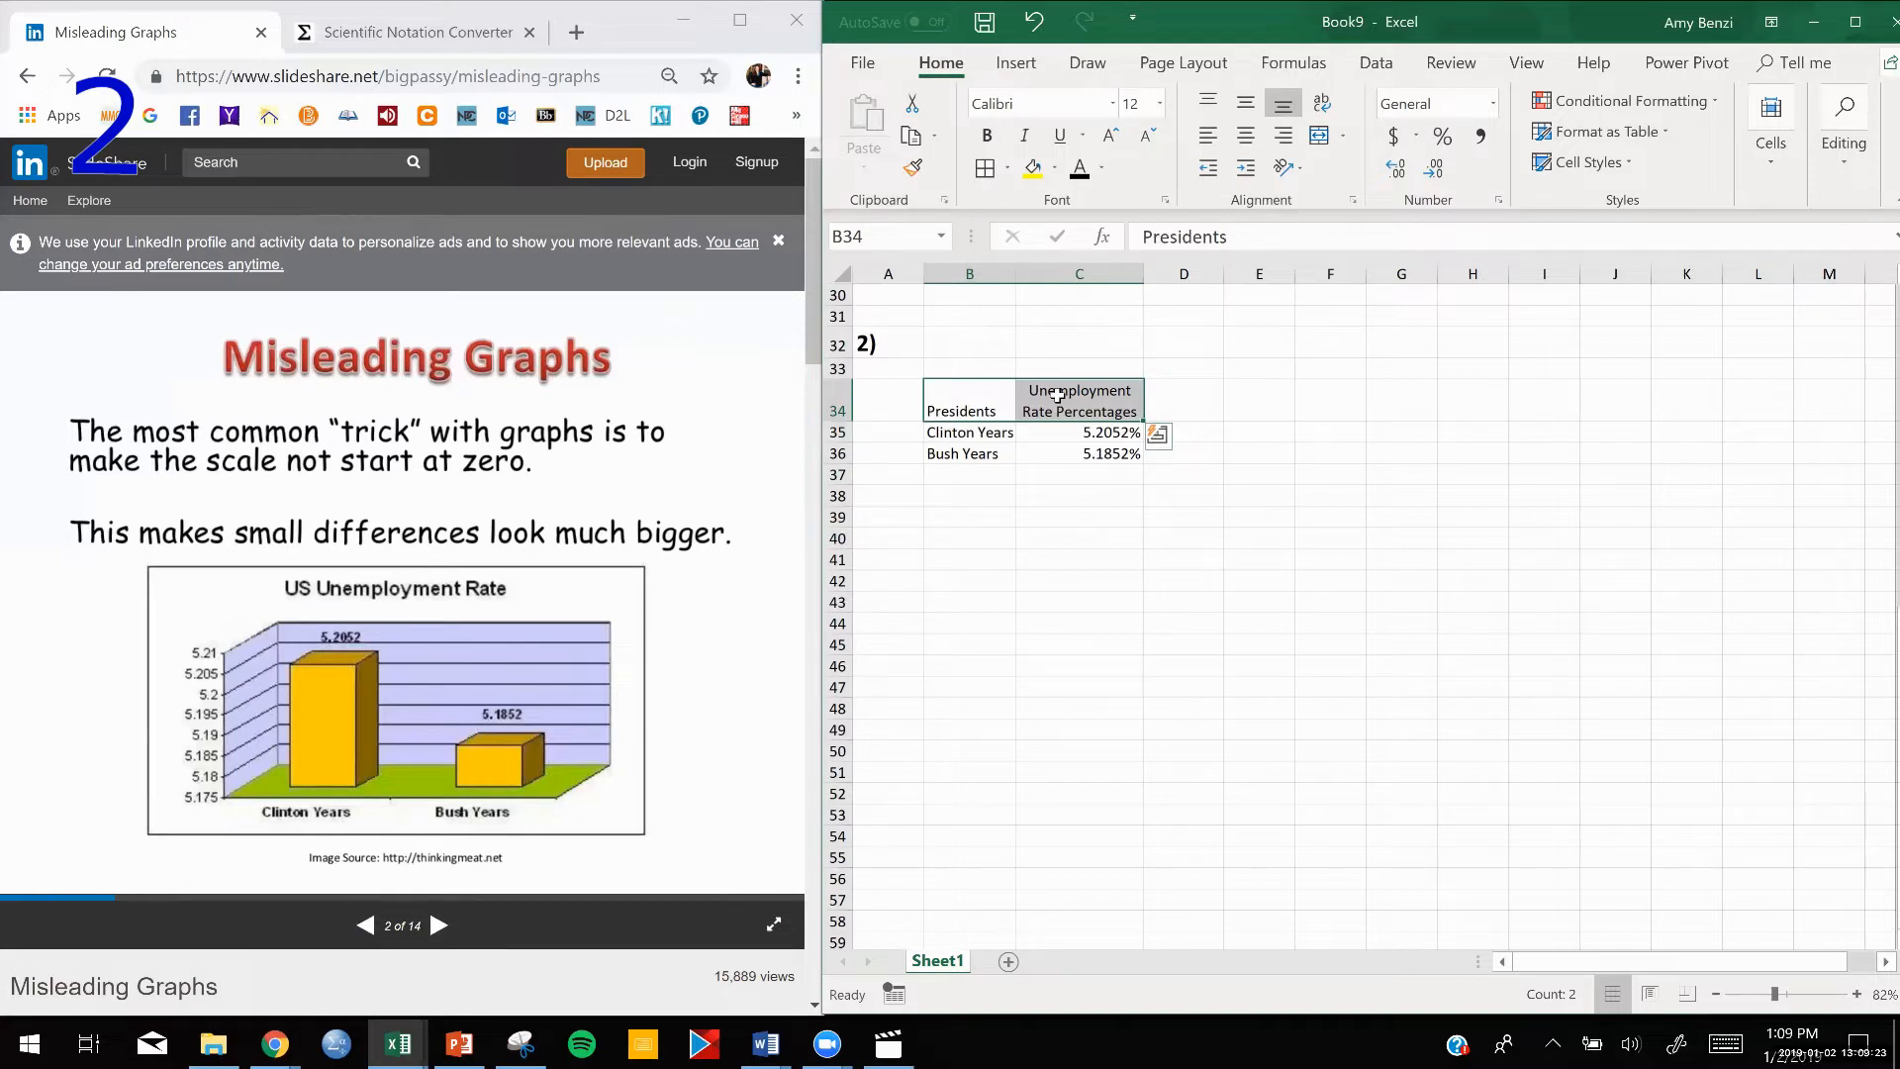
pyautogui.keyDown('ctrl'); pyautogui.moveTo(975, 432); pyautogui.dragTo(975, 453); pyautogui.keyUp('ctrl')
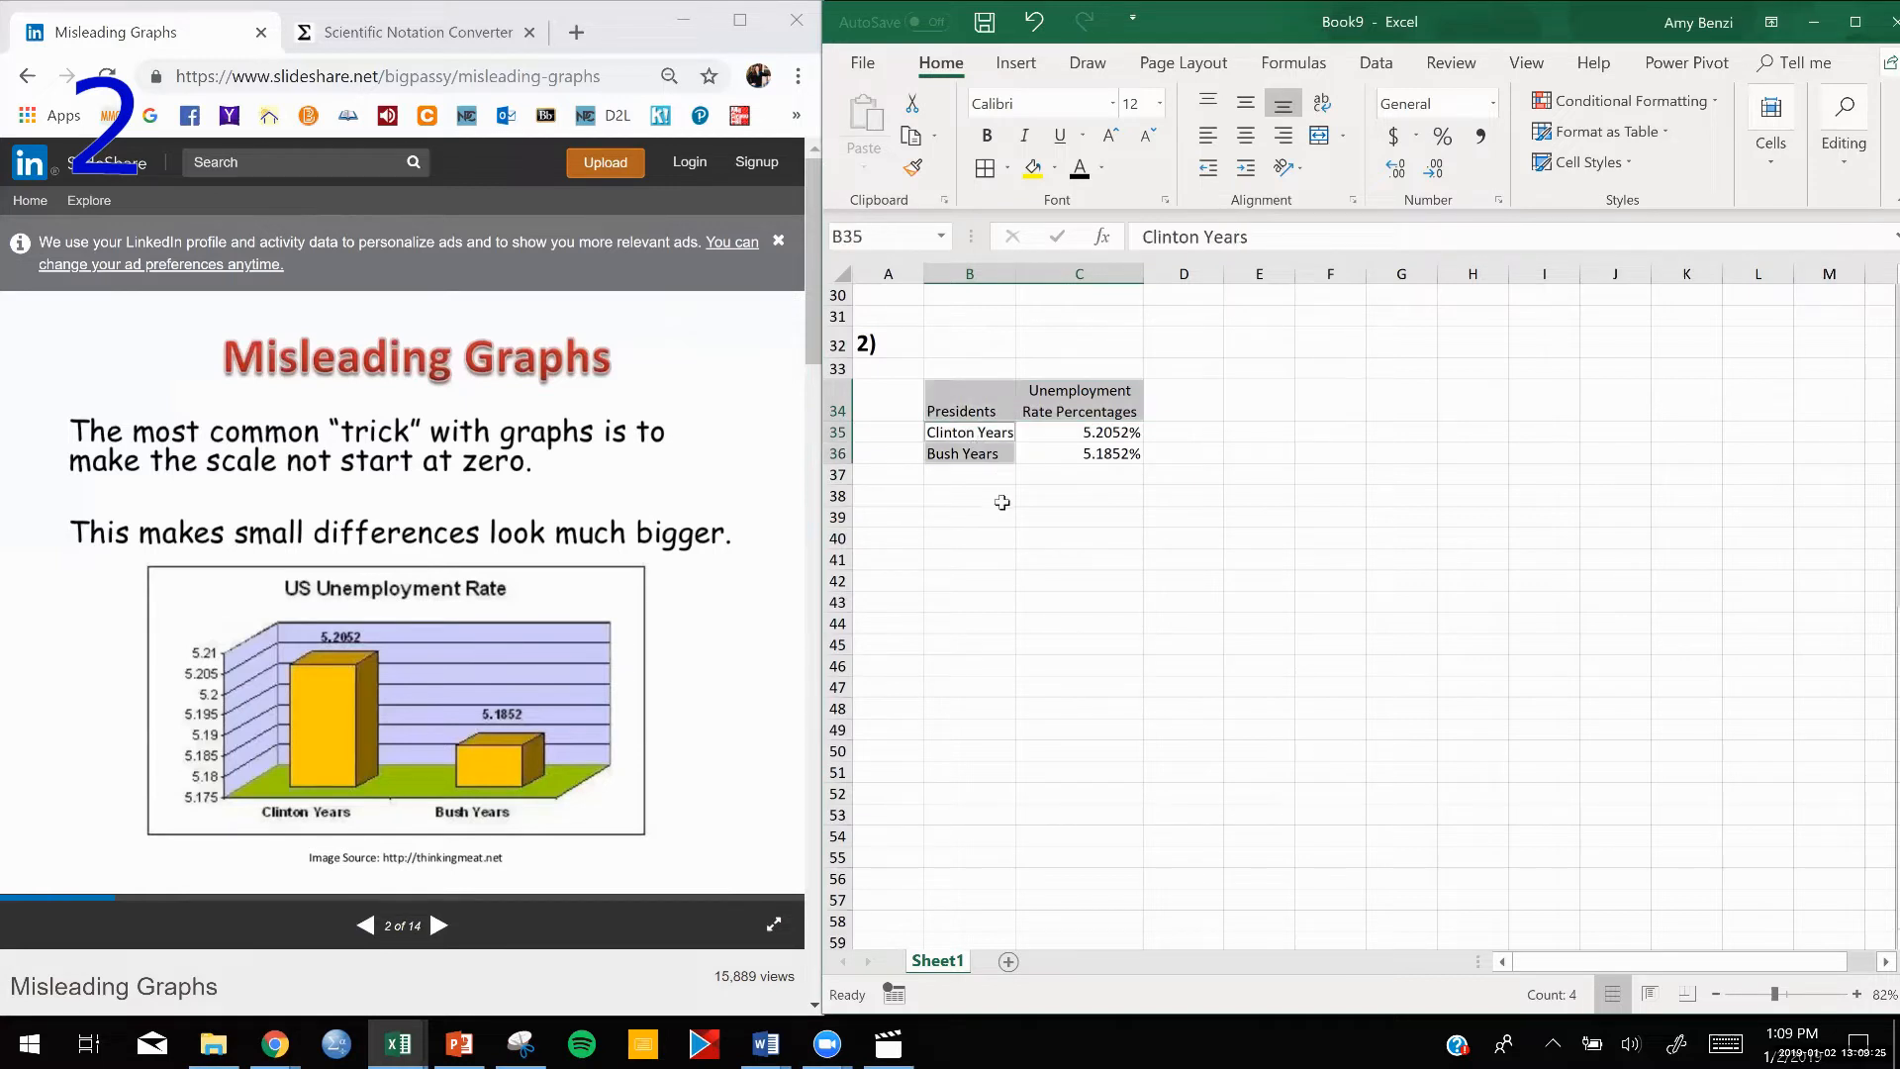
pyautogui.click(1054, 169)
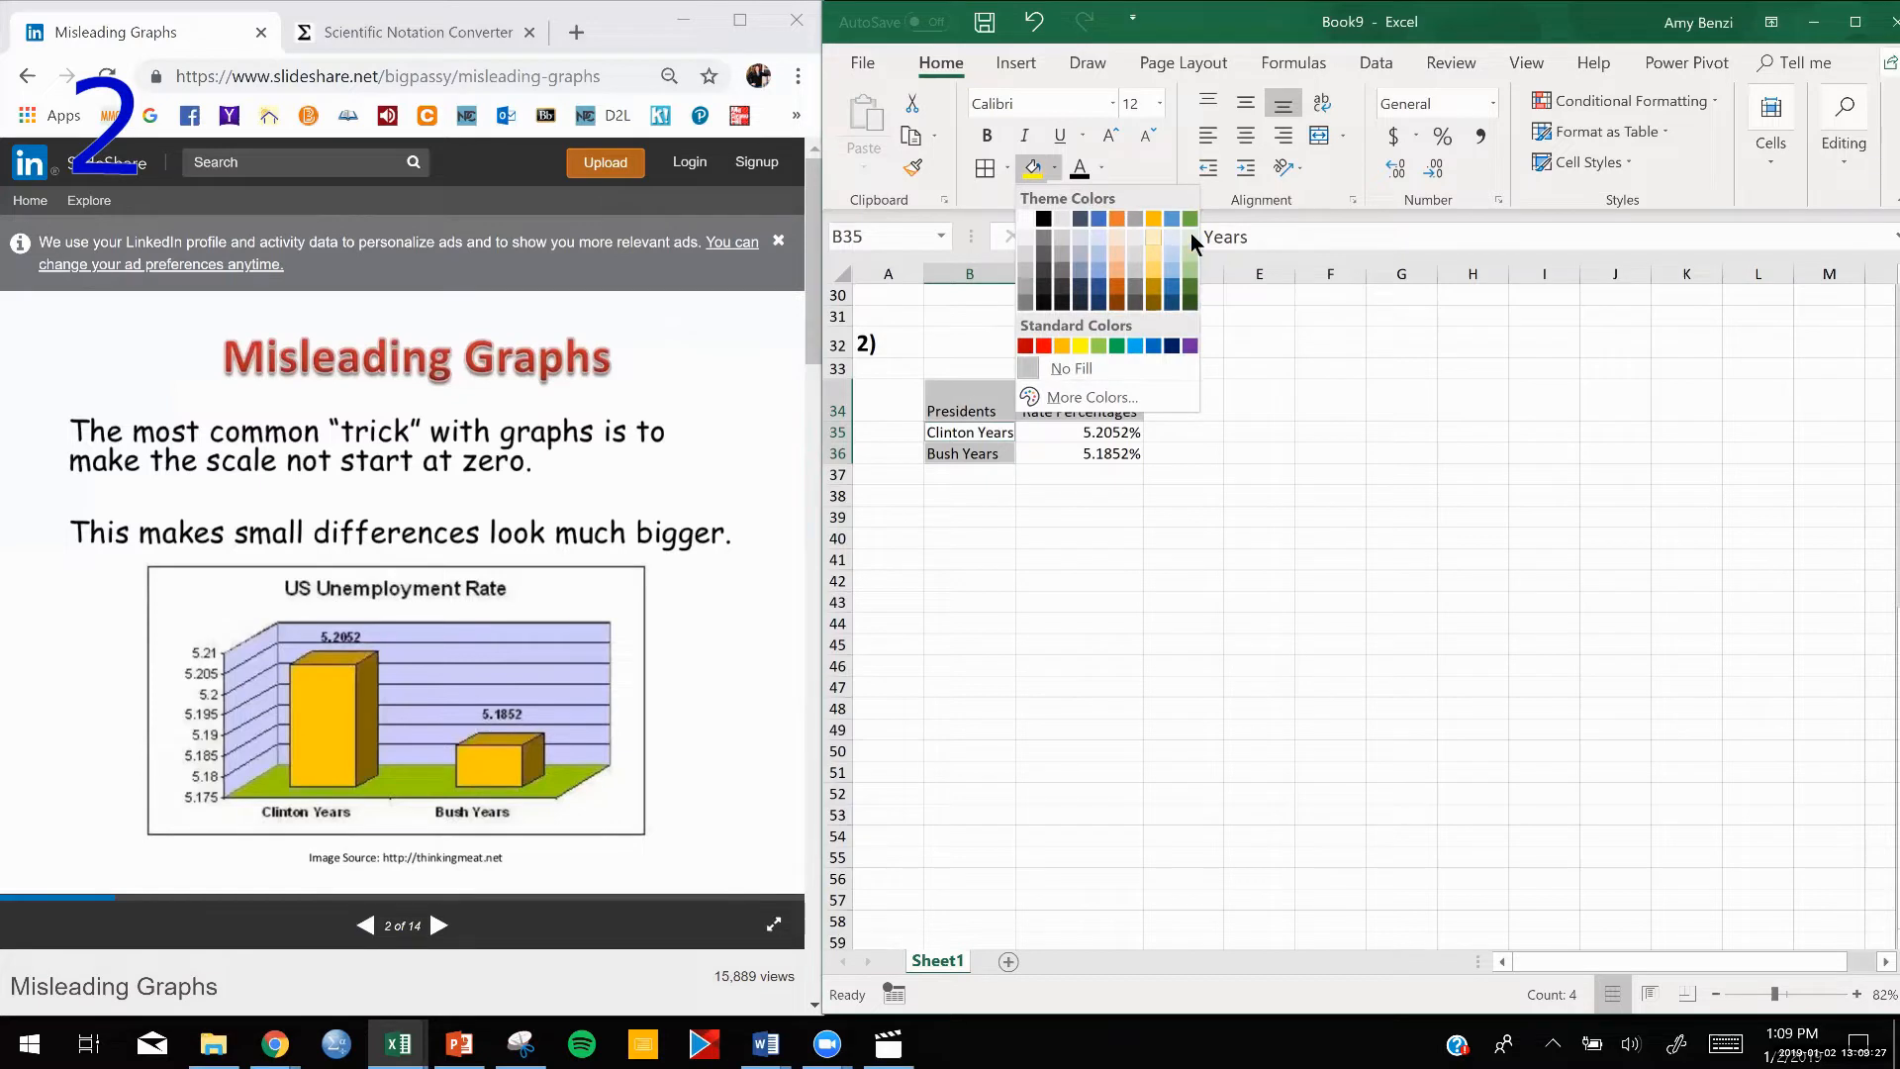
pyautogui.click(1190, 236)
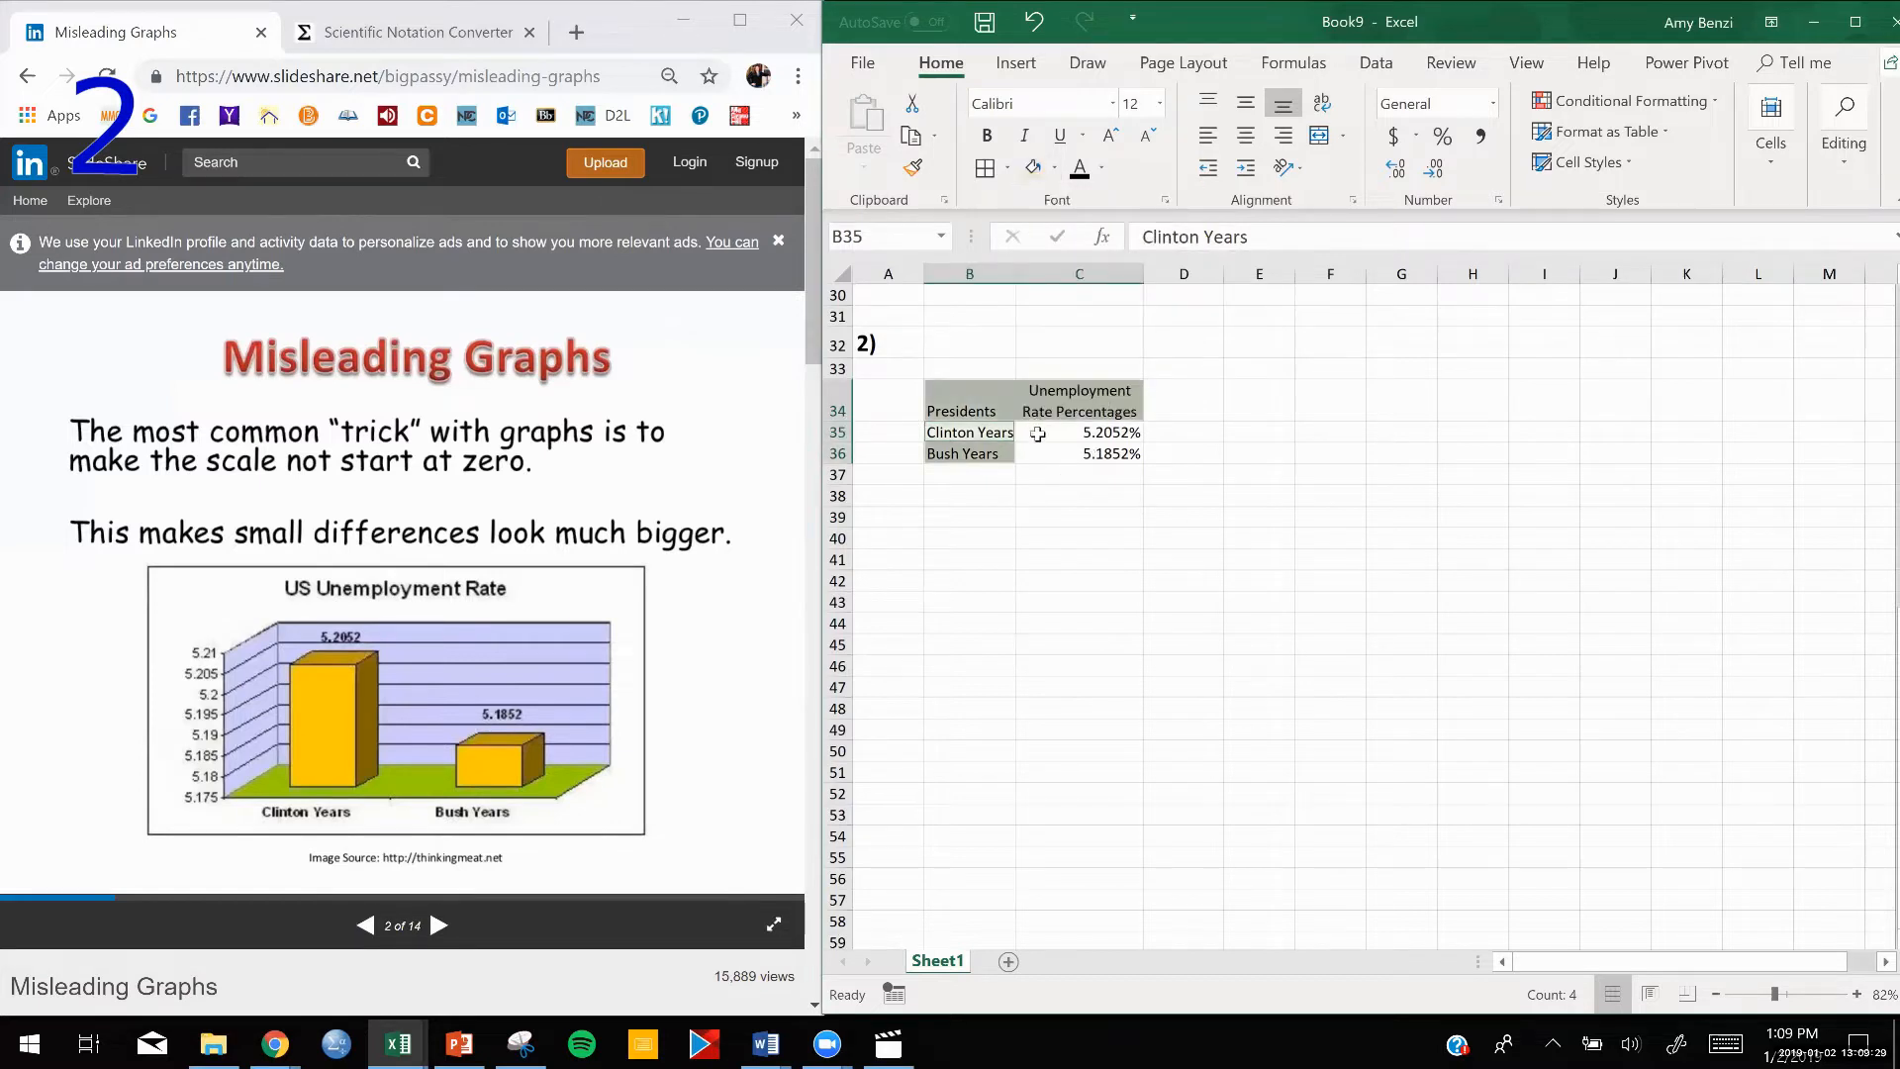
# Fill the rates in C35:C36 with a light theme blue.
pyautogui.moveTo(1035, 432); pyautogui.dragTo(1049, 454)
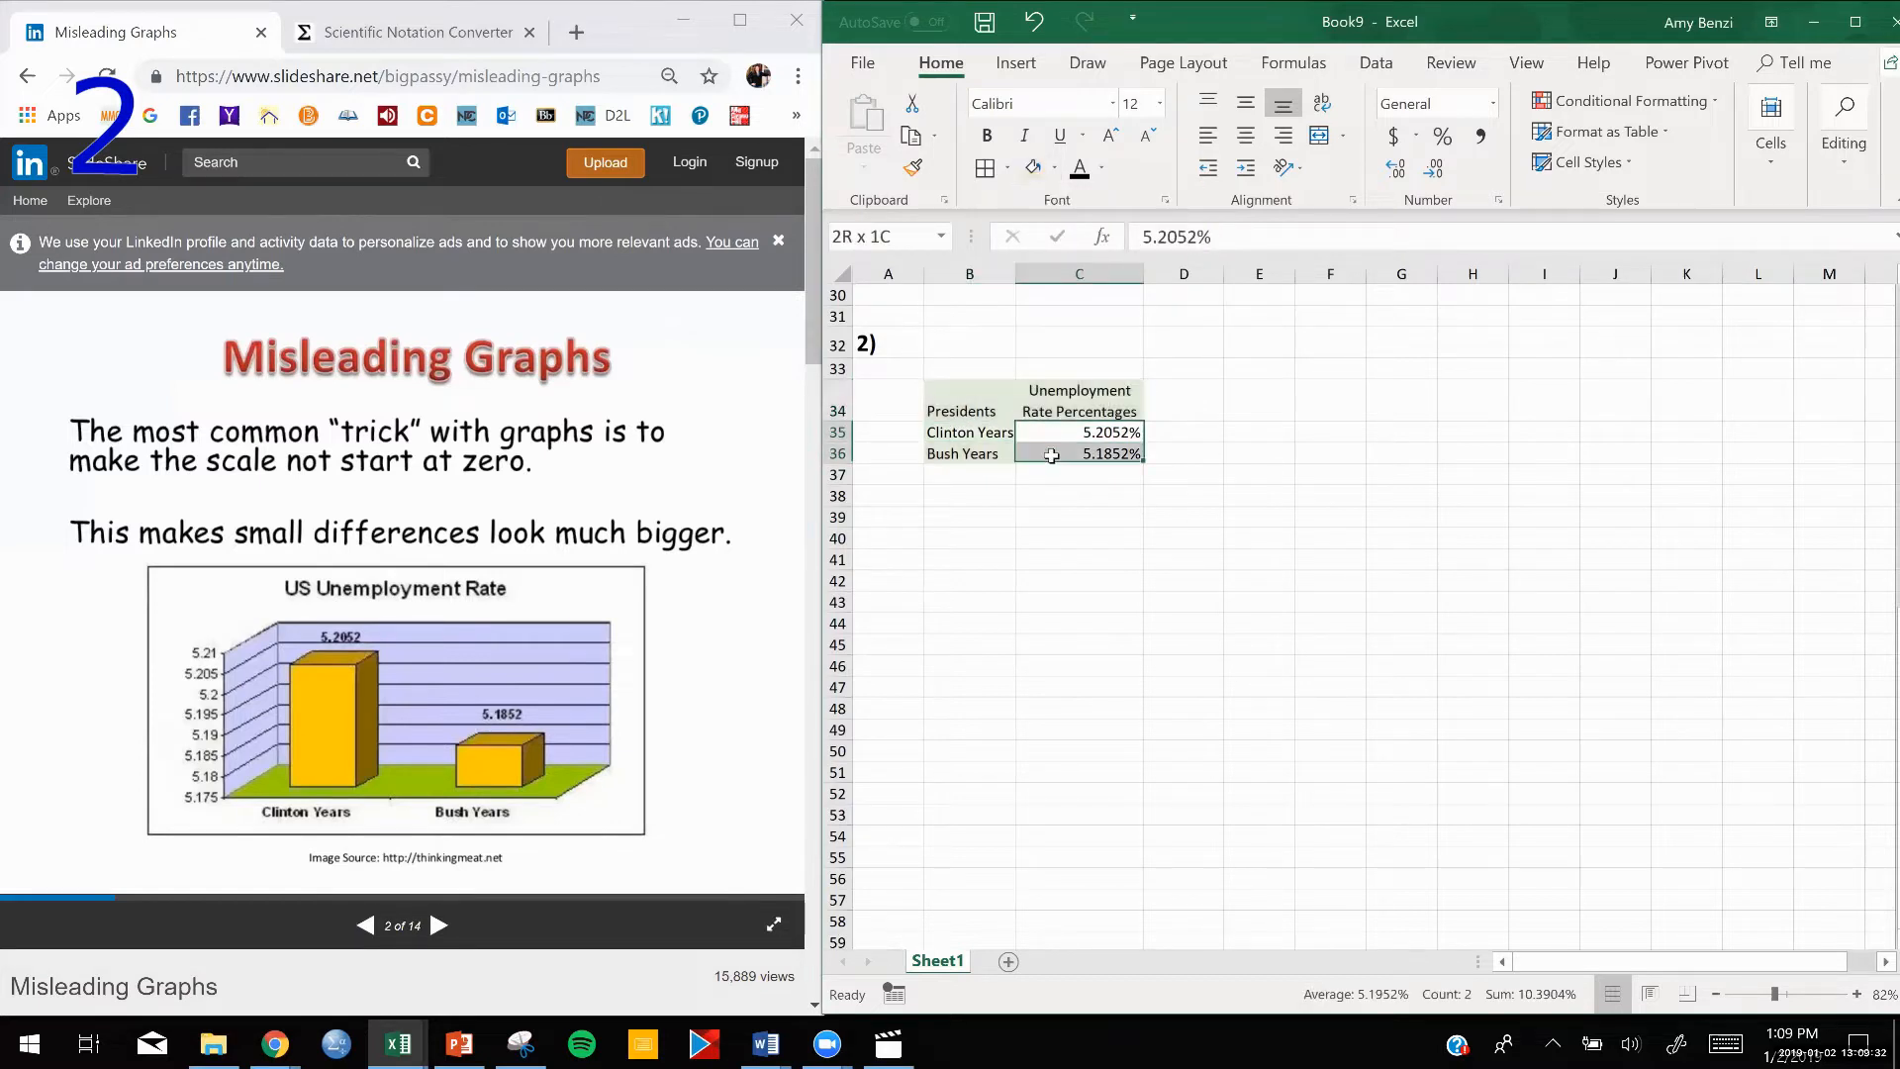
pyautogui.click(1055, 168)
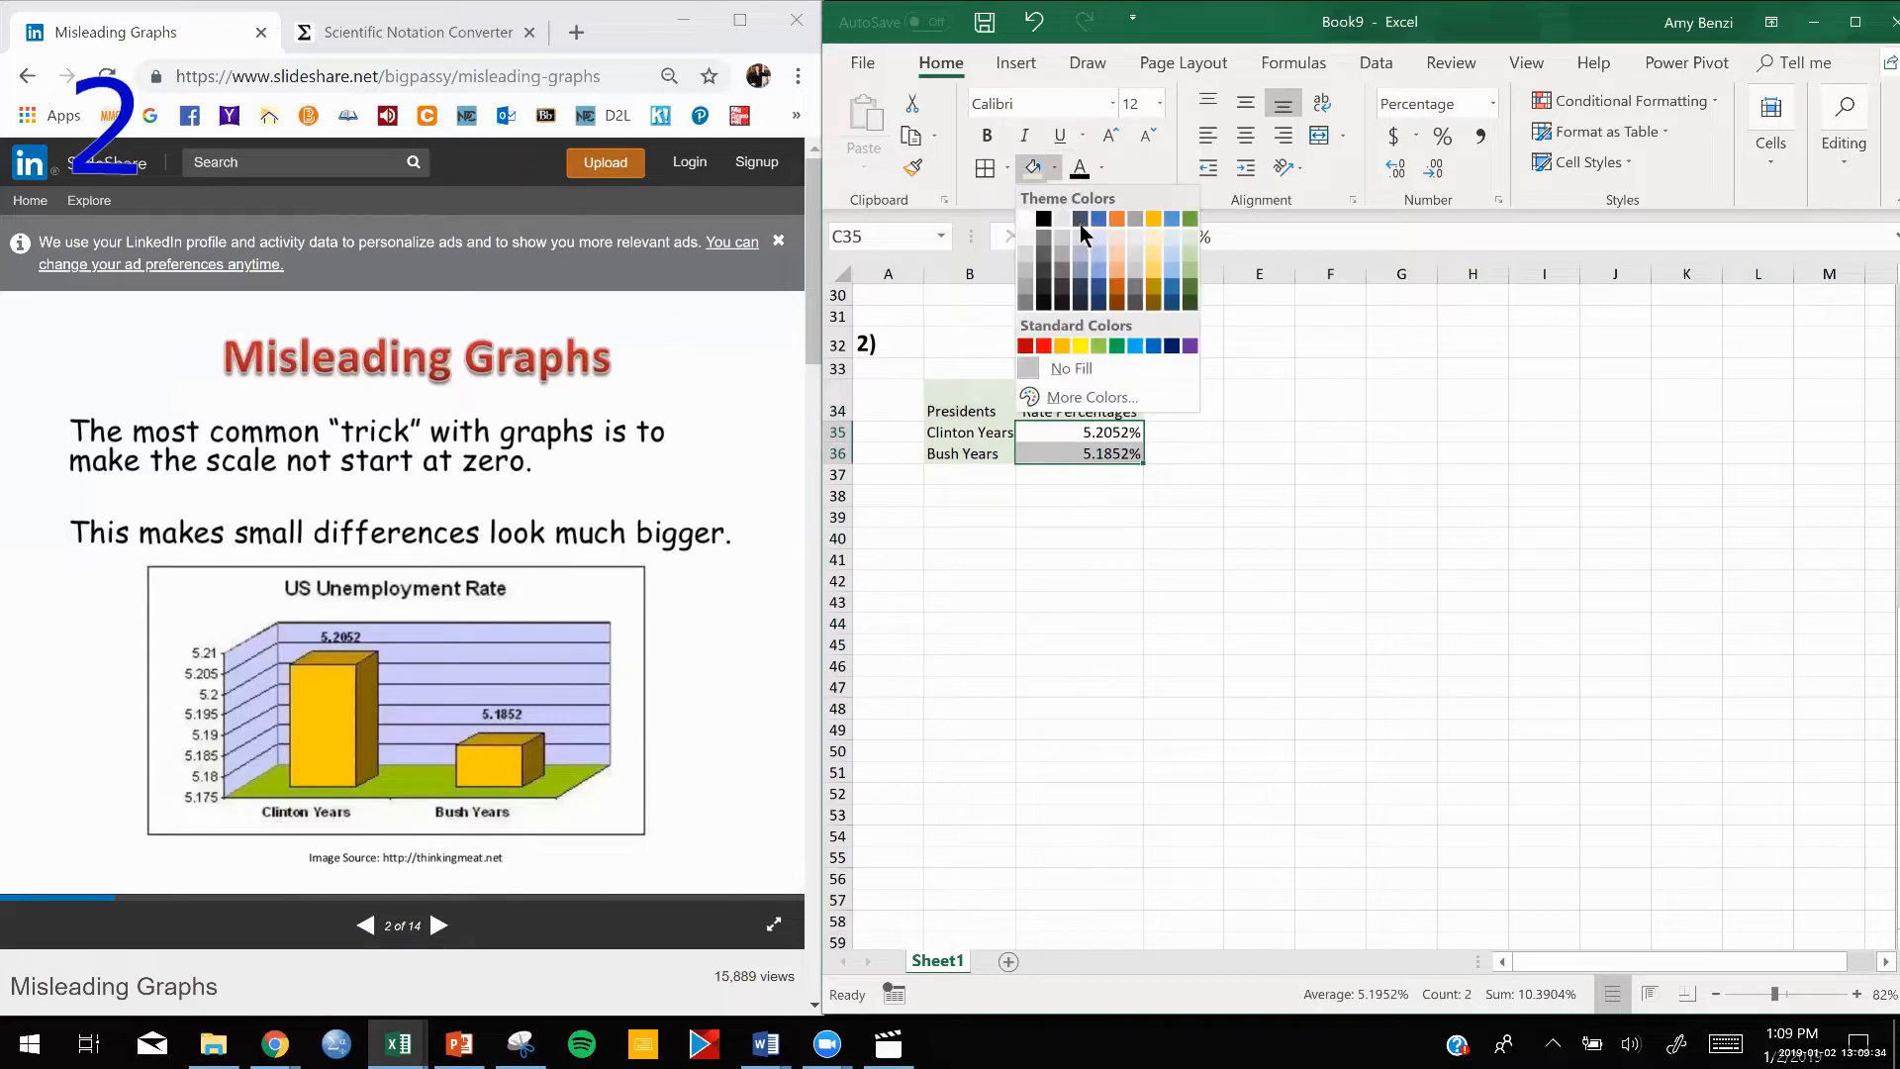
pyautogui.click(1172, 252)
# Apply borders around all cells of the table B34:C36.
pyautogui.moveTo(970, 408); pyautogui.dragTo(1088, 454)
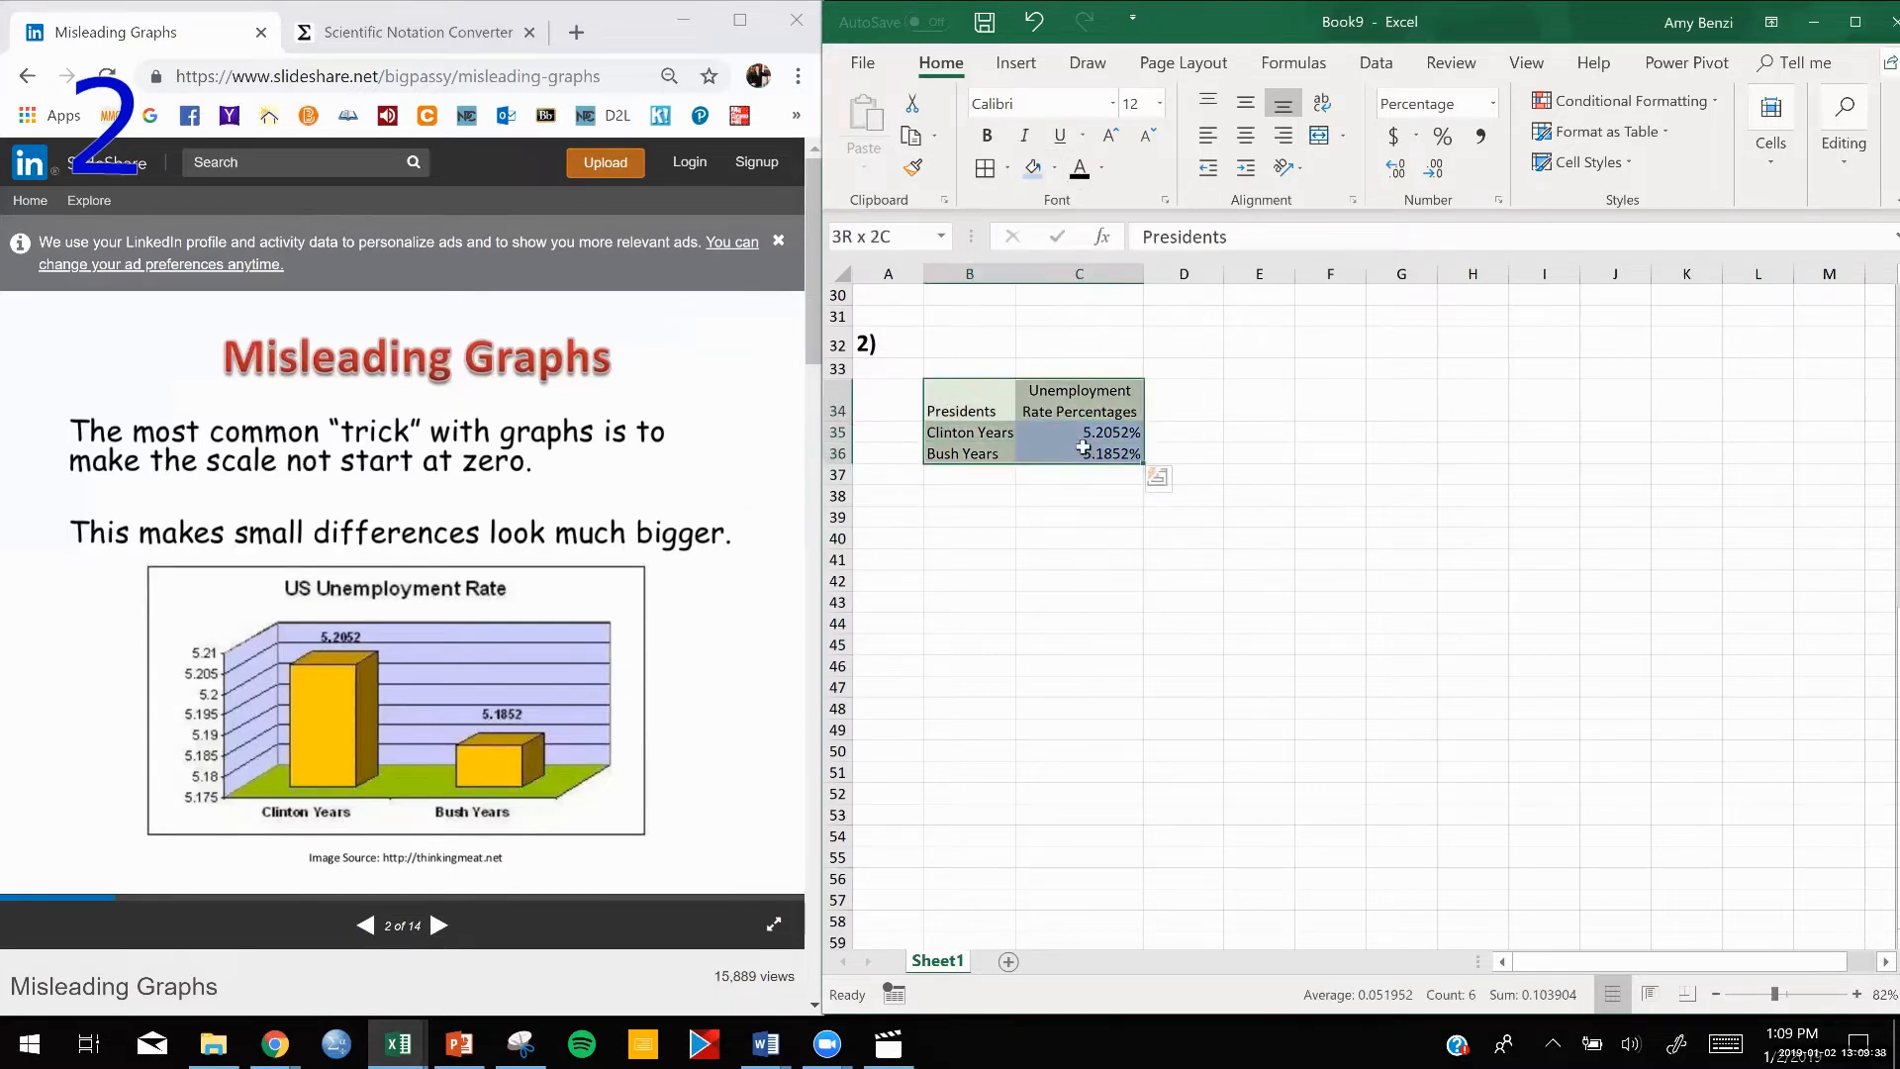
pyautogui.click(982, 171)
pyautogui.click(980, 527)
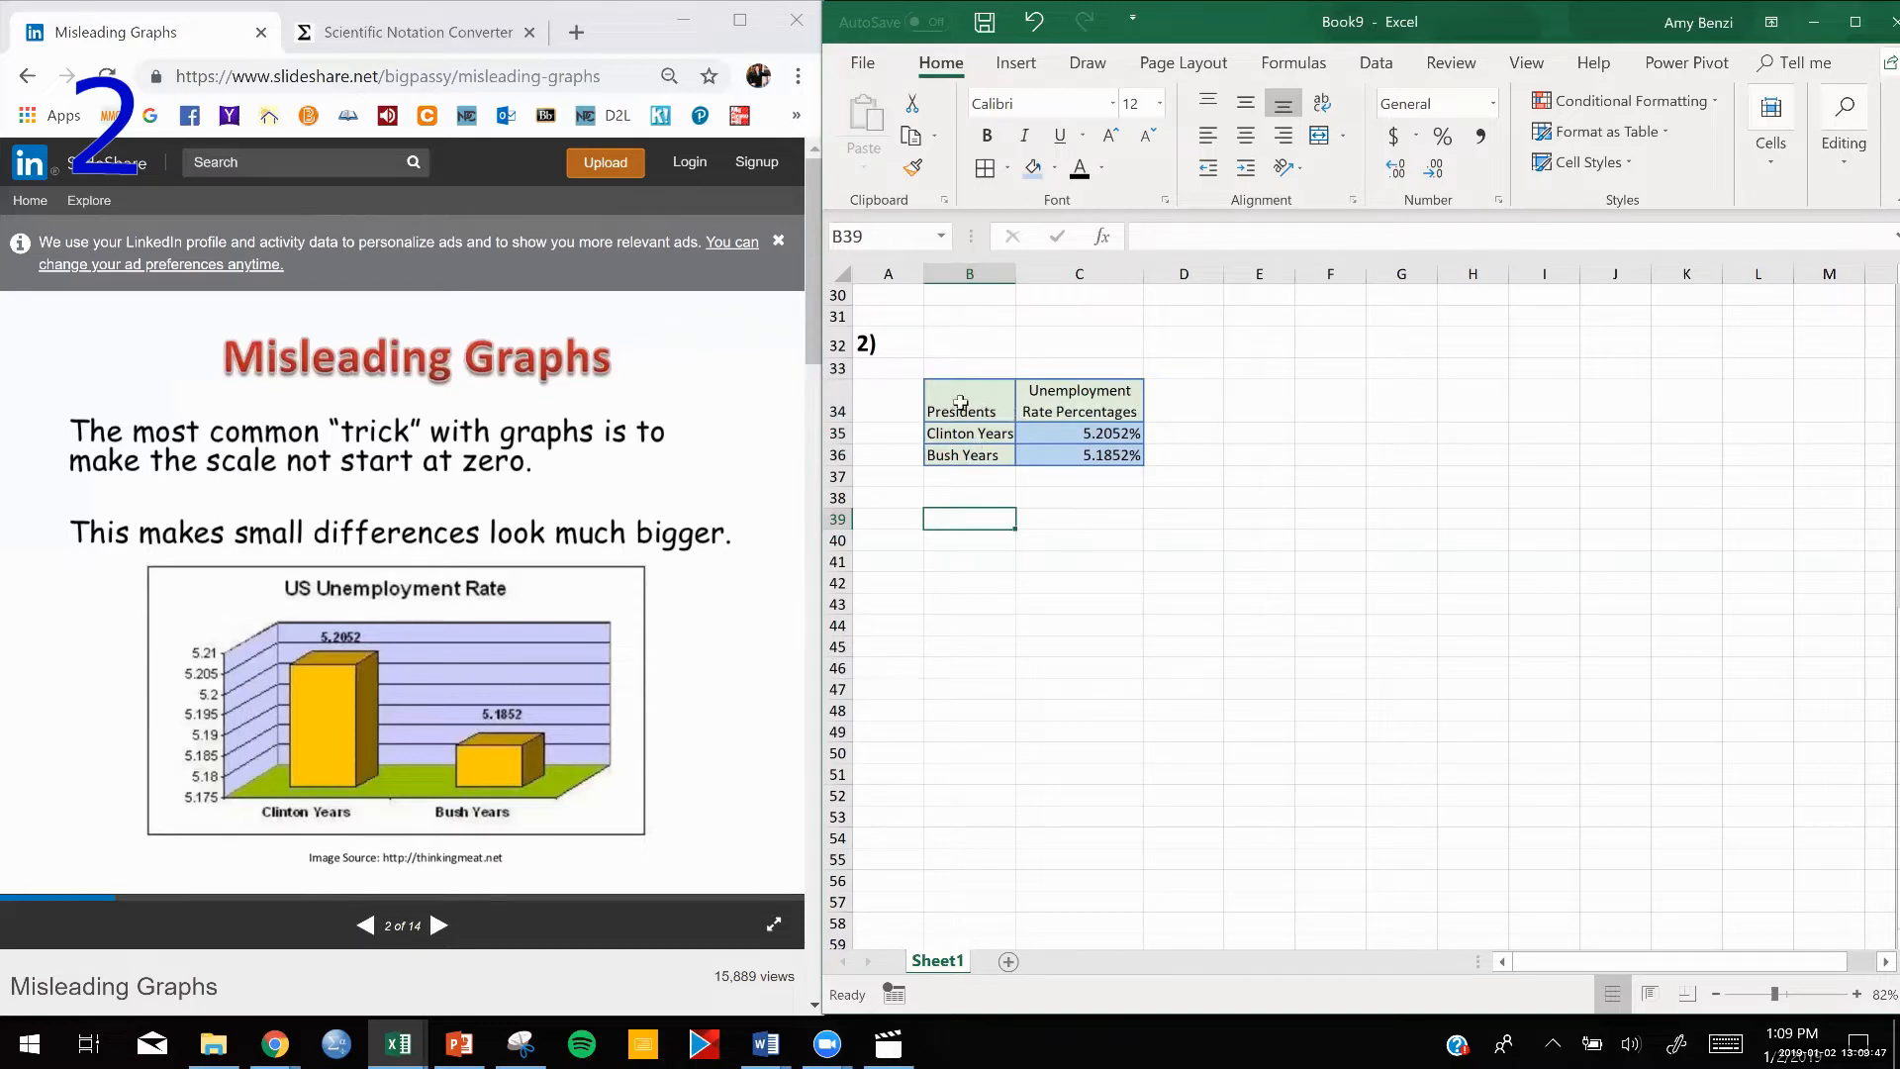
# Insert a 3-D clustered column chart from the table B34:C36 and place it beside the table.
pyautogui.click(959, 400)
pyautogui.moveTo(959, 400); pyautogui.dragTo(1079, 454)
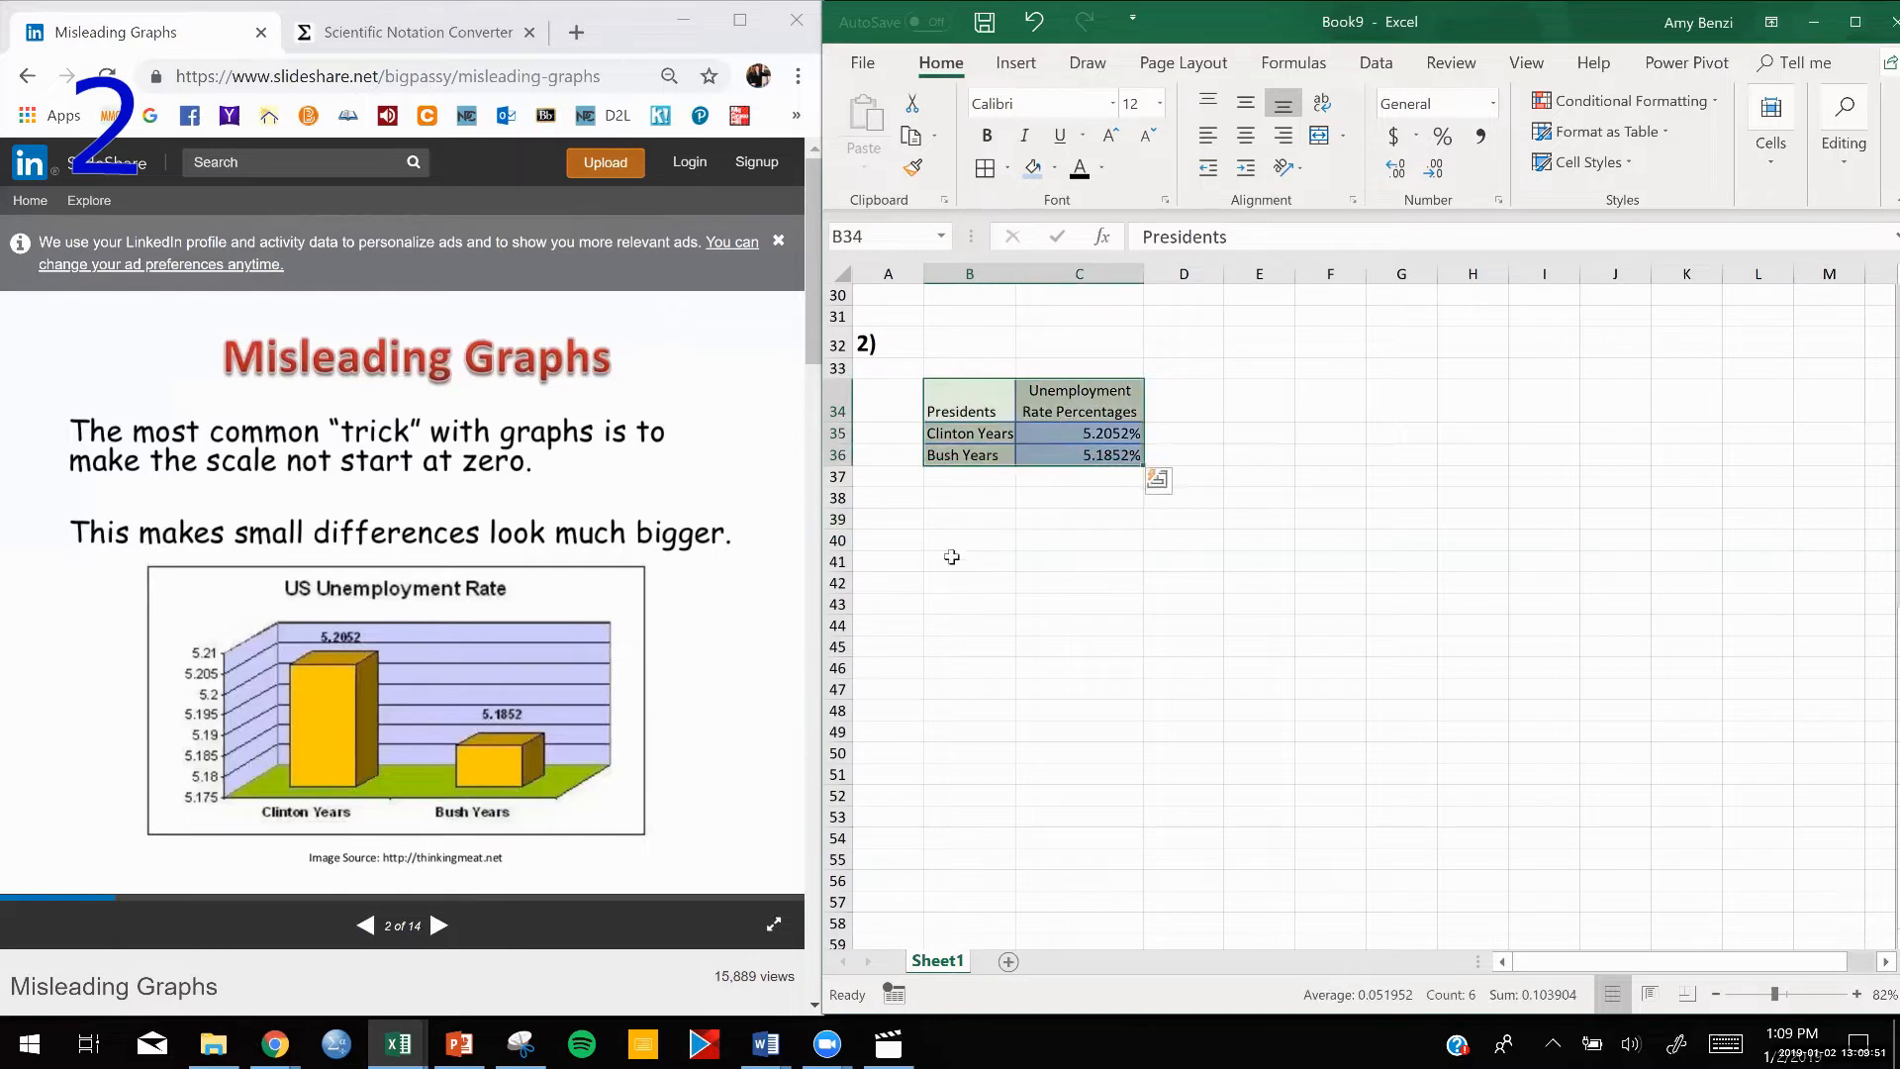
pyautogui.click(1013, 62)
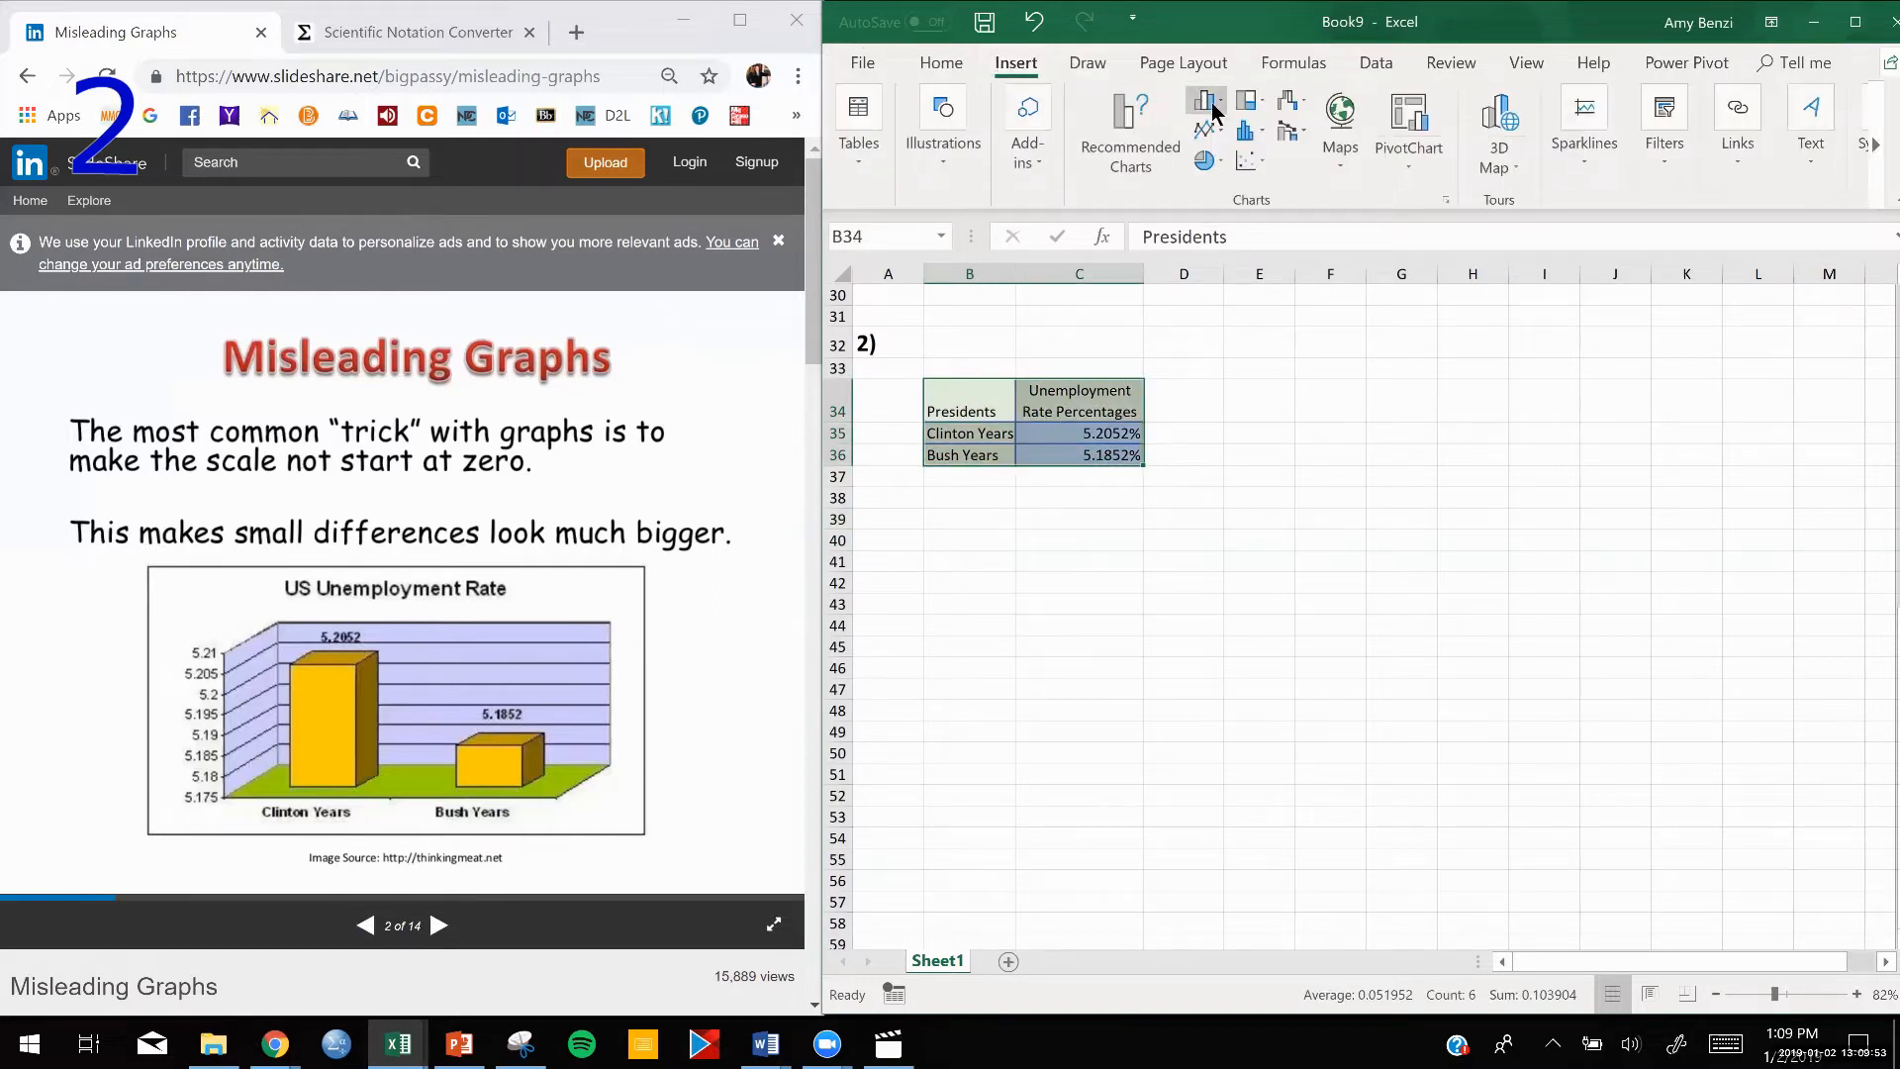
pyautogui.click(1213, 103)
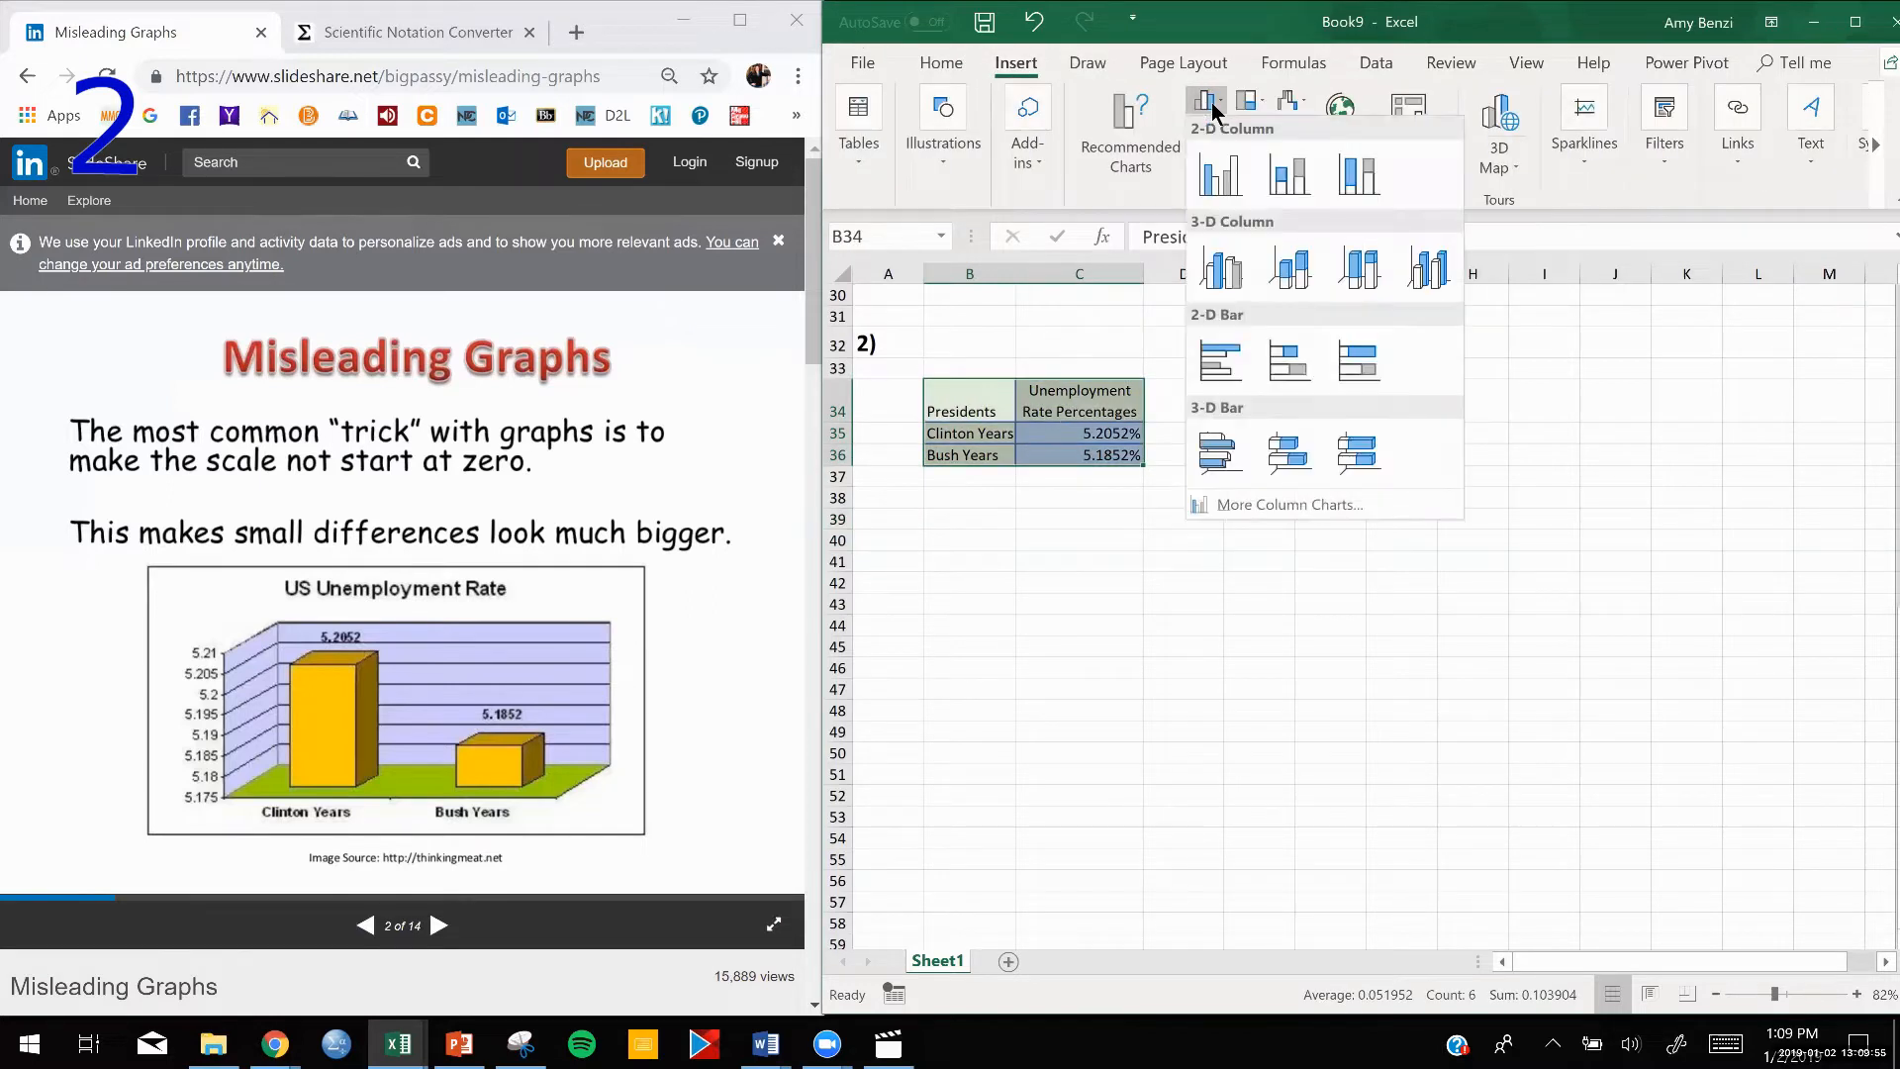
pyautogui.click(1223, 279)
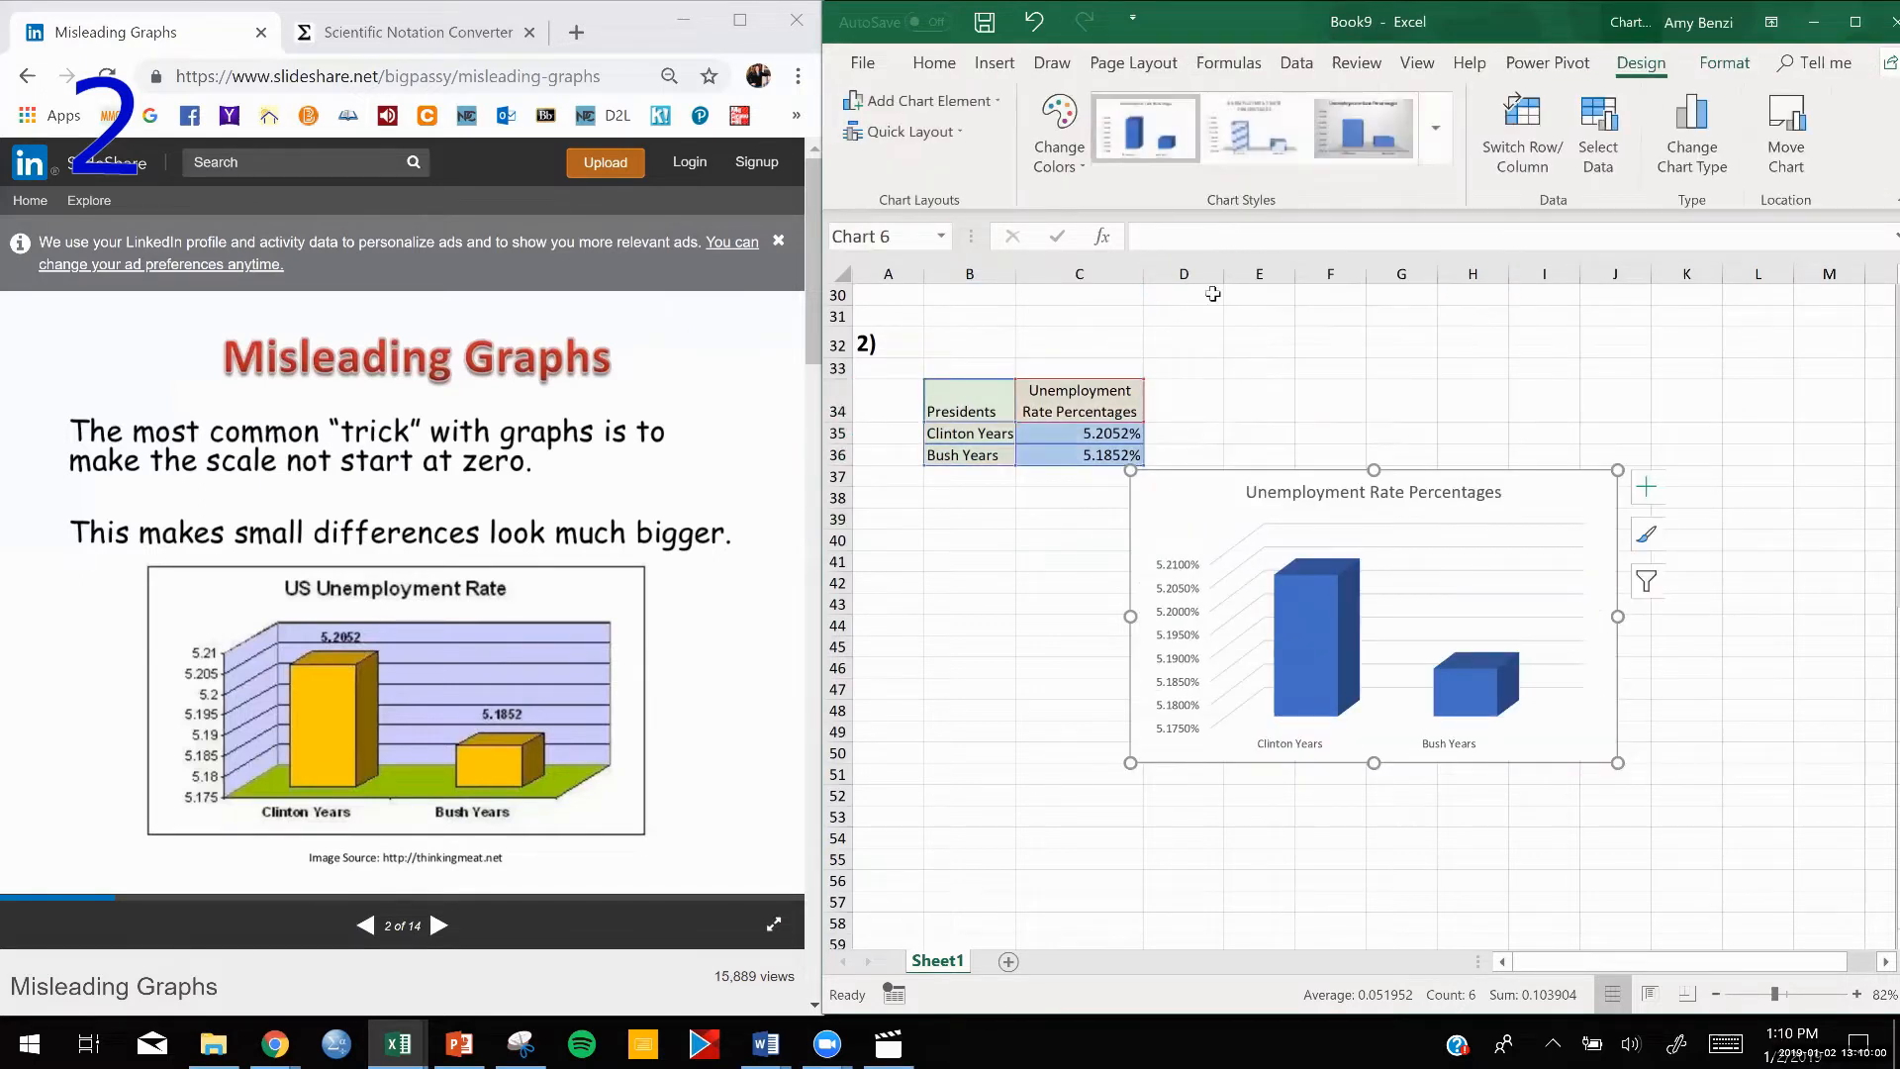
pyautogui.moveTo(1209, 509); pyautogui.dragTo(1244, 406)
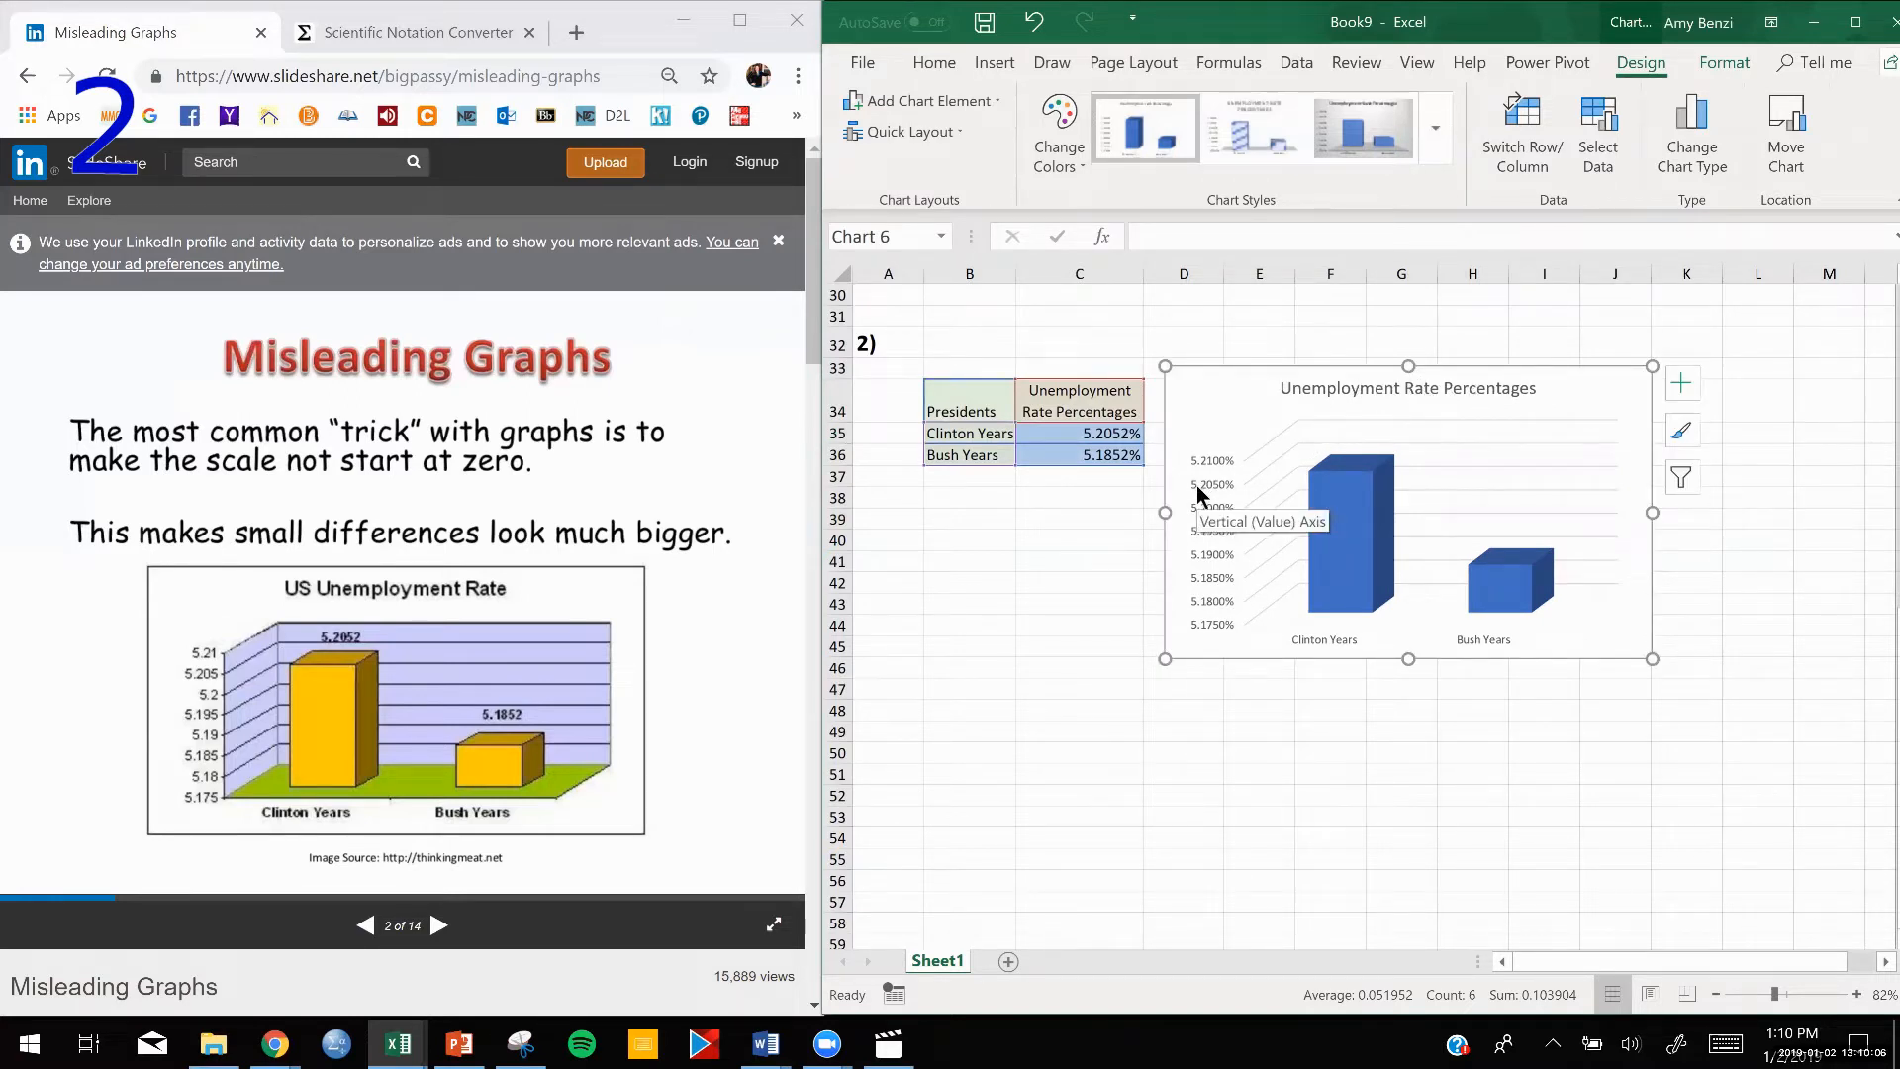
# Add axis titles to the chart and set the horizontal axis title to "Presidents".
pyautogui.click(1681, 388)
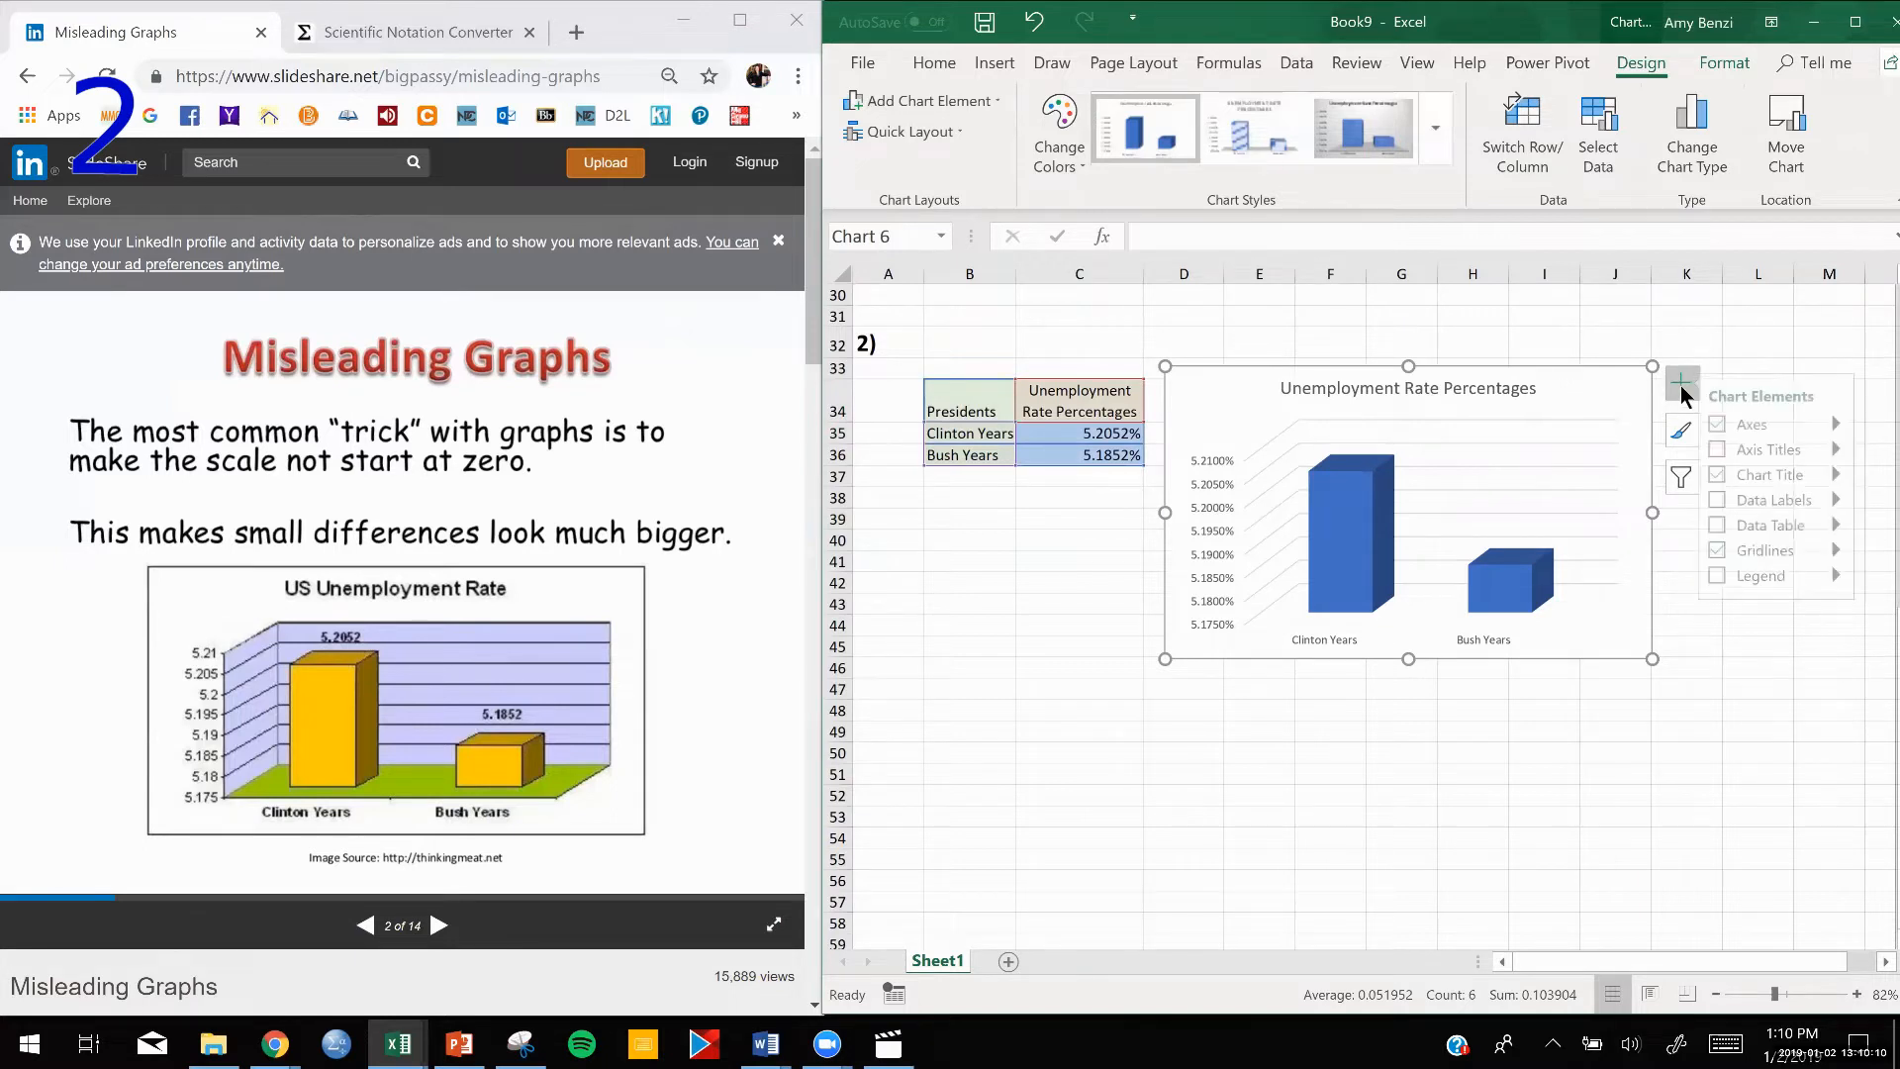
pyautogui.click(1725, 448)
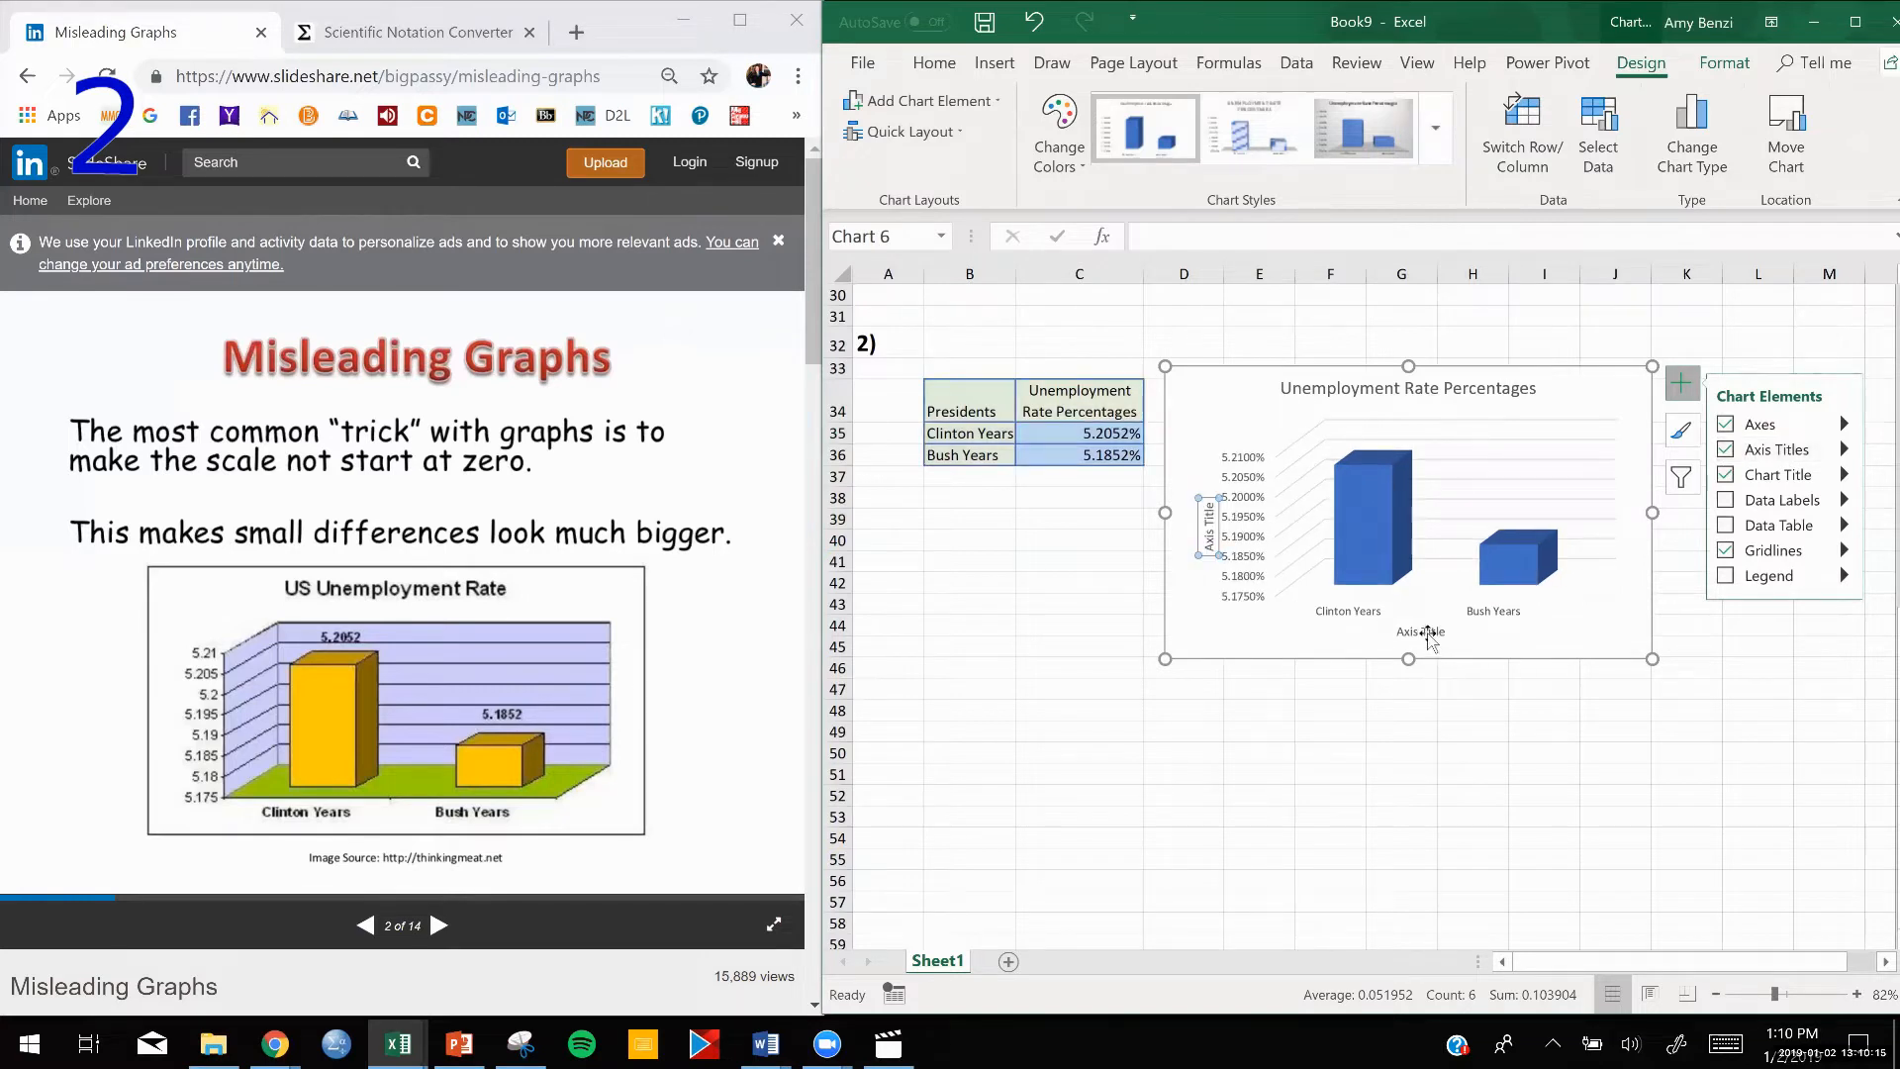
pyautogui.doubleClick(1392, 633)
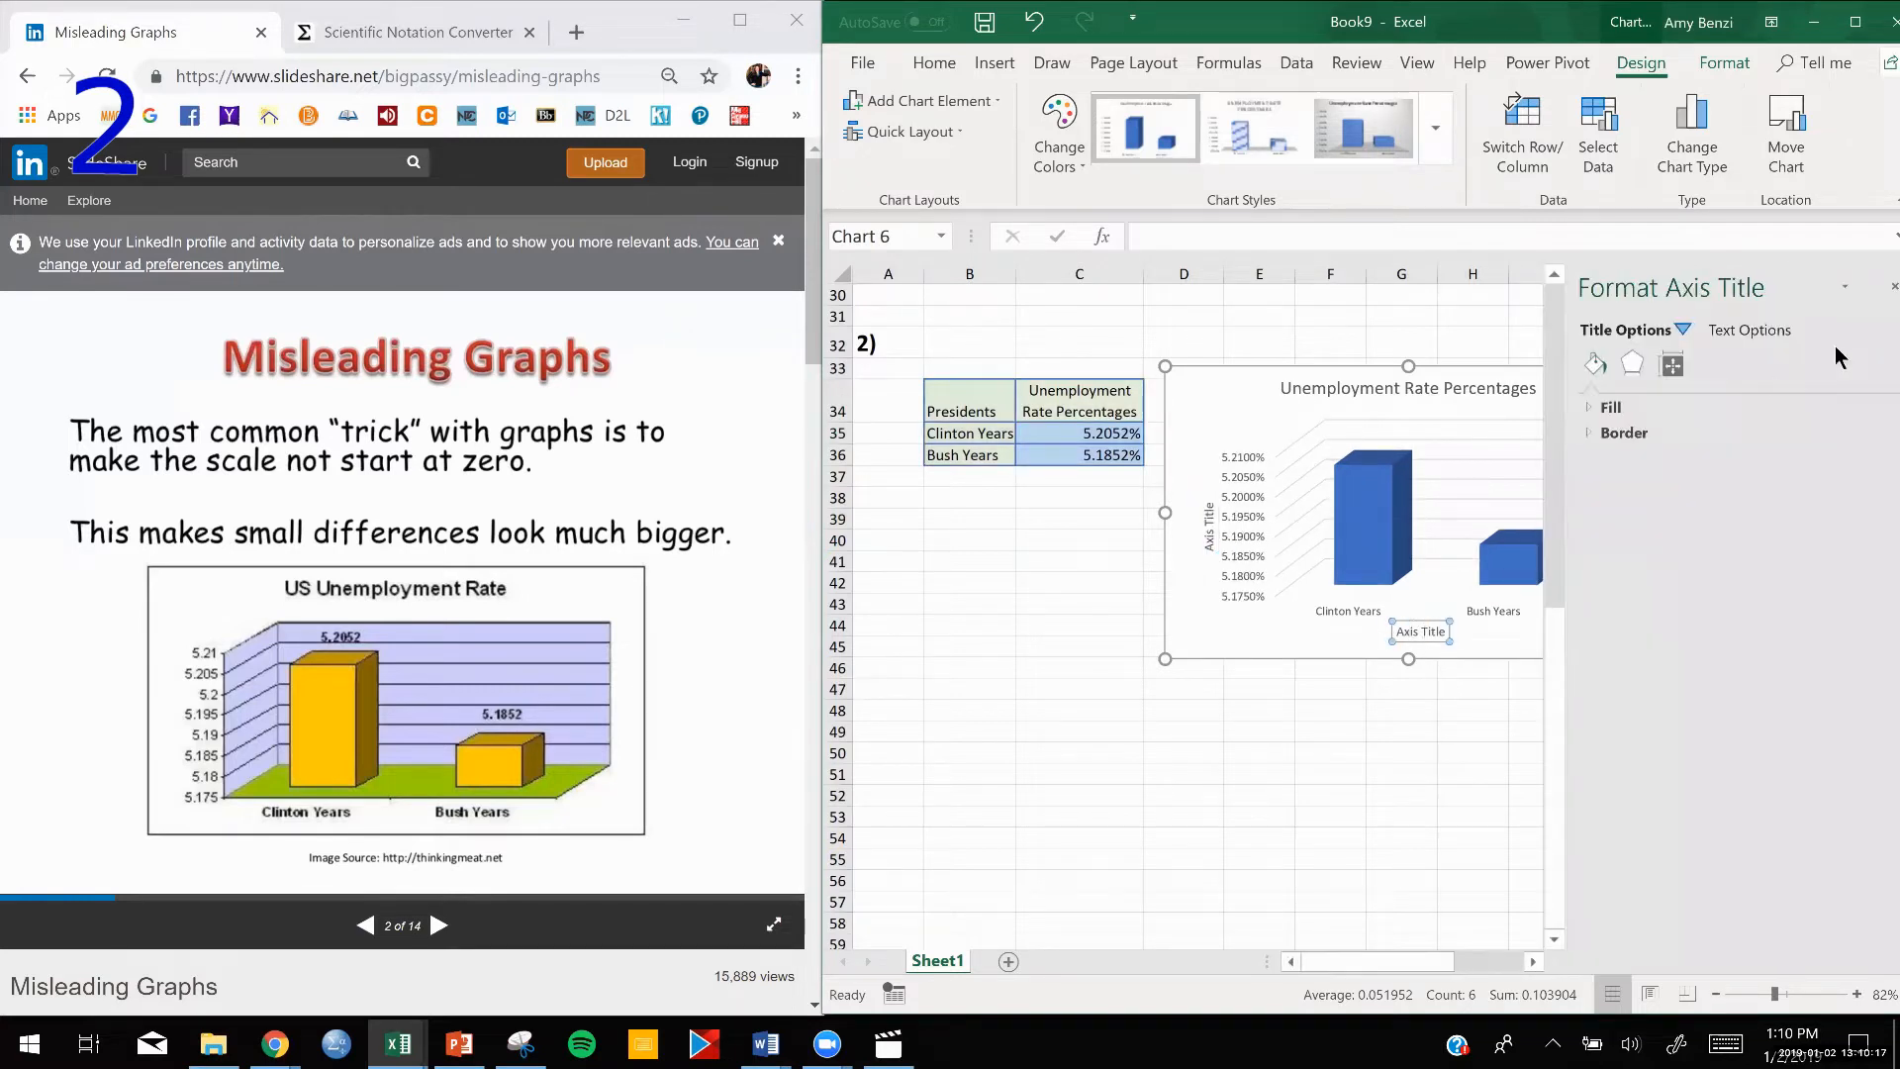
pyautogui.click(1891, 287)
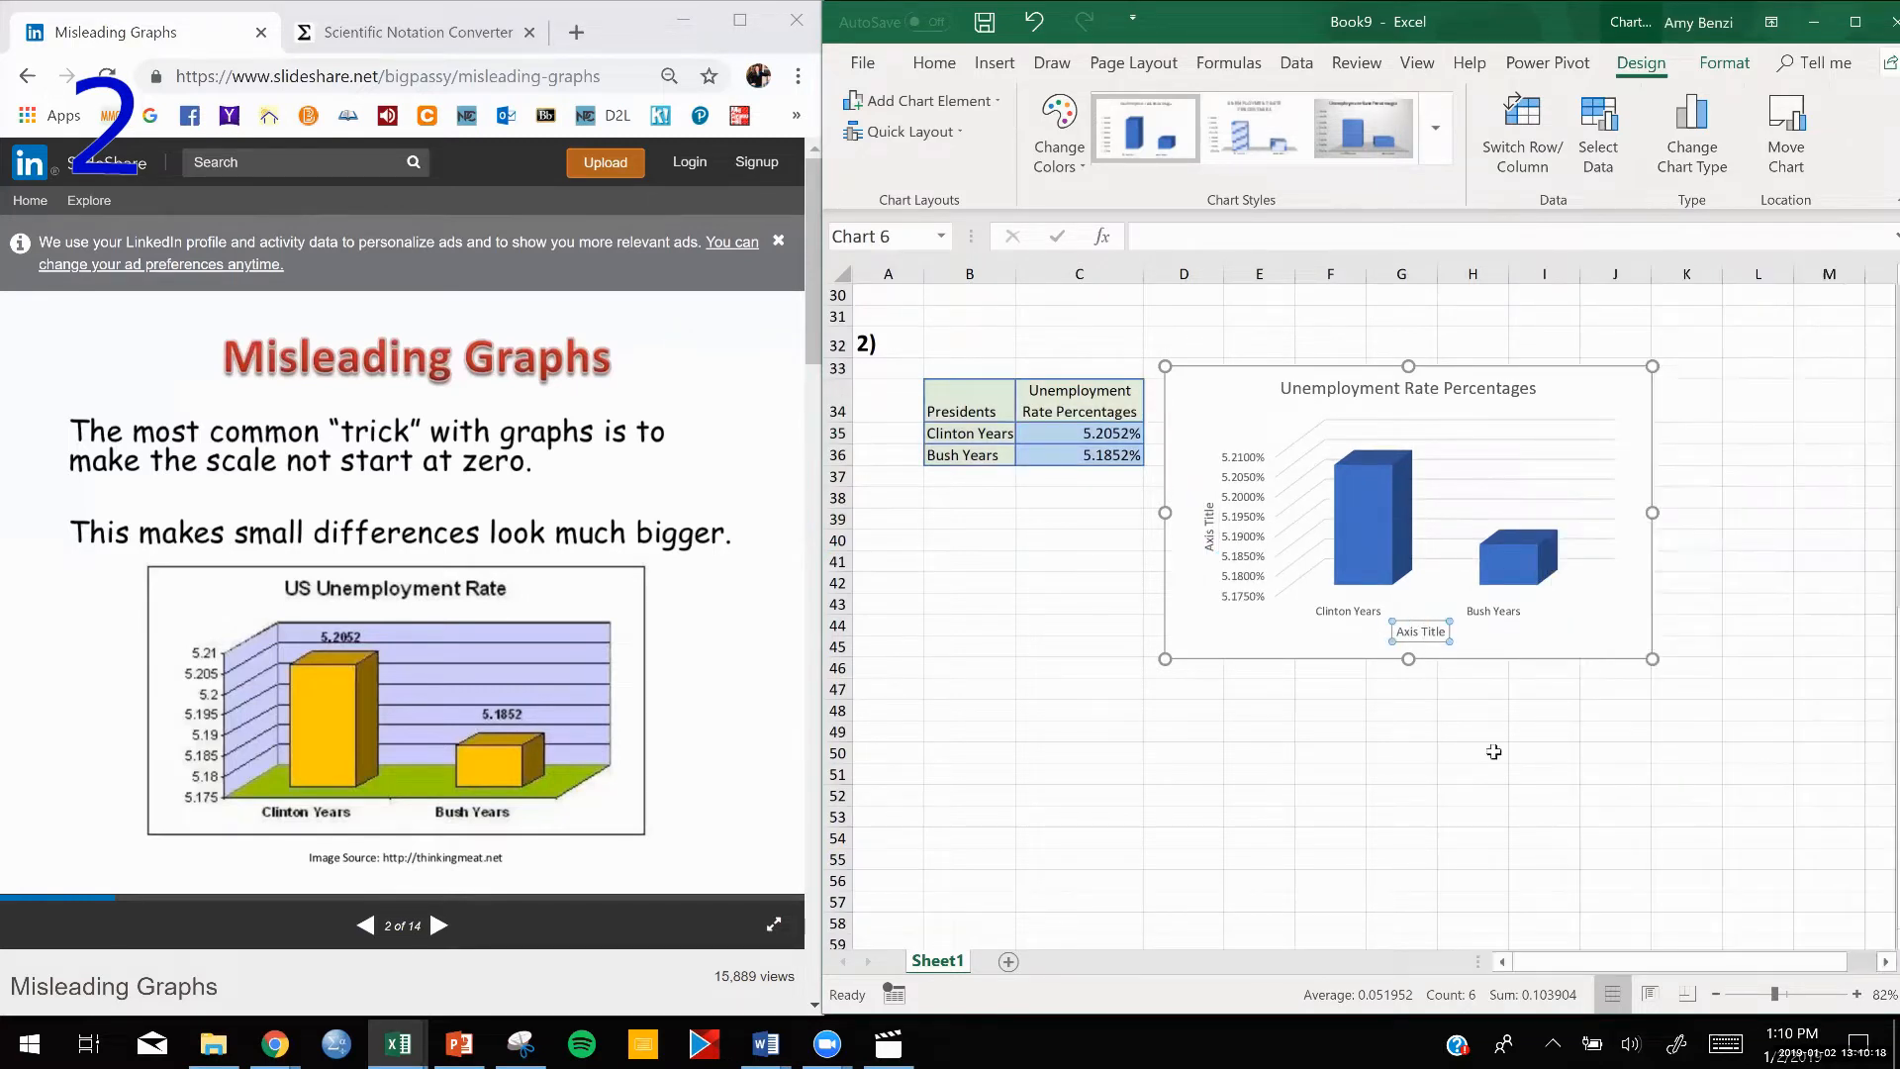
pyautogui.tripleClick(1424, 635)
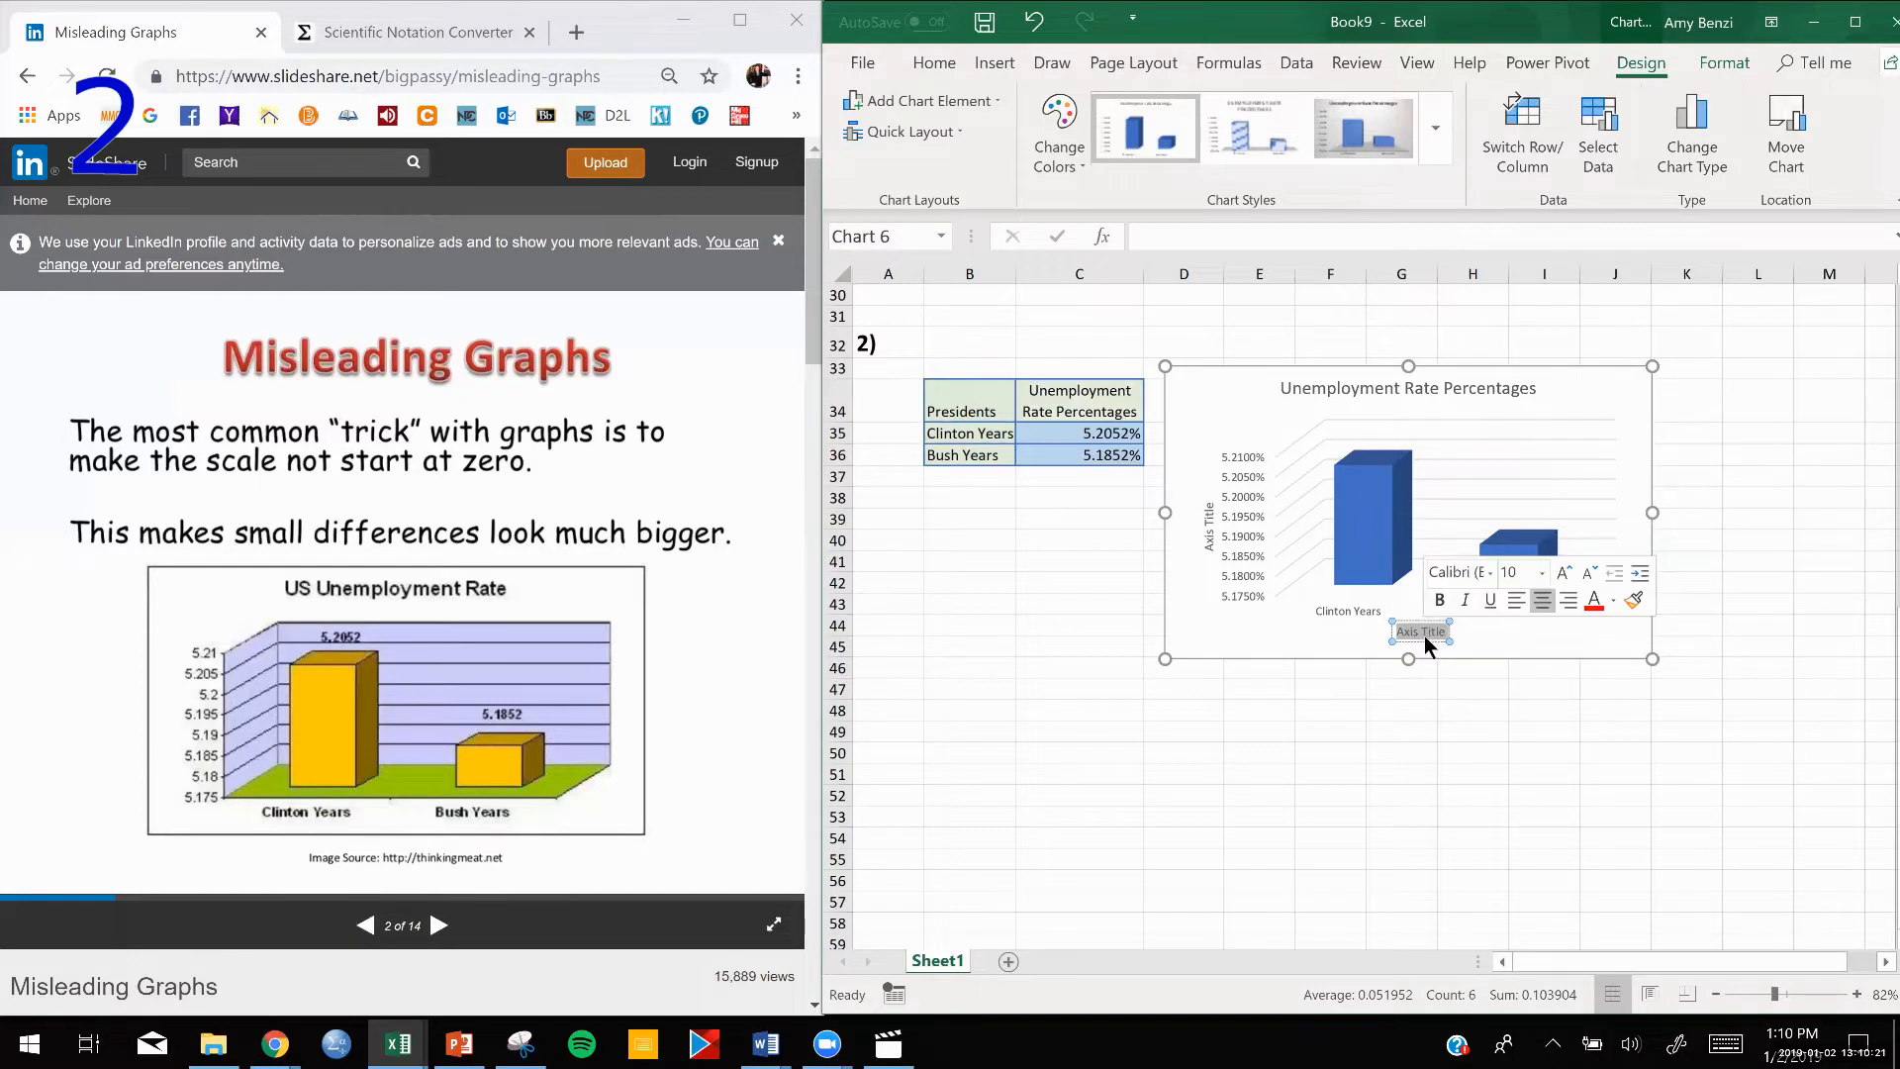
pyautogui.write('Pres')
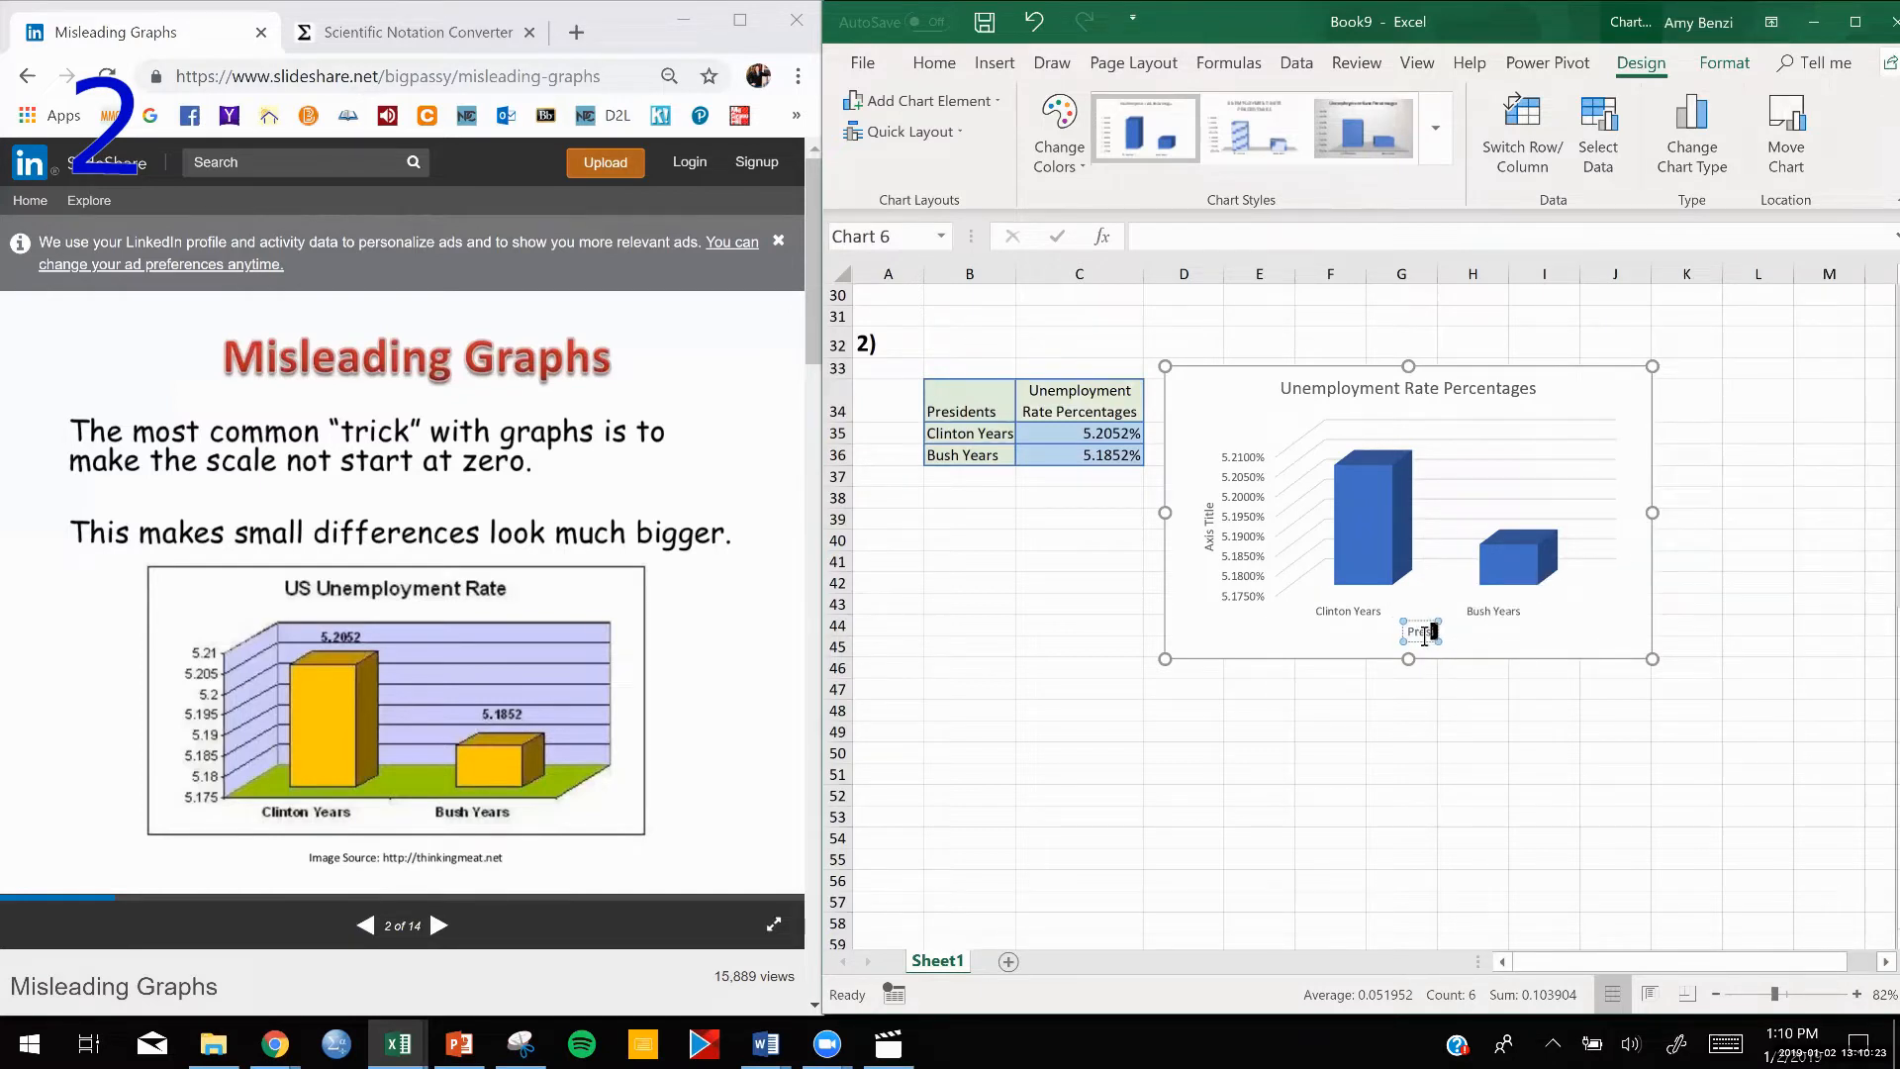
pyautogui.write('idents')
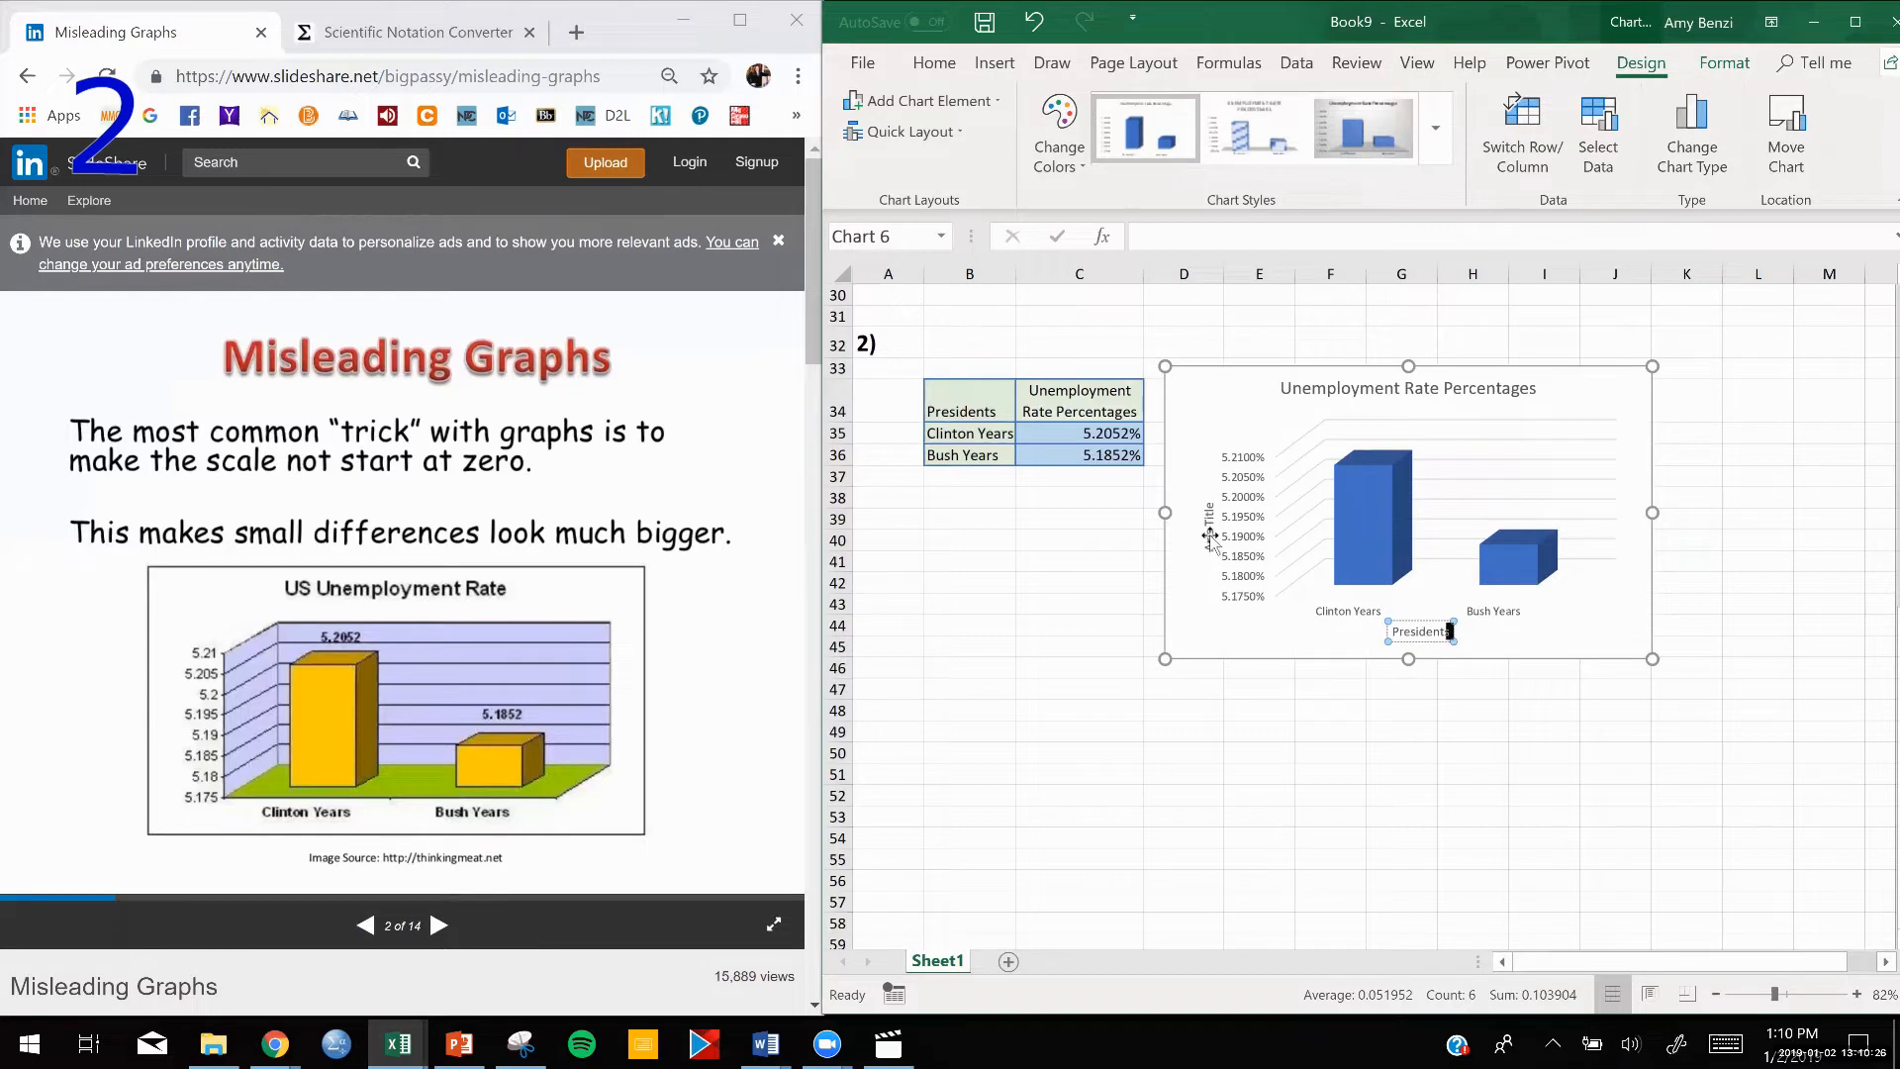
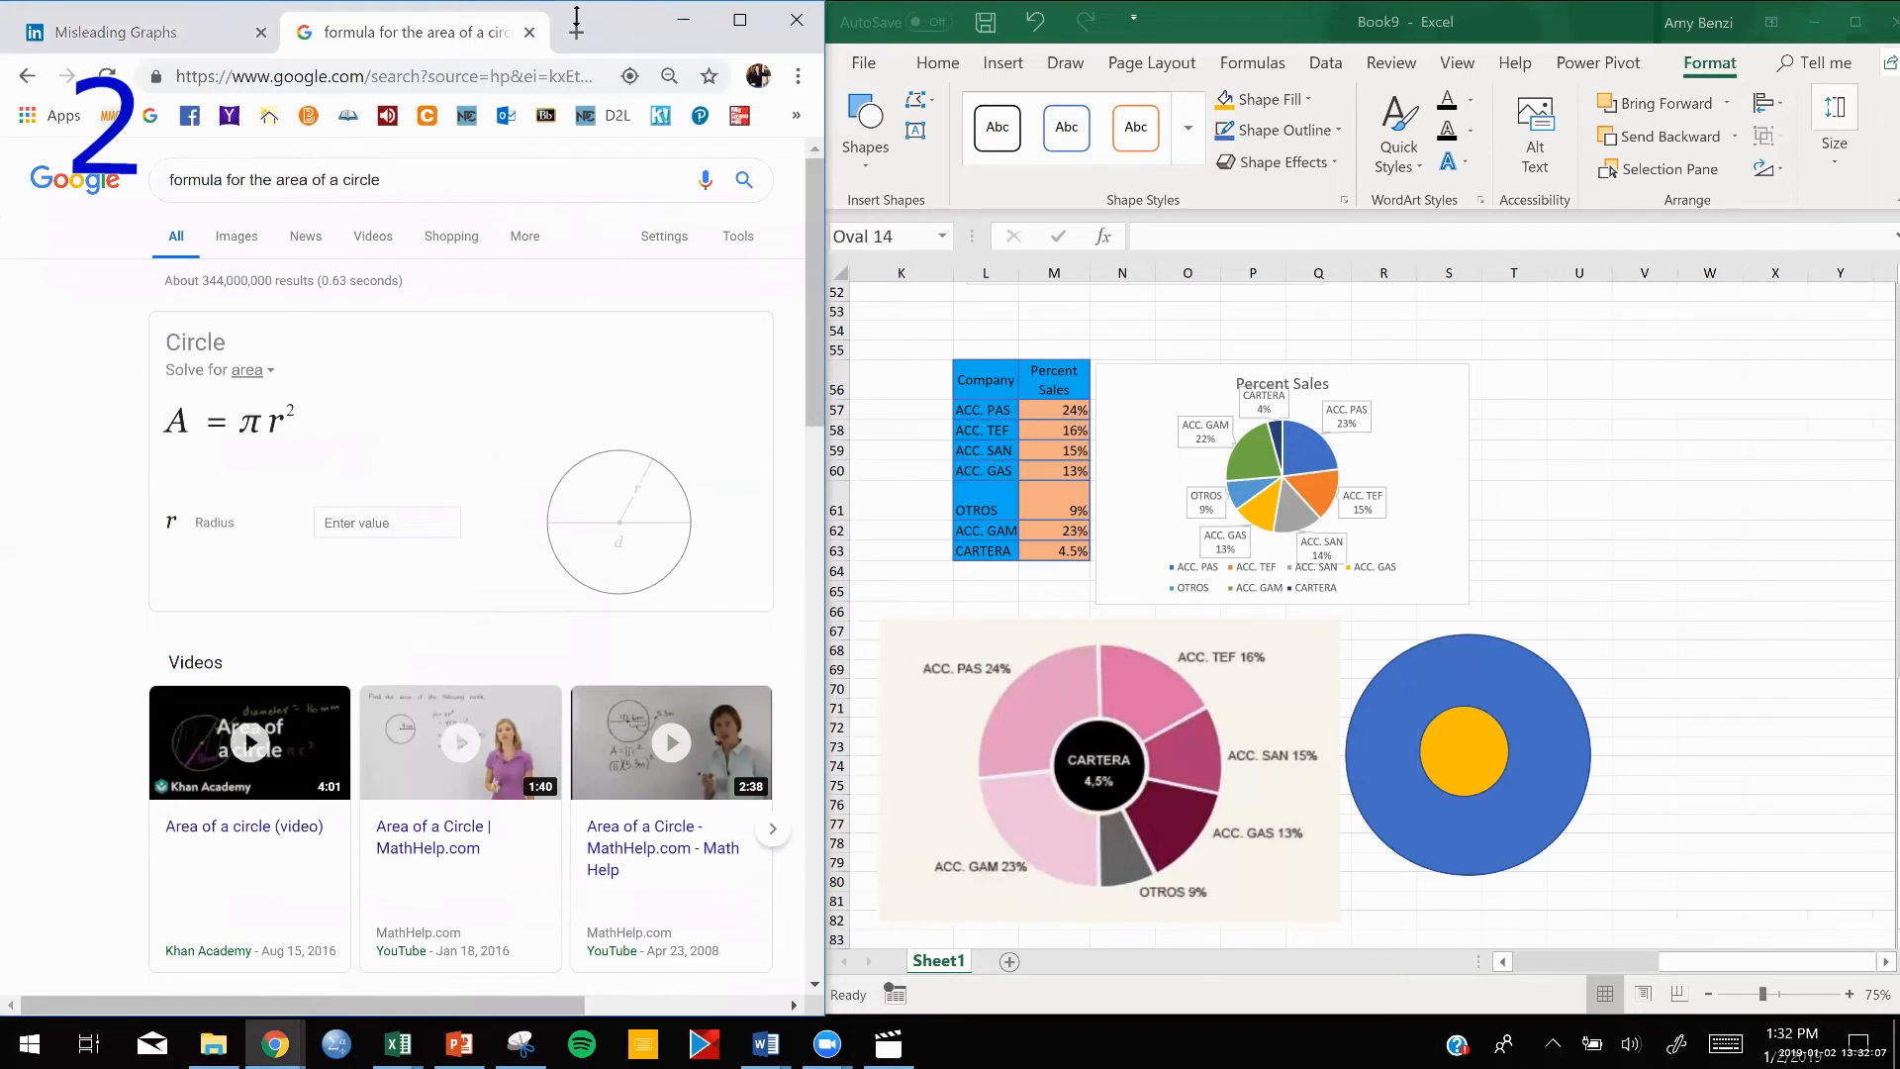
# Maximize the Excel window and set the height of the small yellow circle to 1 inch.
pyautogui.click(158, 32)
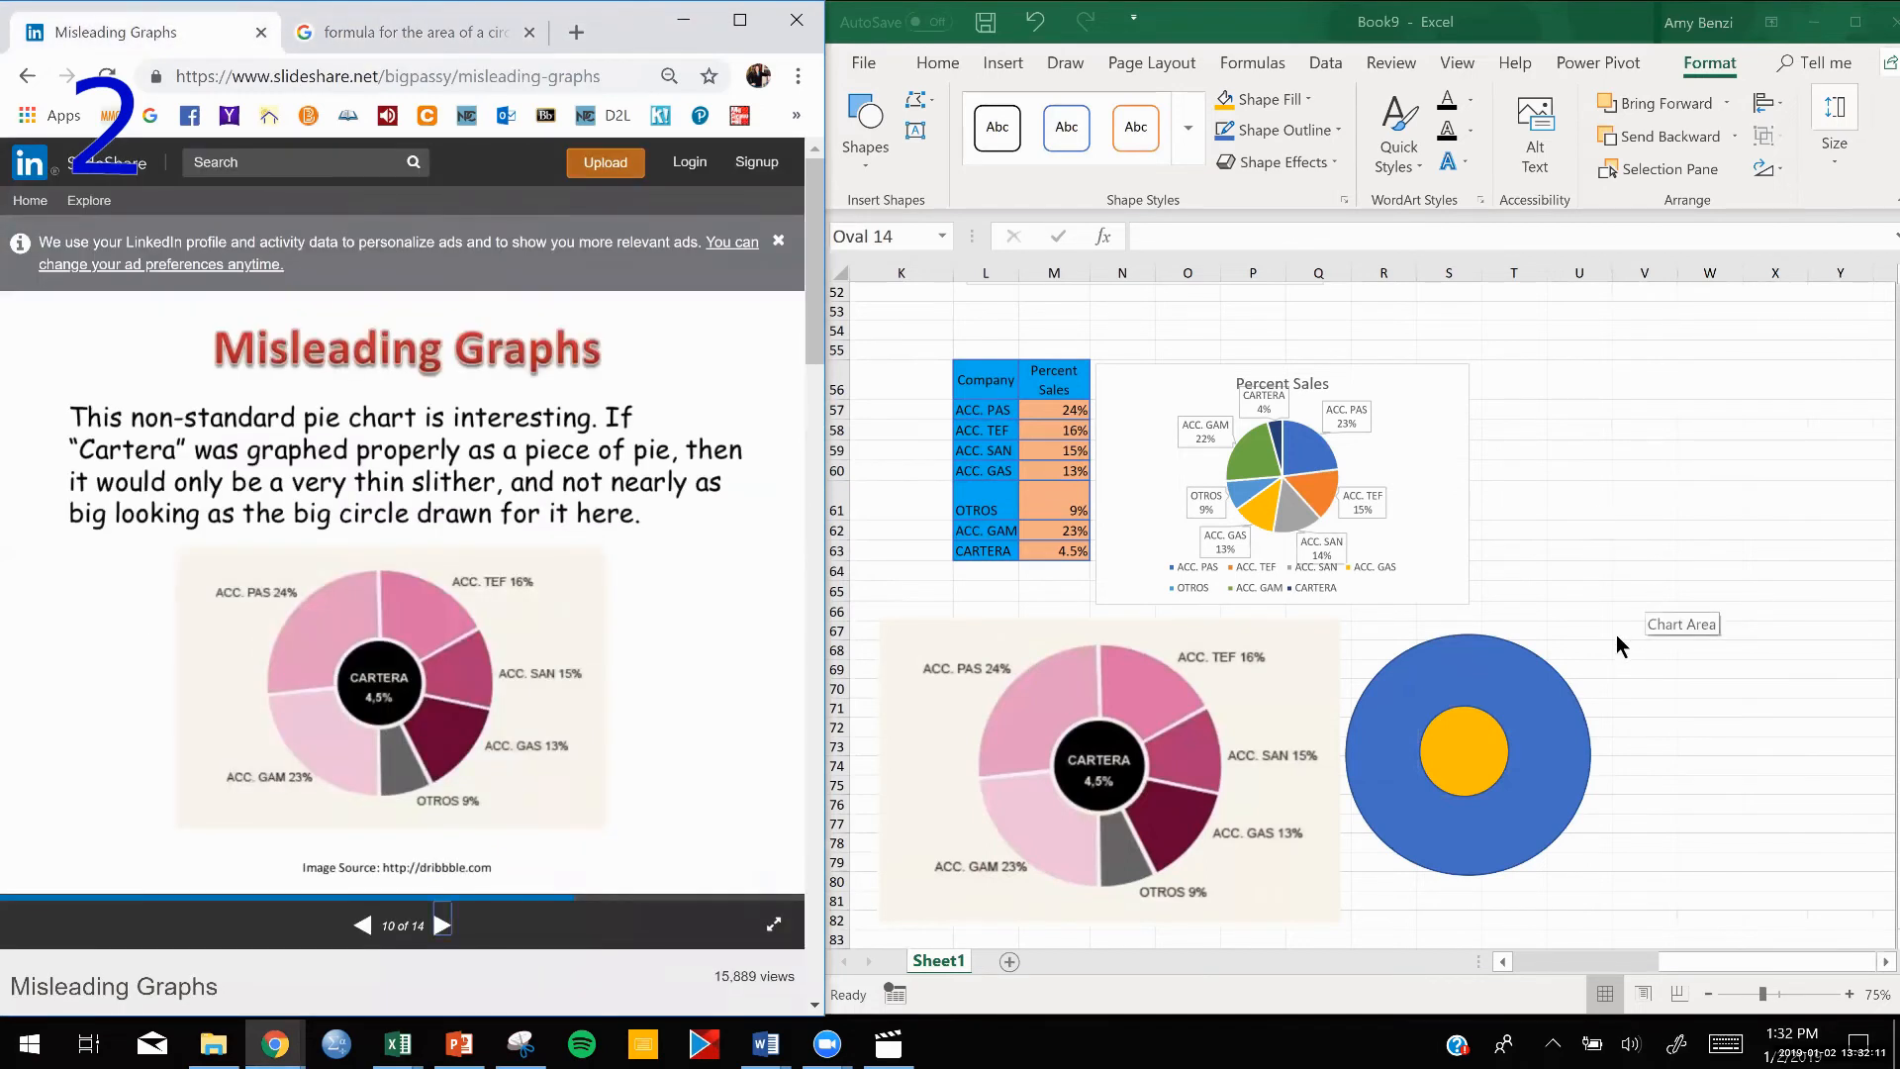
pyautogui.click(1856, 24)
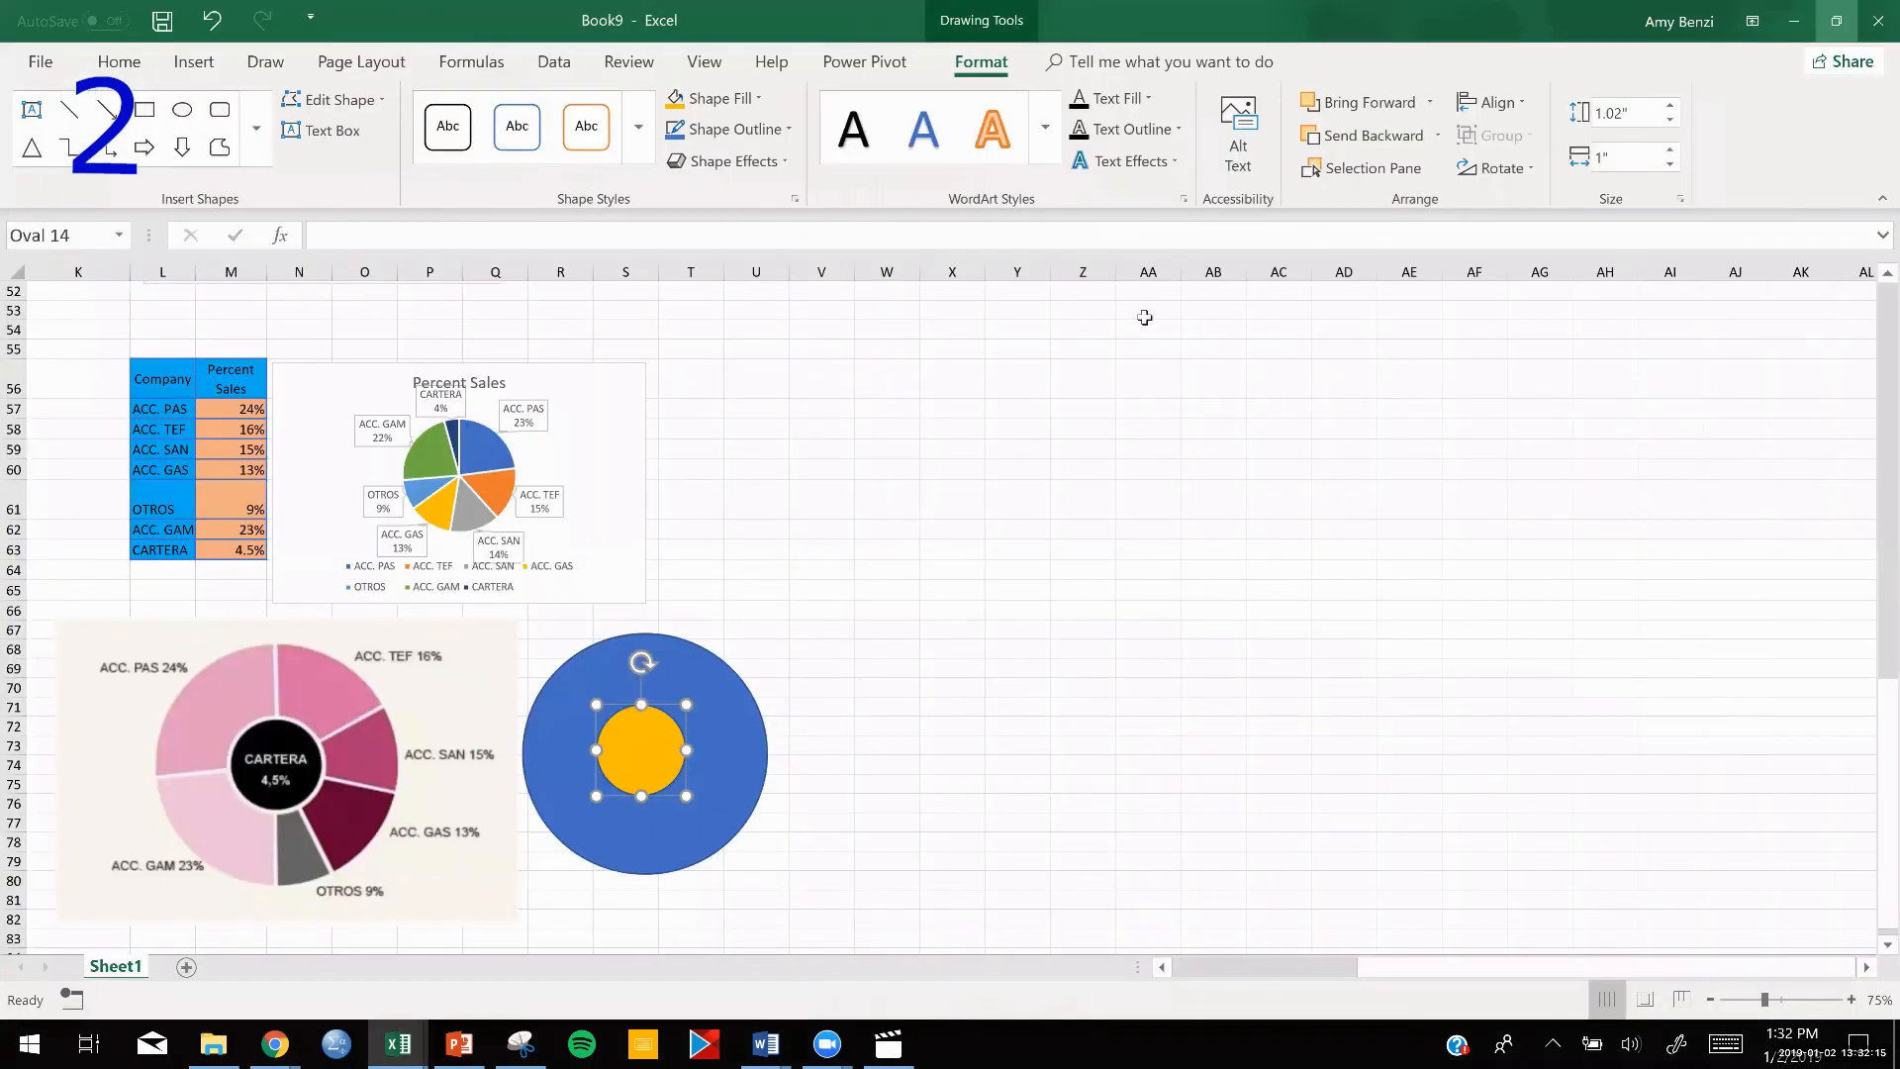
pyautogui.rightClick(641, 744)
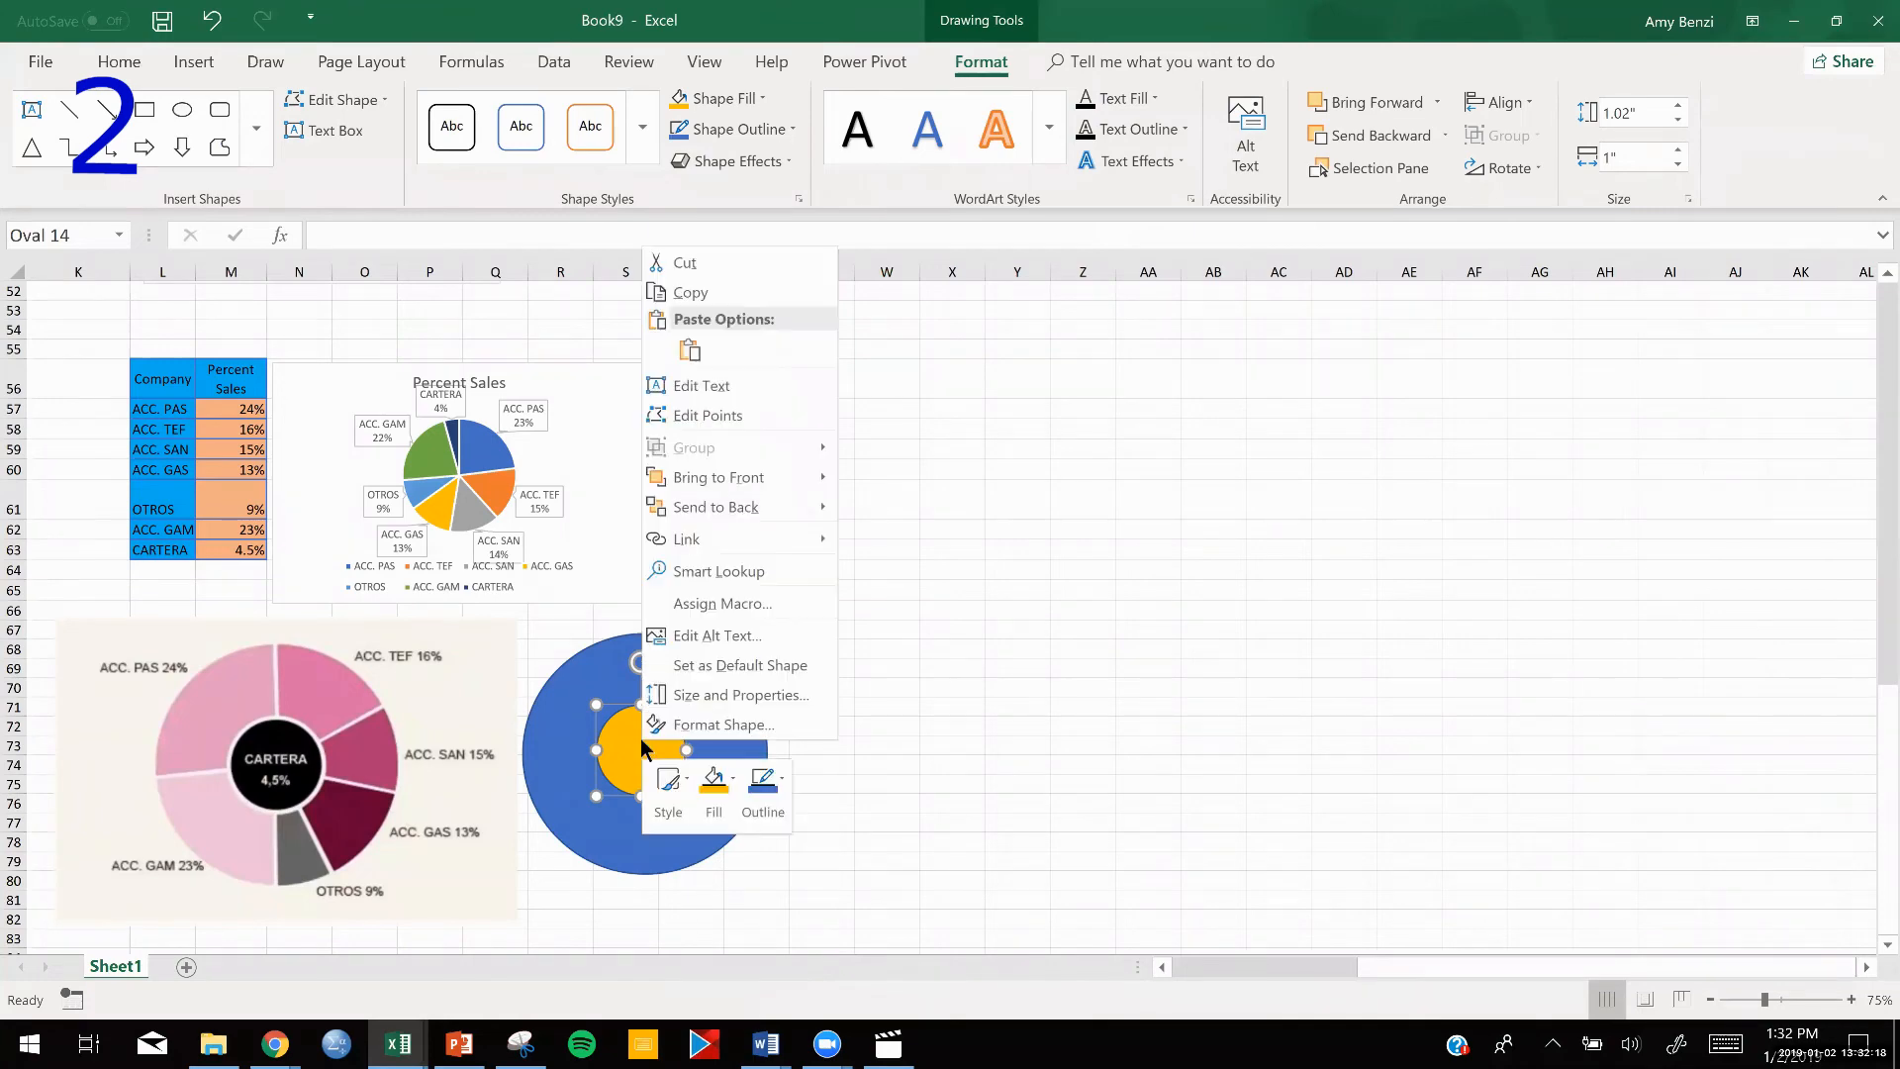
pyautogui.click(693, 727)
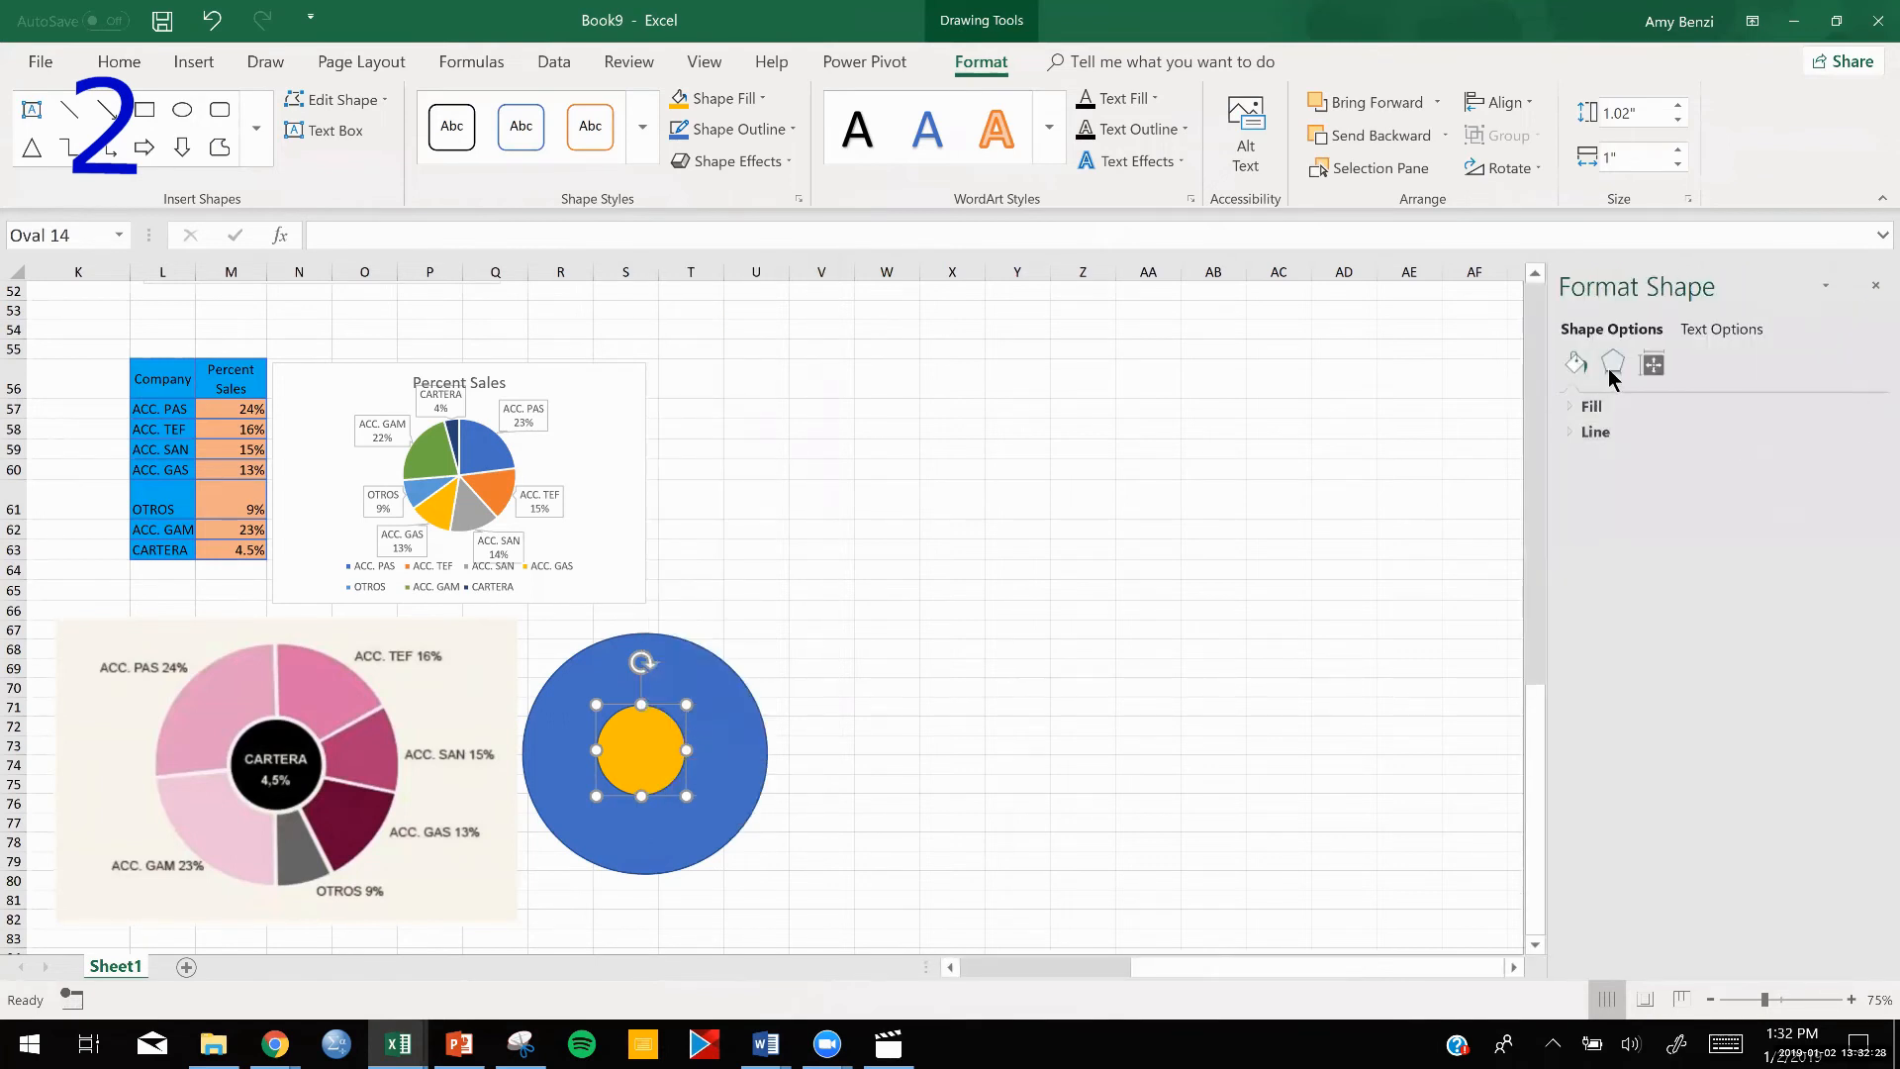
pyautogui.click(1609, 366)
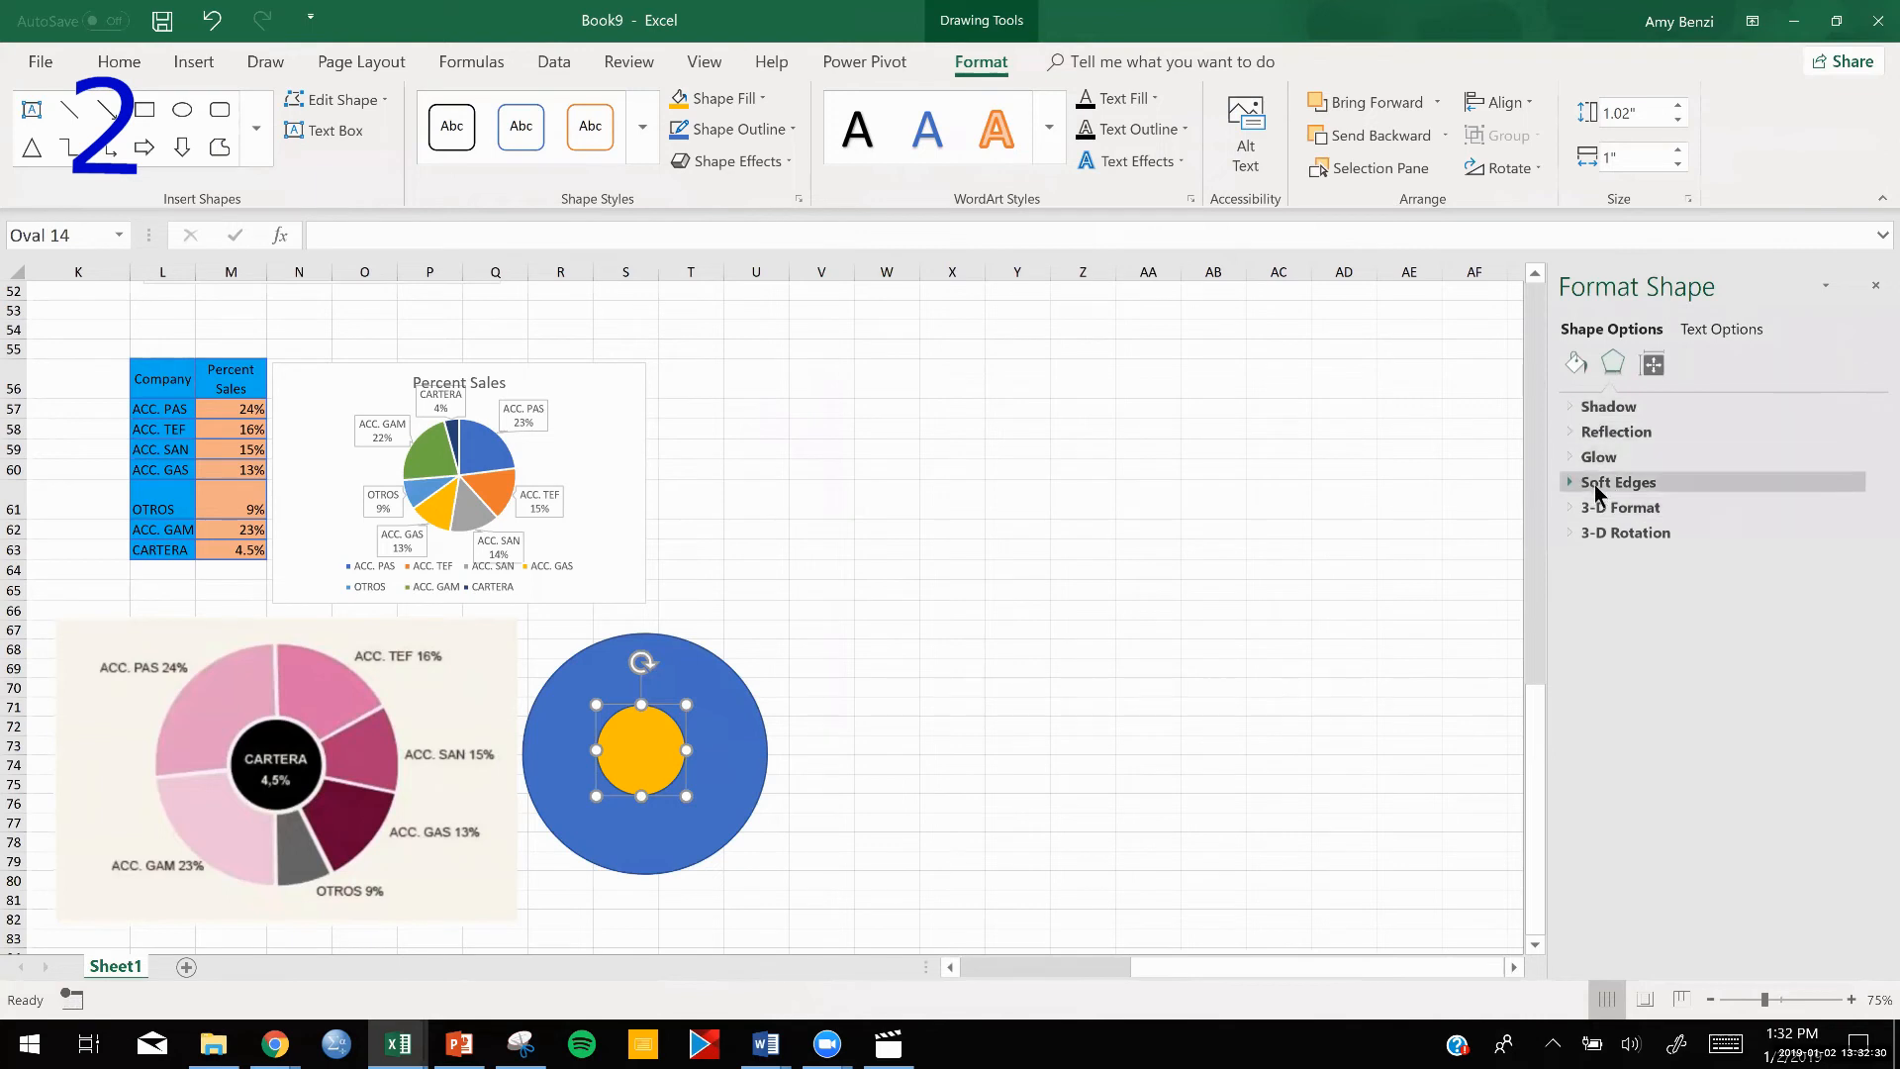
pyautogui.click(1652, 367)
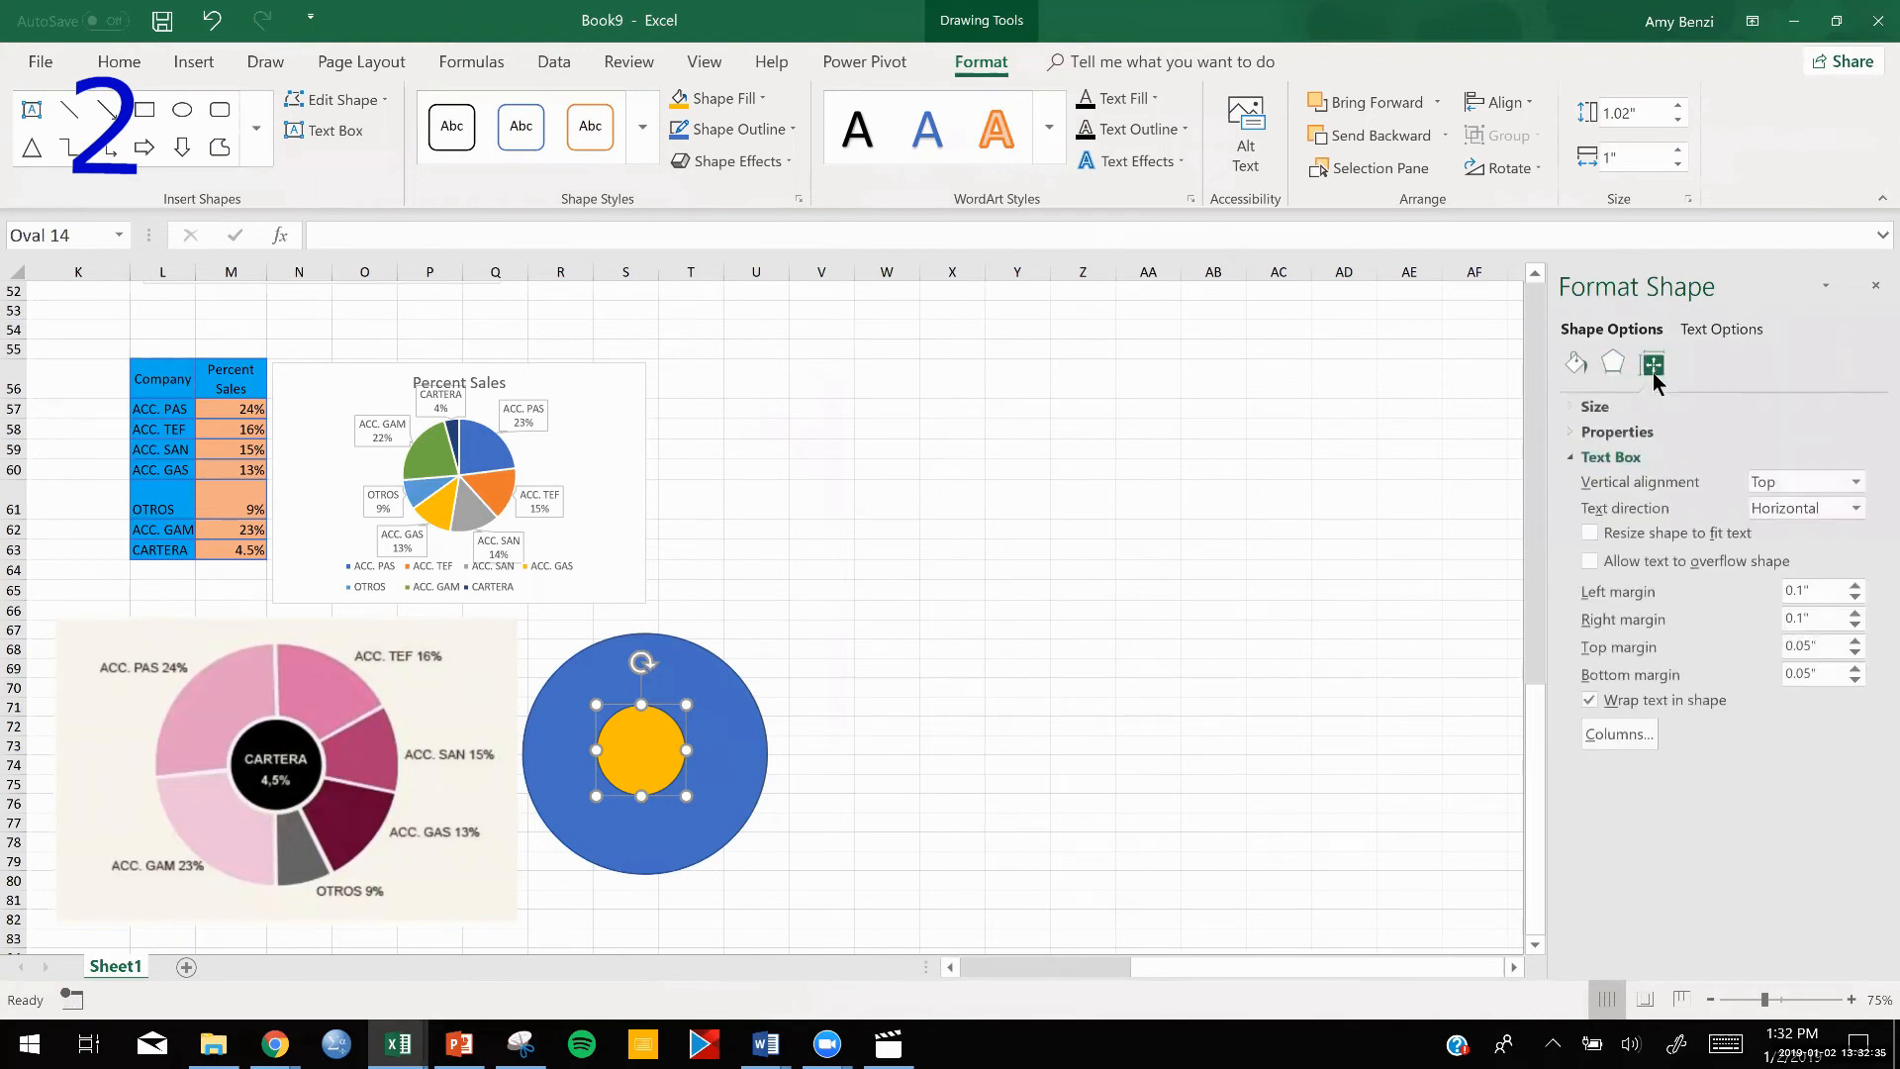
pyautogui.click(1575, 409)
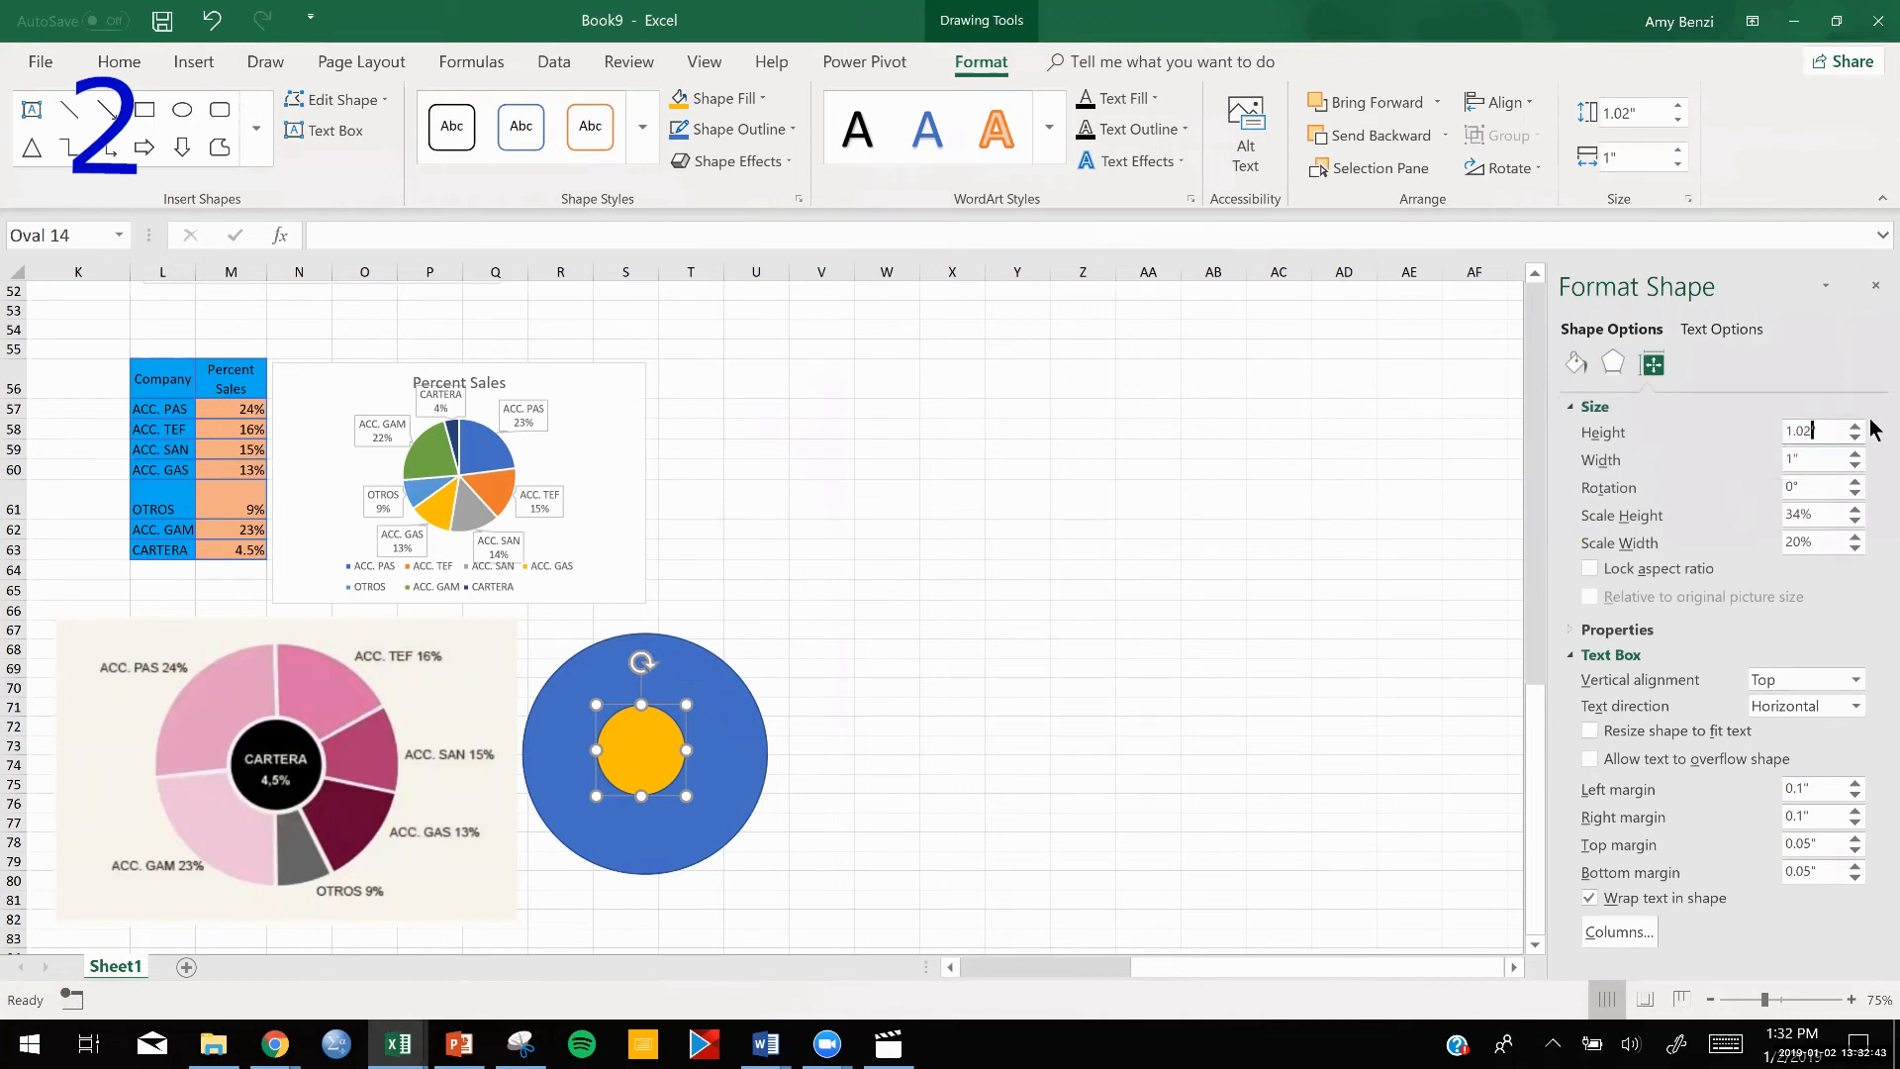
pyautogui.press('BackSpace')
pyautogui.press('Return')
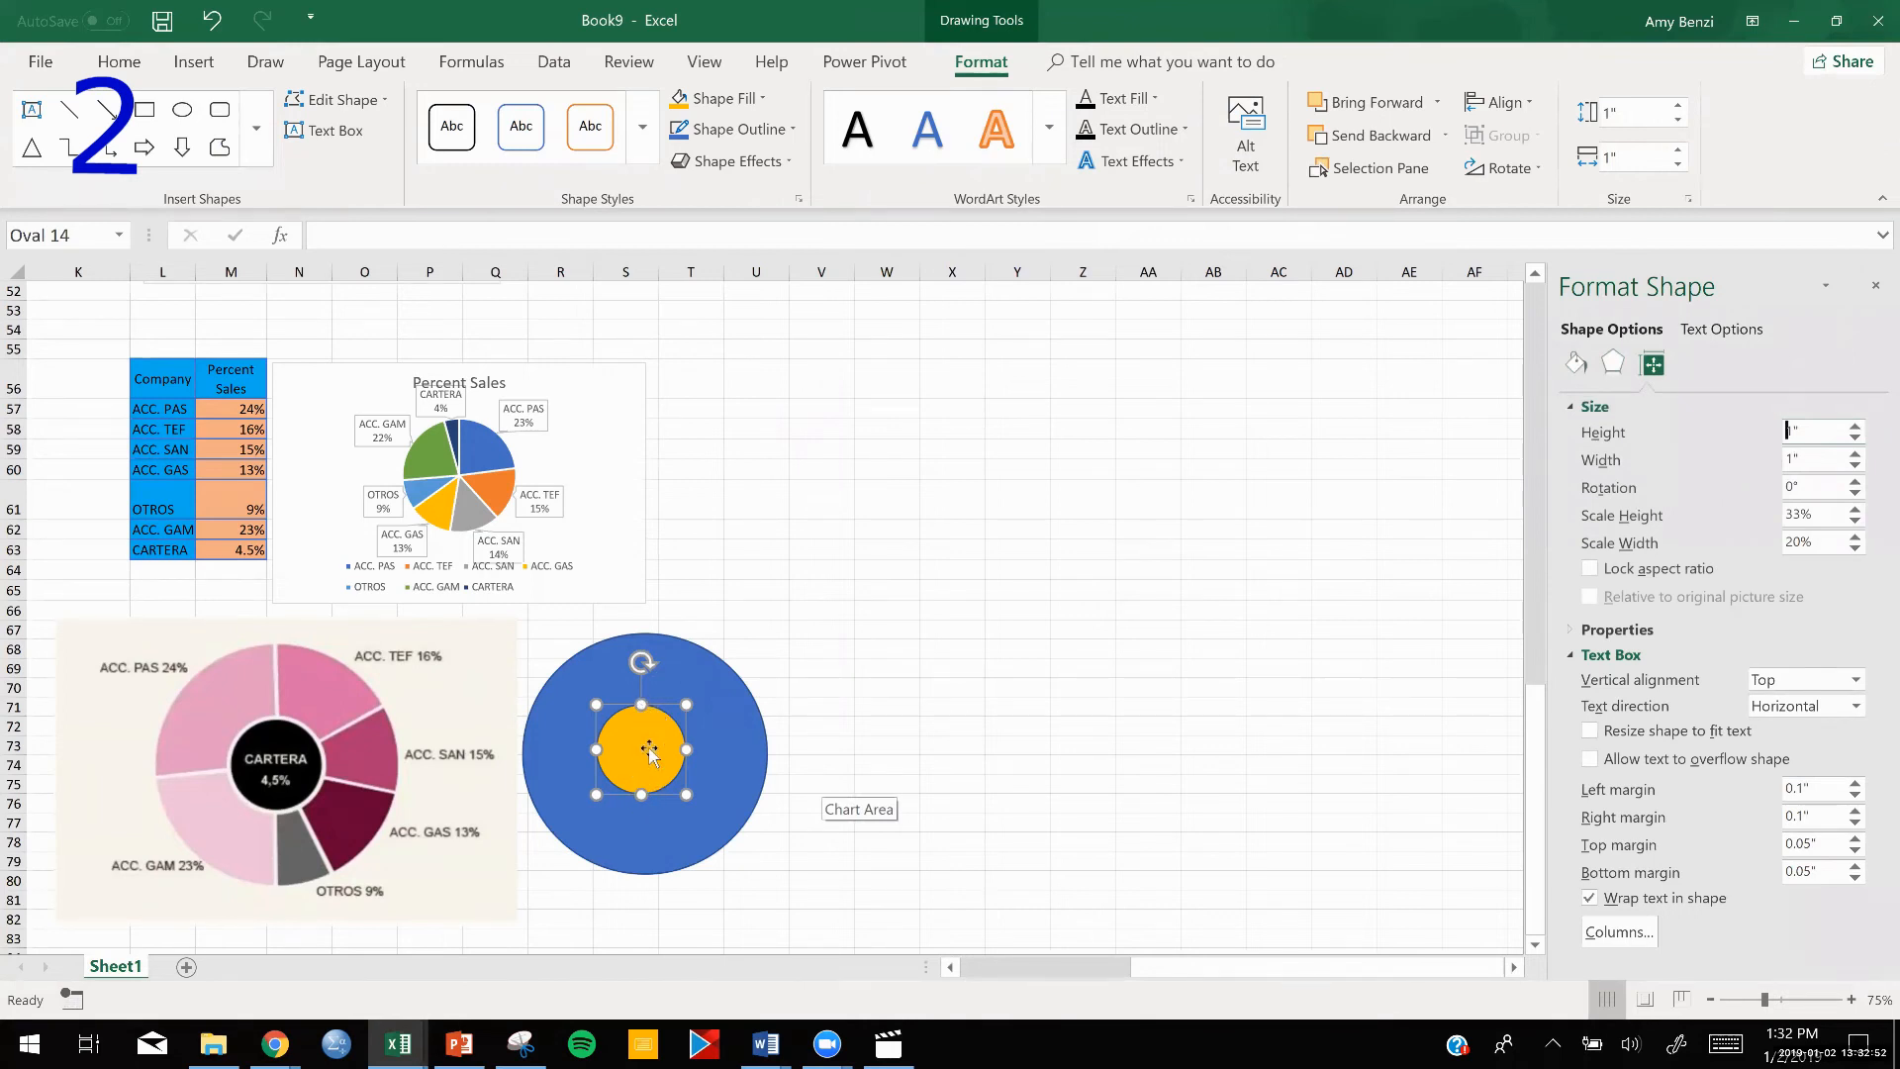
# Set the large blue circle's width to 2.7 inches, then compare it with the pie in the picture and place it back around the yellow circle.
pyautogui.click(728, 750)
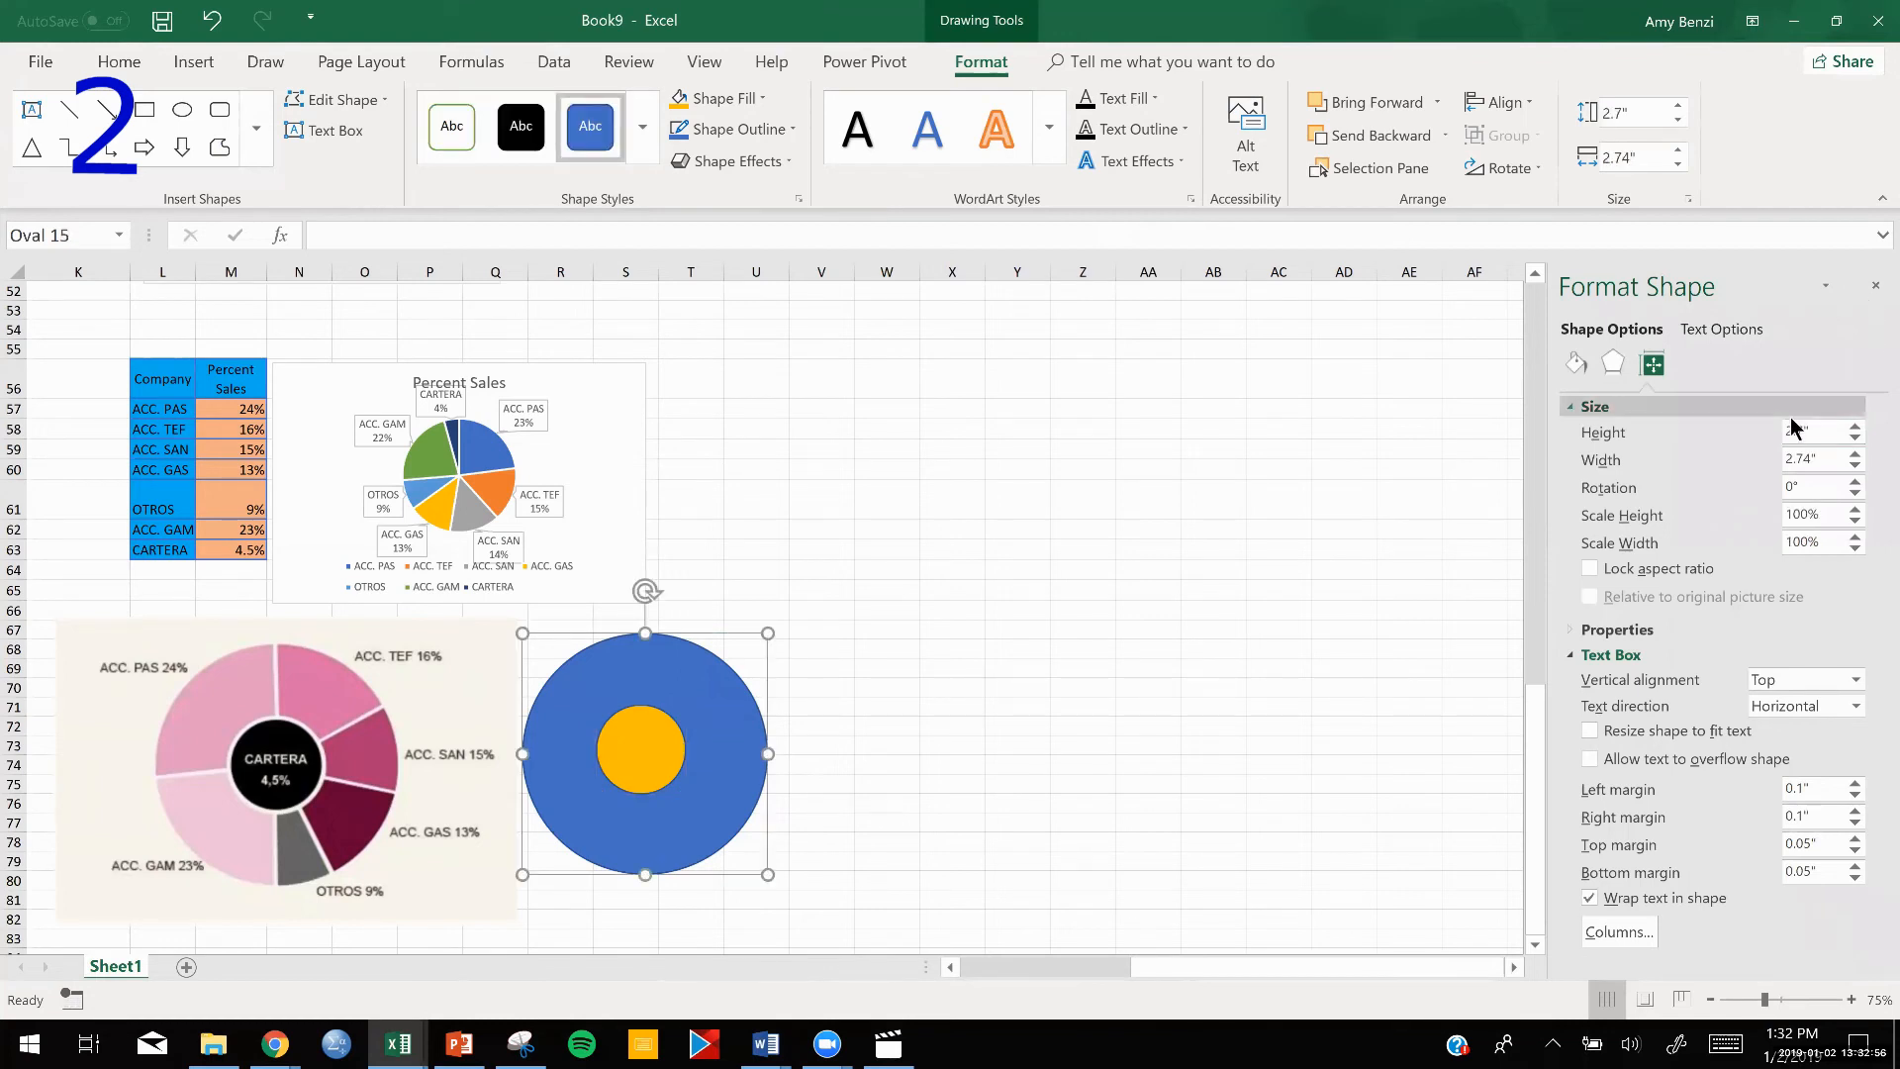
pyautogui.click(1807, 458)
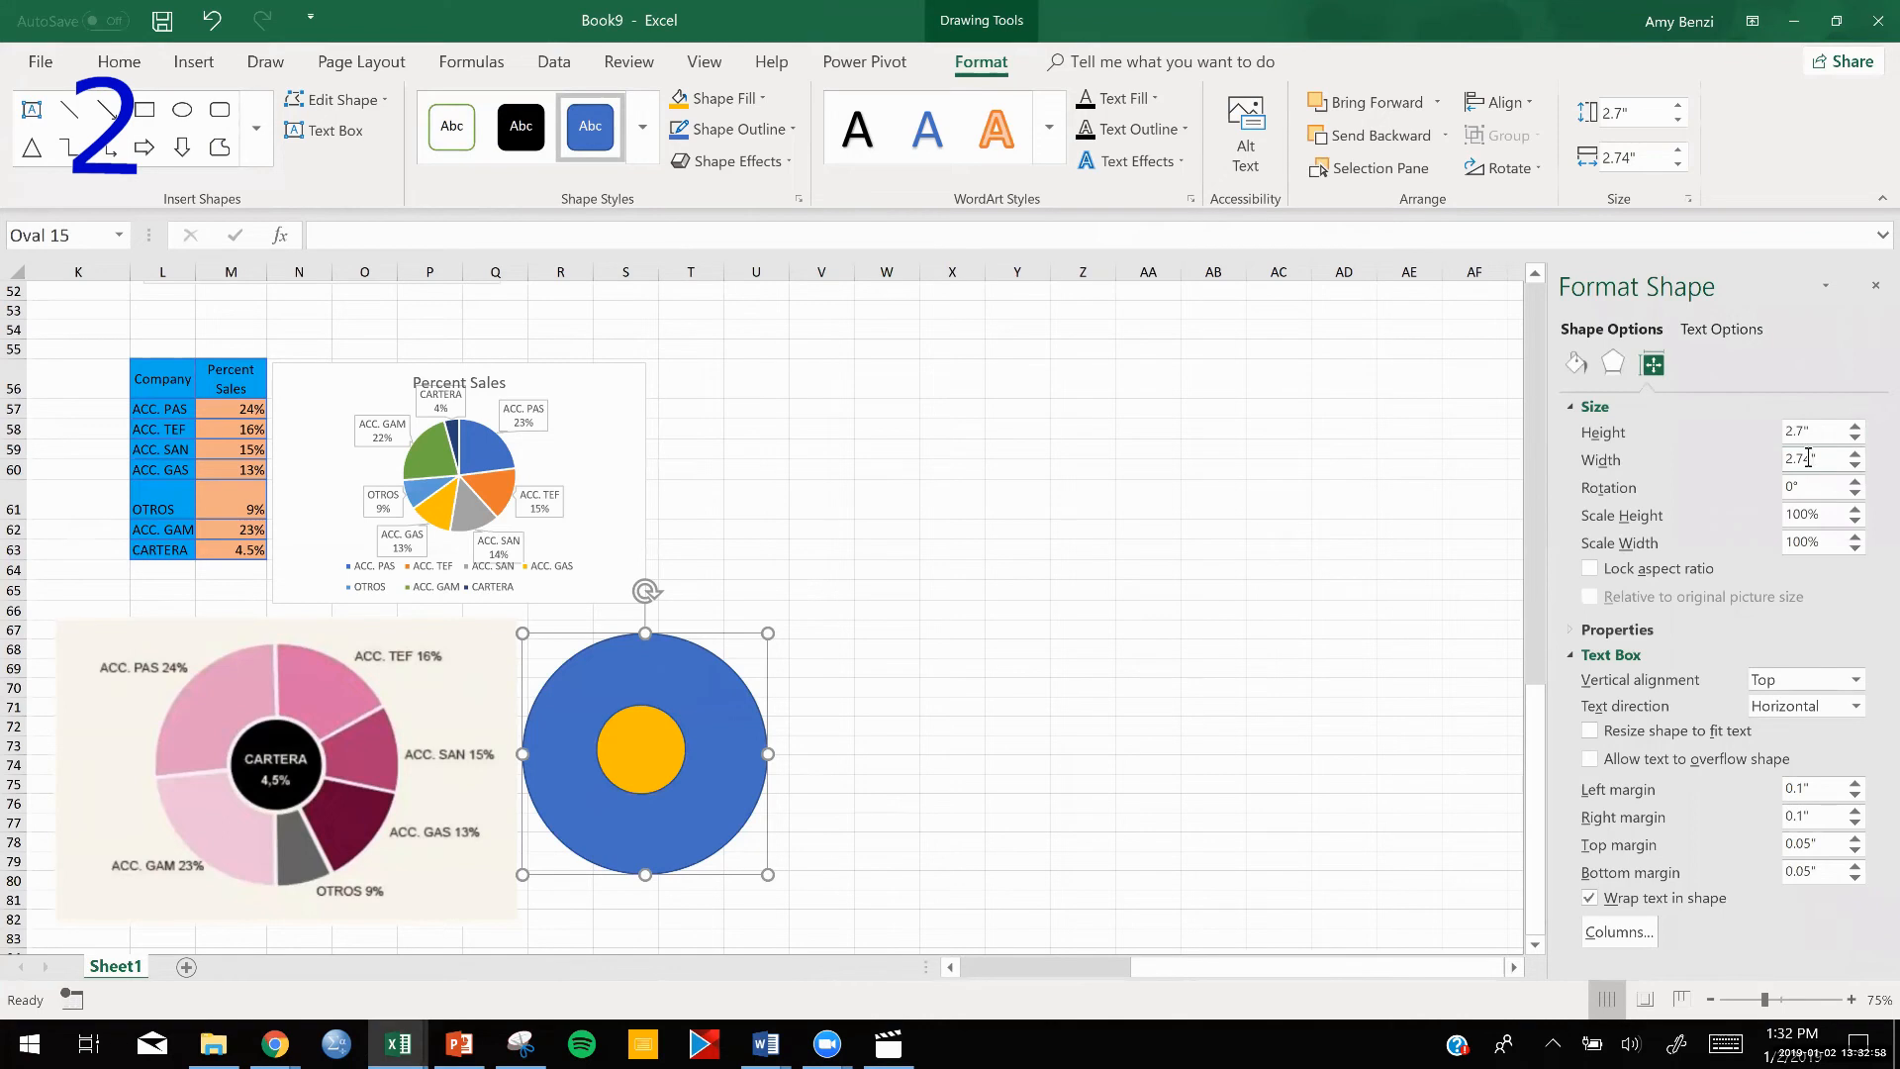
pyautogui.press('BackSpace')
pyautogui.press('BackSpace')
pyautogui.click(961, 599)
pyautogui.moveTo(723, 691); pyautogui.dragTo(330, 705)
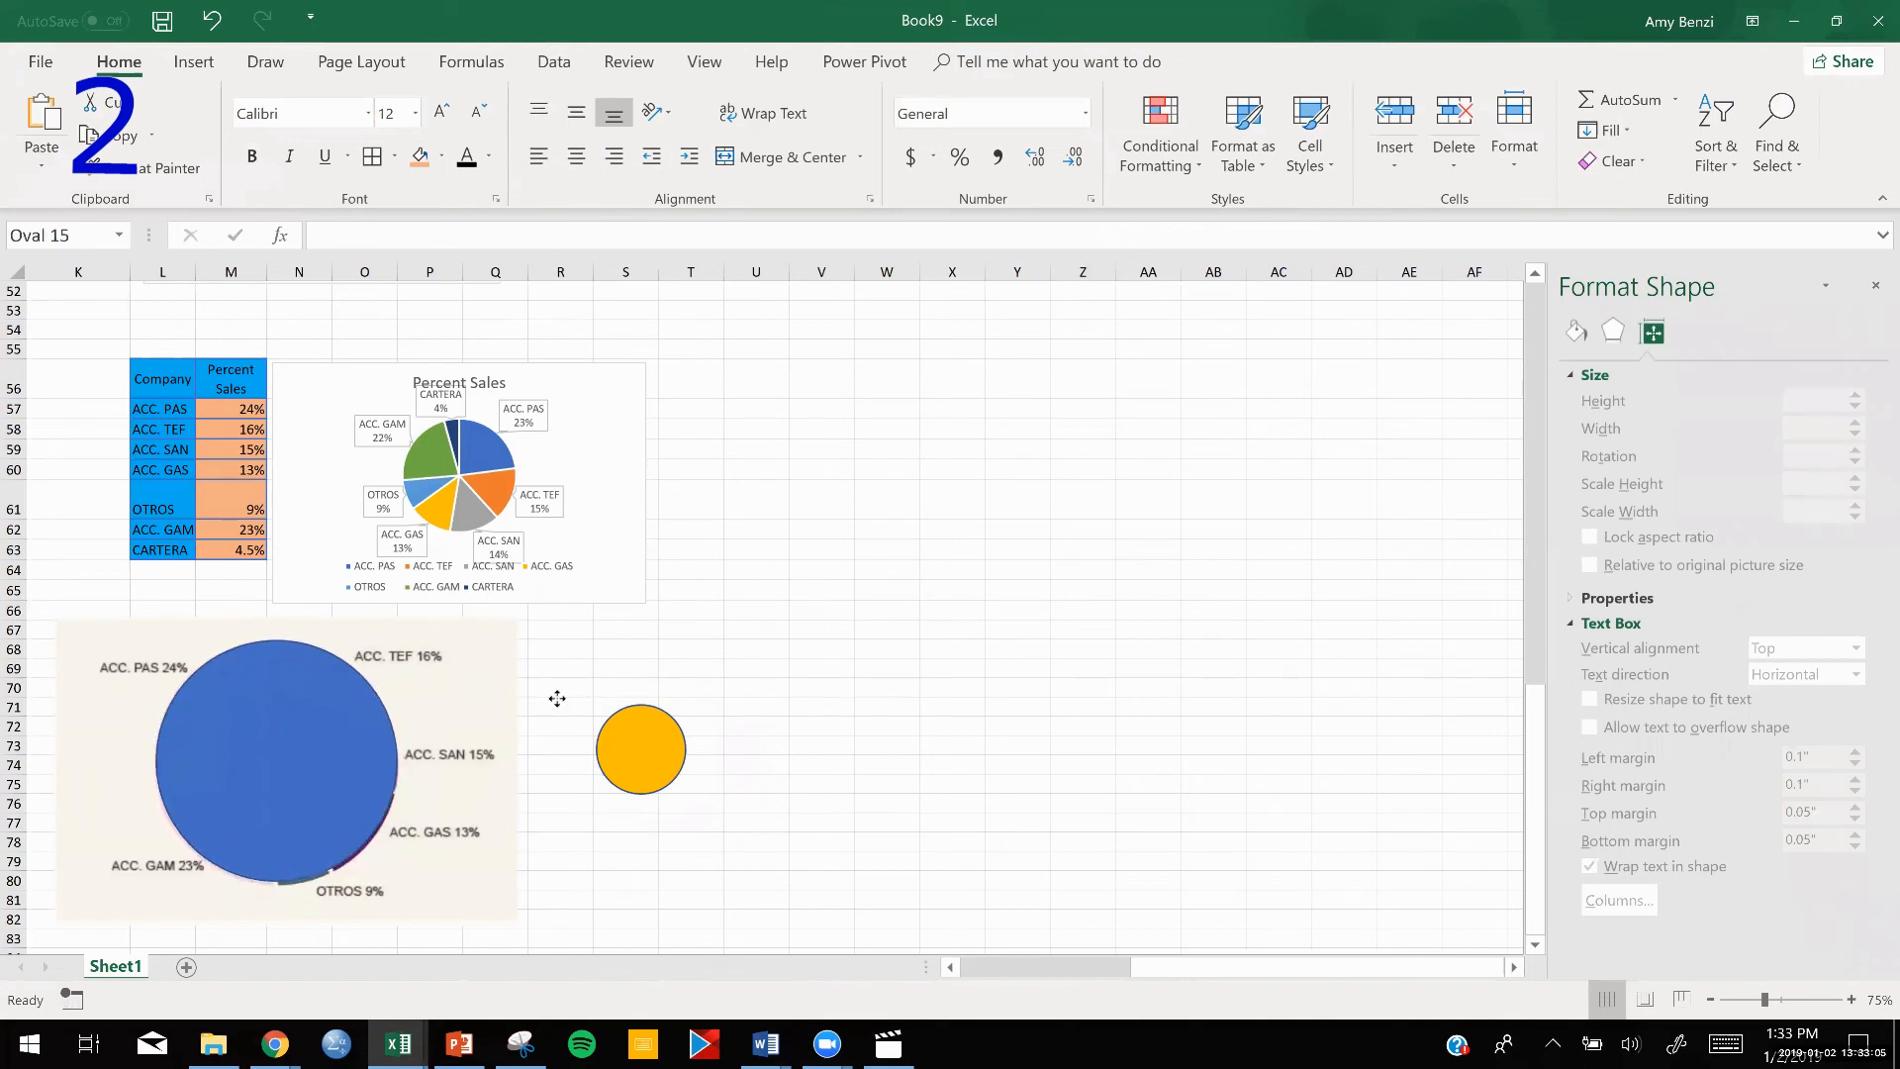
pyautogui.moveTo(557, 698); pyautogui.dragTo(747, 683)
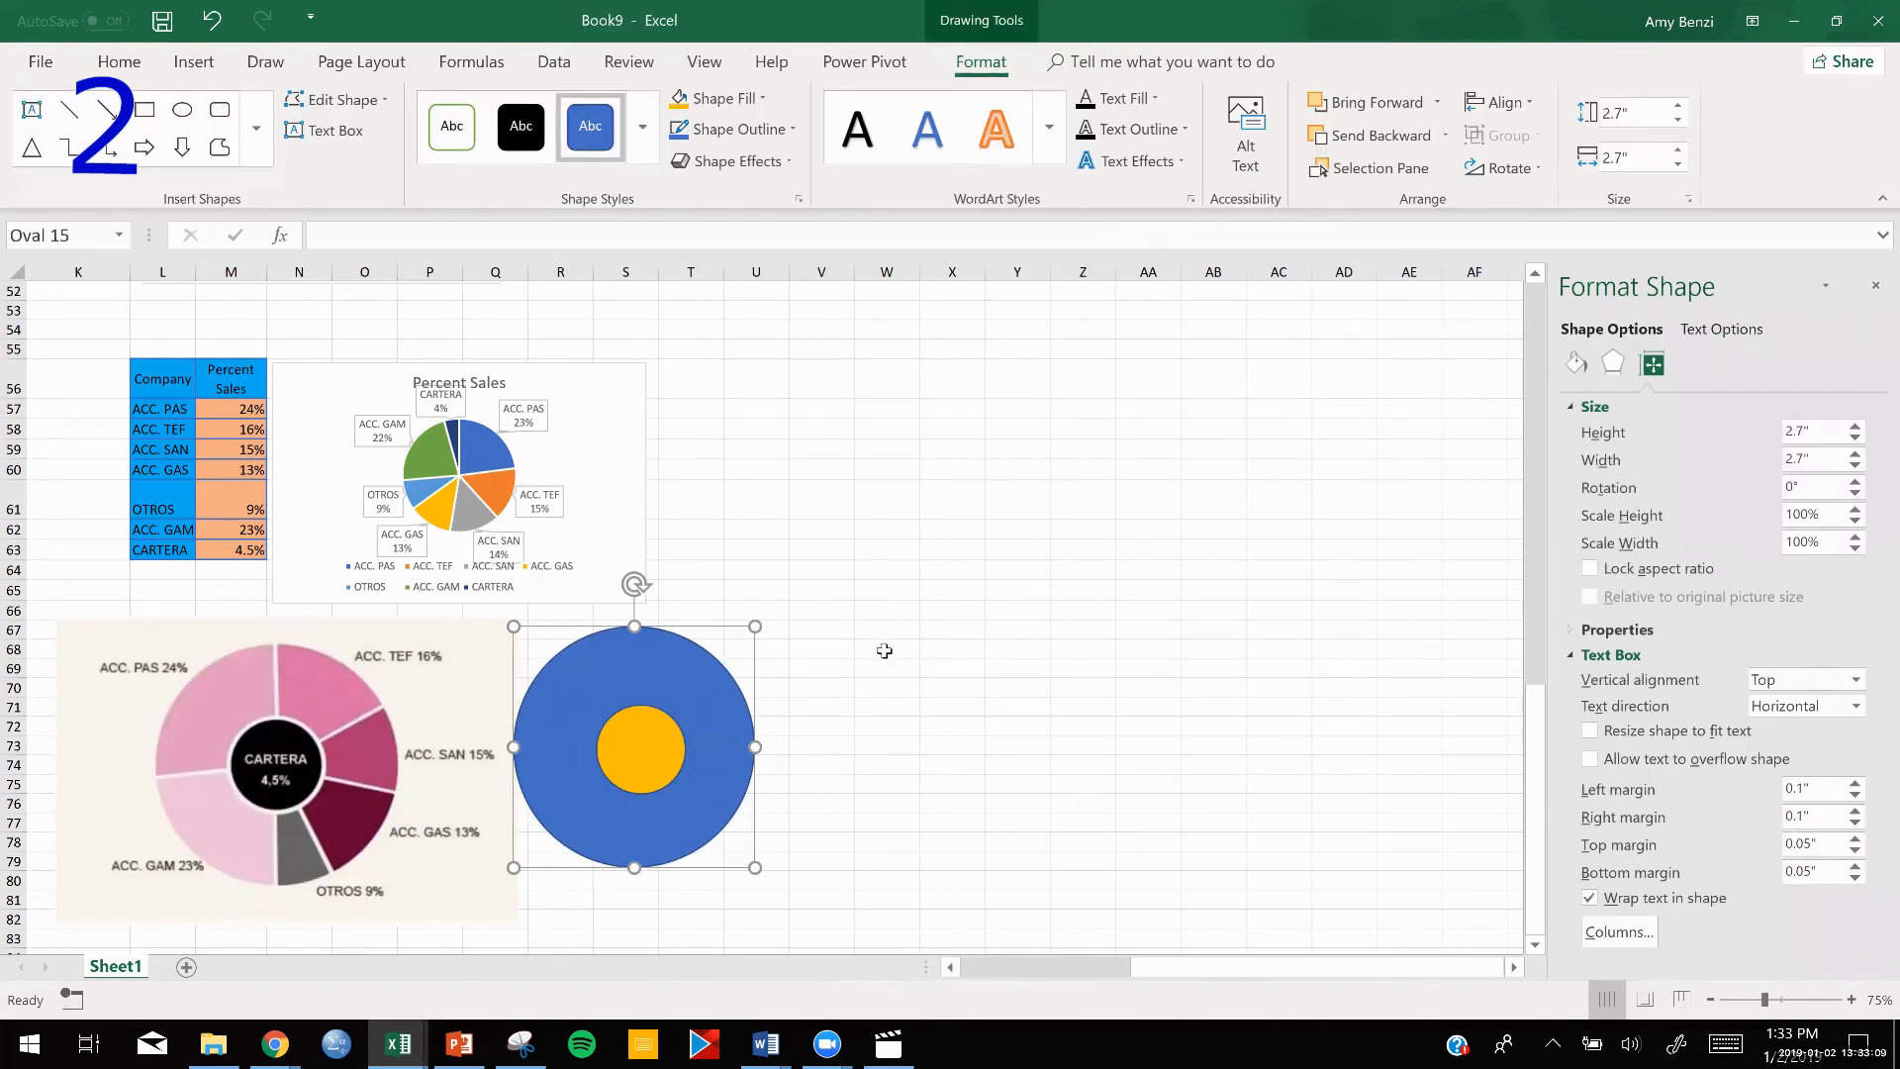
# Enter the formula =PI() in cell V68 beside the circles.
pyautogui.doubleClick(821, 650)
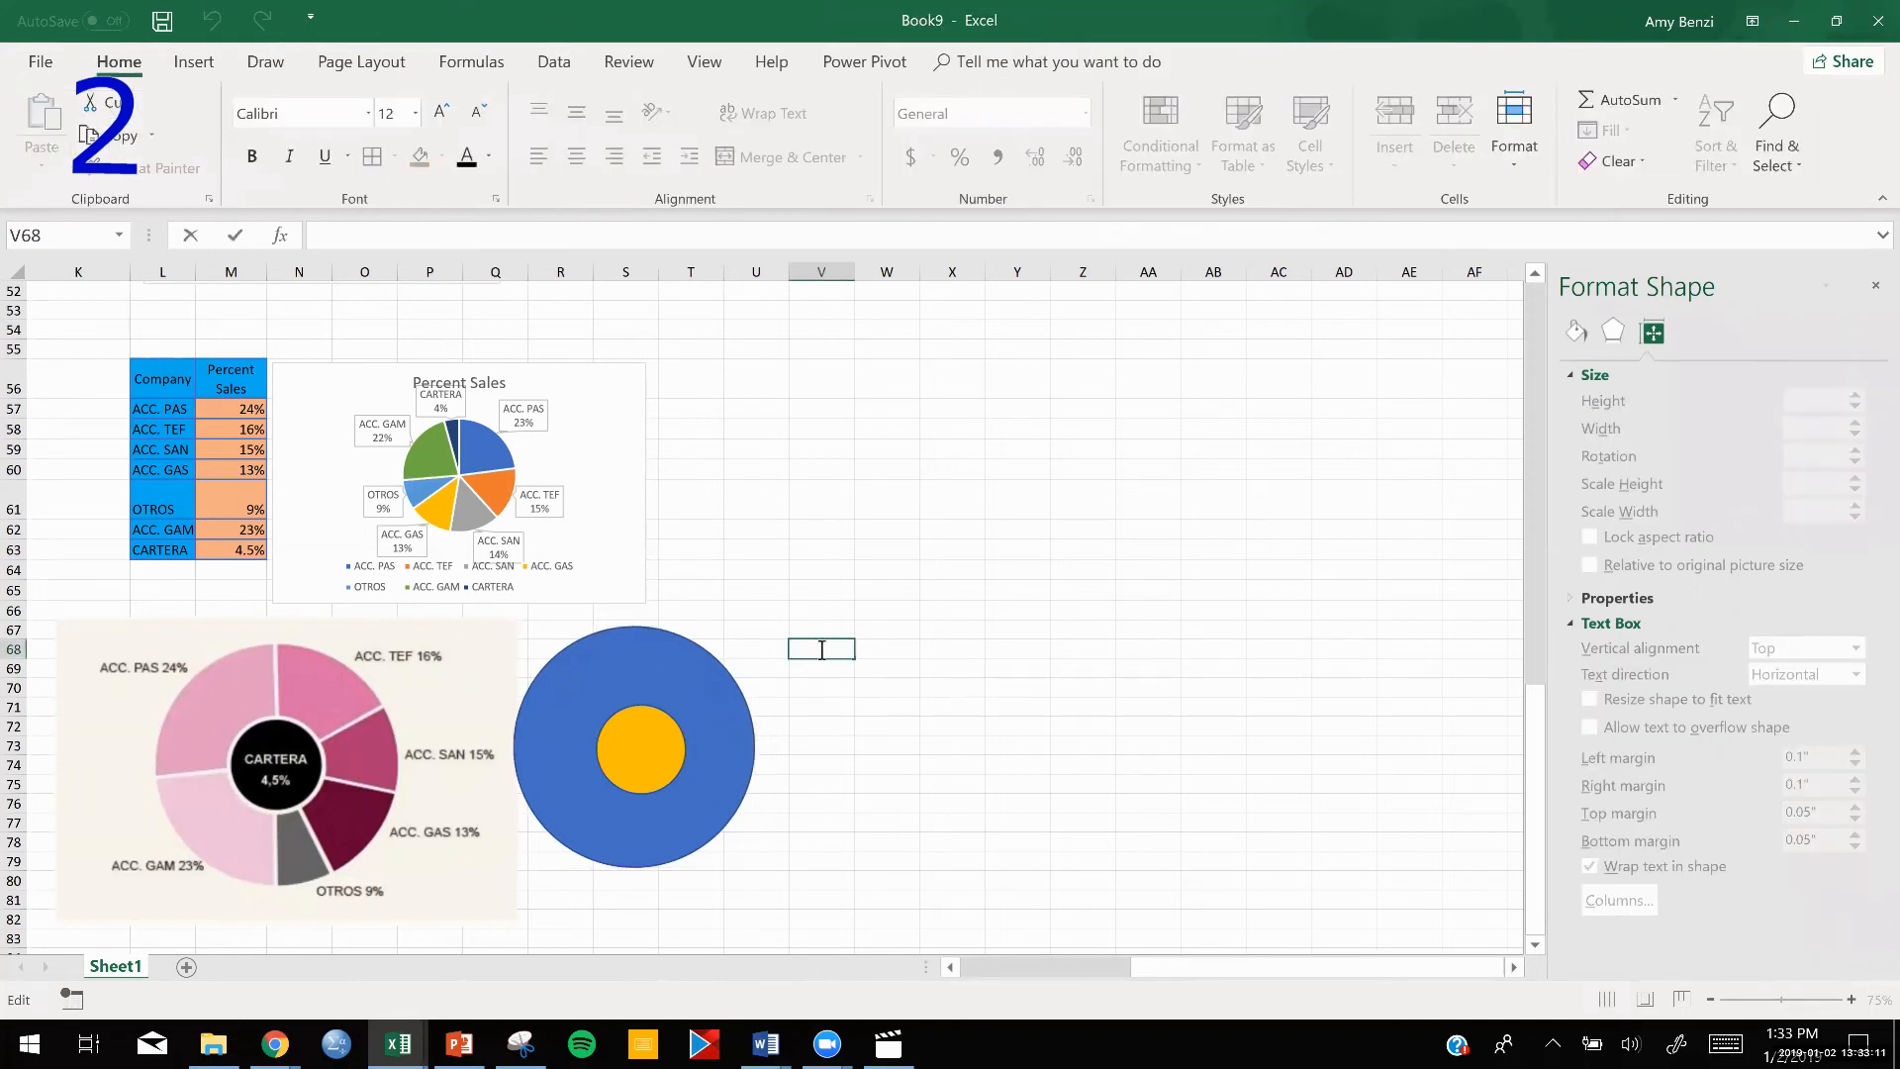
pyautogui.write('=')
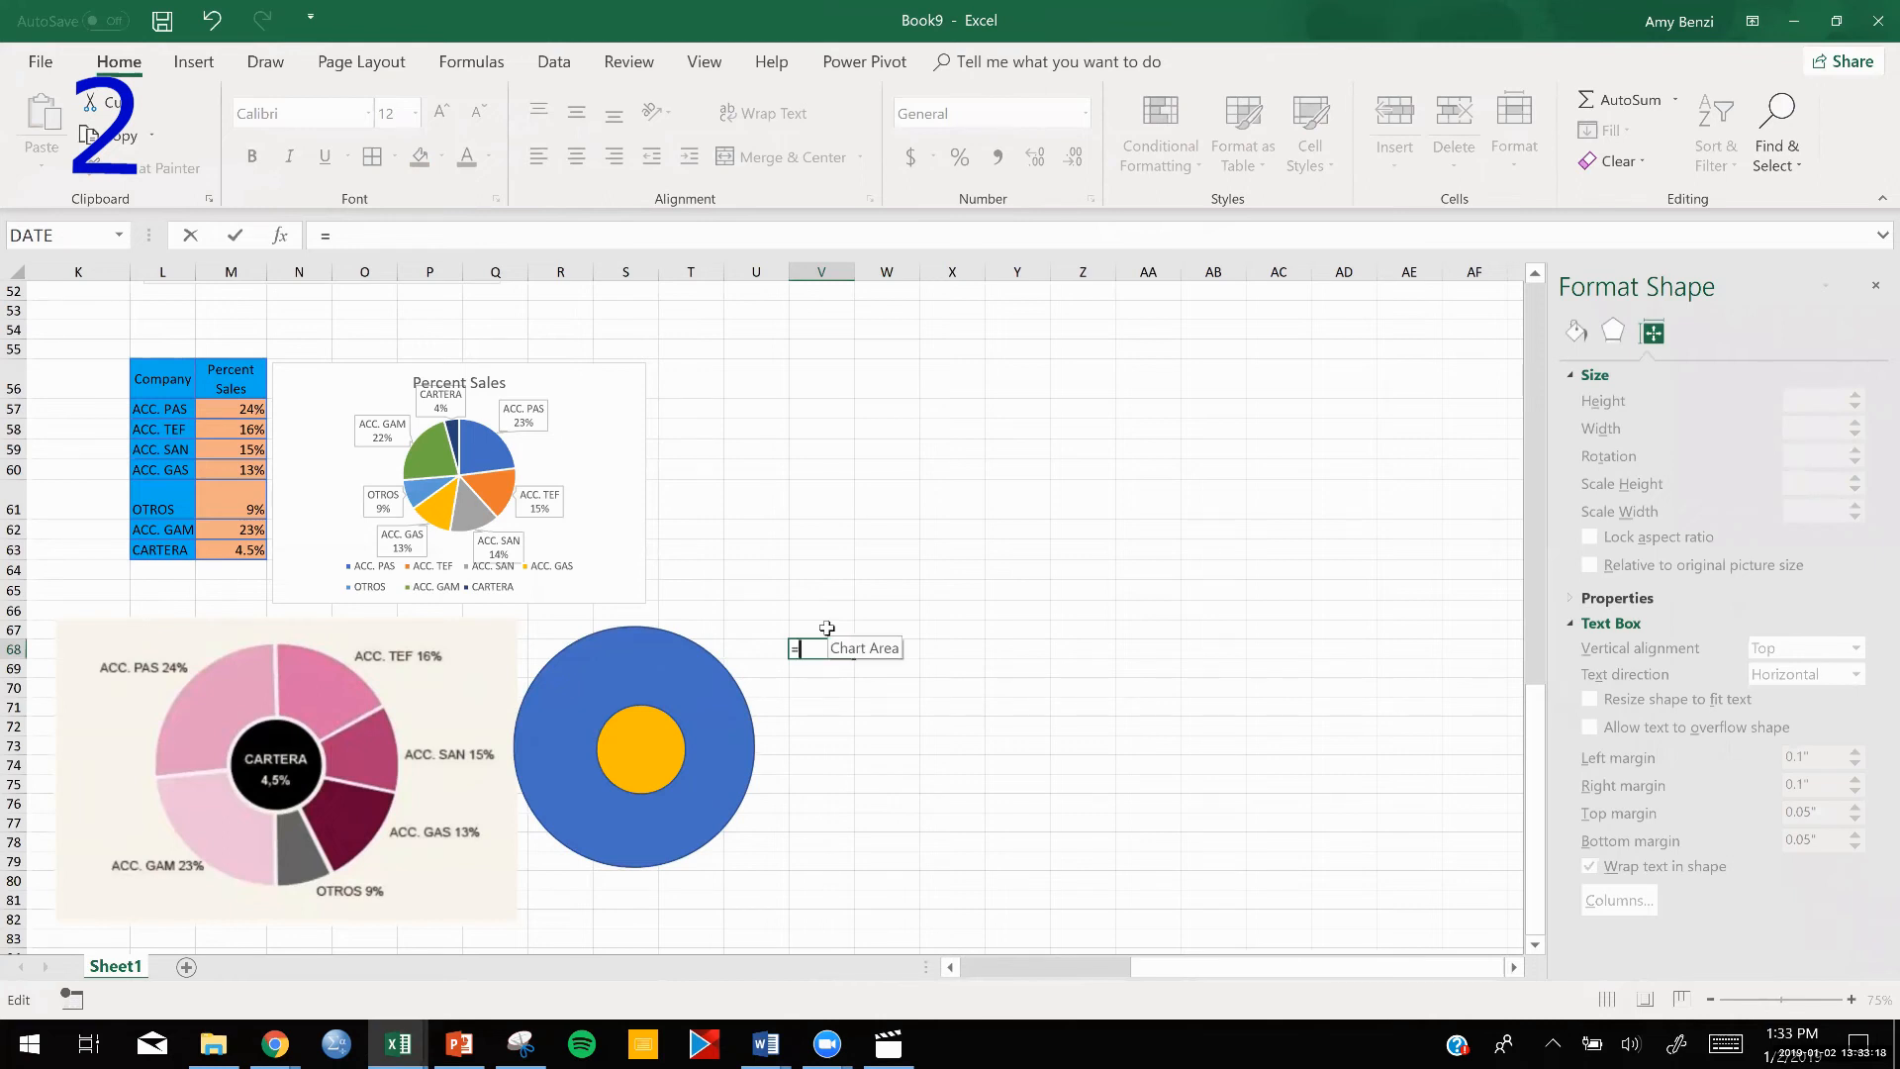
pyautogui.write('P')
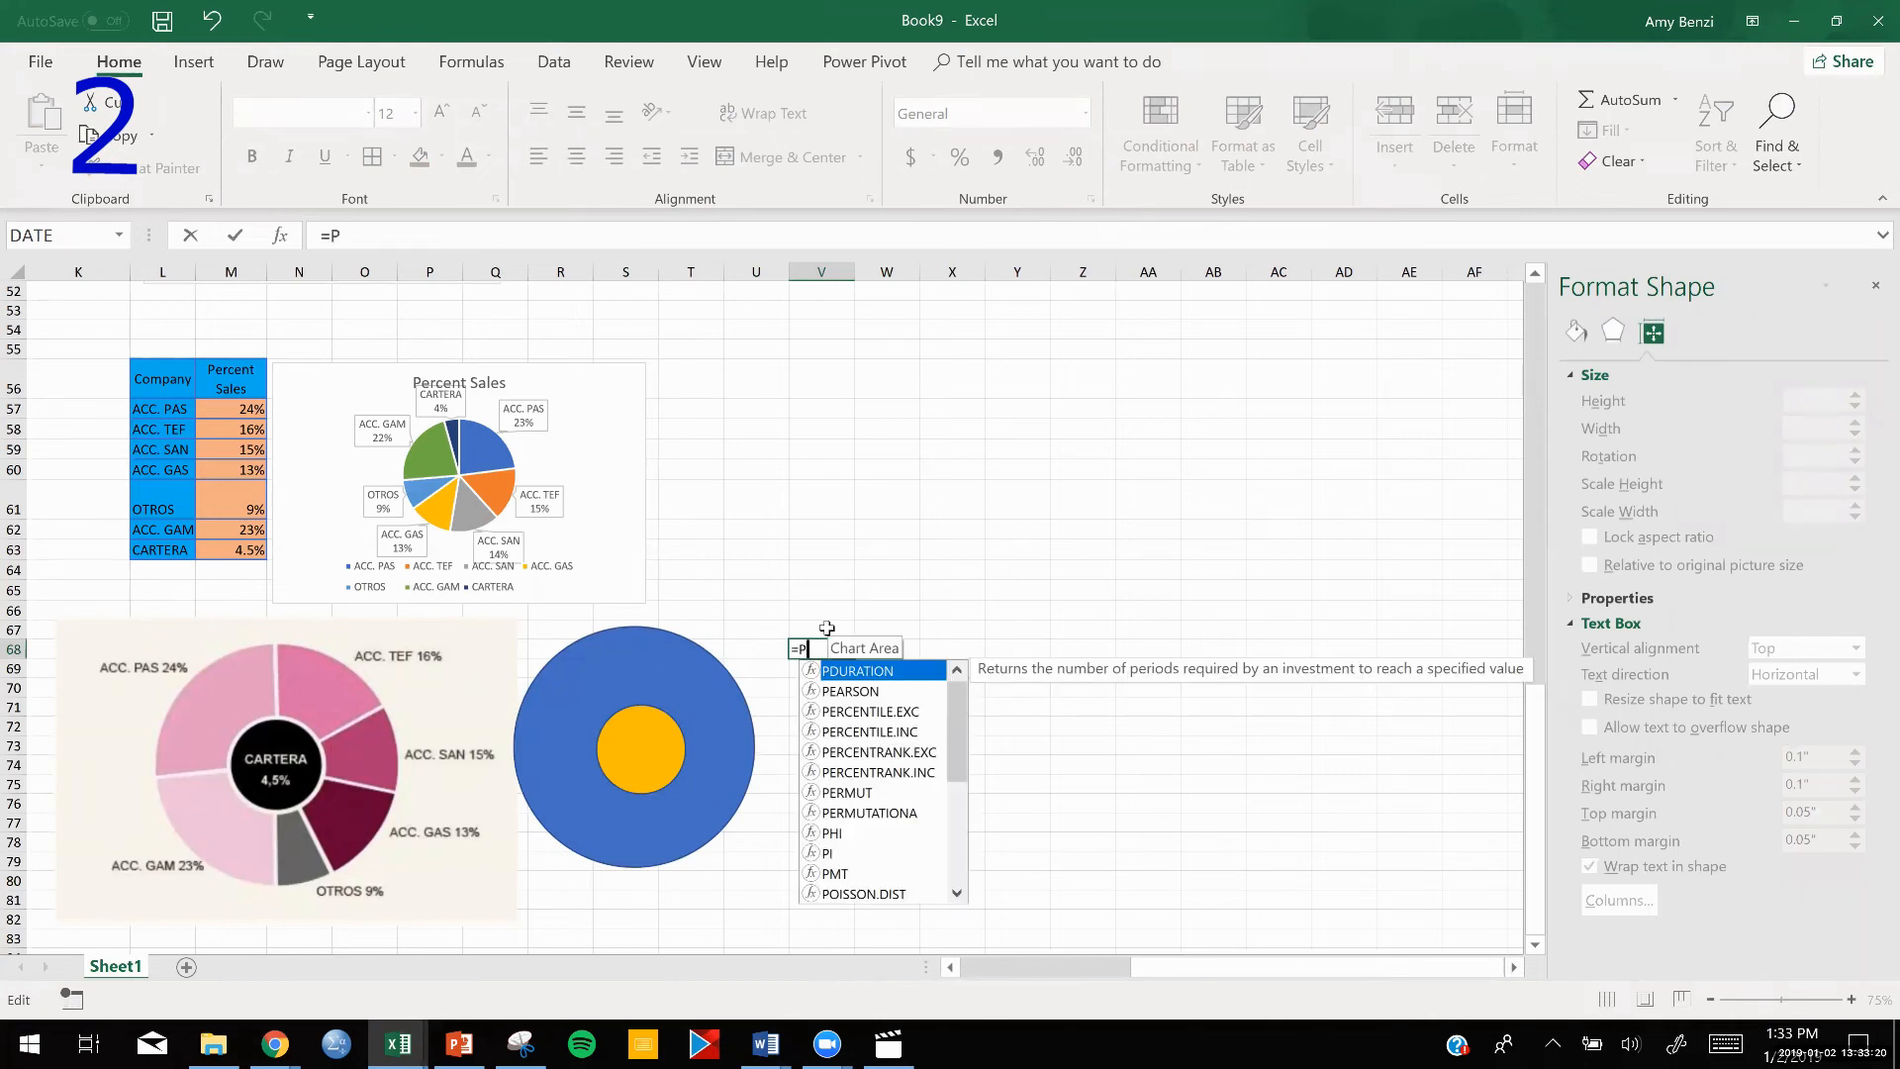
pyautogui.doubleClick(827, 854)
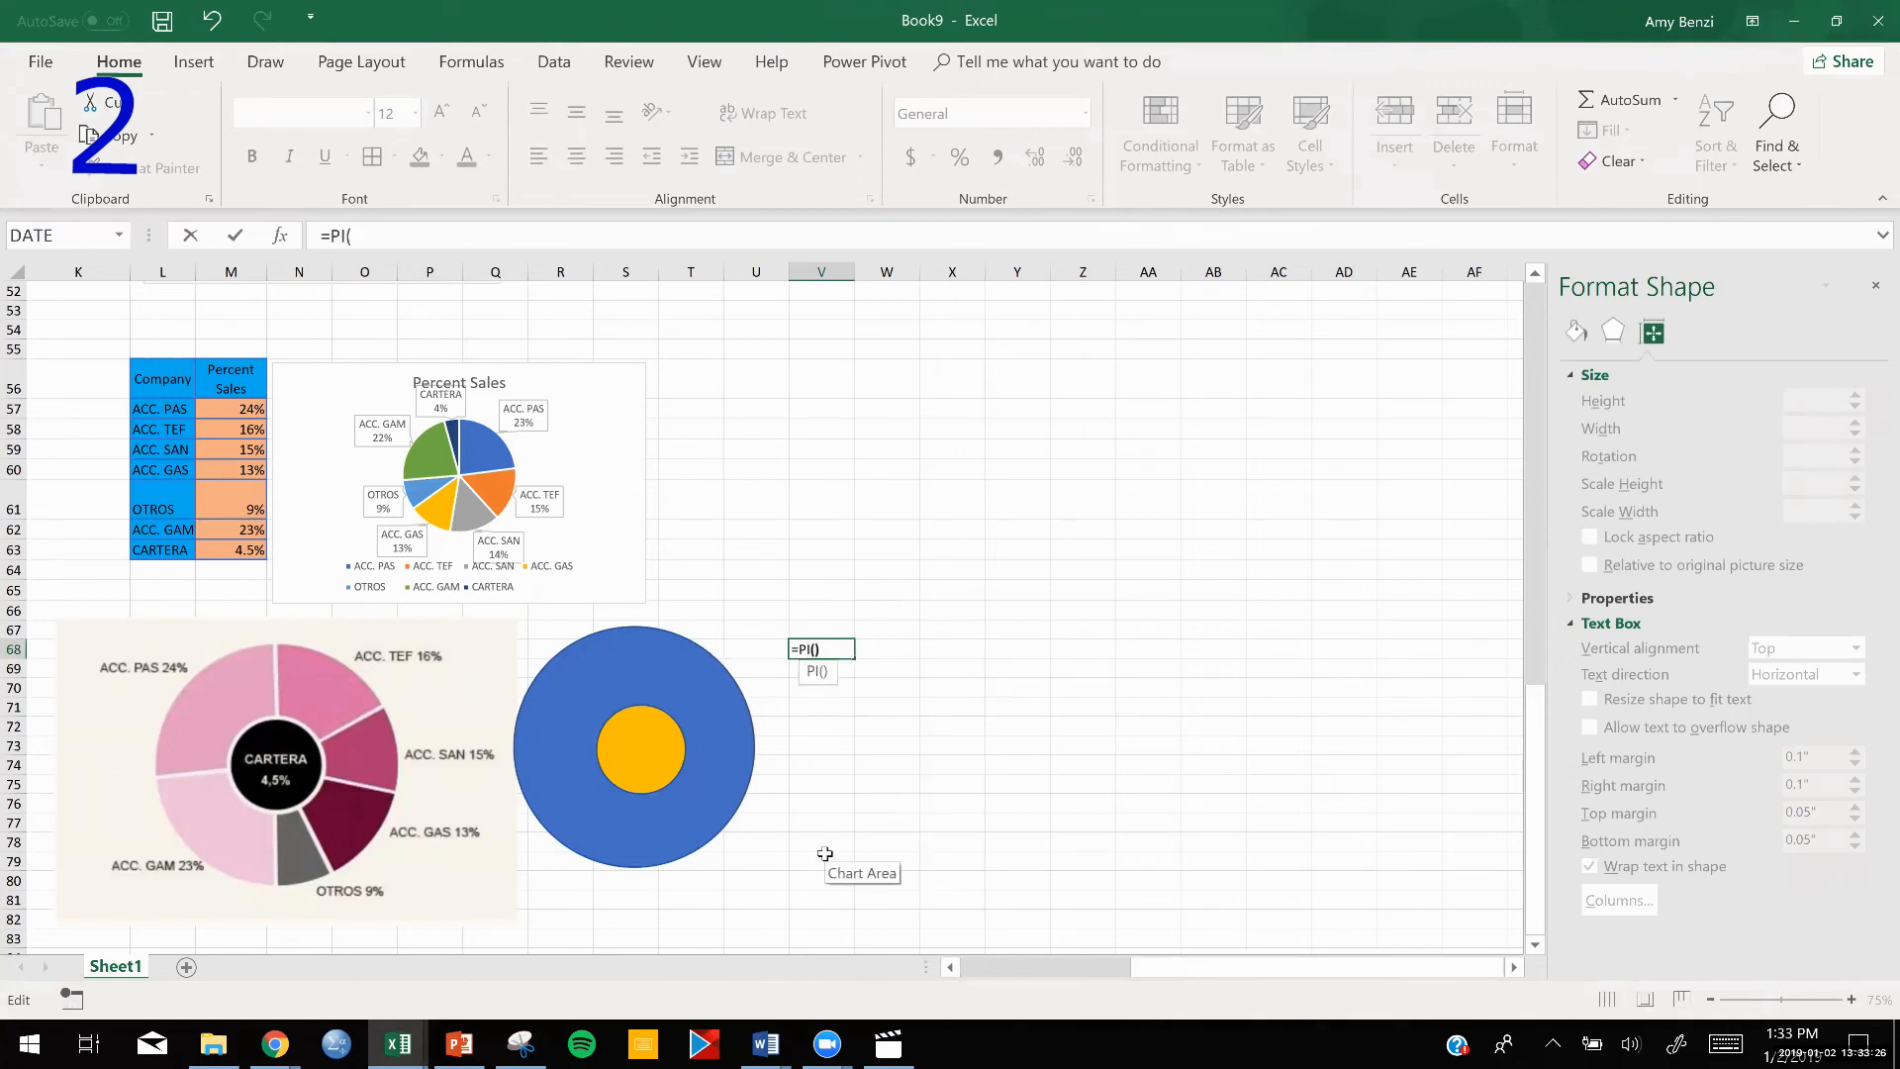
pyautogui.write(')')
pyautogui.scroll(-1, 825, 854)
pyautogui.hscroll(-1, 825, 854)
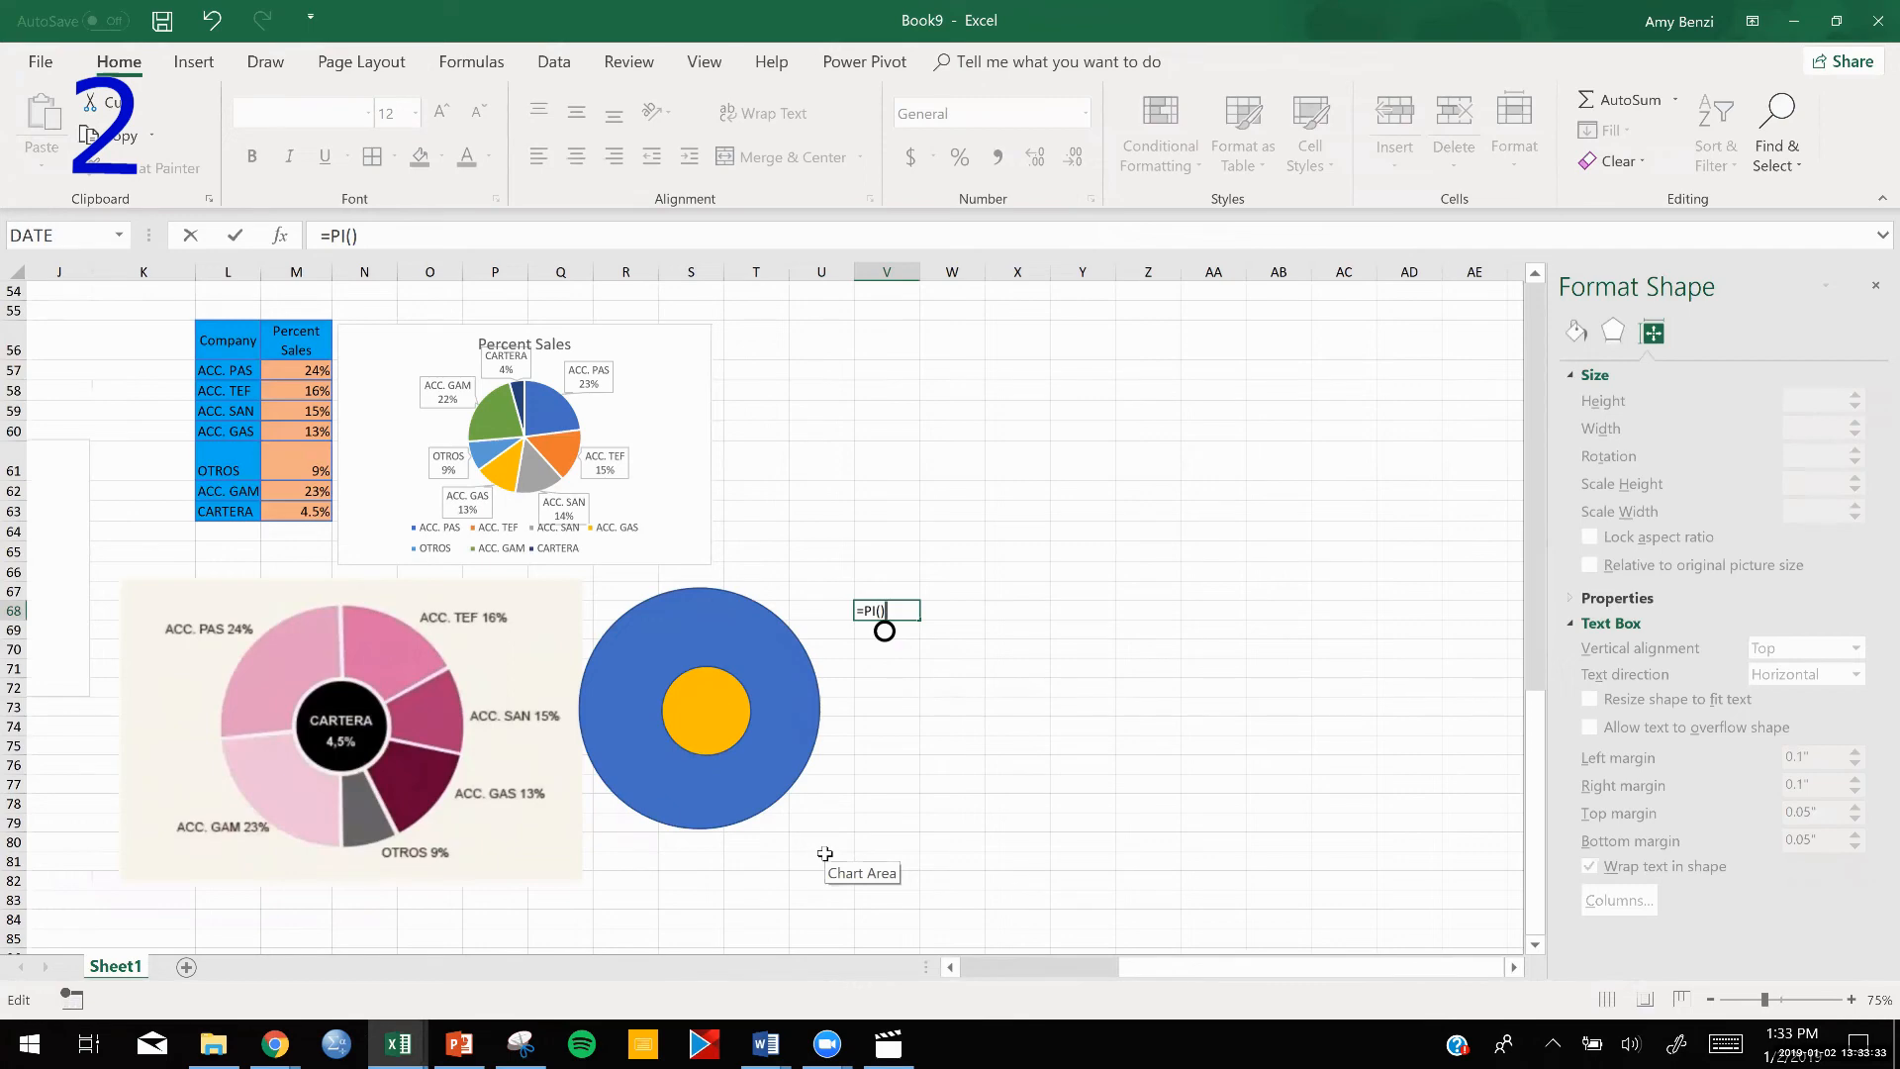
pyautogui.press('Return')
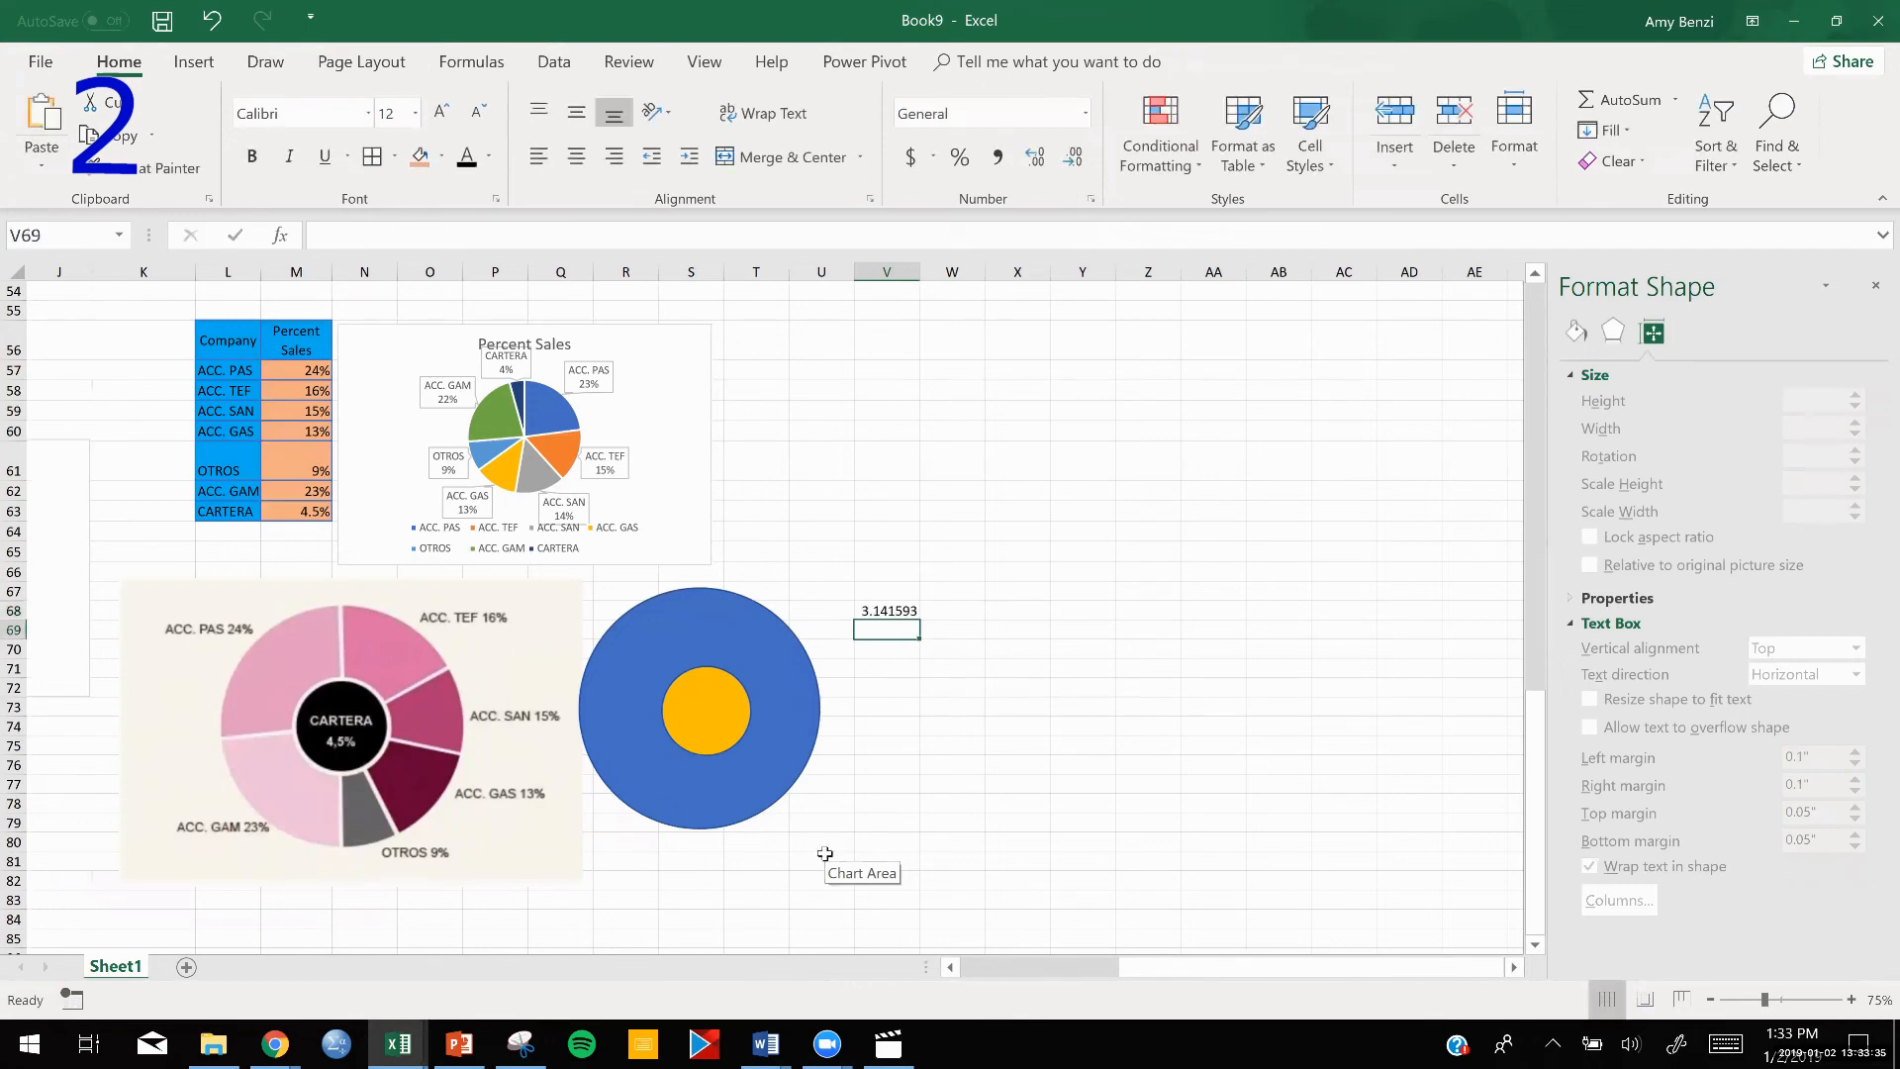
# Extend the formula in V68 to calculate the large circle's area as =PI()*(.5*2.7)^2.
pyautogui.scroll(4, 825, 854)
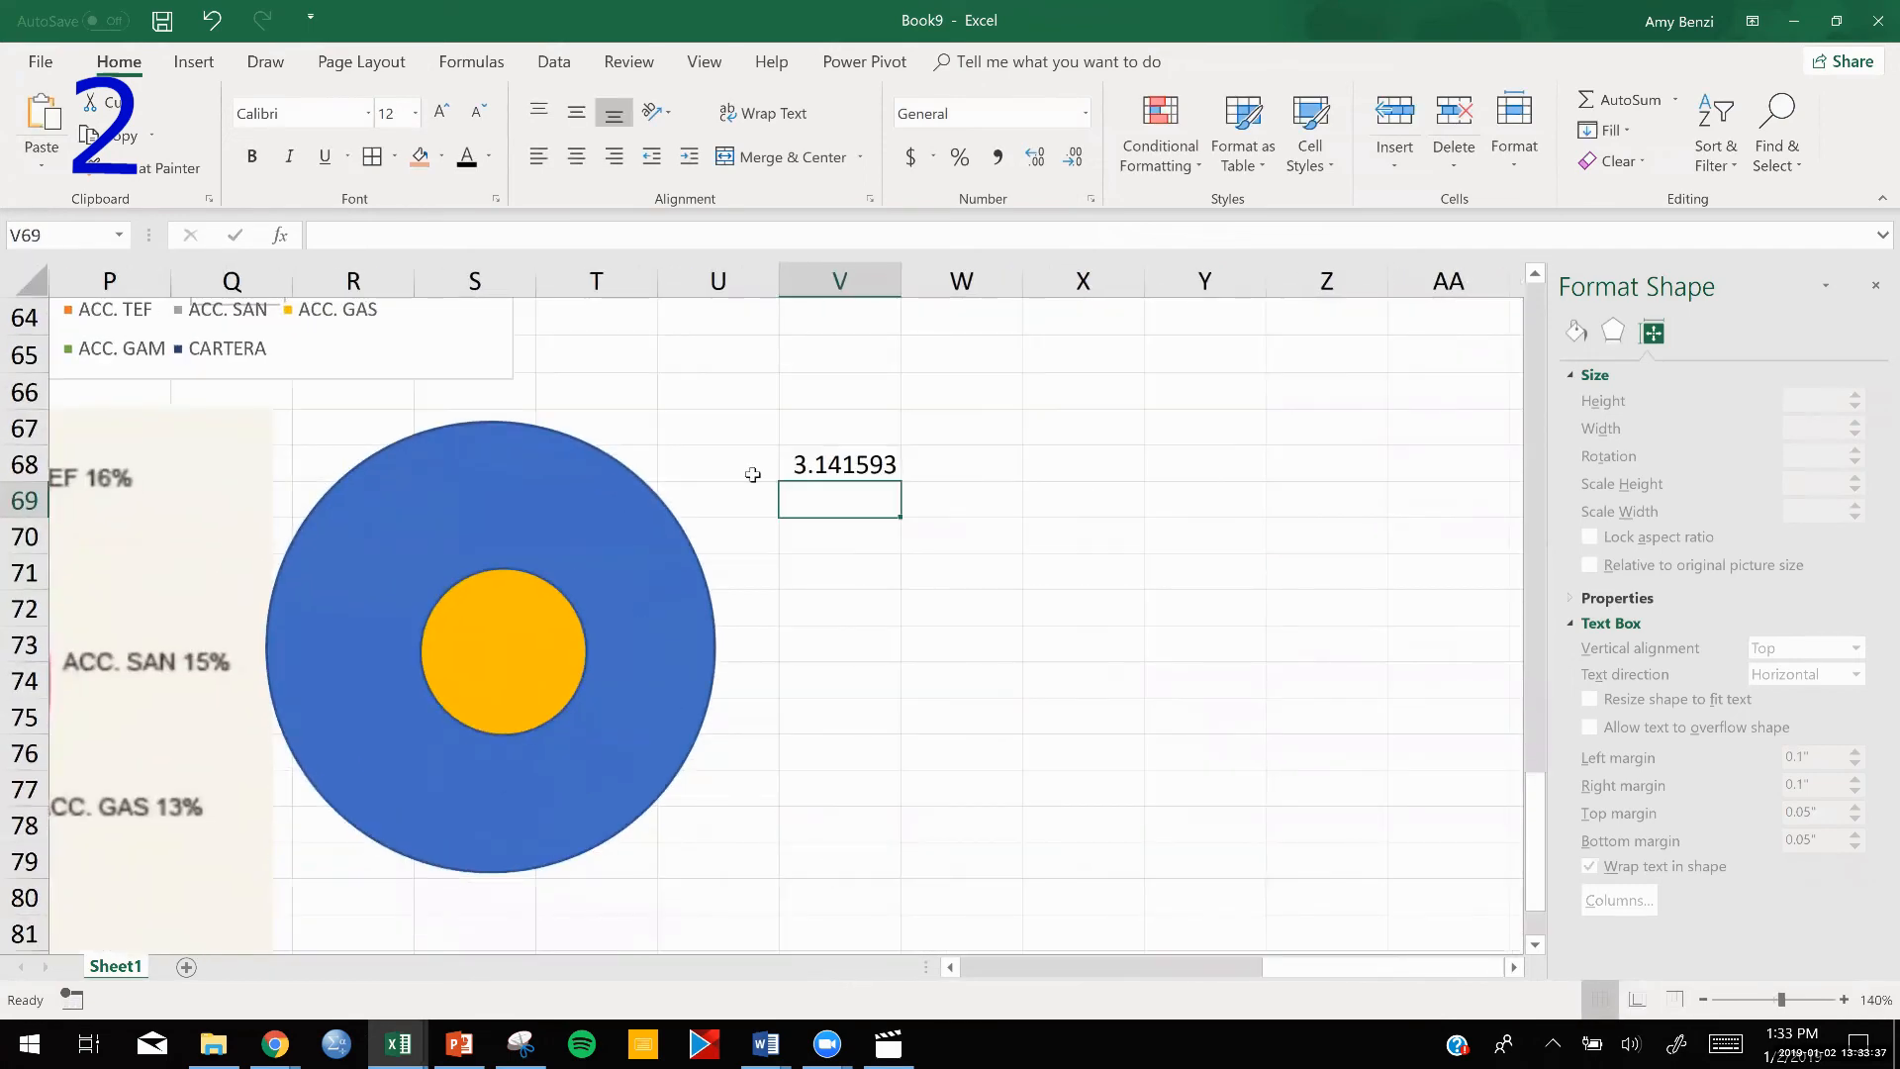
pyautogui.doubleClick(815, 465)
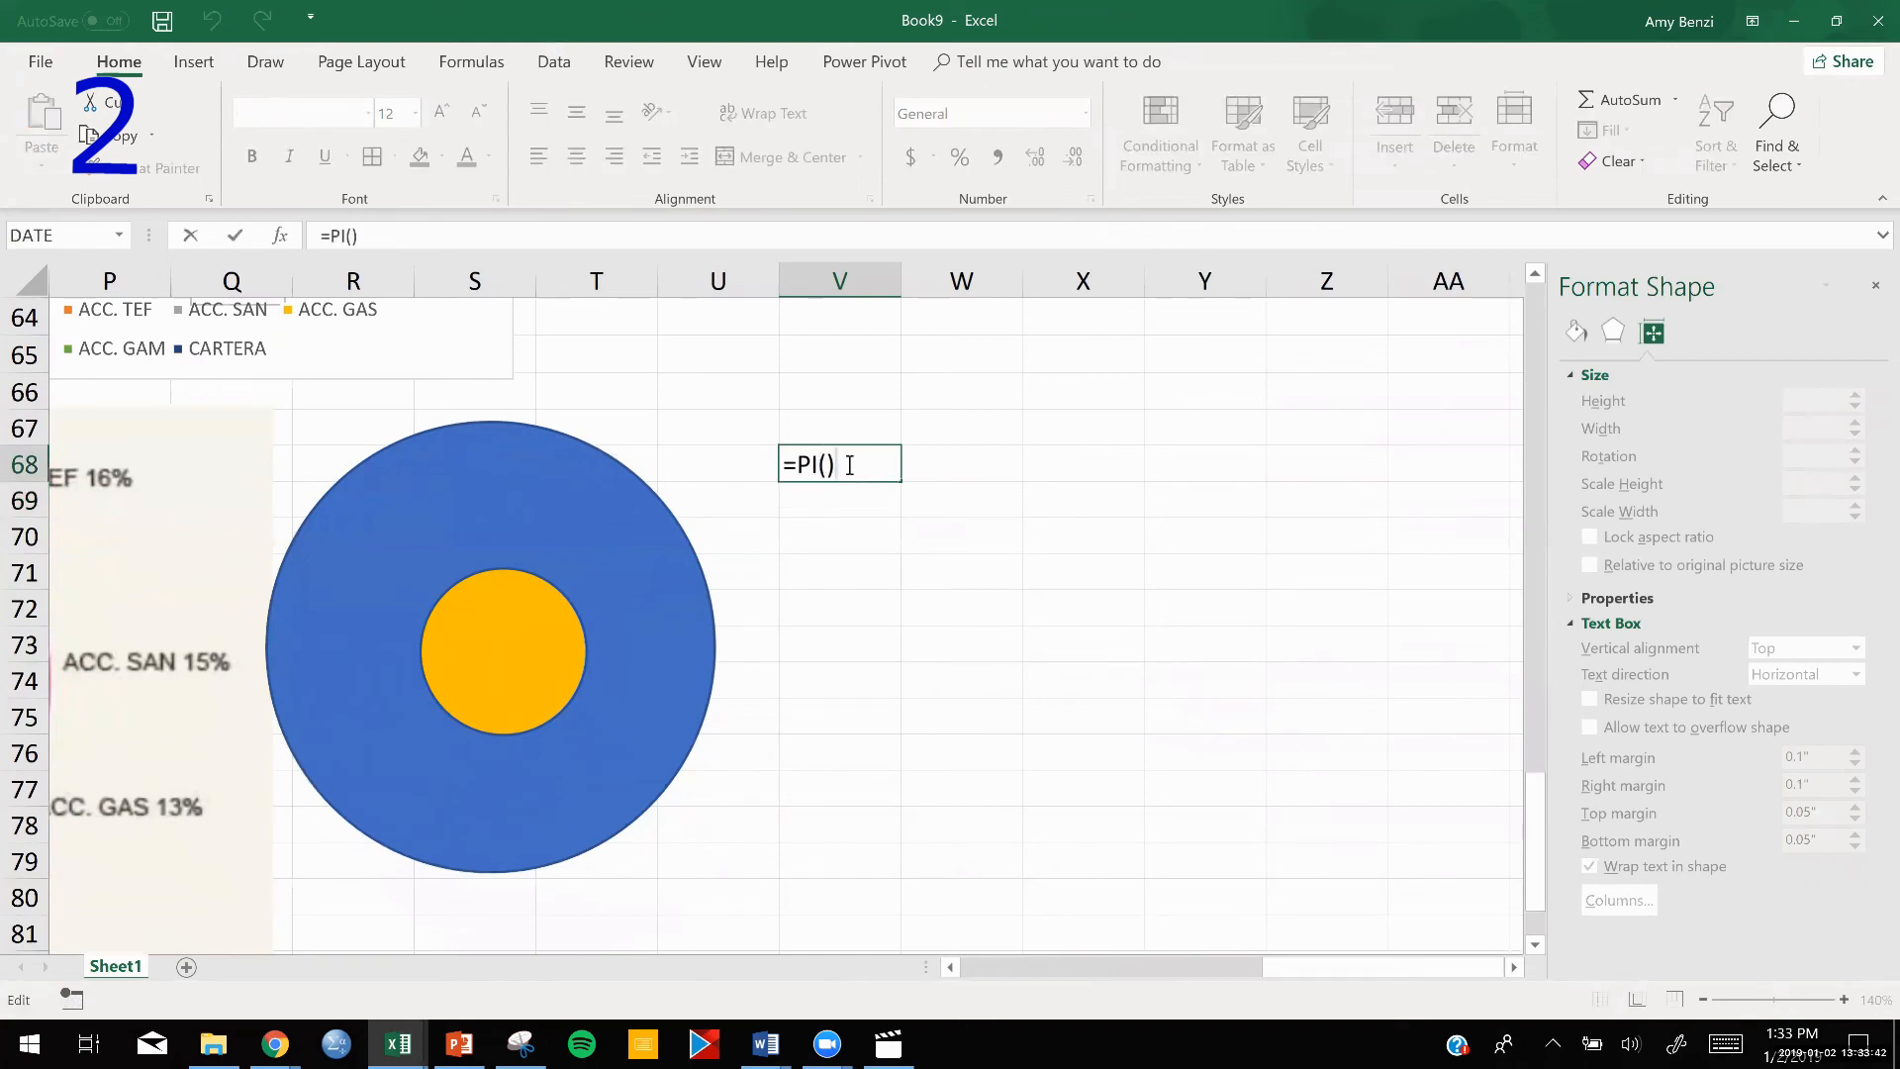
pyautogui.write('*')
pyautogui.write('(')
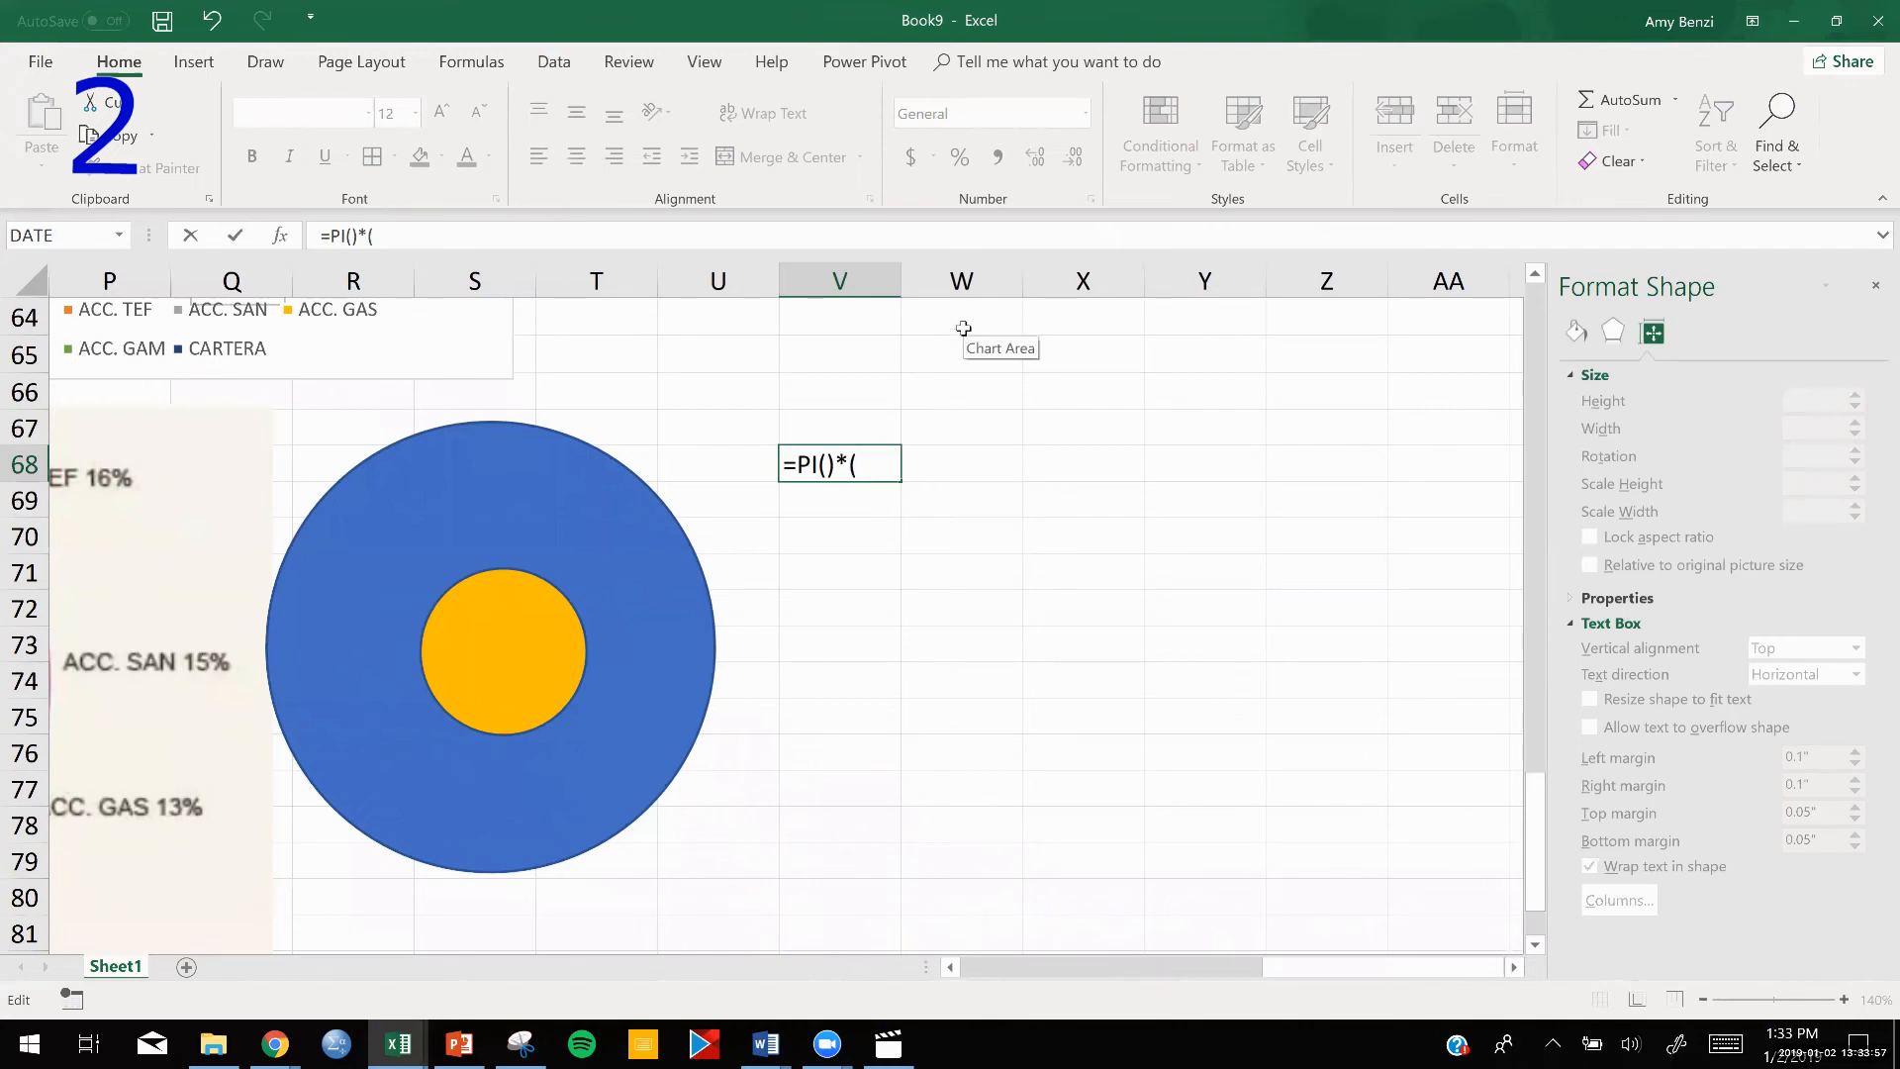
pyautogui.write('.5*2.7)^')
pyautogui.write('2')
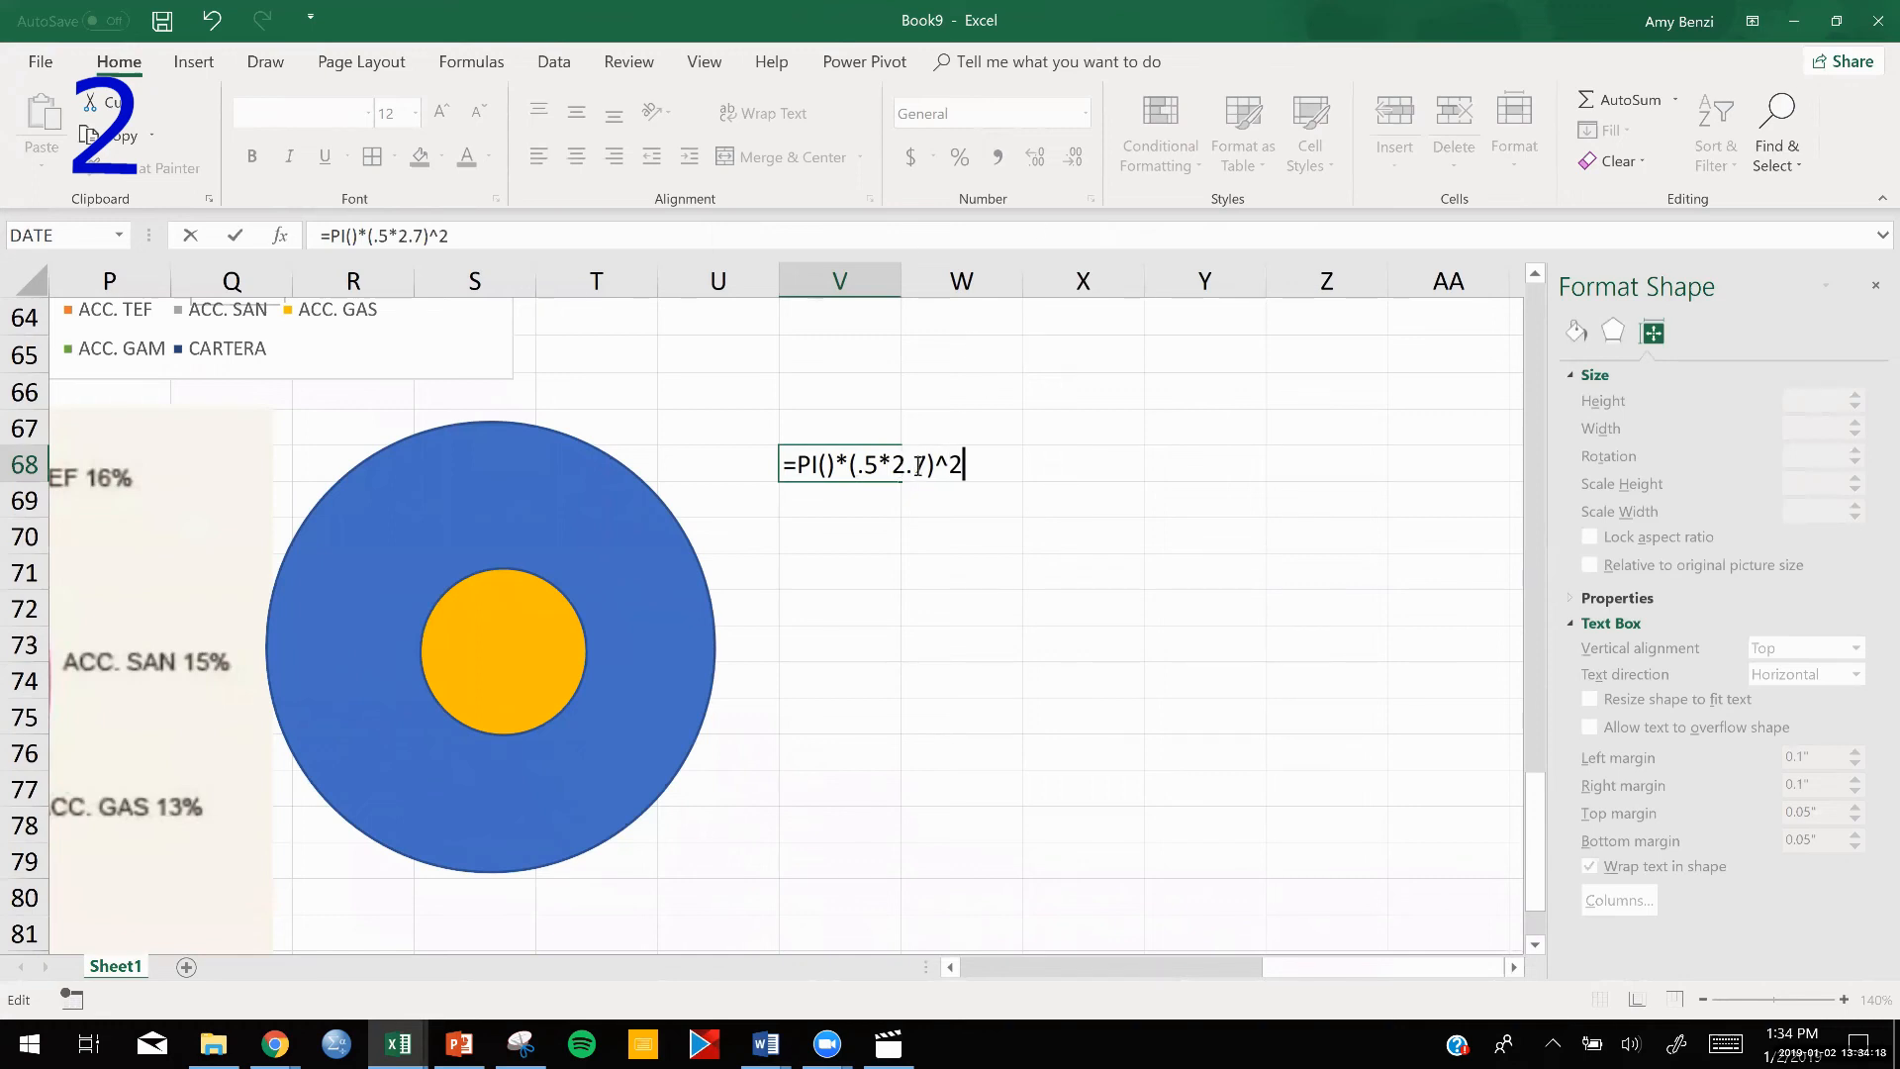
pyautogui.press('Return')
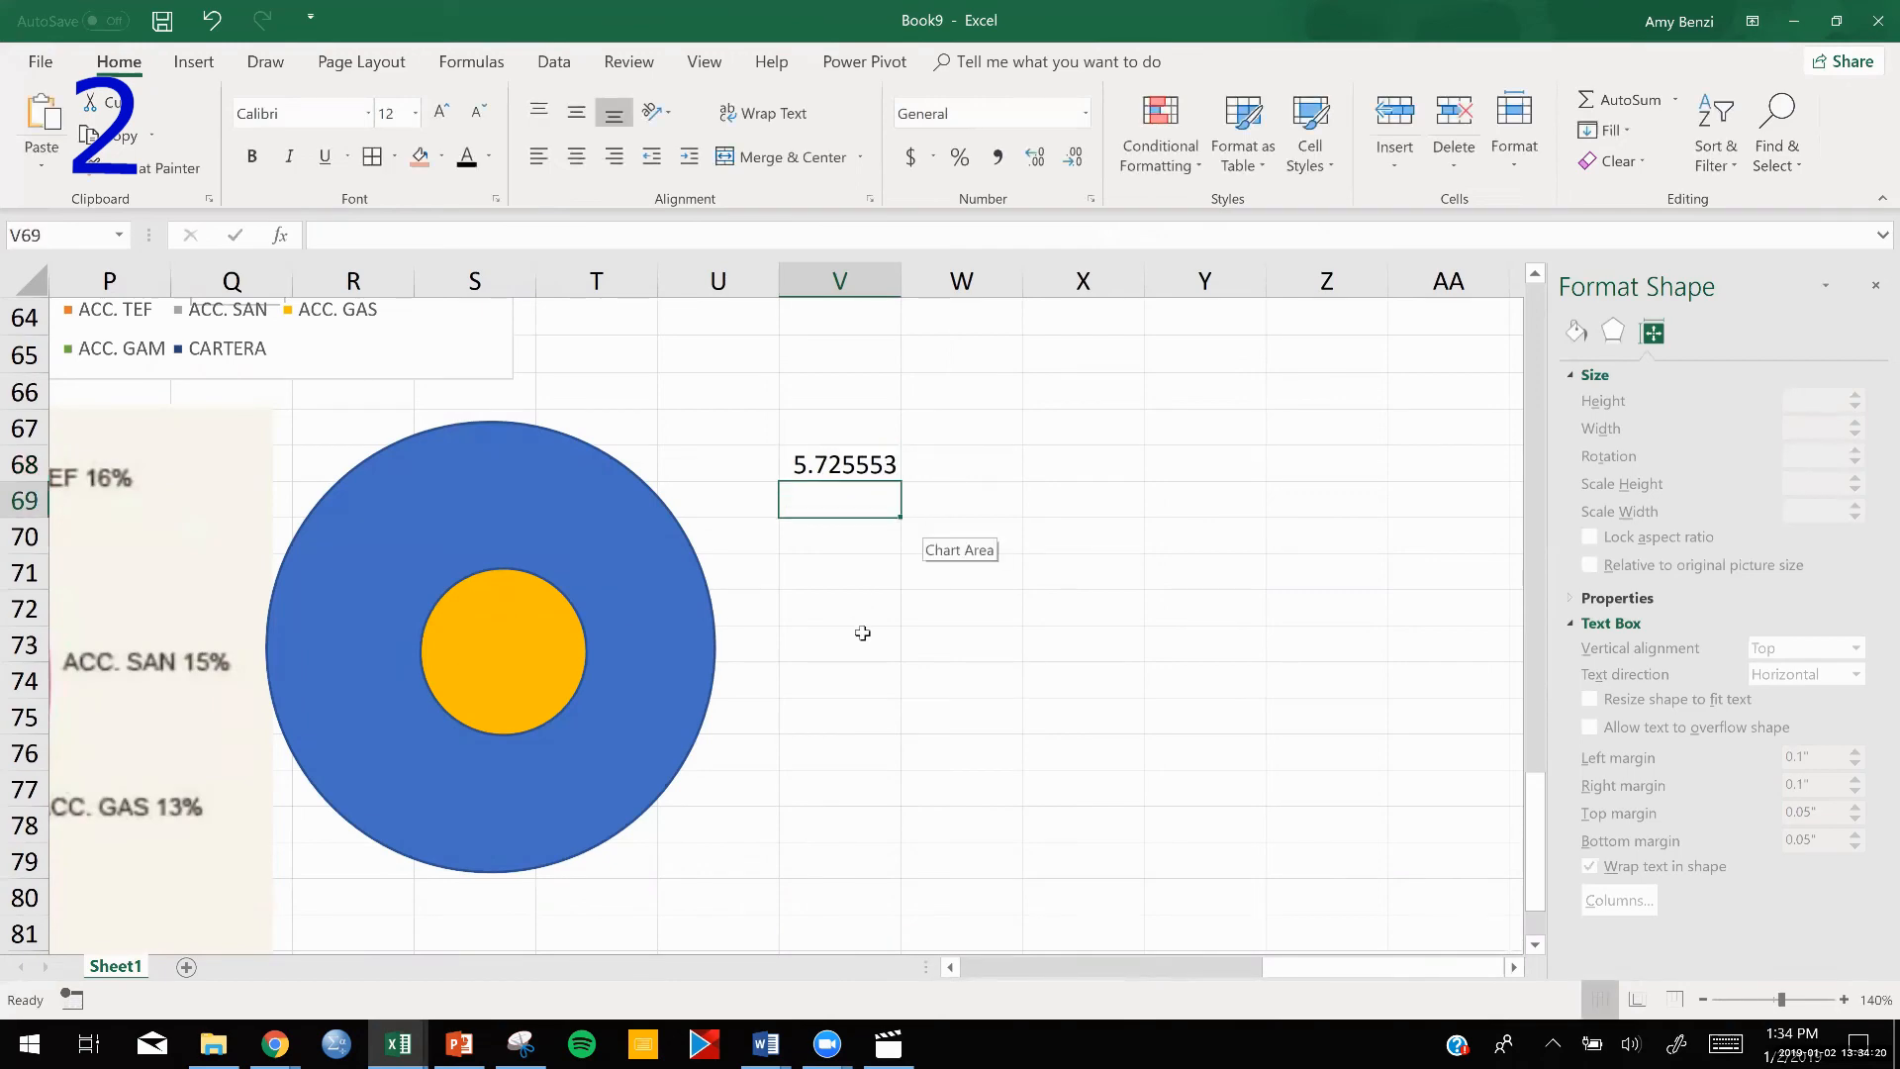
# Copy the area formula from V68 down to V69 and change its diameter to 1 for the small yellow circle.
pyautogui.scroll(-3, 863, 633)
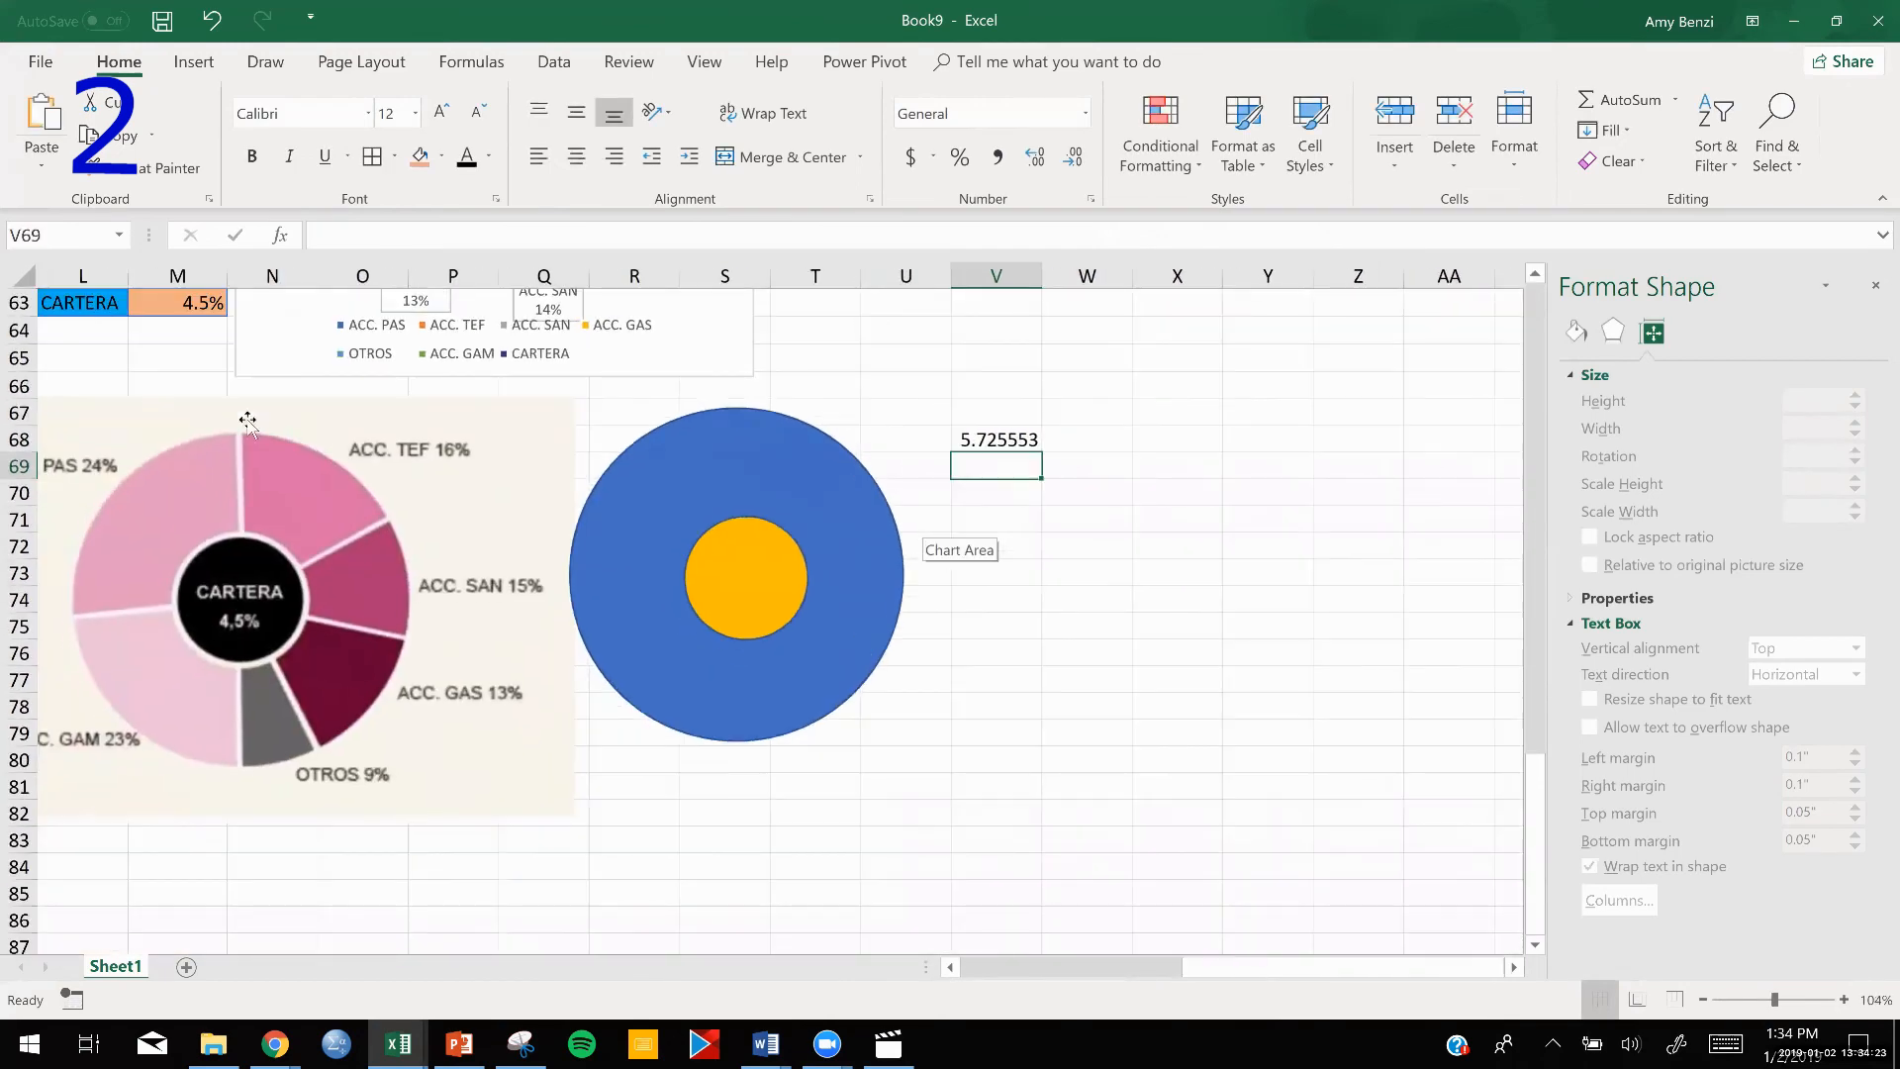
pyautogui.click(734, 465)
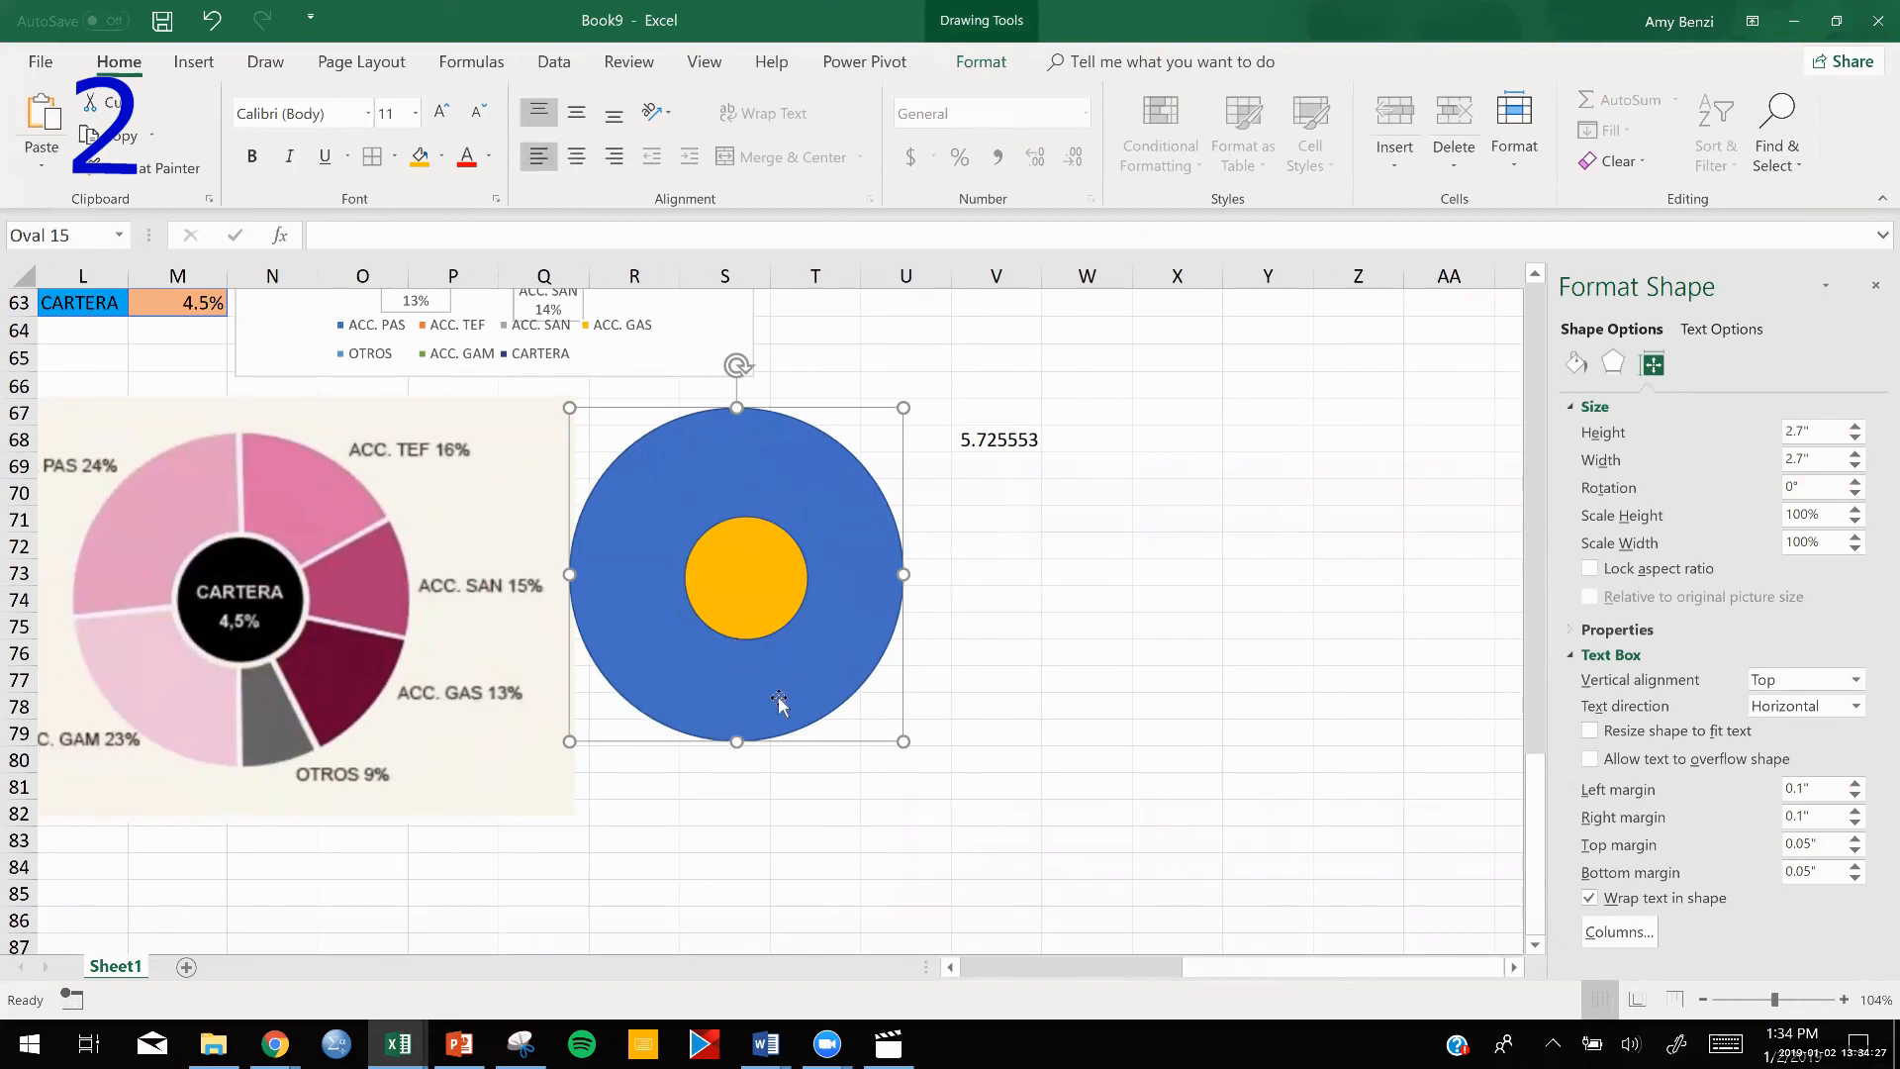
pyautogui.doubleClick(987, 440)
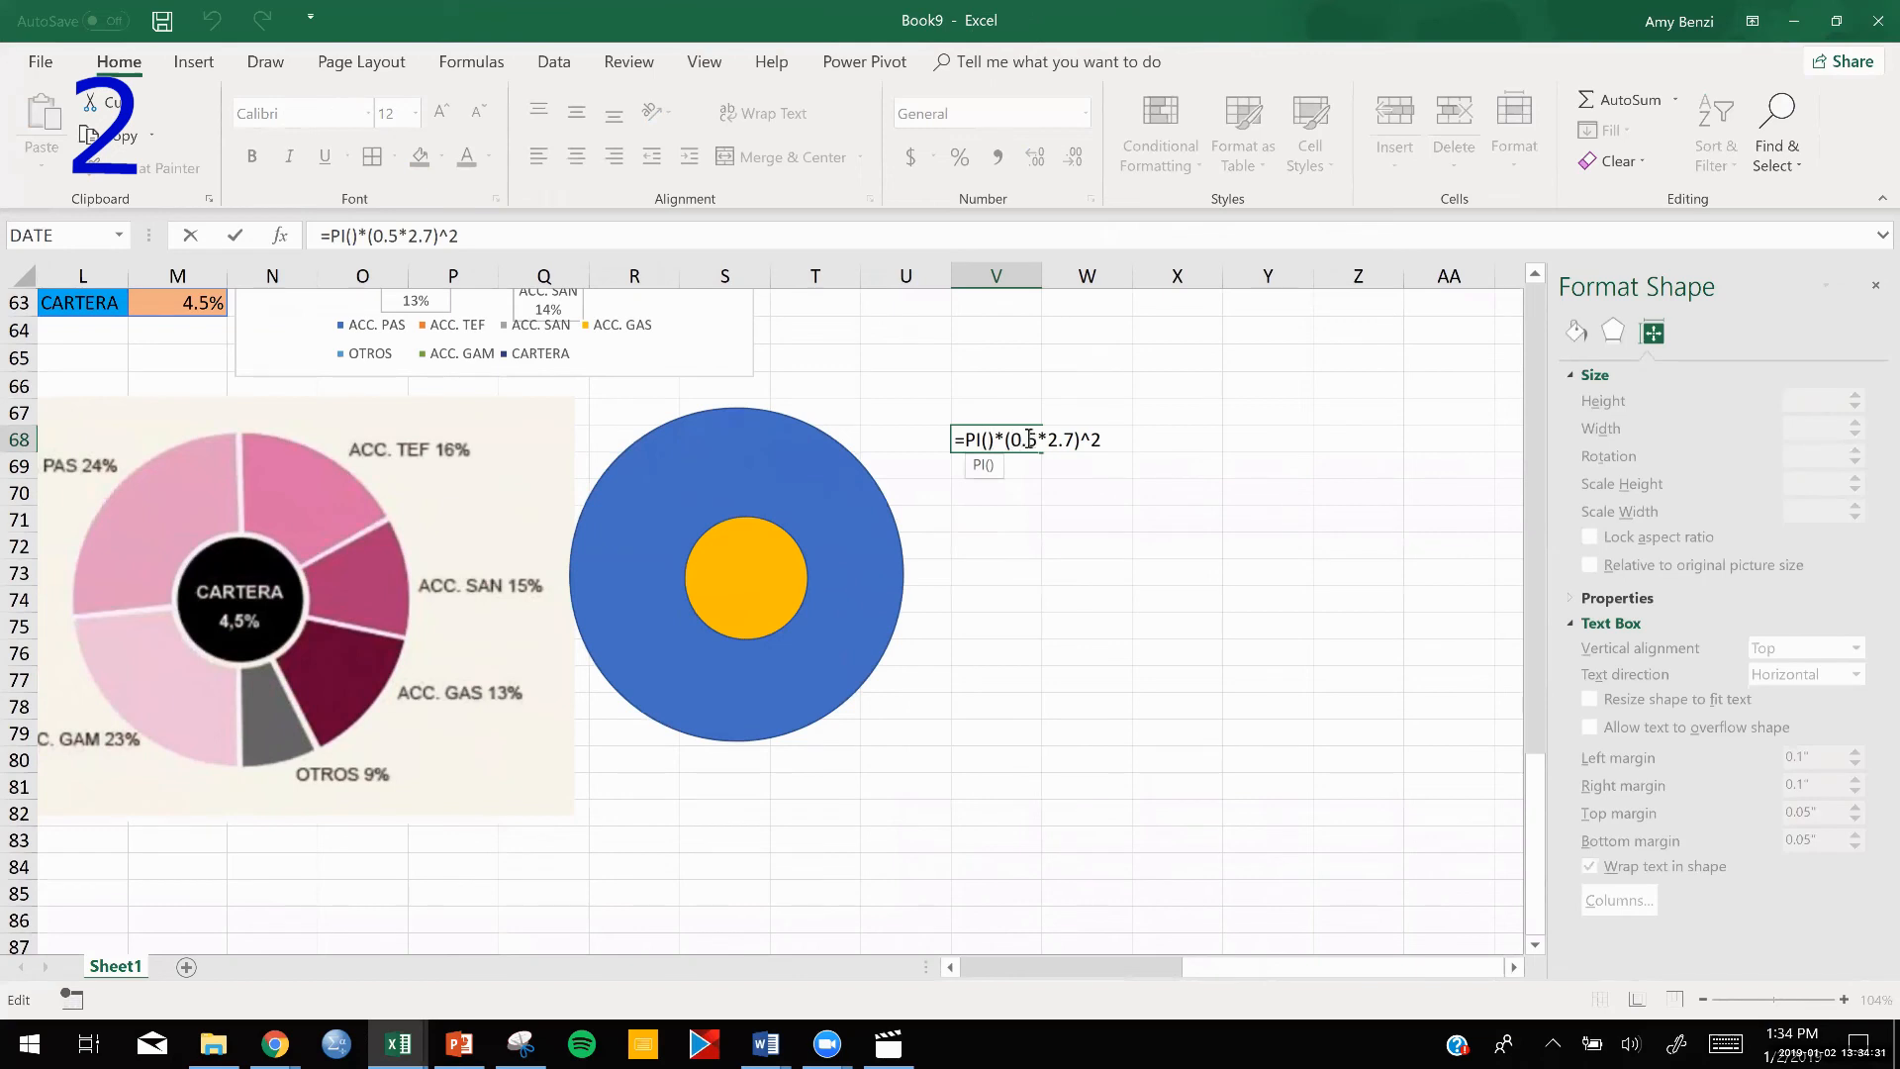
pyautogui.press('Return')
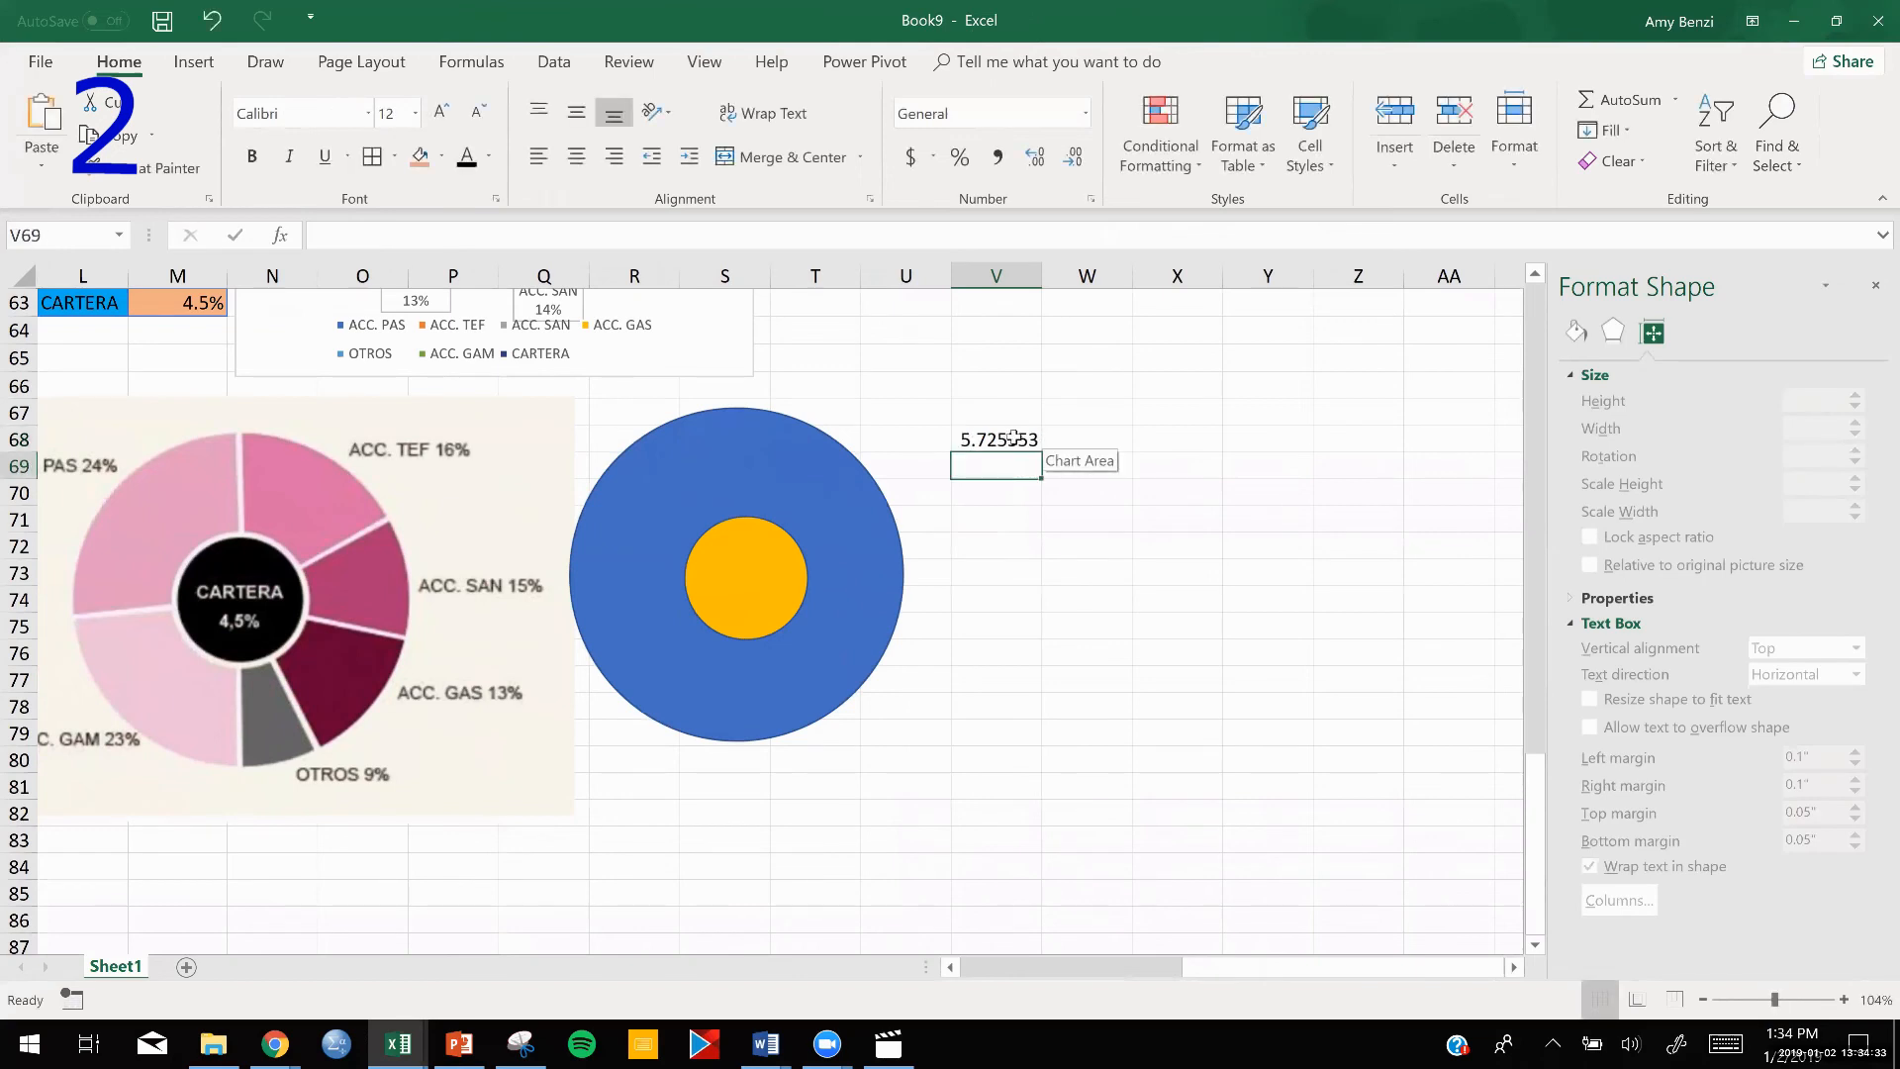
pyautogui.click(1008, 436)
pyautogui.moveTo(1040, 451); pyautogui.dragTo(1037, 485)
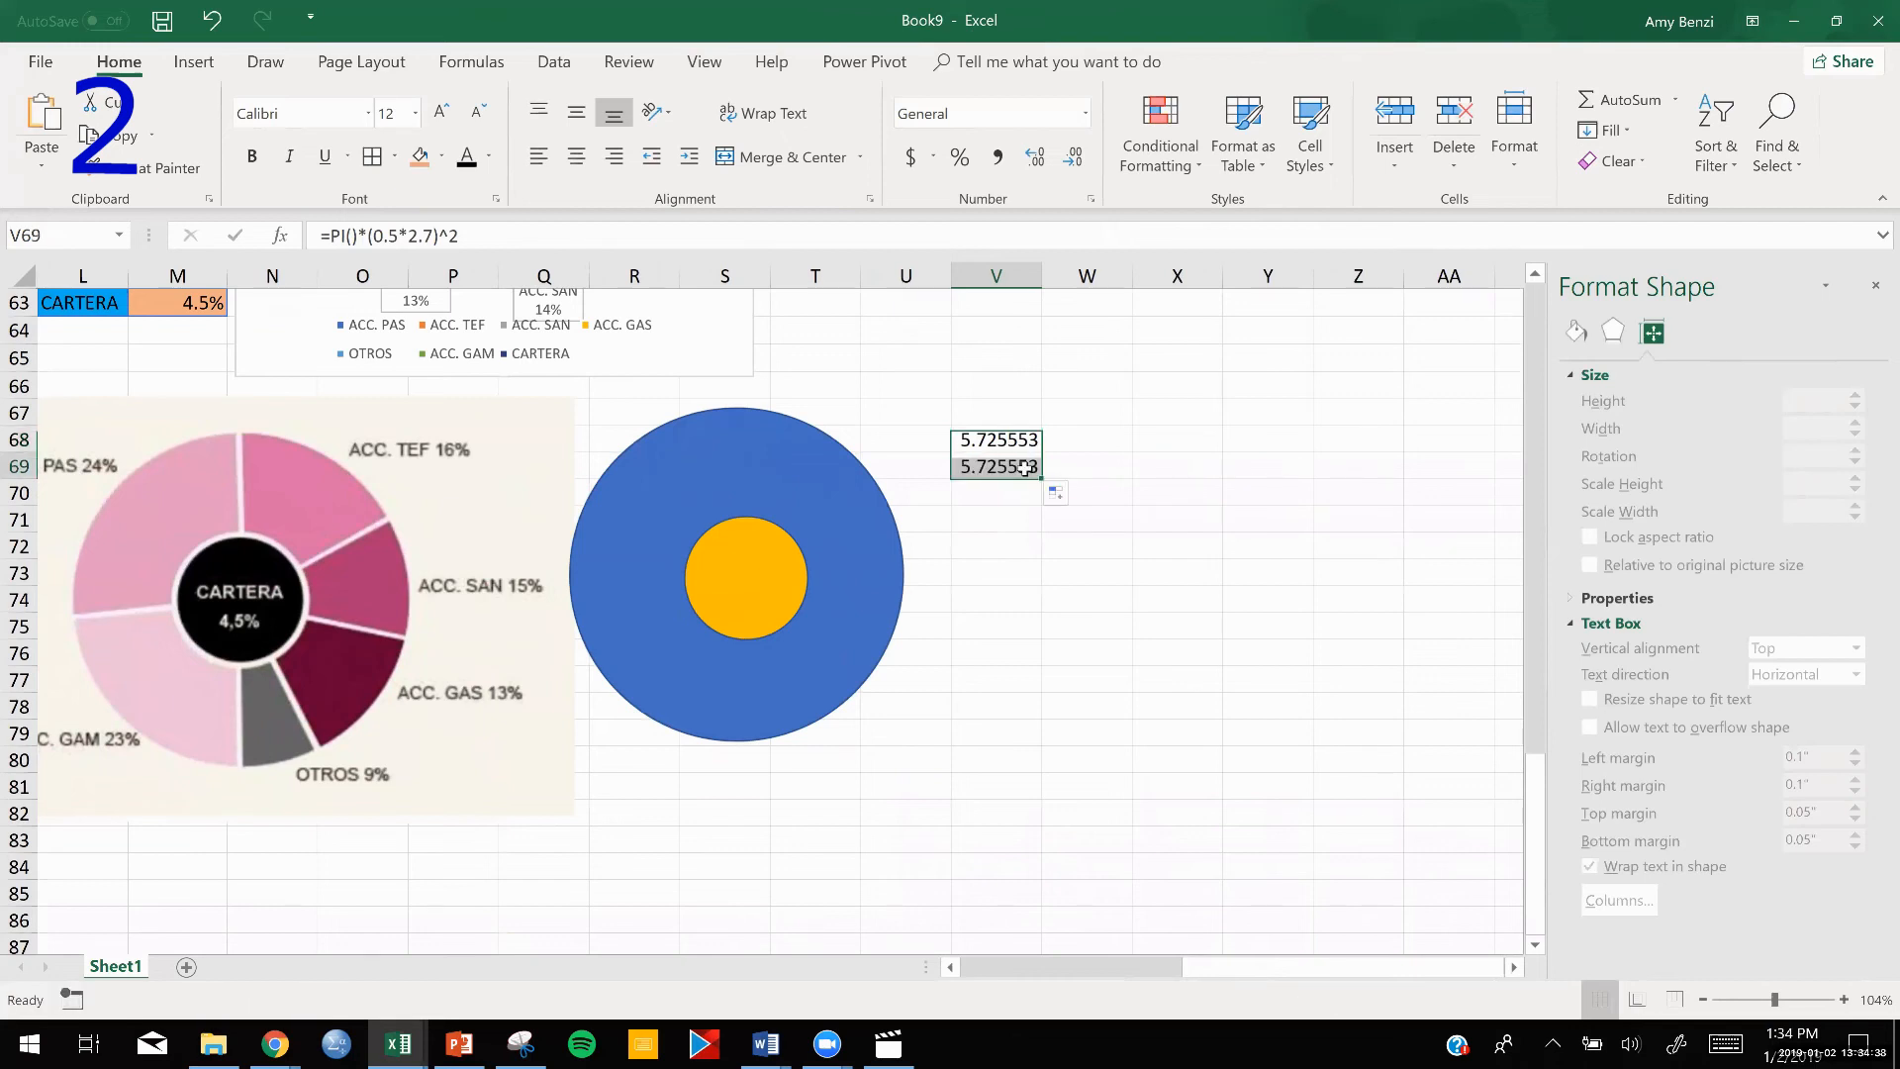
pyautogui.doubleClick(1025, 468)
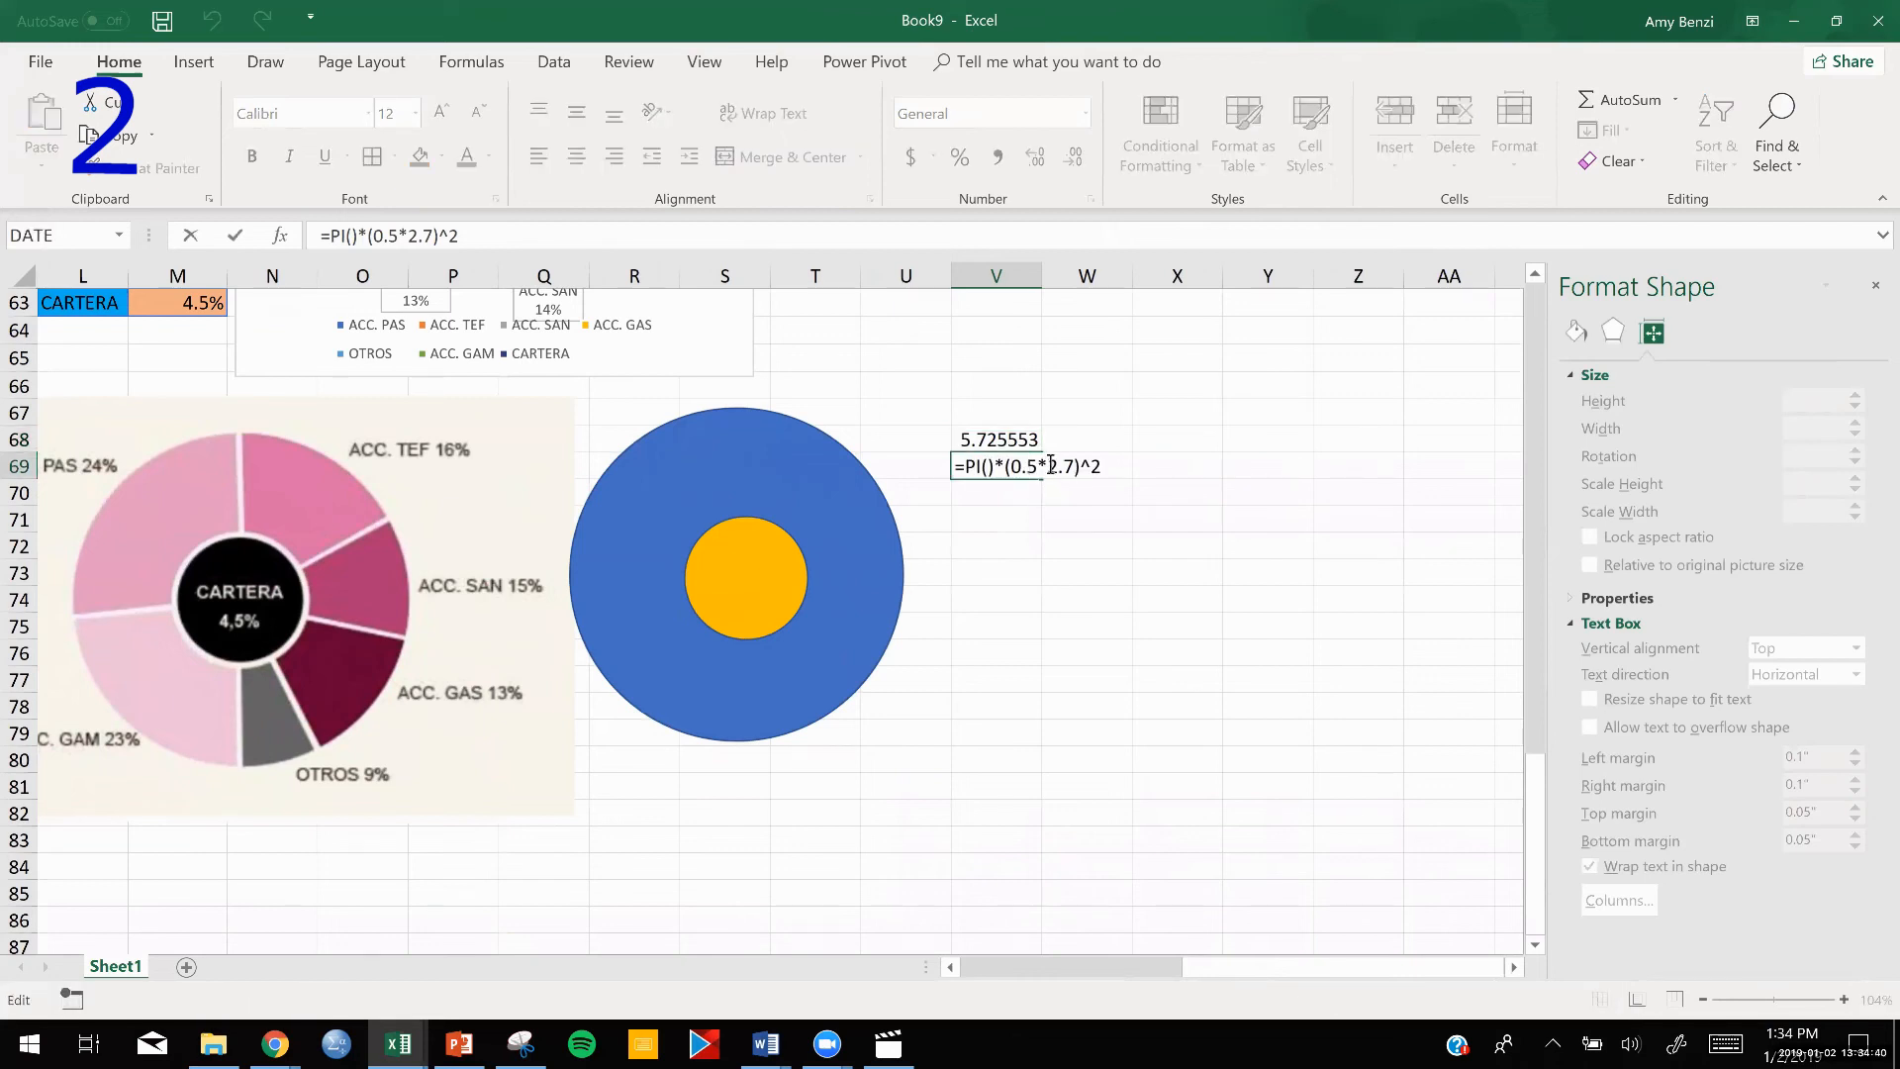
pyautogui.moveTo(1046, 467); pyautogui.dragTo(1069, 464)
pyautogui.write('1')
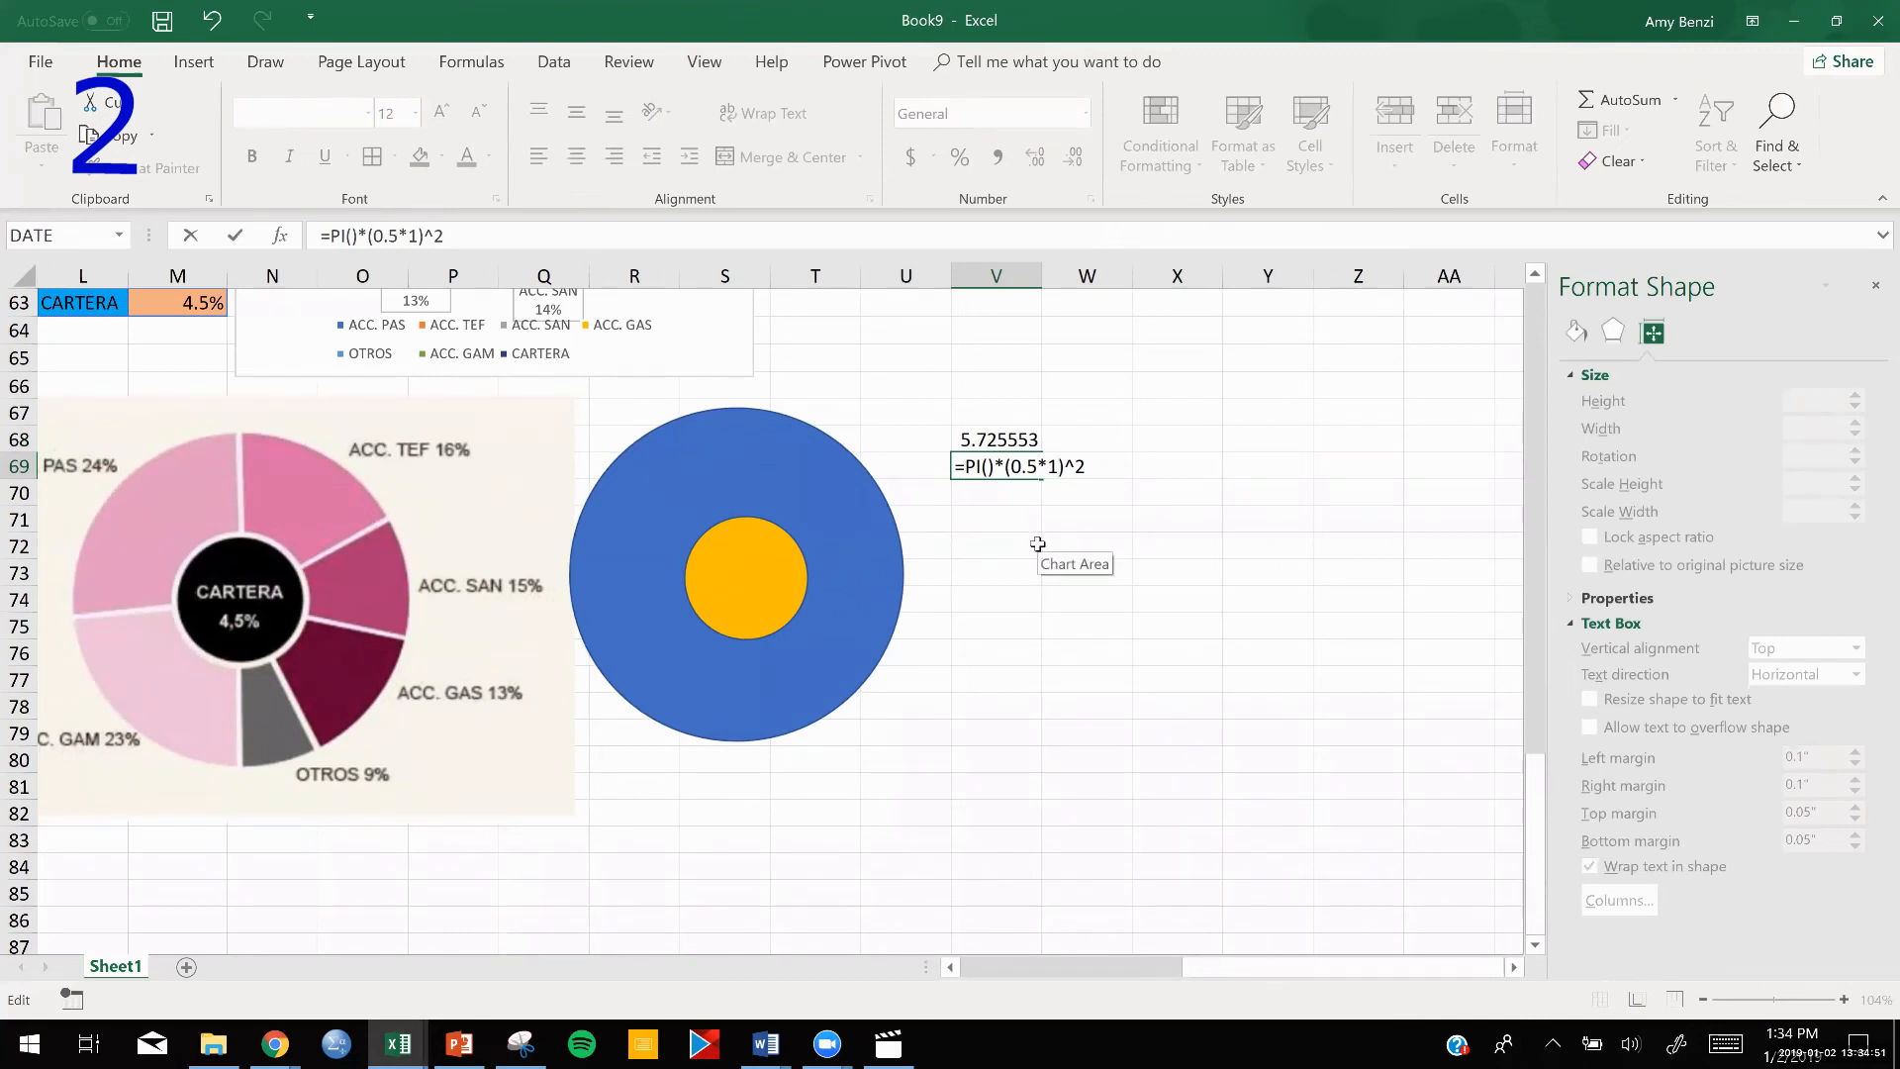
pyautogui.press('Return')
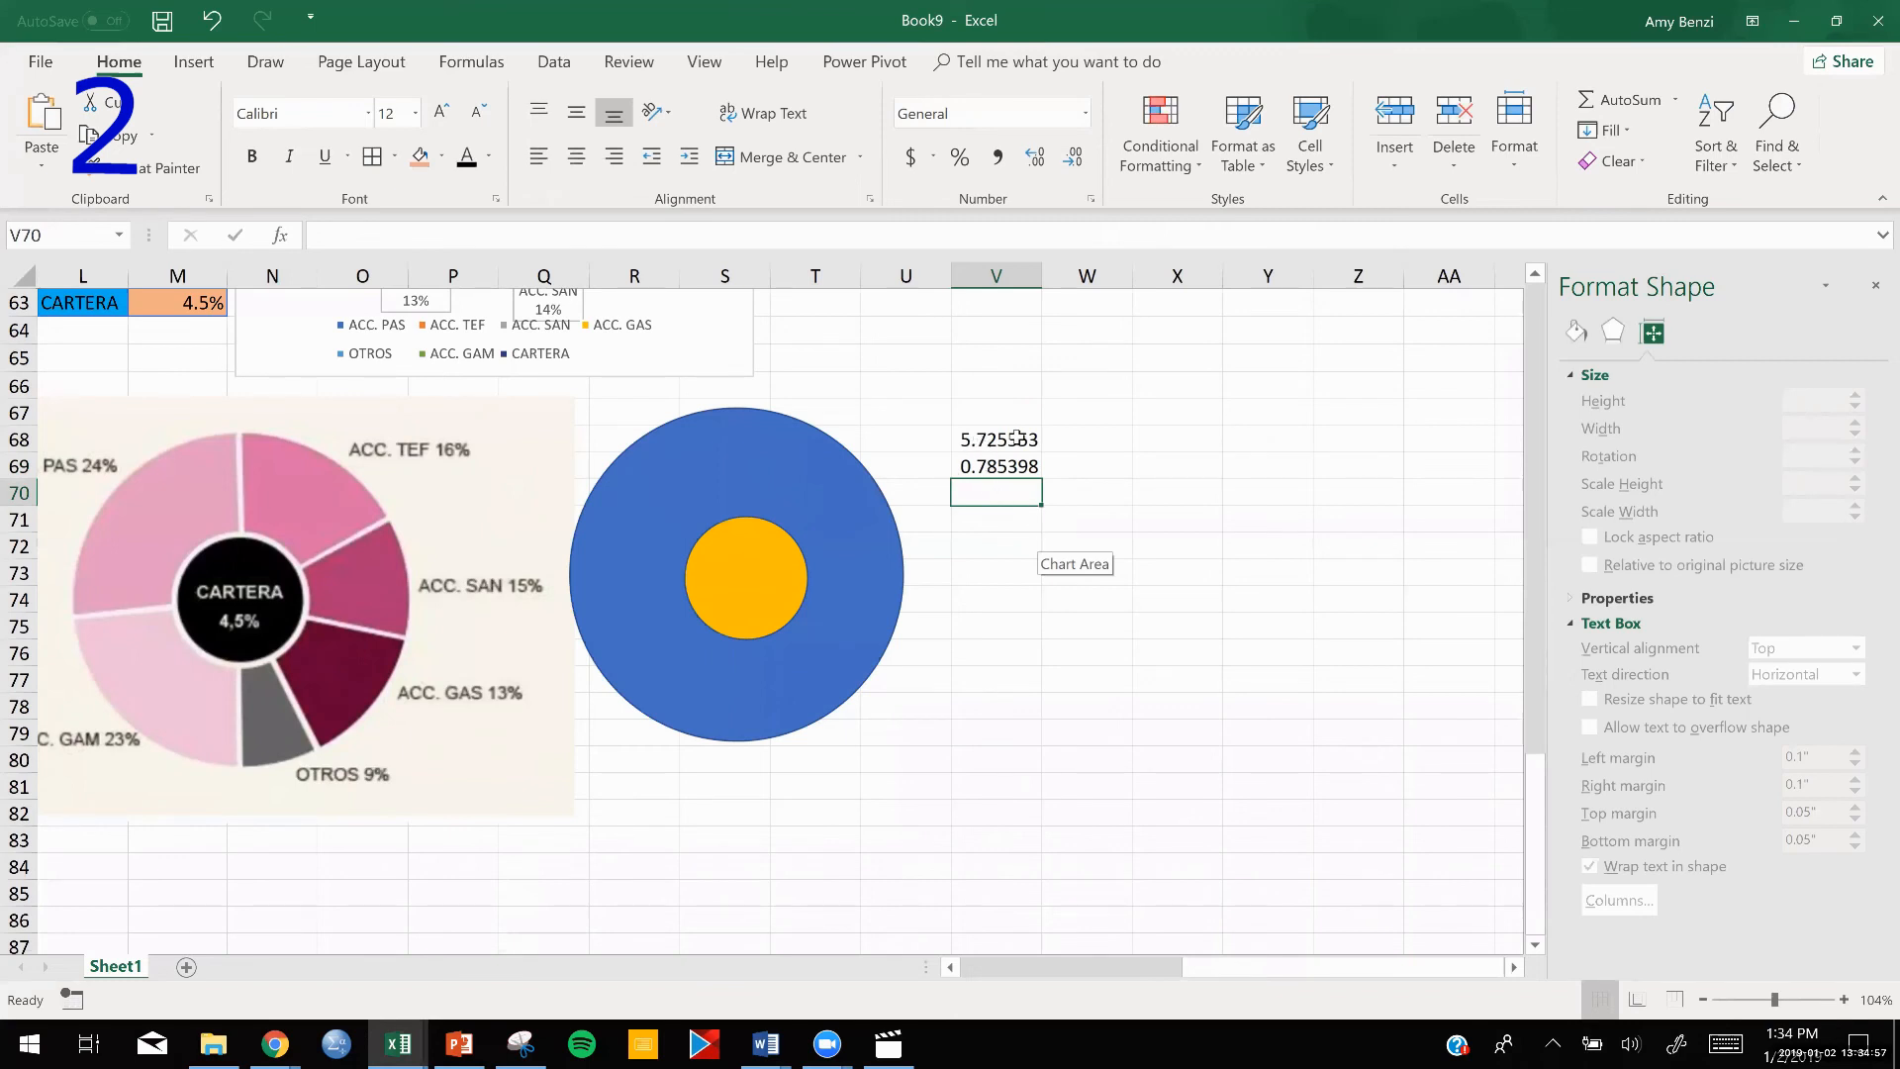
# Enter the formula =V69/V68 in cell V71 to calculate the small circle's share of the large circle's area.
pyautogui.doubleClick(989, 520)
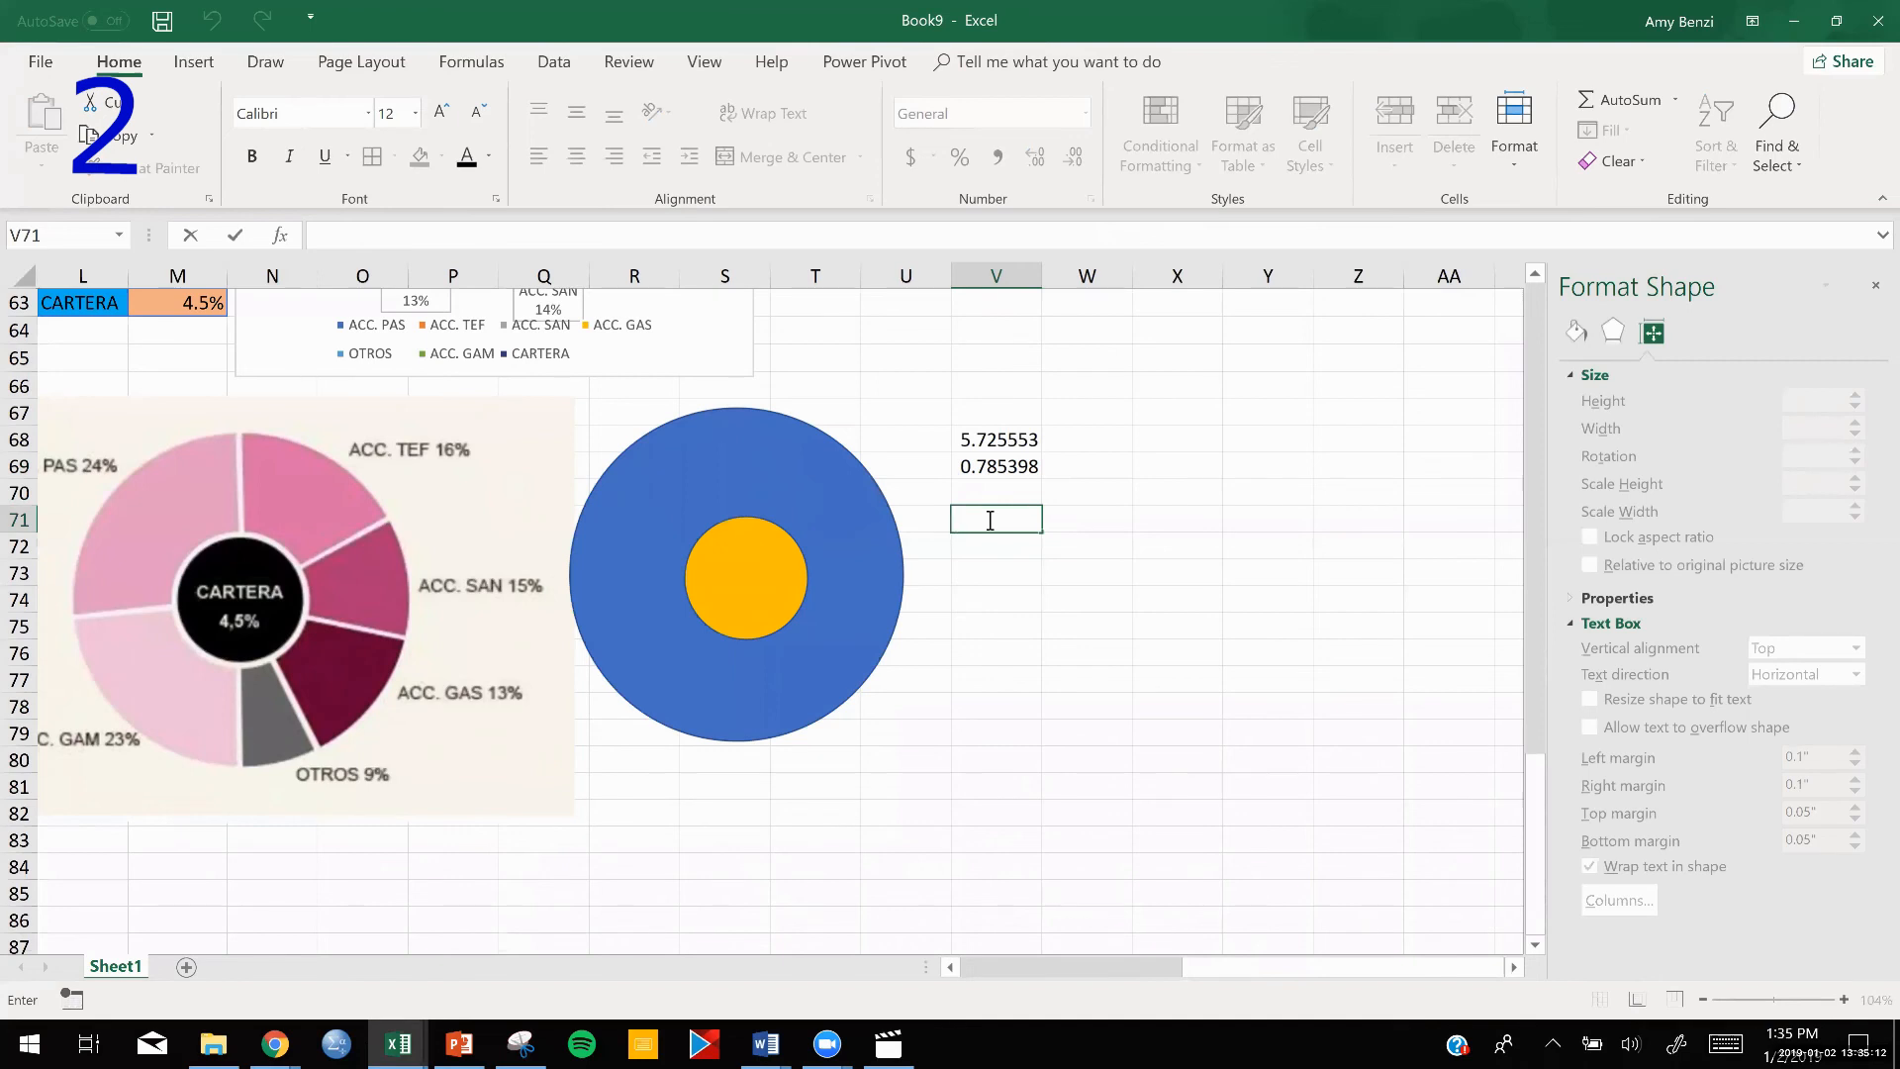
pyautogui.write('=')
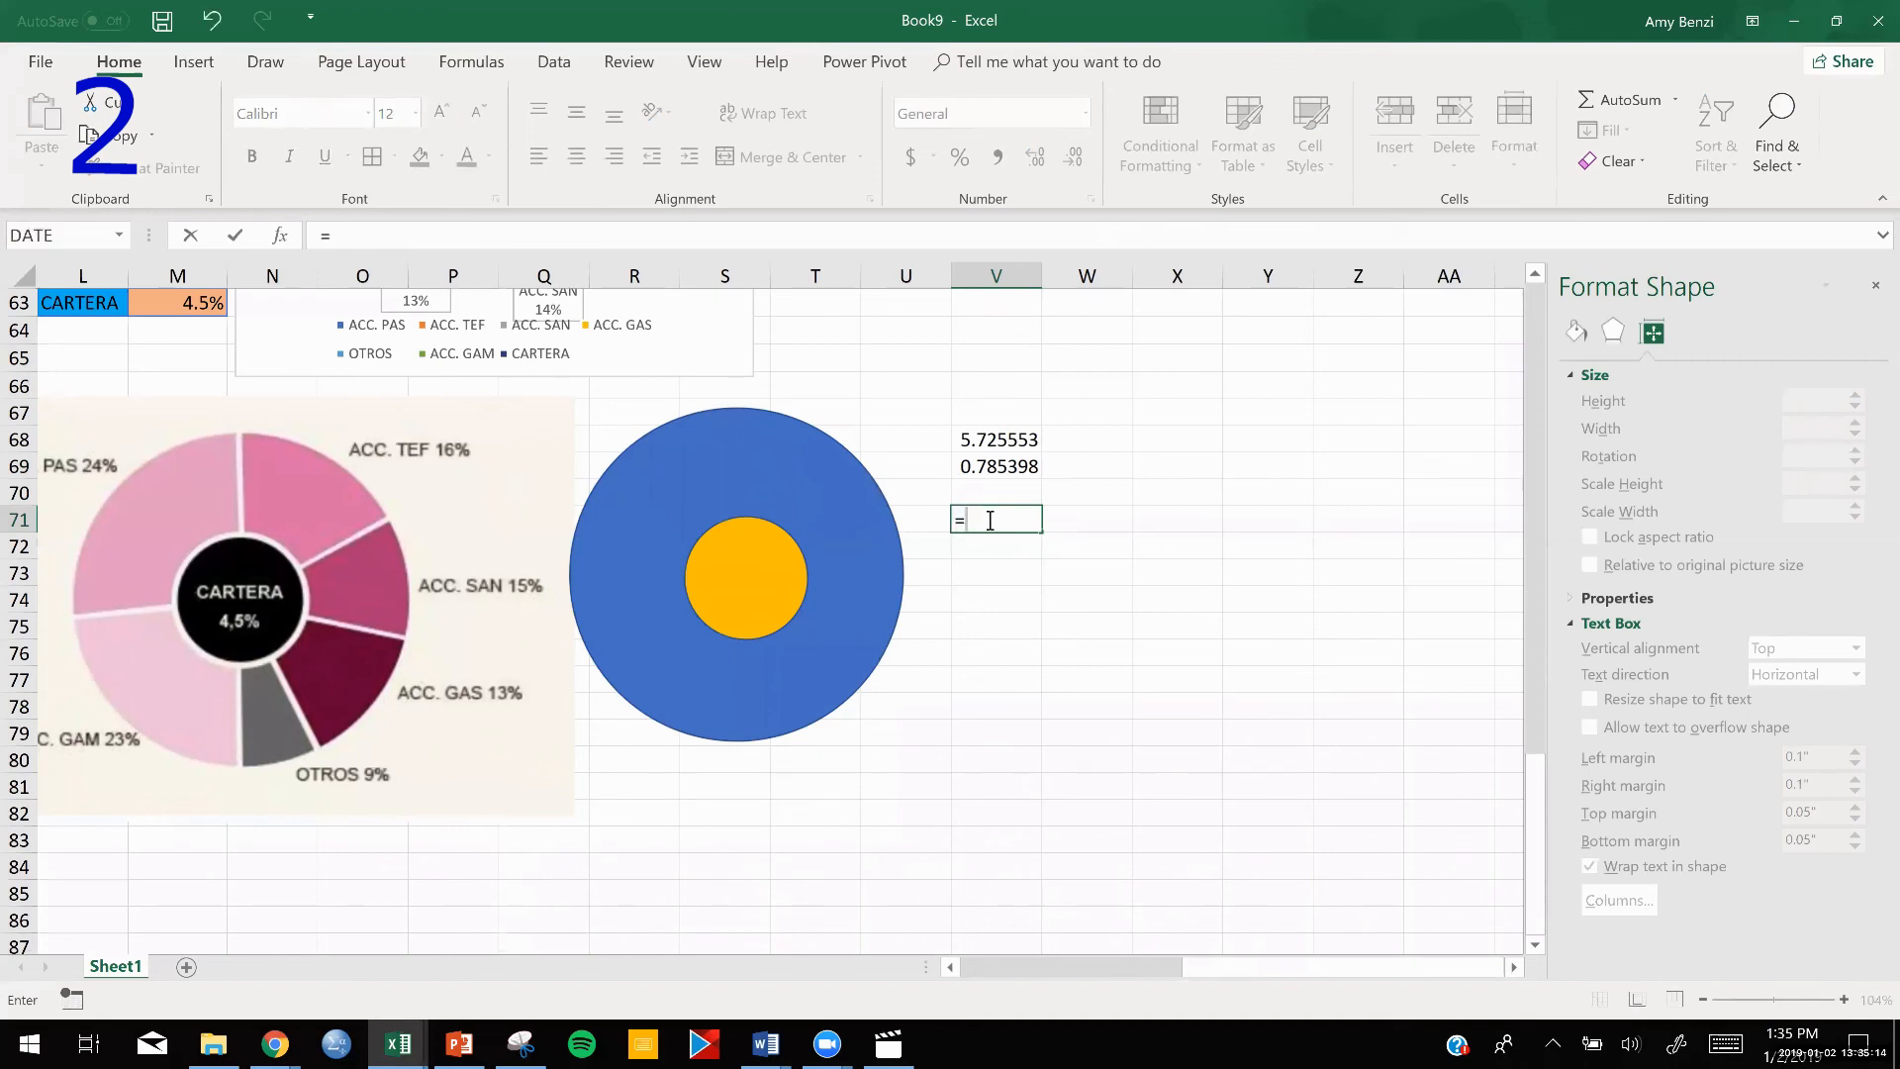
pyautogui.click(986, 470)
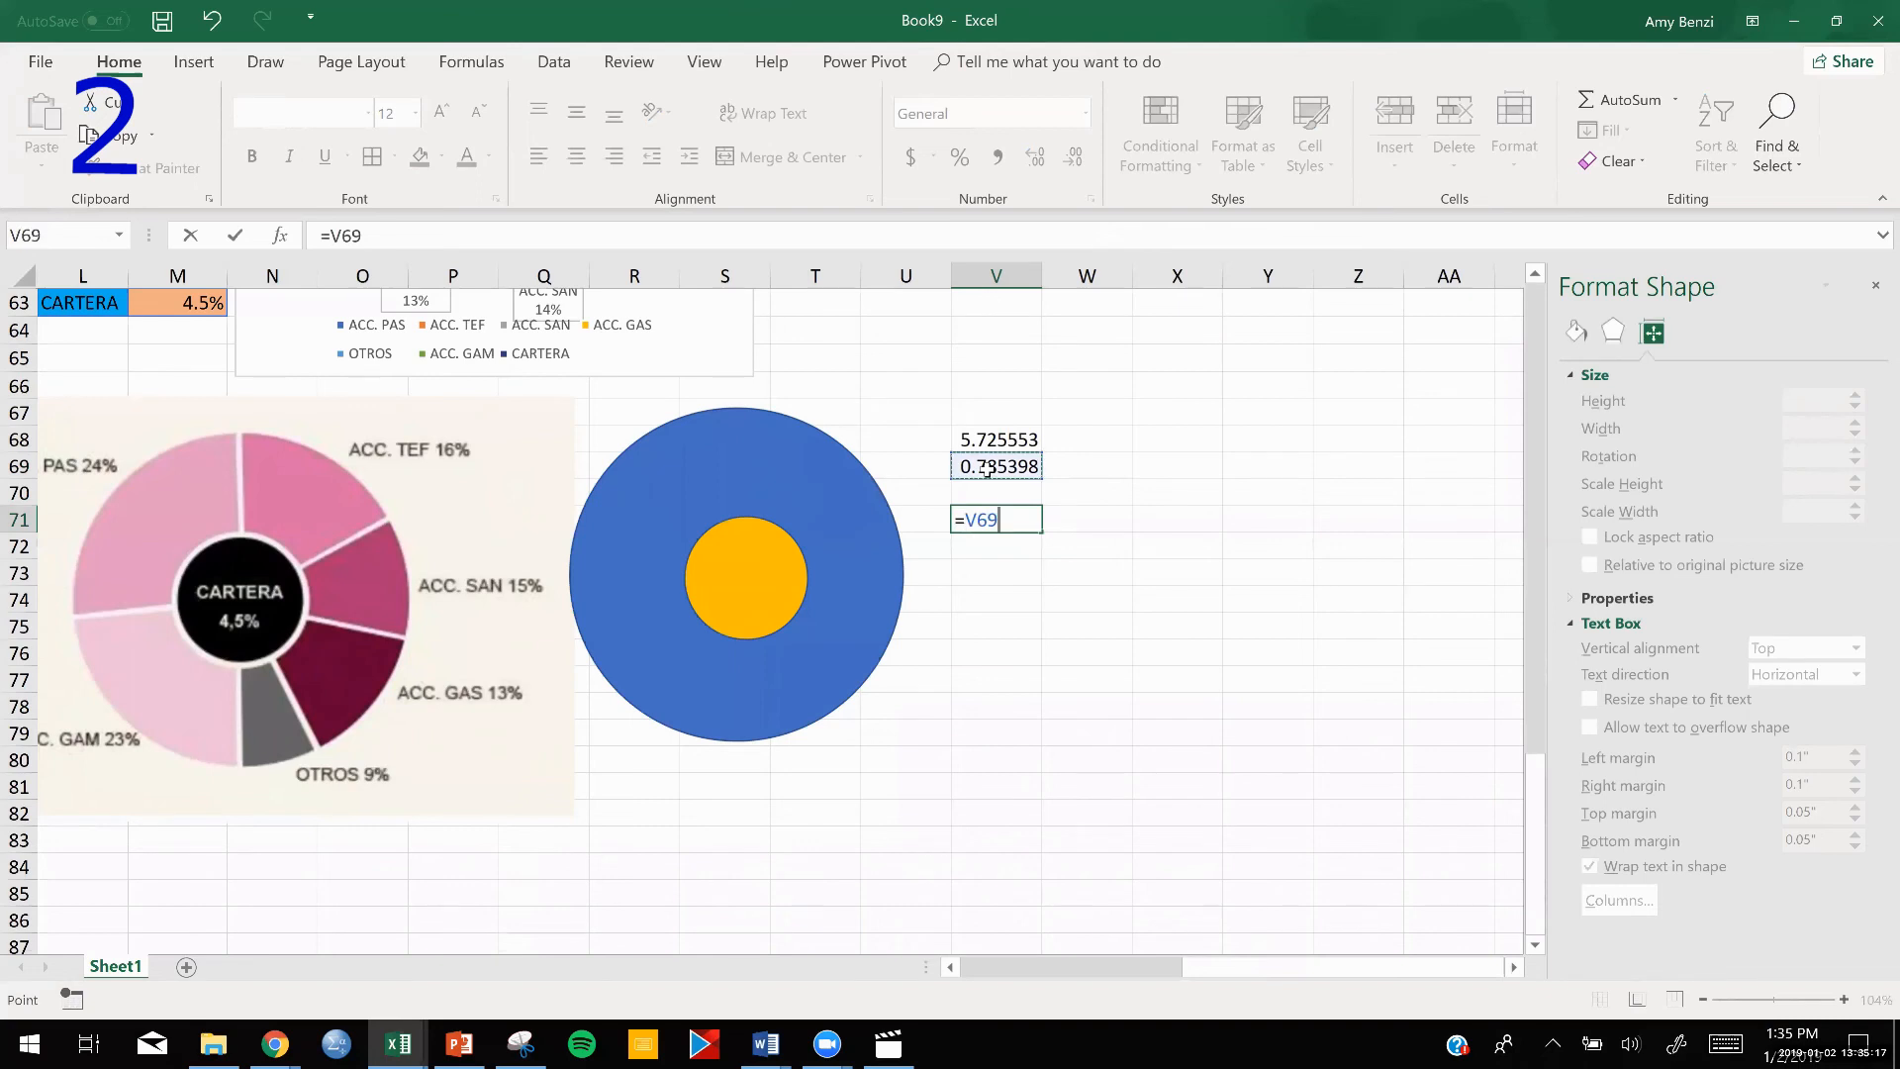
pyautogui.write('/')
pyautogui.click(990, 438)
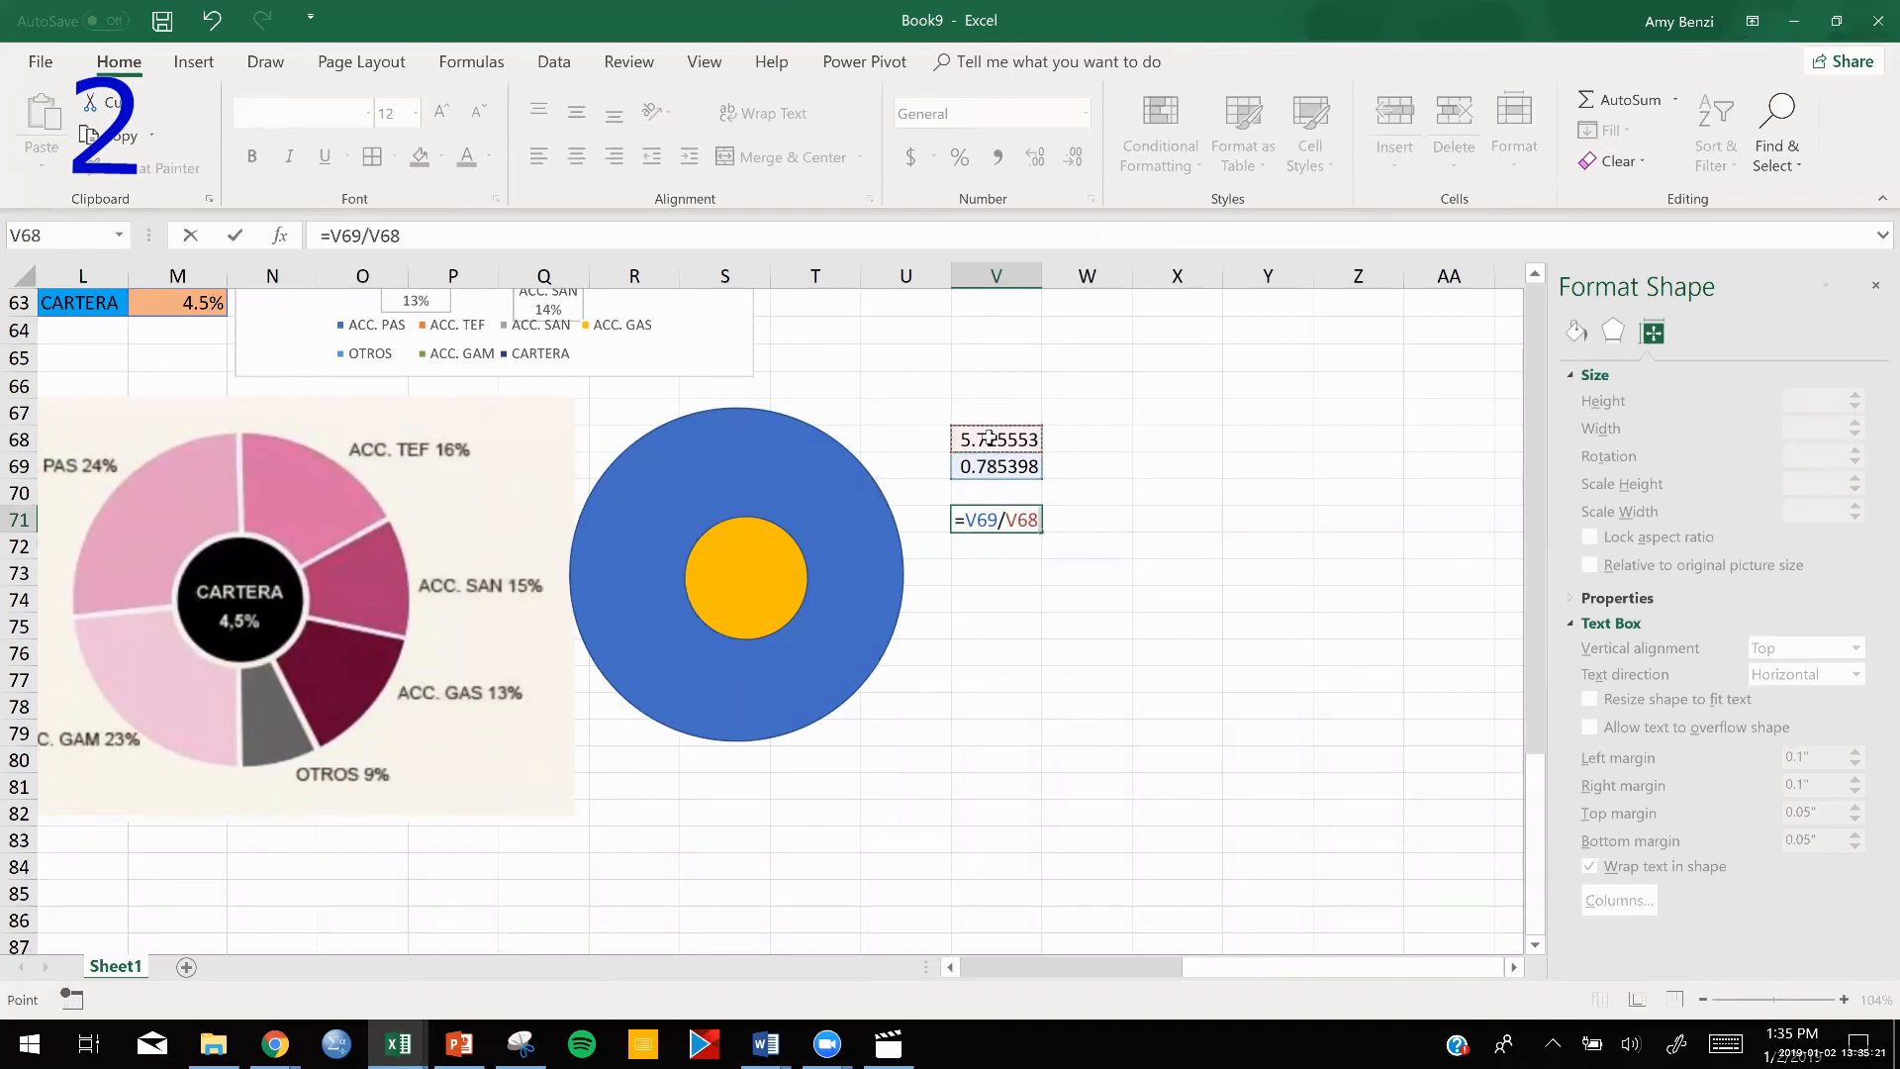
pyautogui.press('Return')
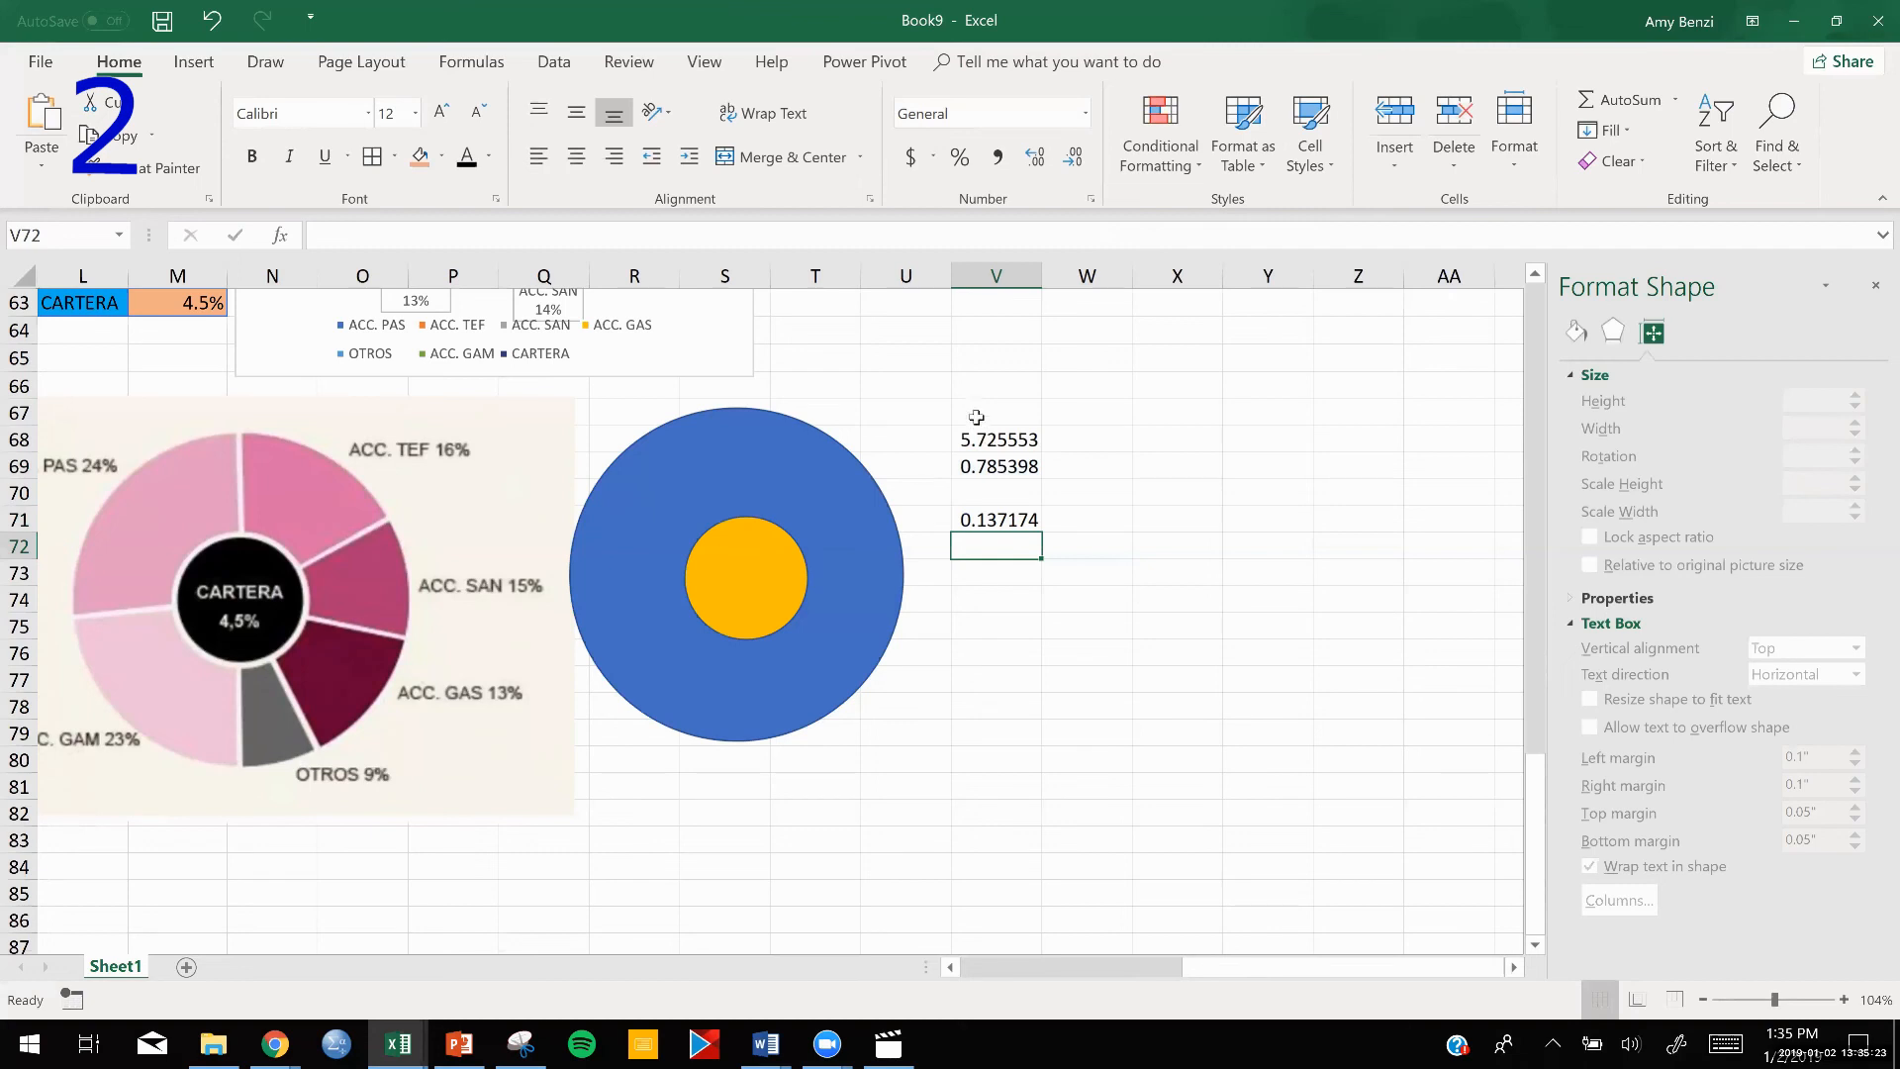
# Format cell V71 as a percentage with one decimal place.
pyautogui.click(994, 518)
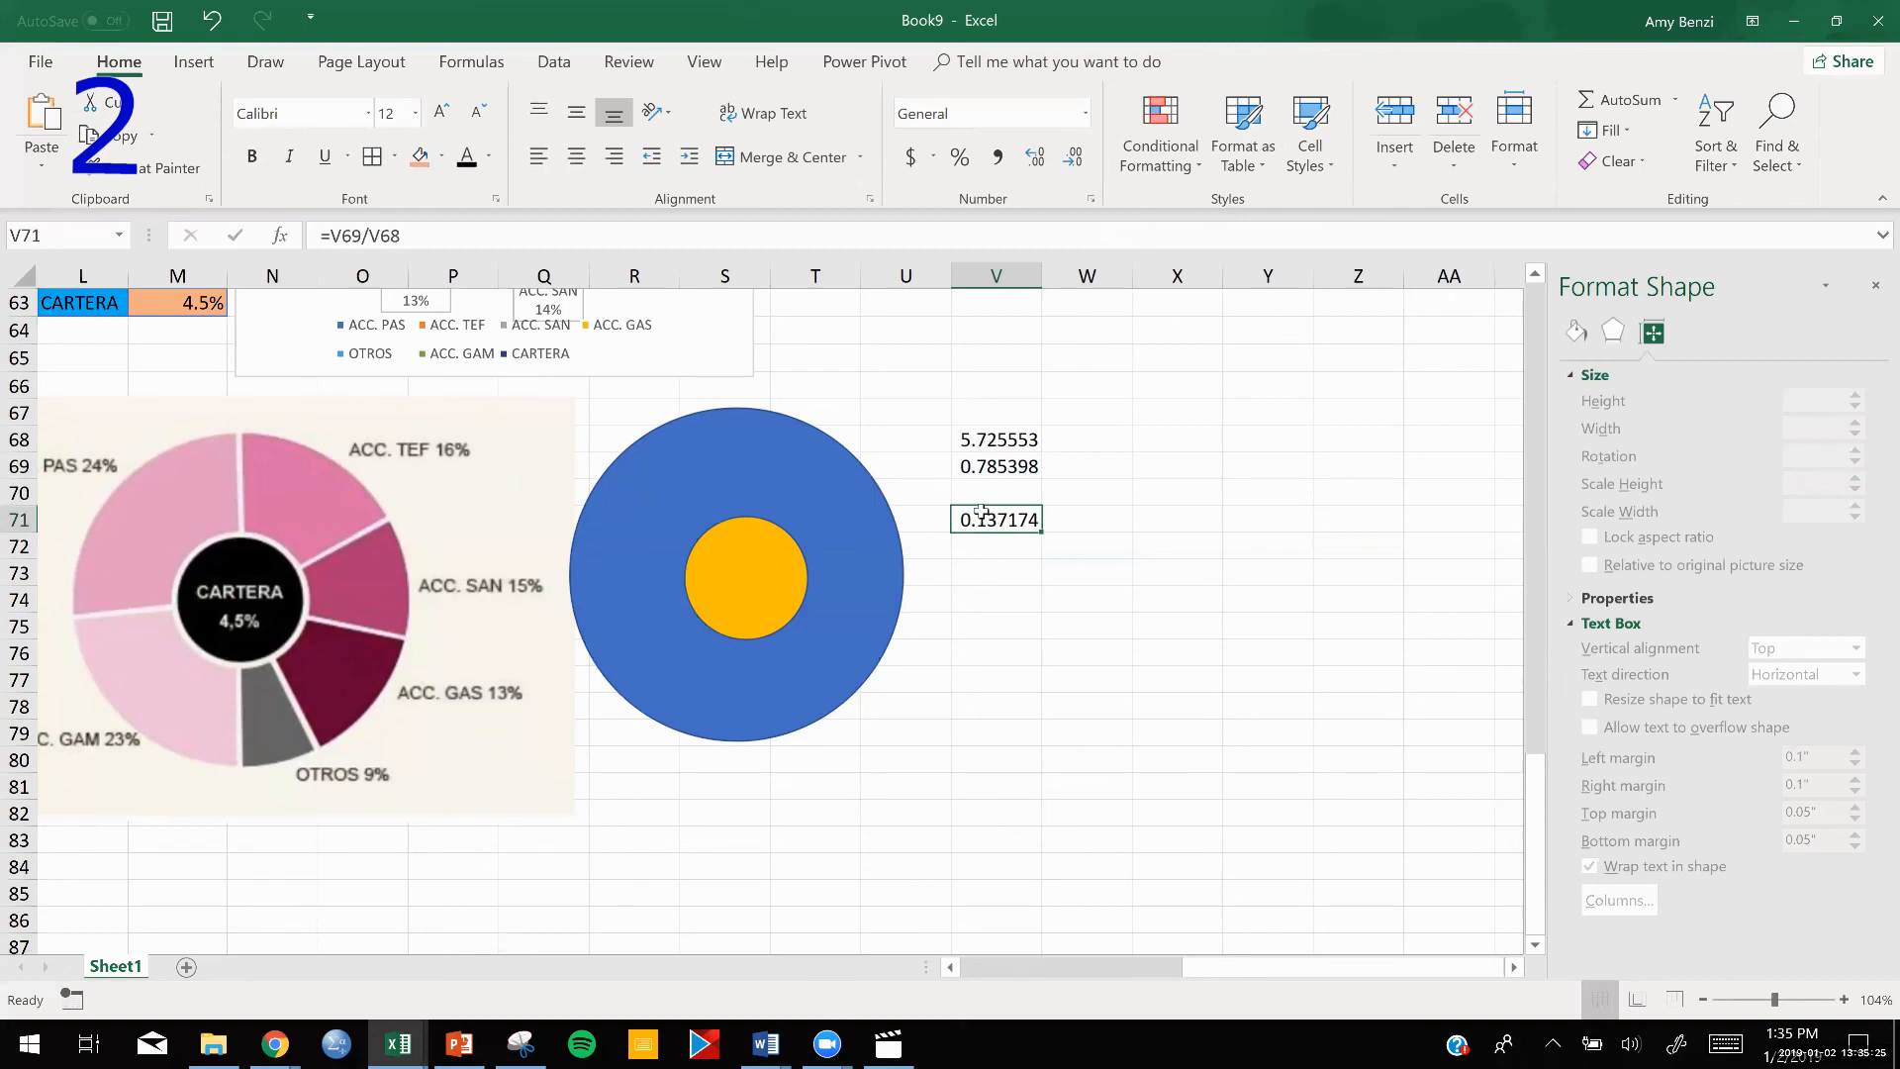
pyautogui.click(956, 162)
pyautogui.click(1035, 156)
# Compare the calculated area share with the Cartera picture and its recreated pie, and look over the other section 2 charts.
pyautogui.scroll(-3, 1235, 782)
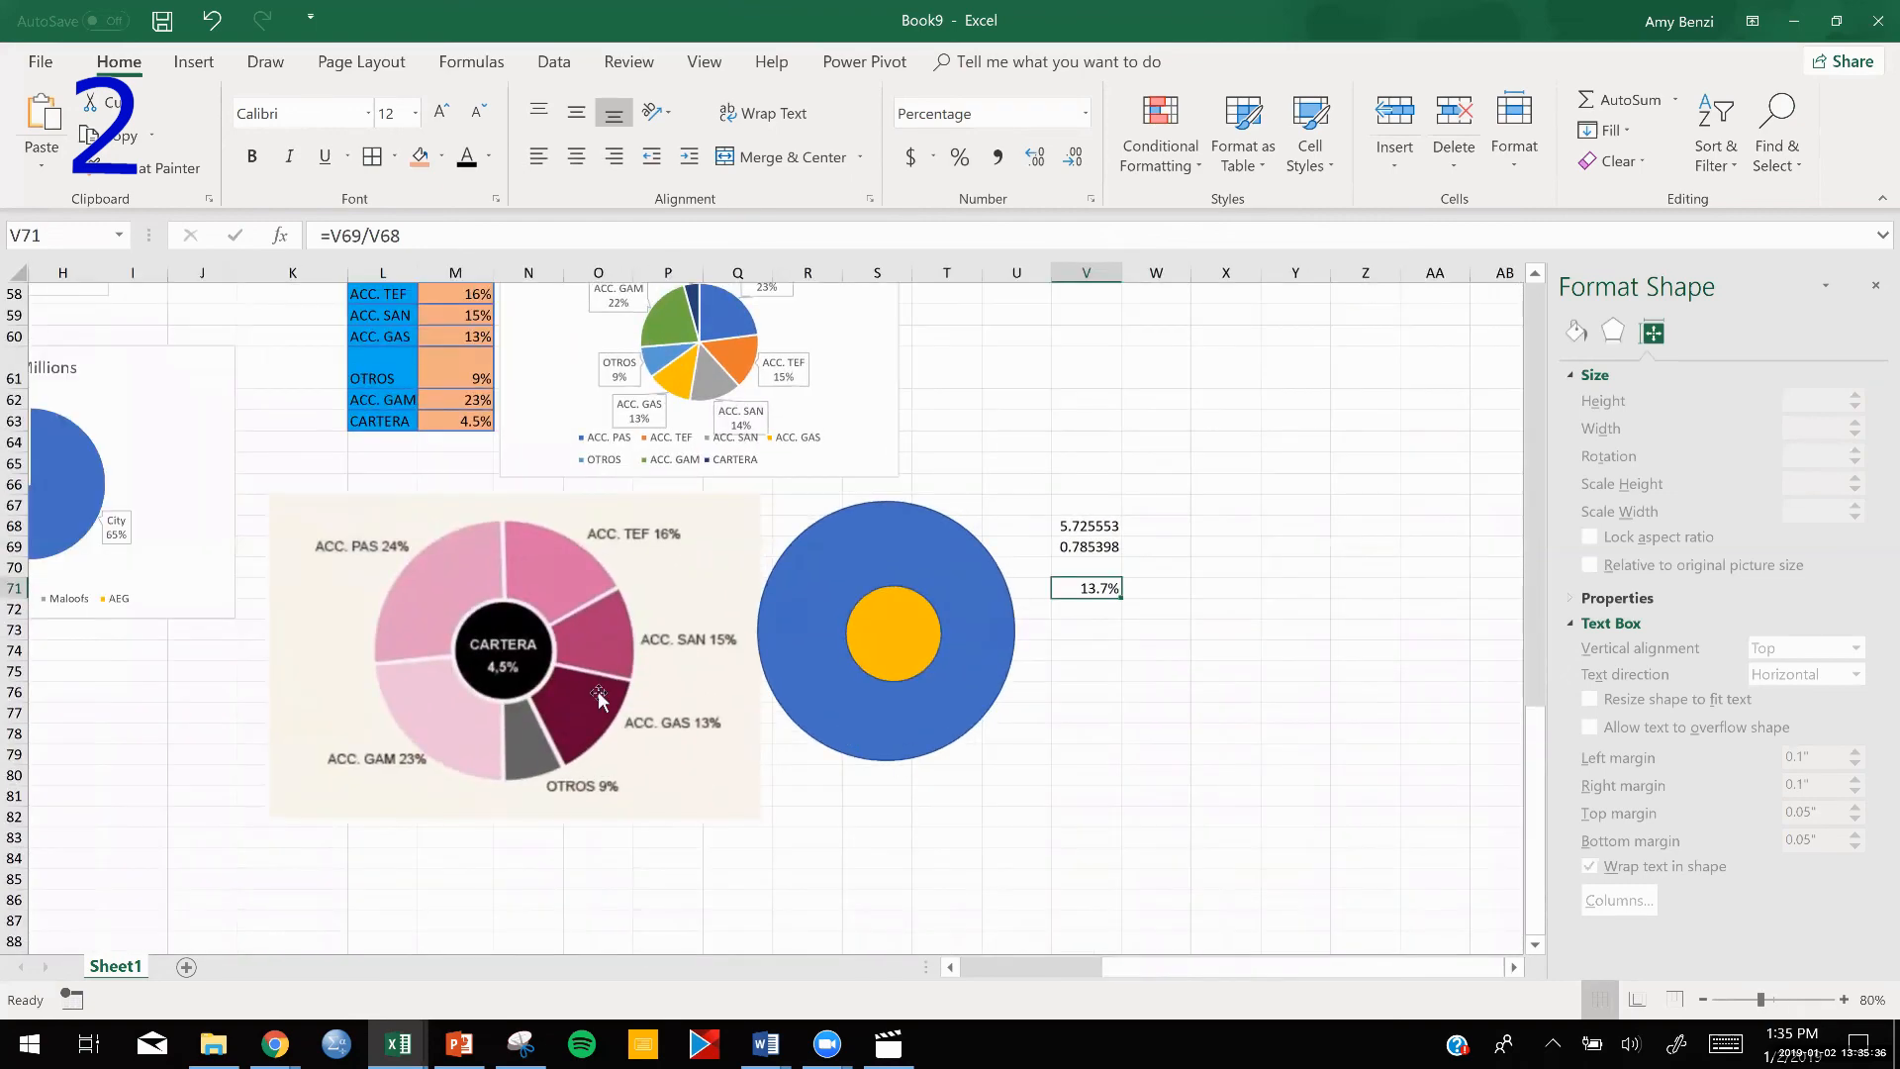
pyautogui.scroll(1, 633, 687)
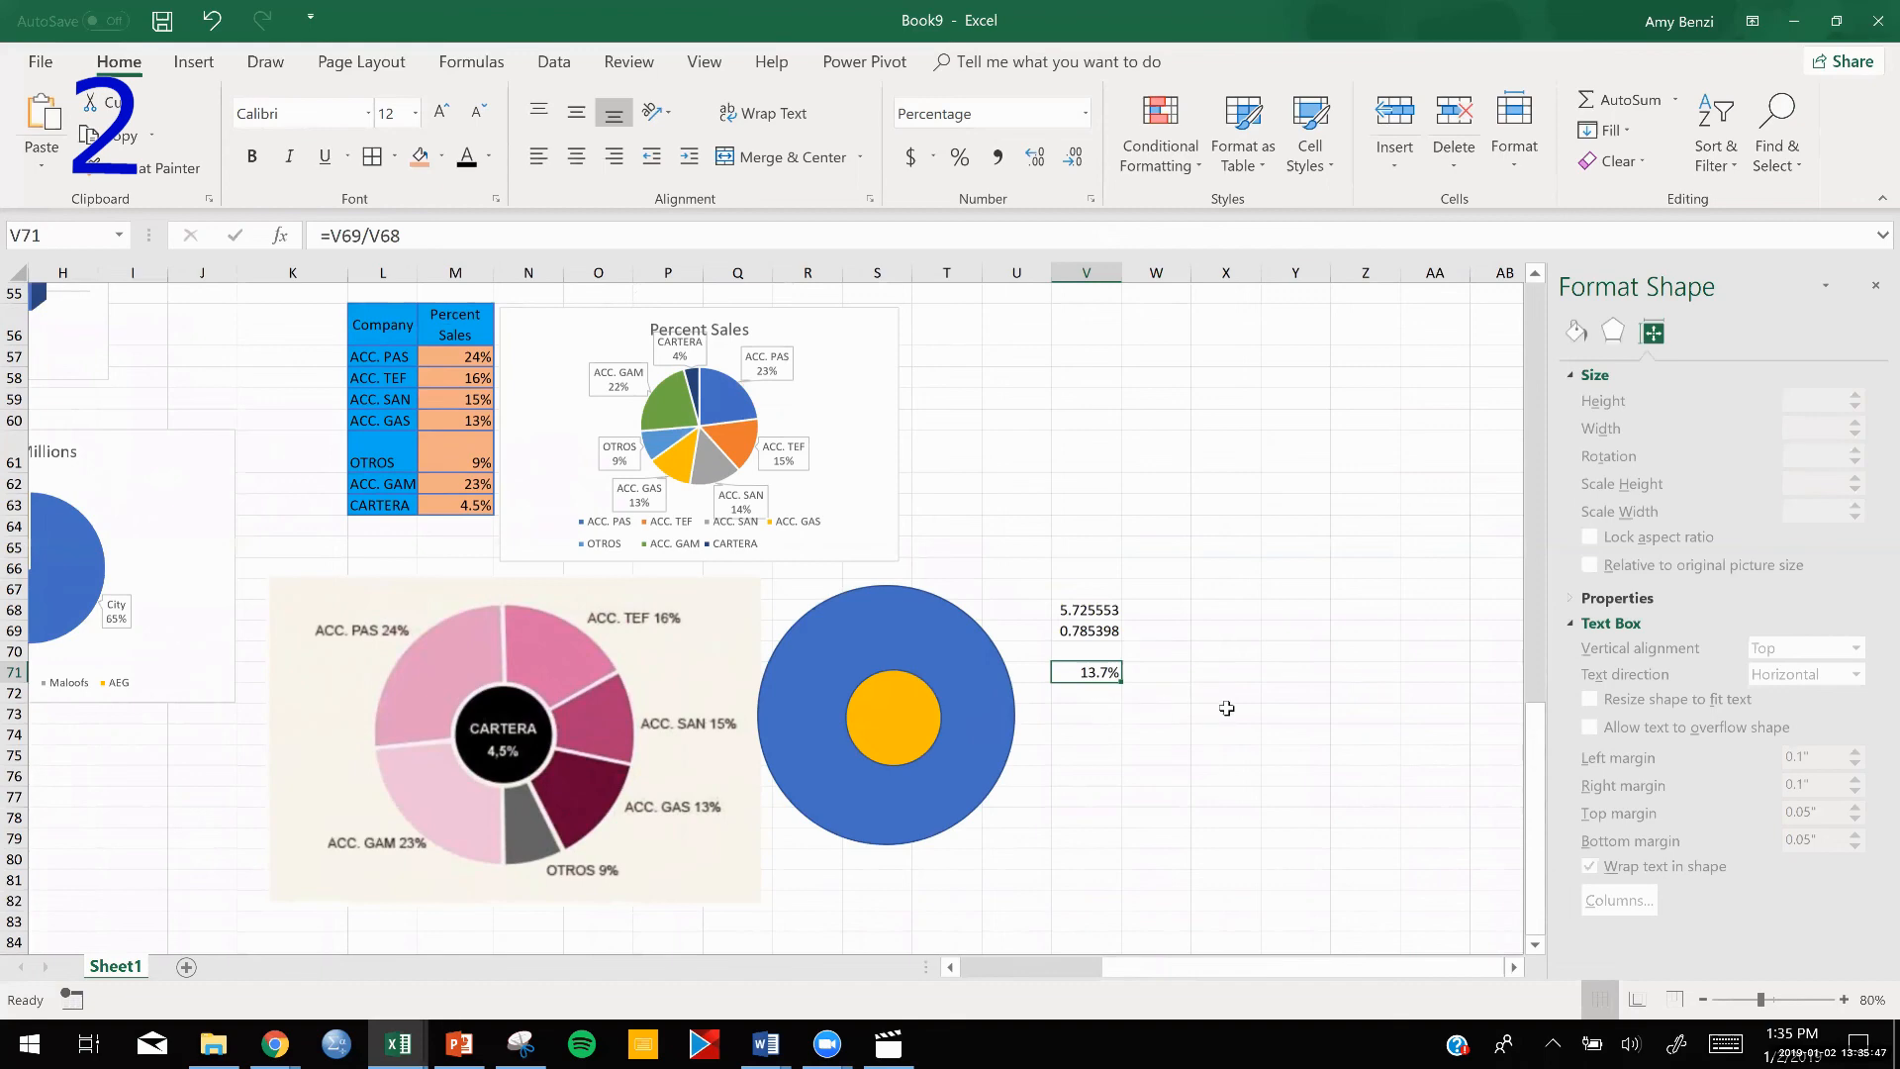
pyautogui.keyDown('ctrl'); pyautogui.scroll(-3, 1226, 707); pyautogui.keyUp('ctrl')
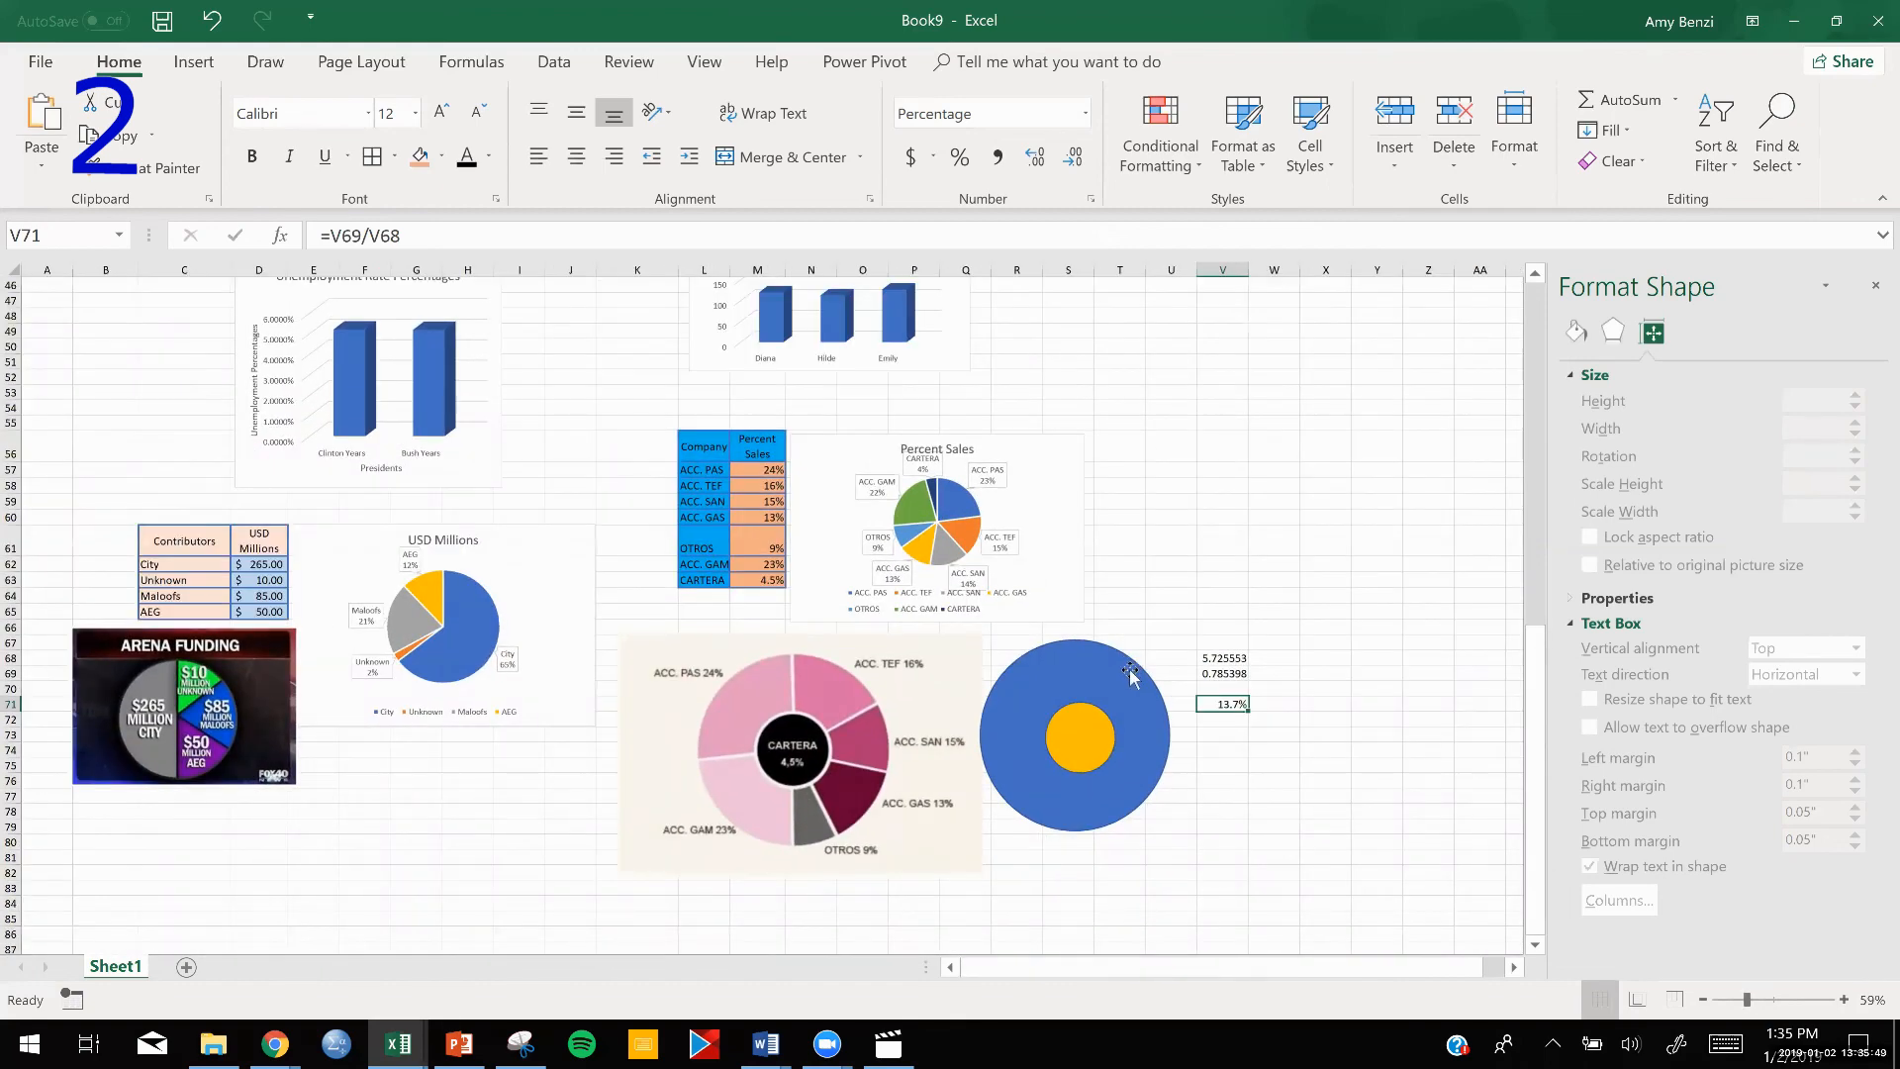
pyautogui.scroll(5, 1129, 669)
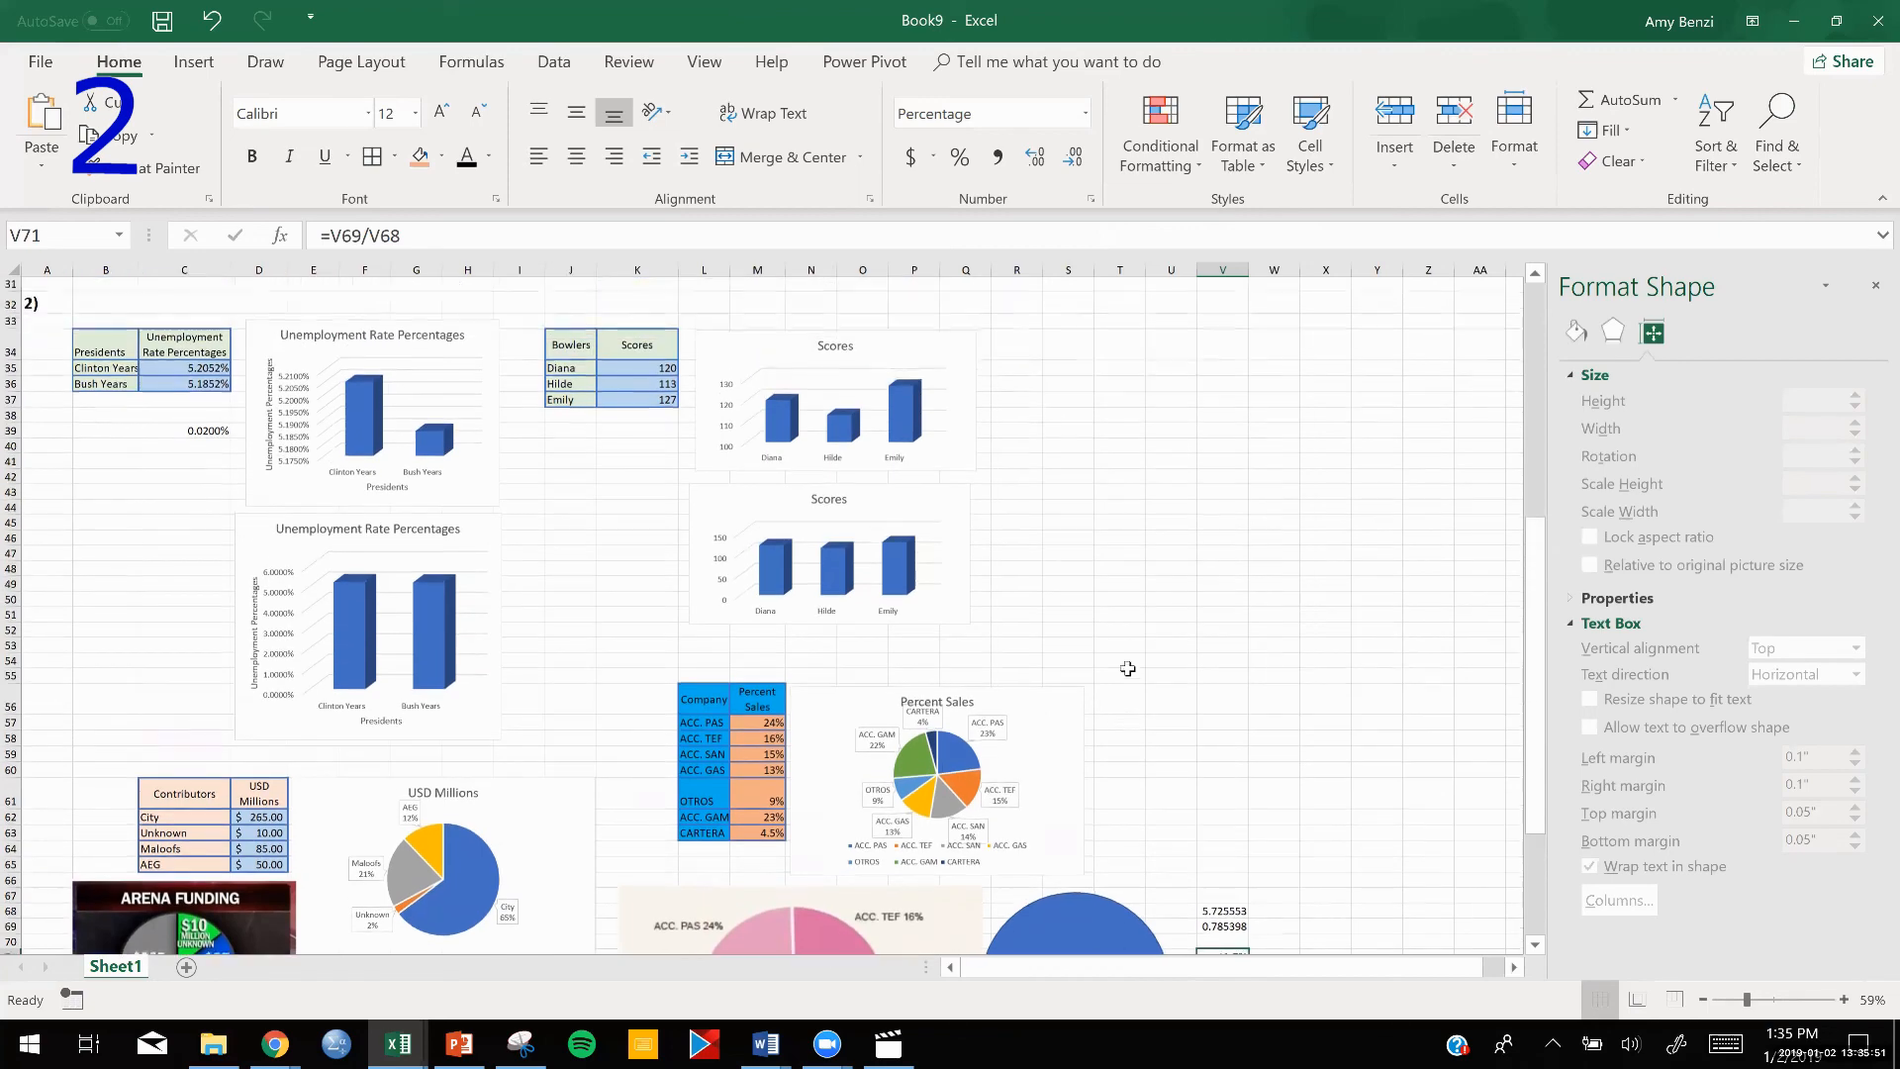
pyautogui.scroll(3, 1078, 589)
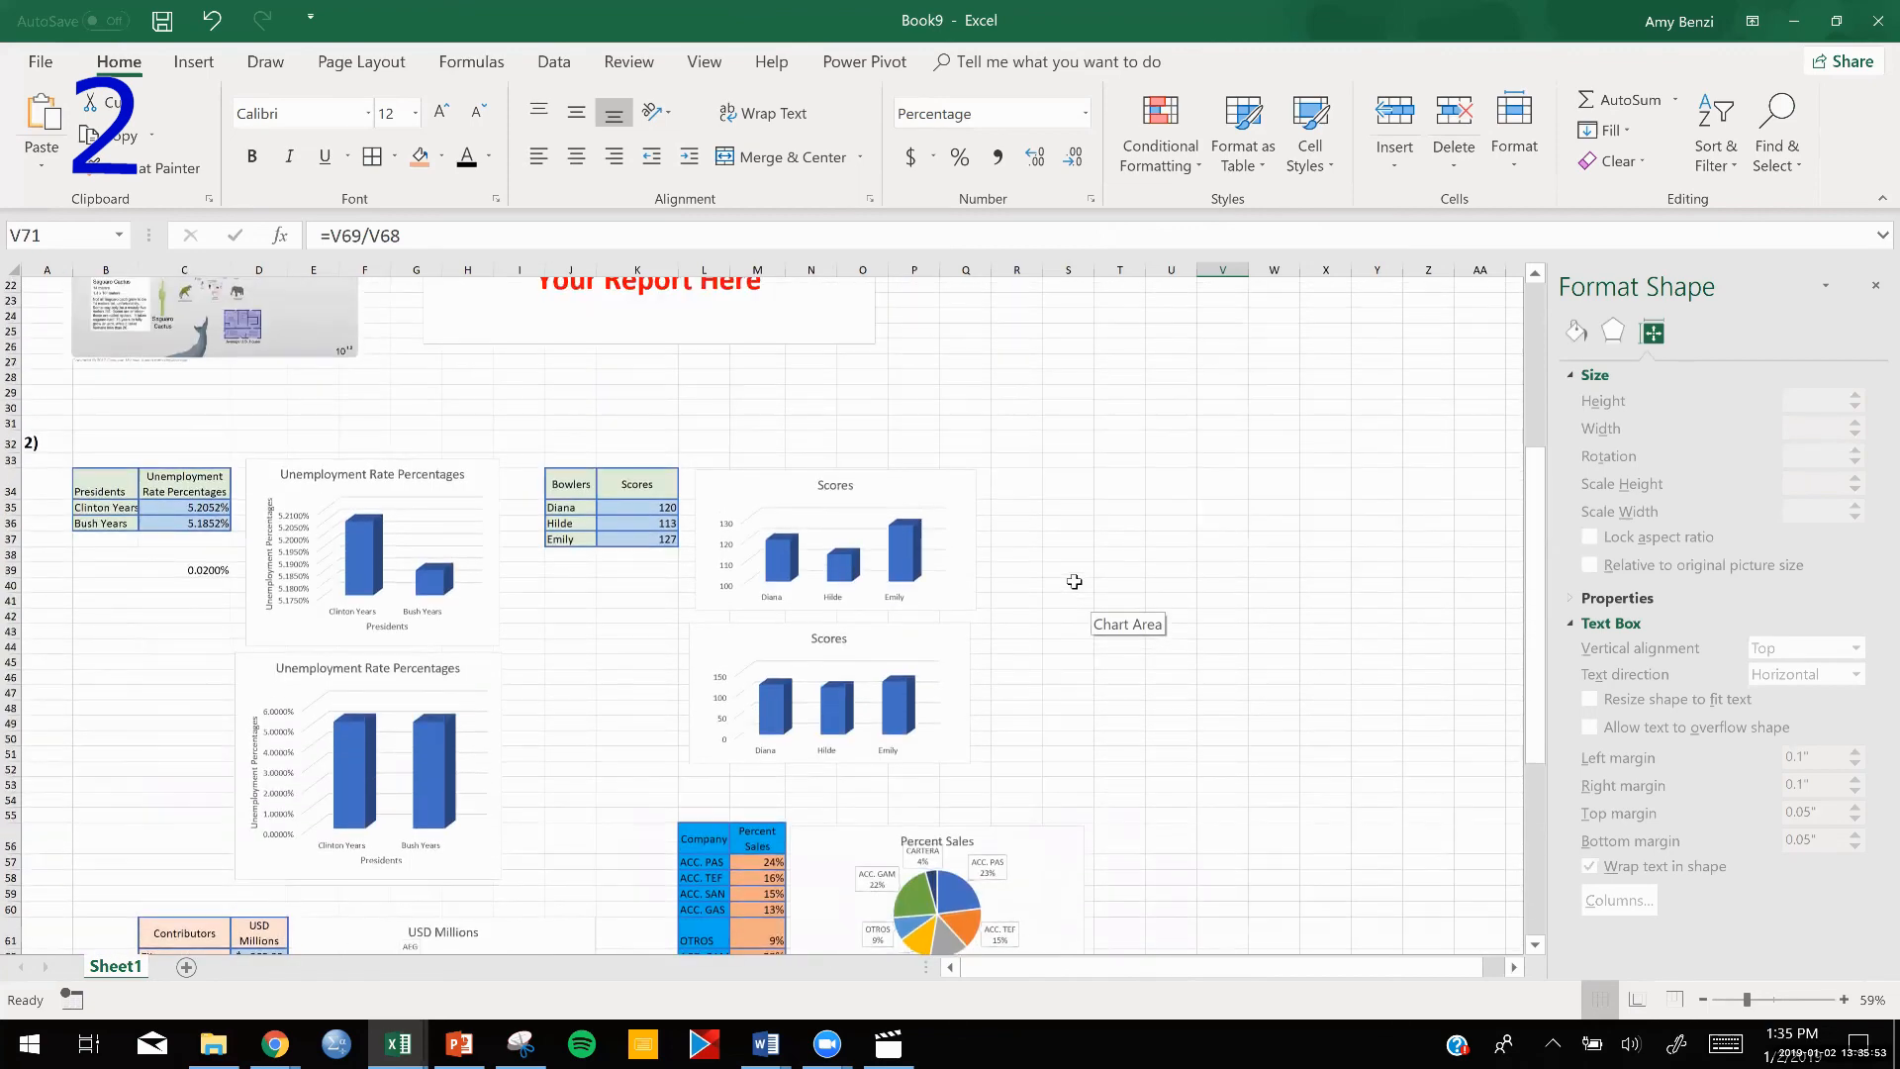
pyautogui.scroll(-3, 1074, 581)
pyautogui.scroll(-4, 1075, 581)
pyautogui.scroll(10, 1074, 581)
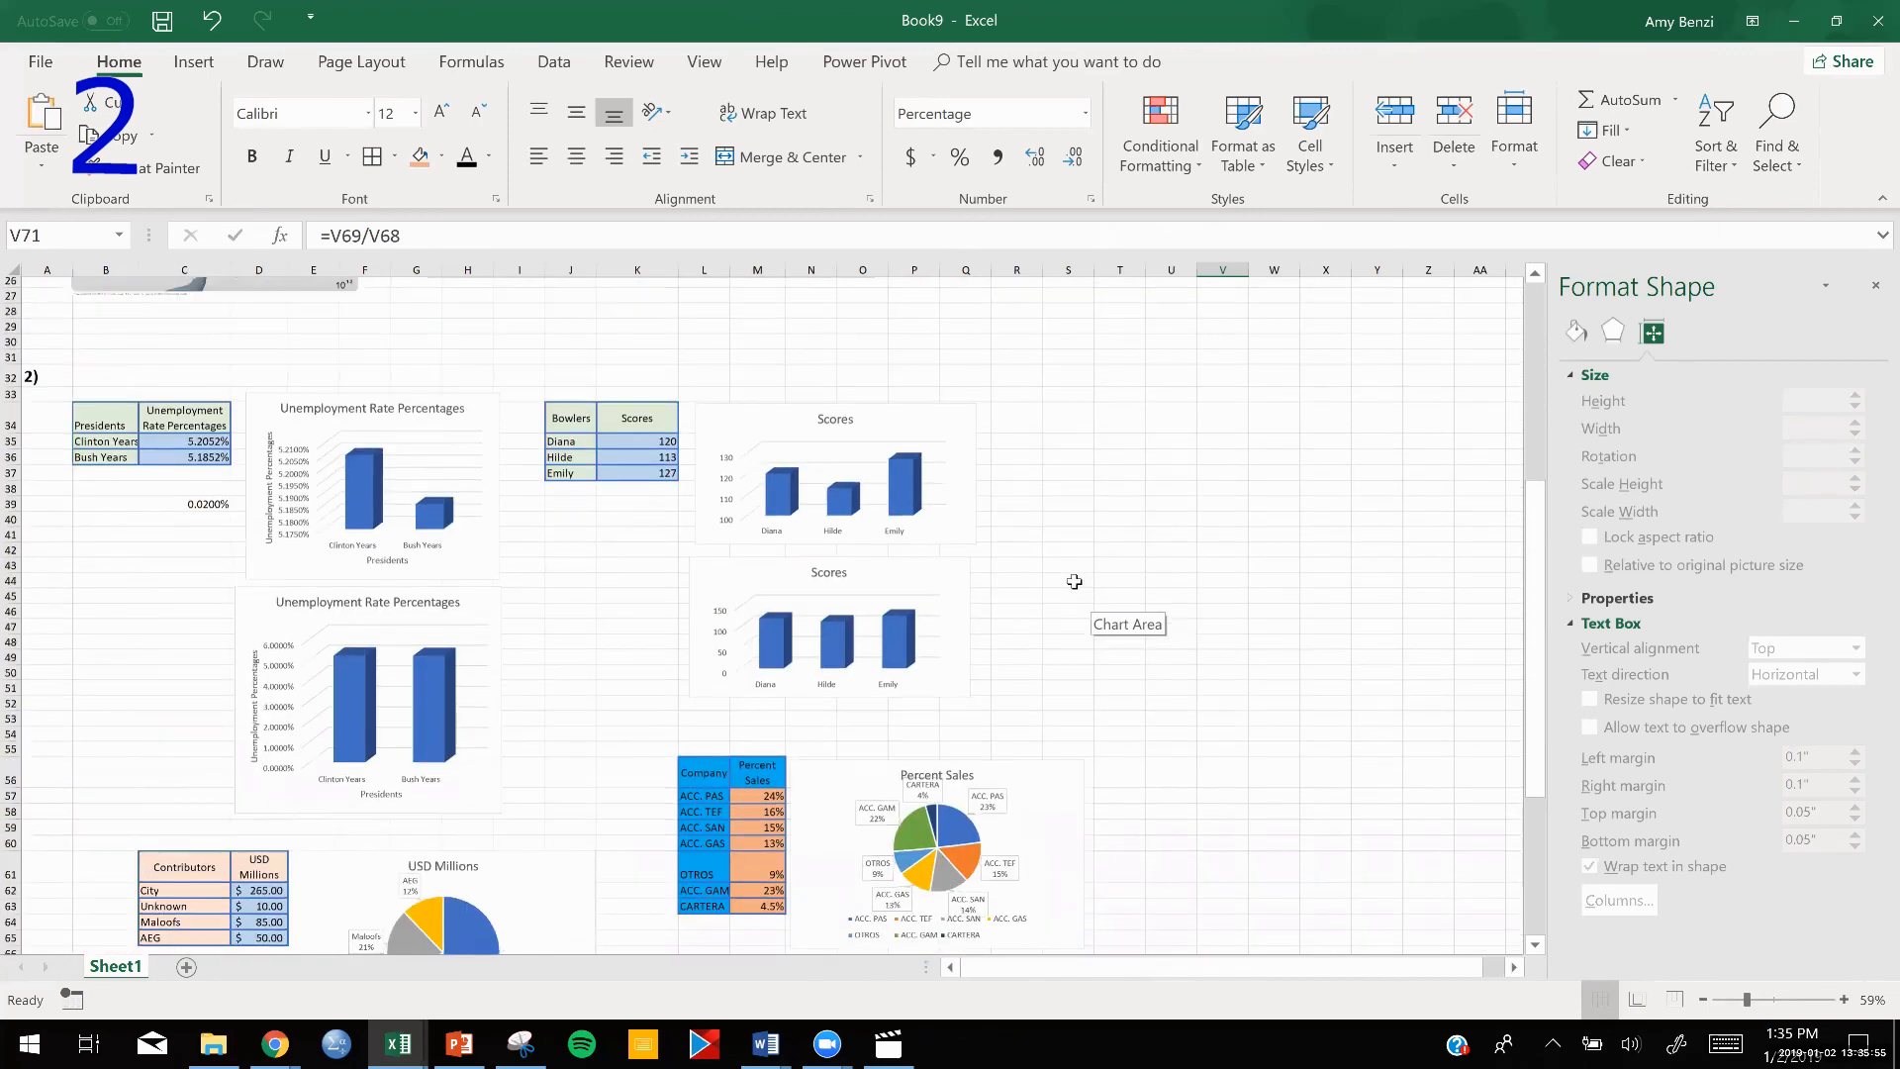
# Copy the red text "Your Report Here" from the text box above section 2.
pyautogui.click(671, 450)
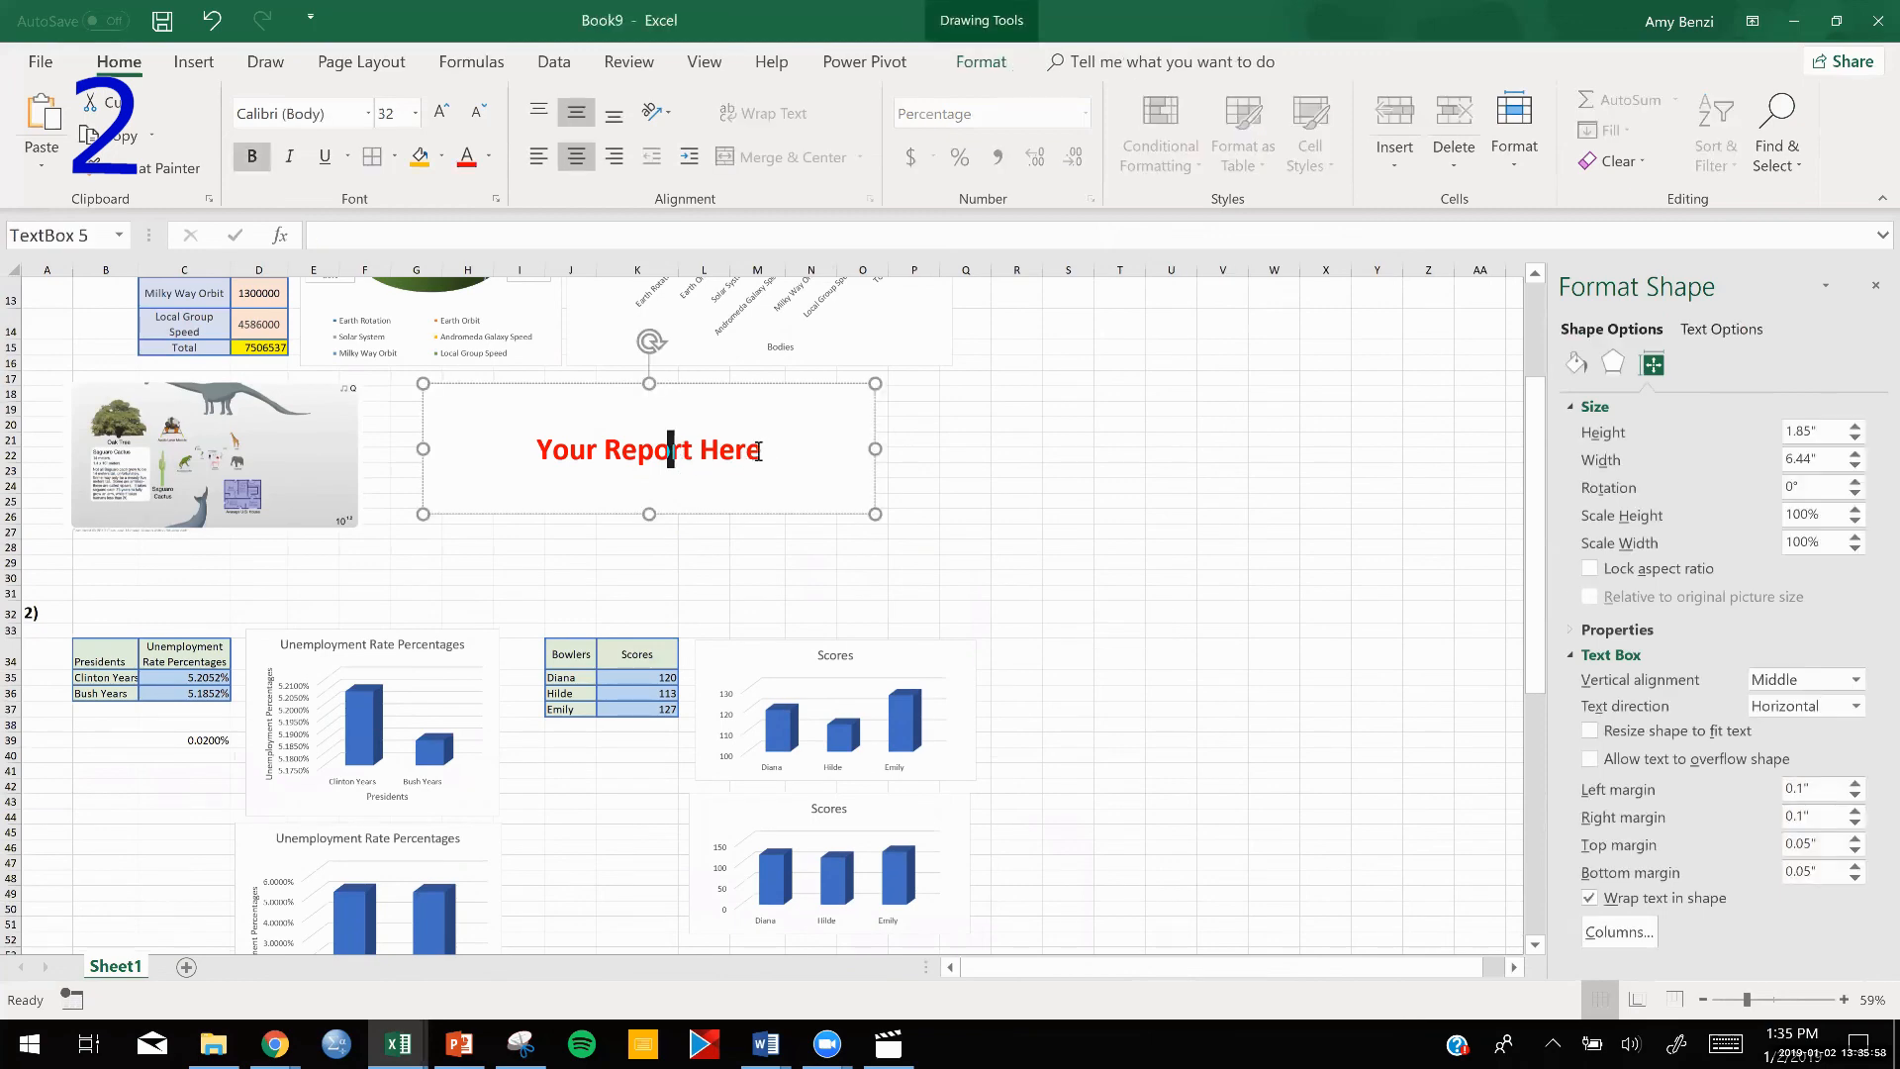
pyautogui.moveTo(758, 452); pyautogui.dragTo(541, 433)
pyautogui.hotkey('ctrl', 'c')
pyautogui.click(1342, 581)
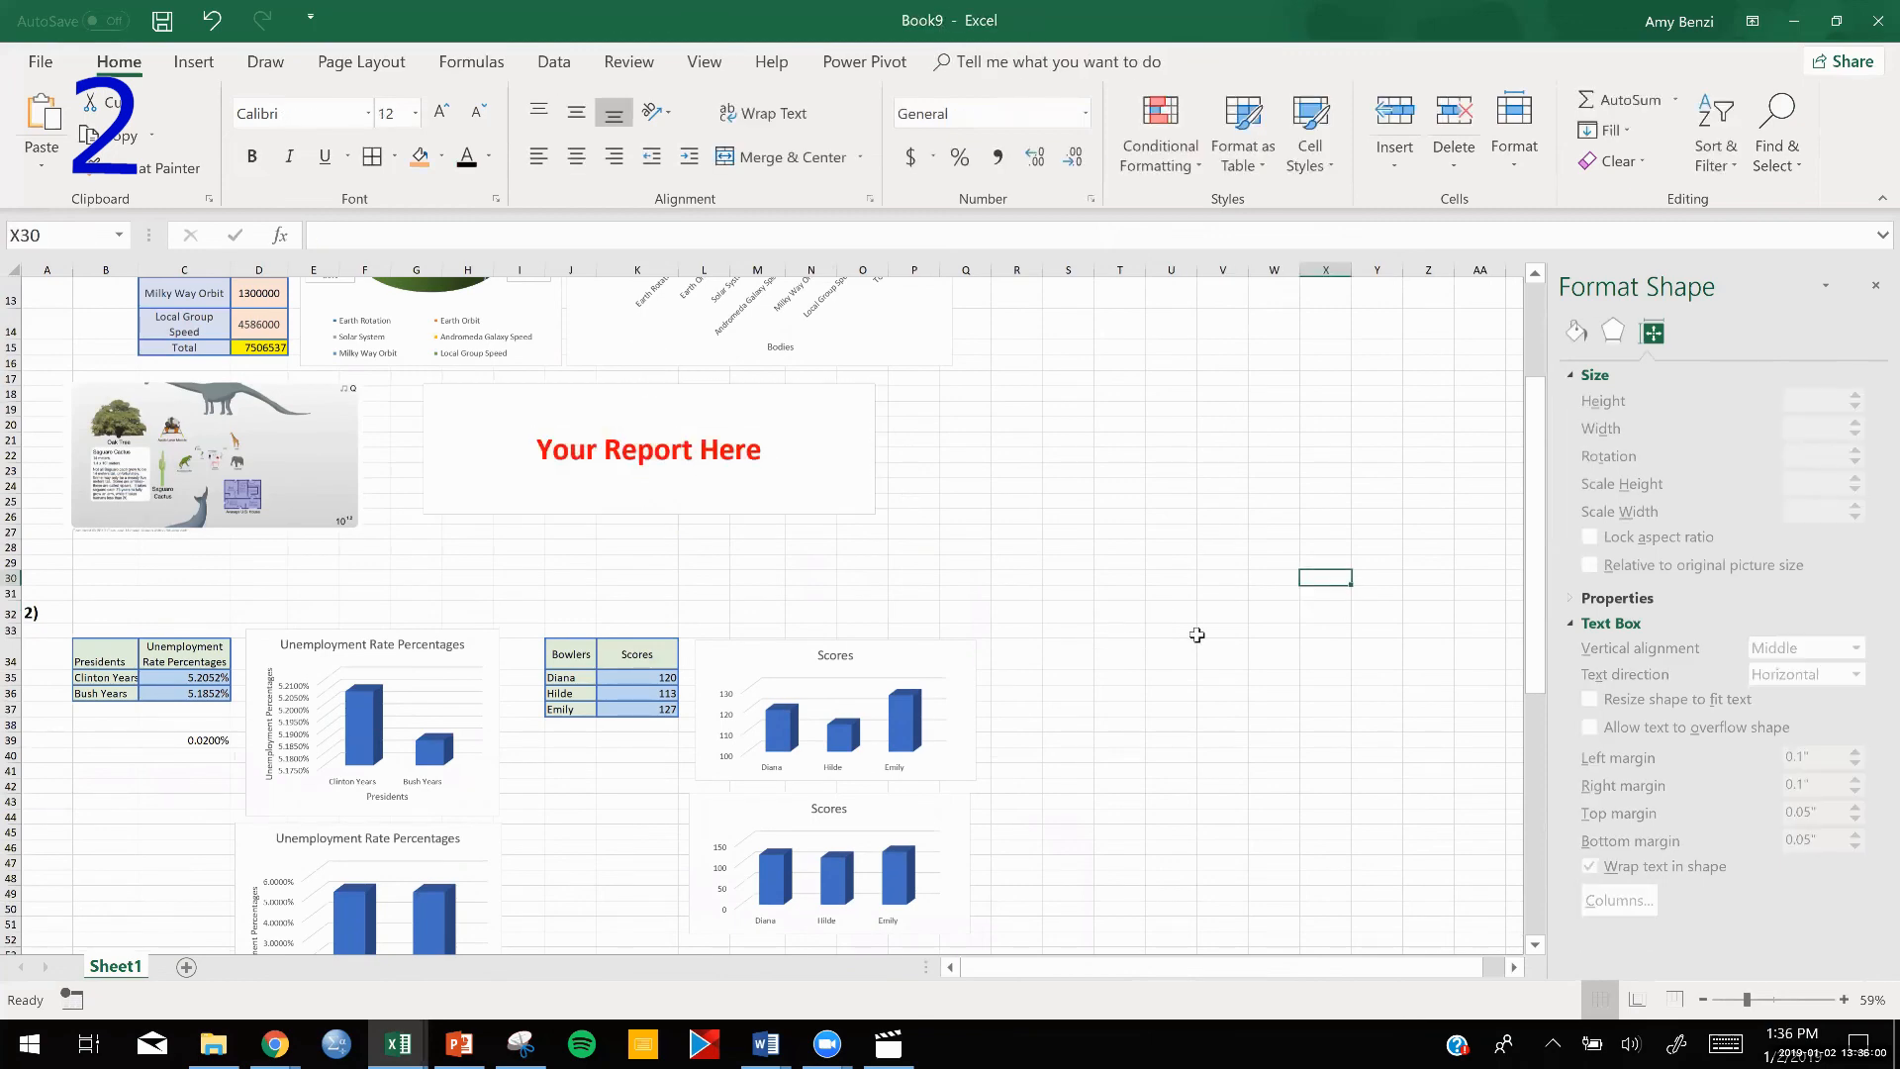
# Draw a new text box about 3.28" high and 4.83" wide beside the Percent Sales chart.
pyautogui.scroll(-5, 1192, 634)
pyautogui.scroll(-1, 1192, 634)
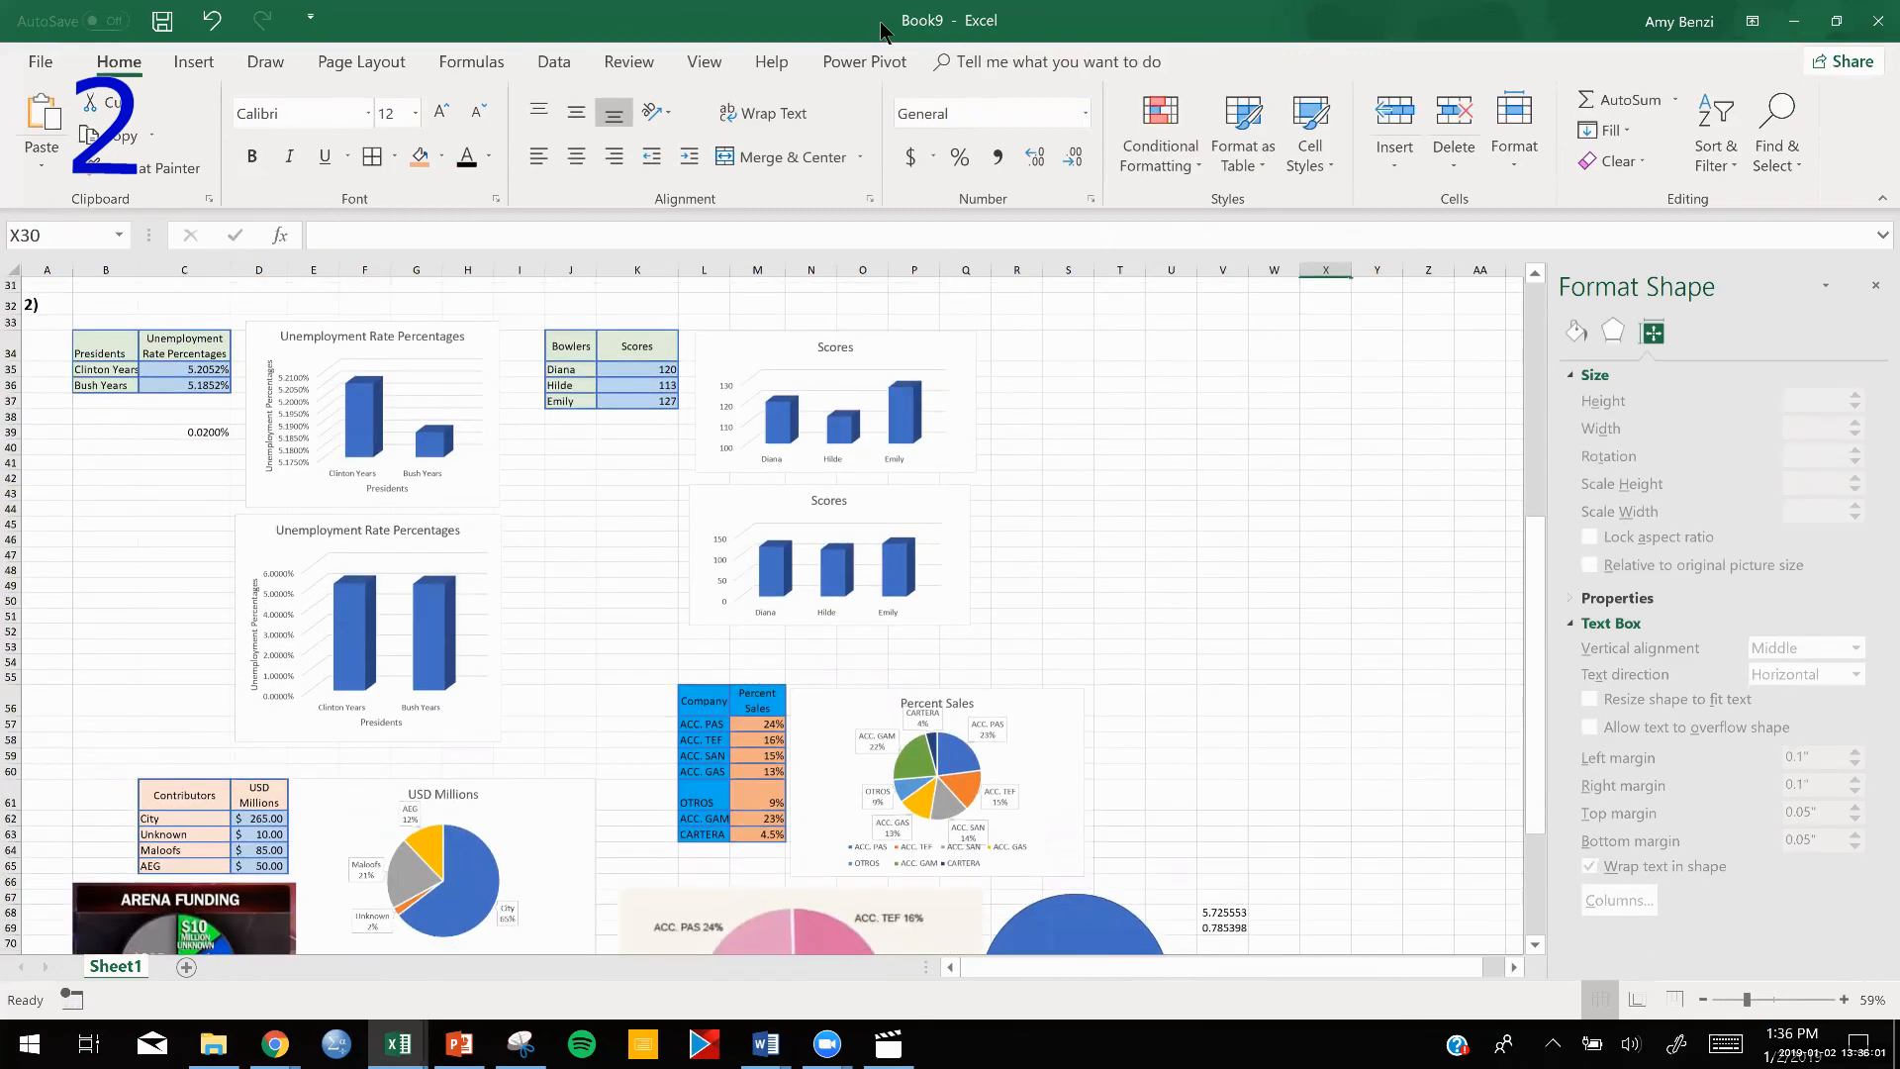
pyautogui.click(191, 61)
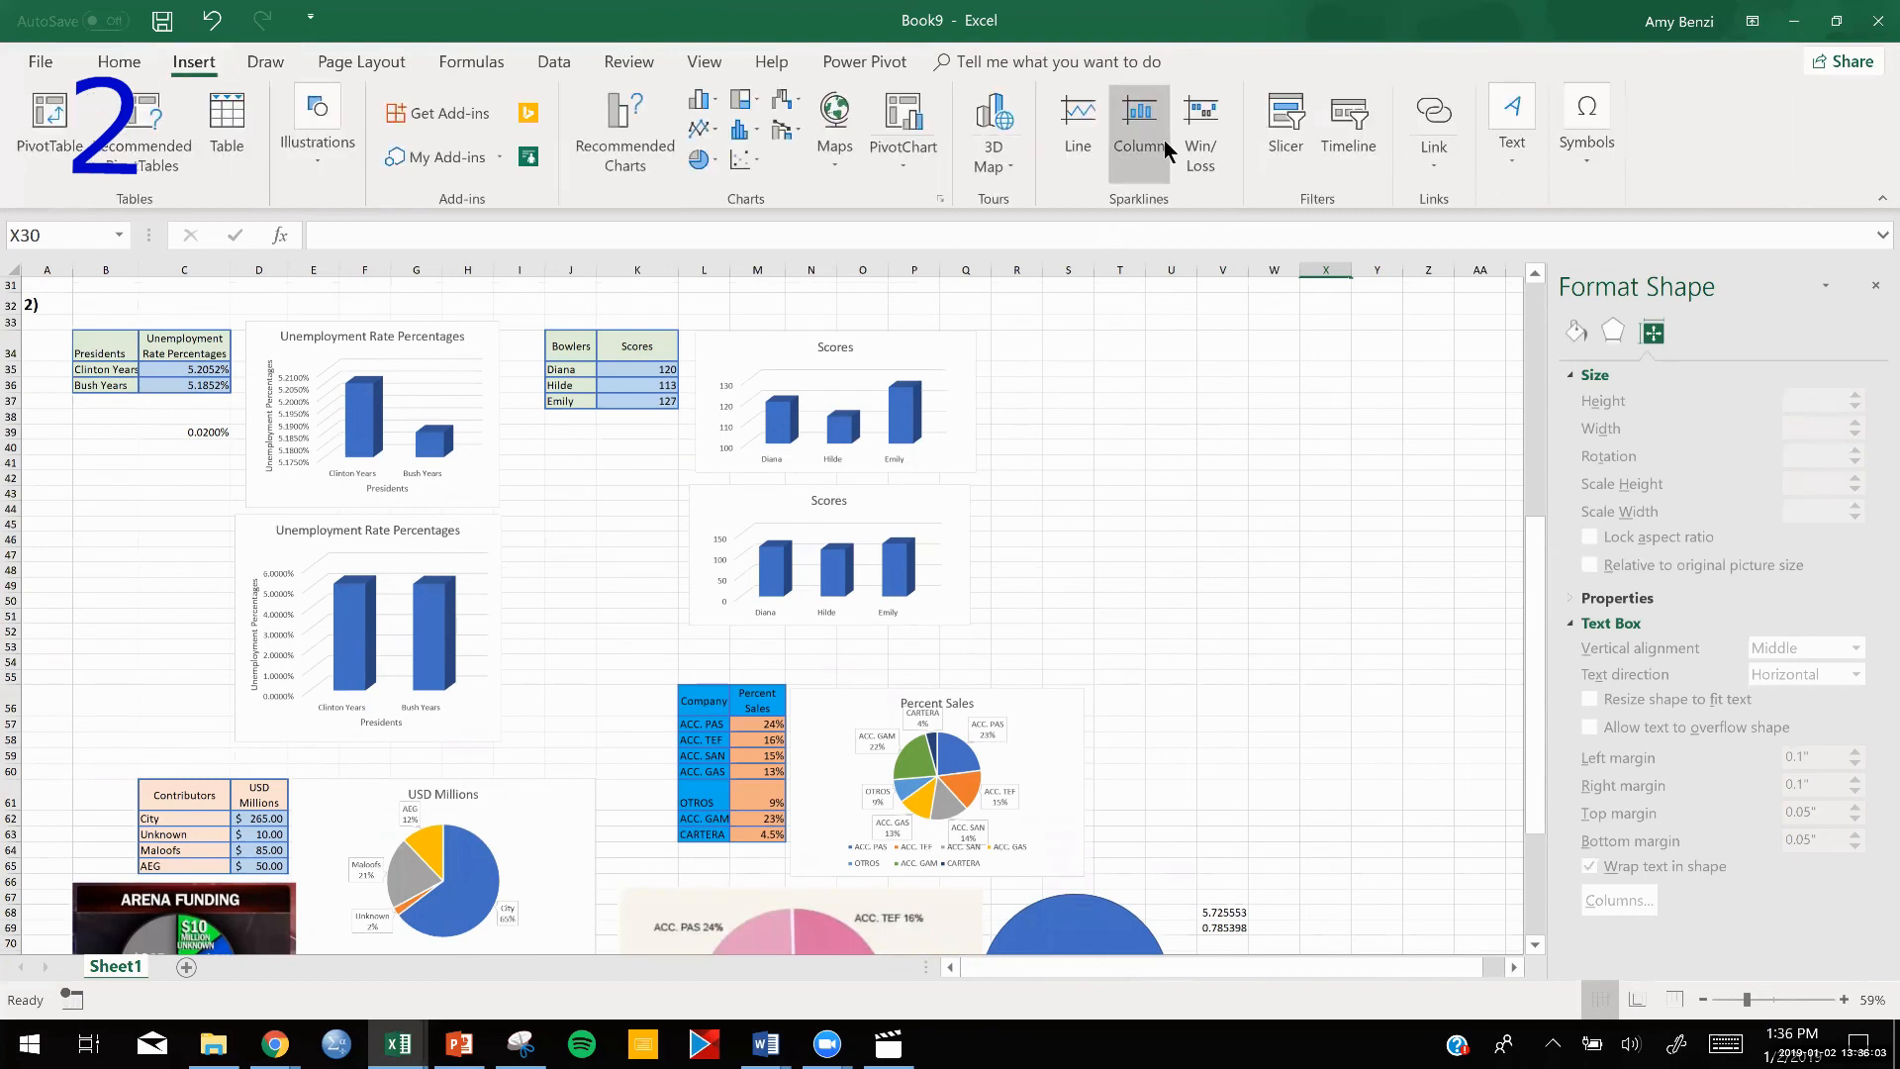
pyautogui.click(1516, 175)
pyautogui.click(1516, 254)
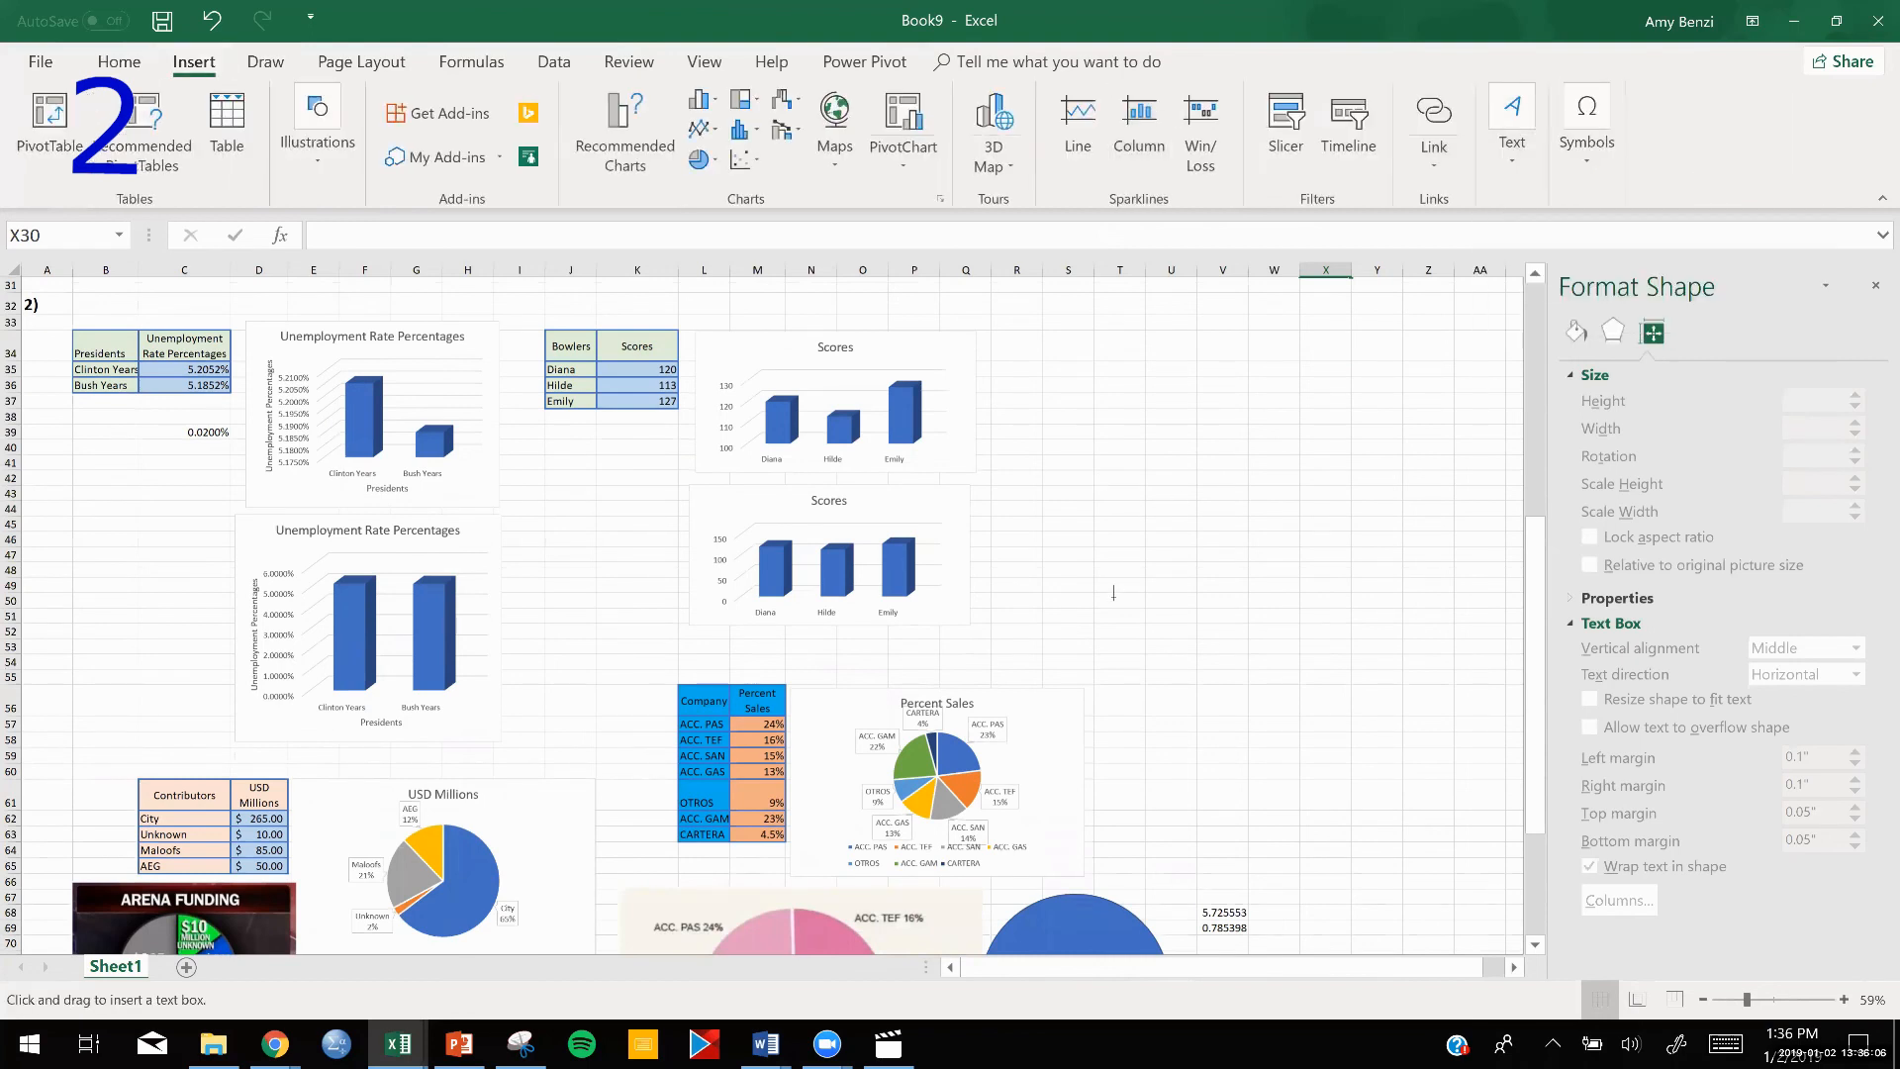
pyautogui.moveTo(1111, 611)
pyautogui.mouseDown()
pyautogui.moveTo(1238, 729)
pyautogui.moveTo(1449, 841)
pyautogui.mouseUp()
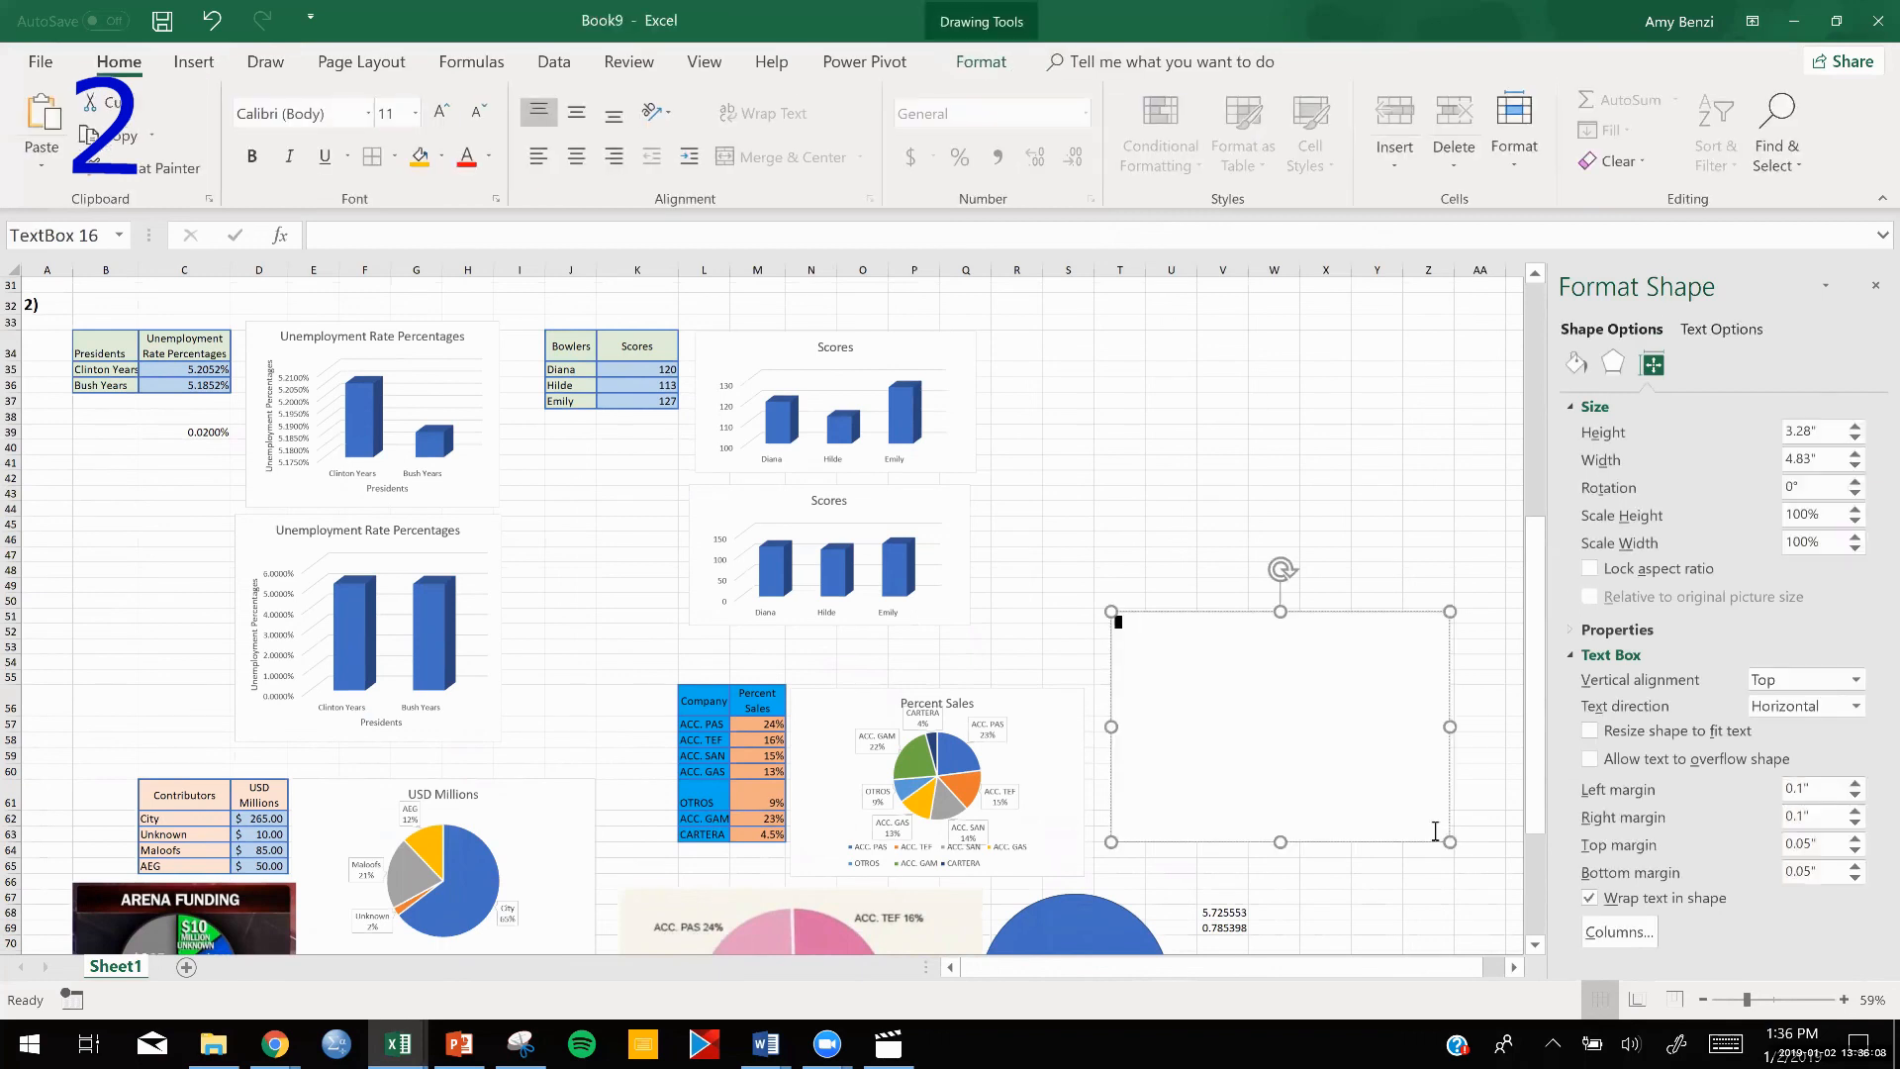
pyautogui.hotkey('ctrl', 'v')
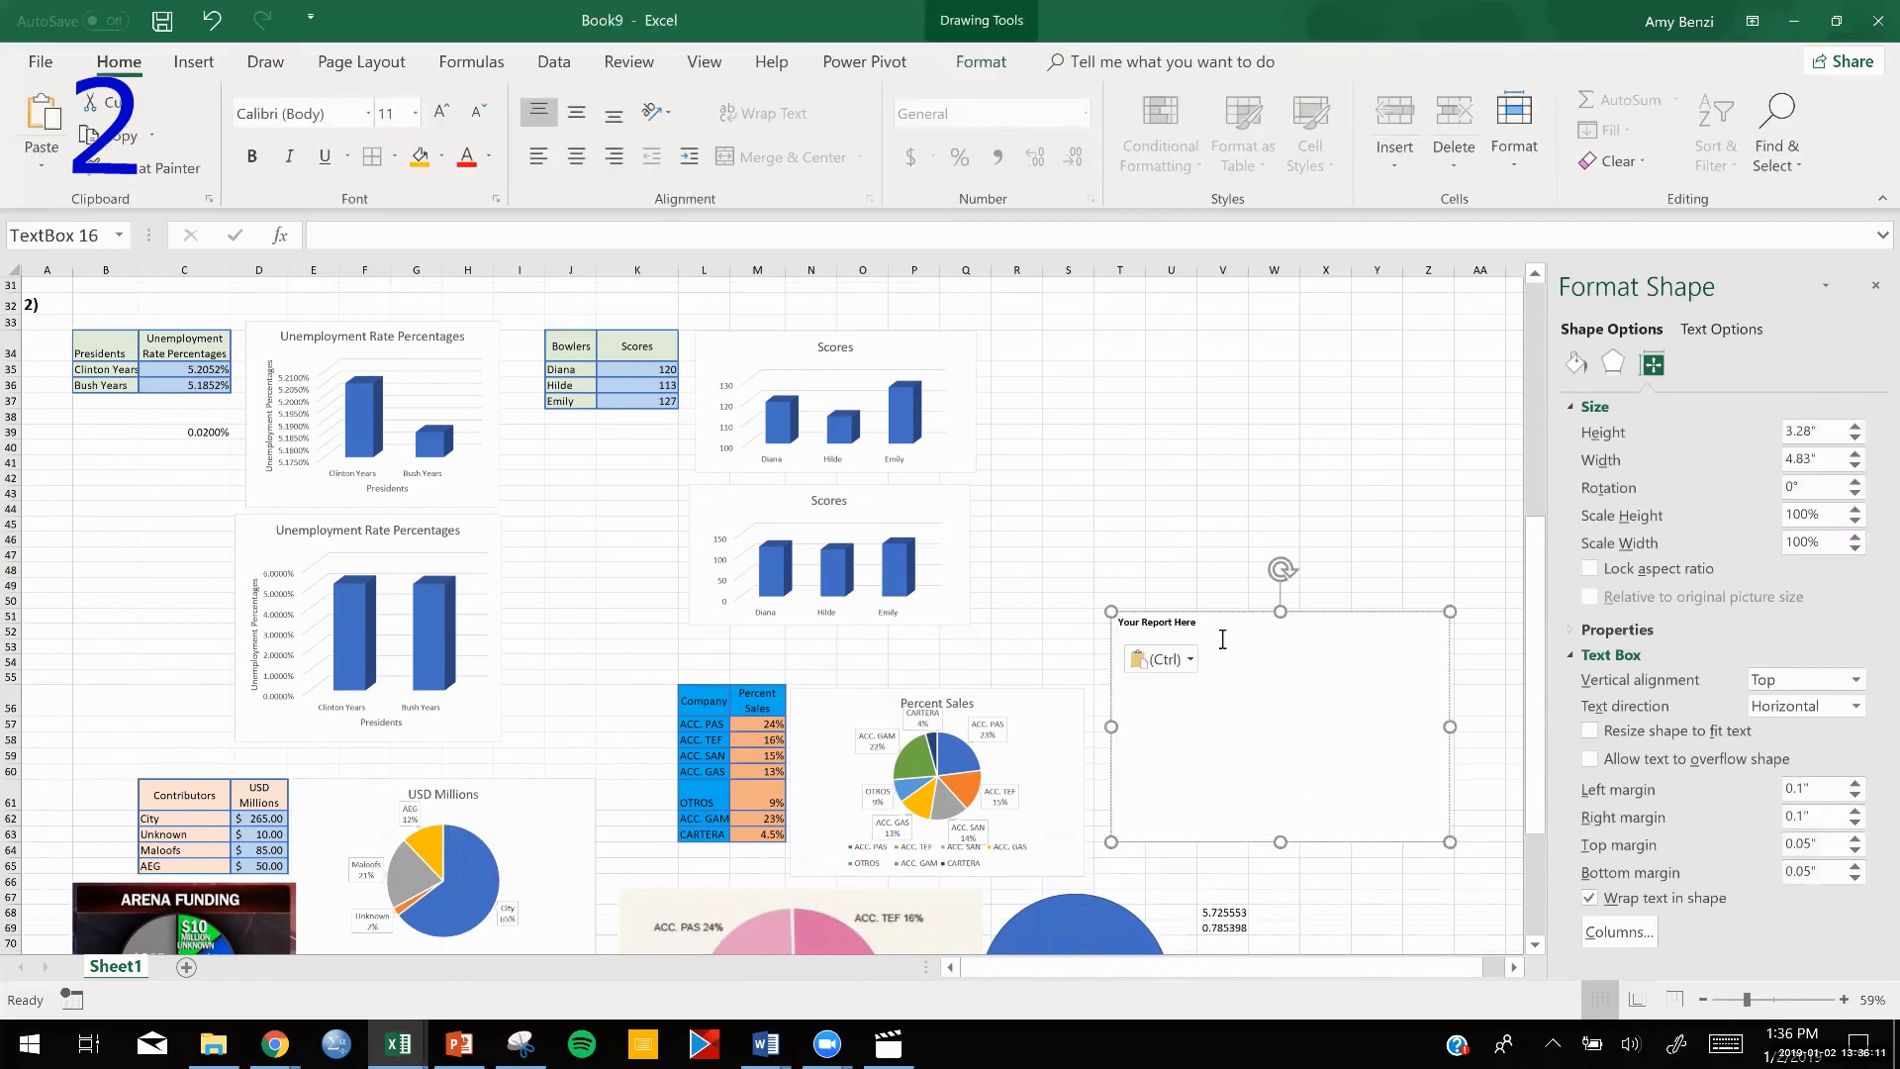
pyautogui.moveTo(1118, 629); pyautogui.dragTo(1097, 619)
pyautogui.hotkey('ctrl', 'c')
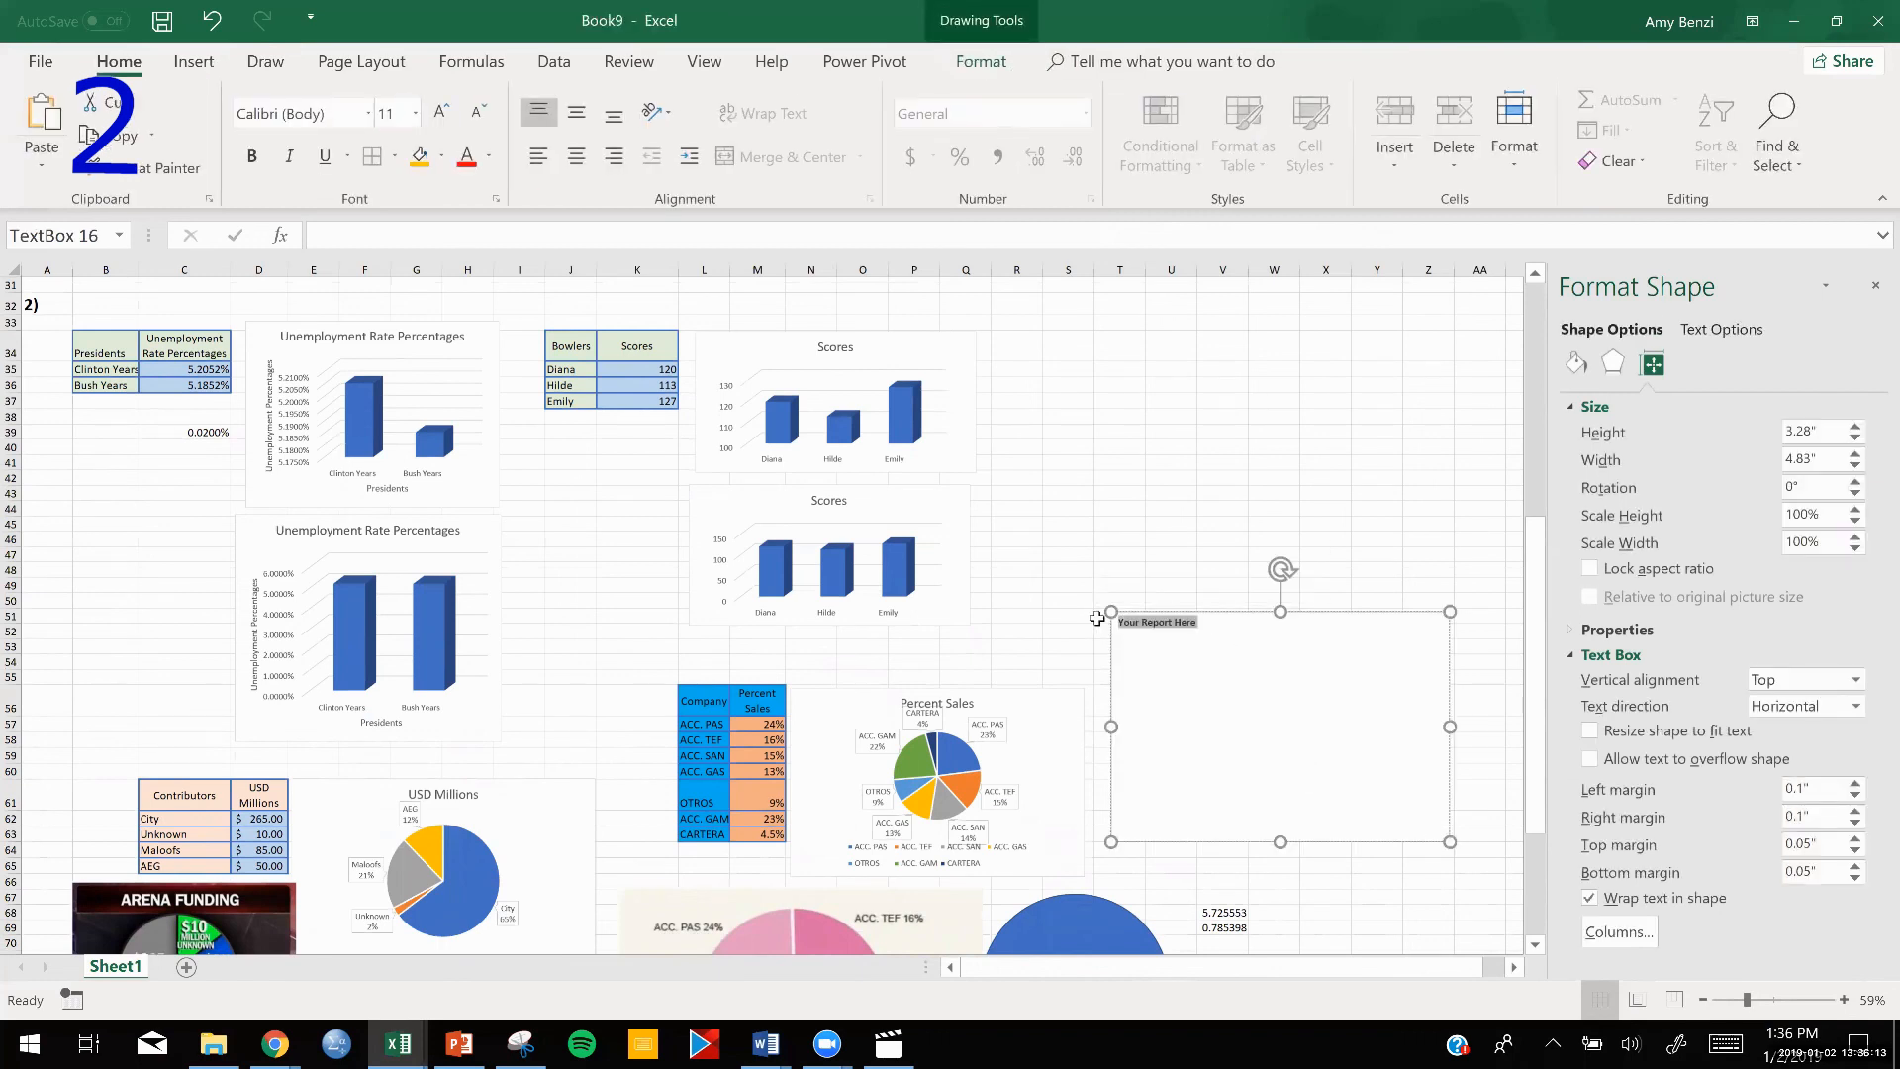
pyautogui.press('BackSpace')
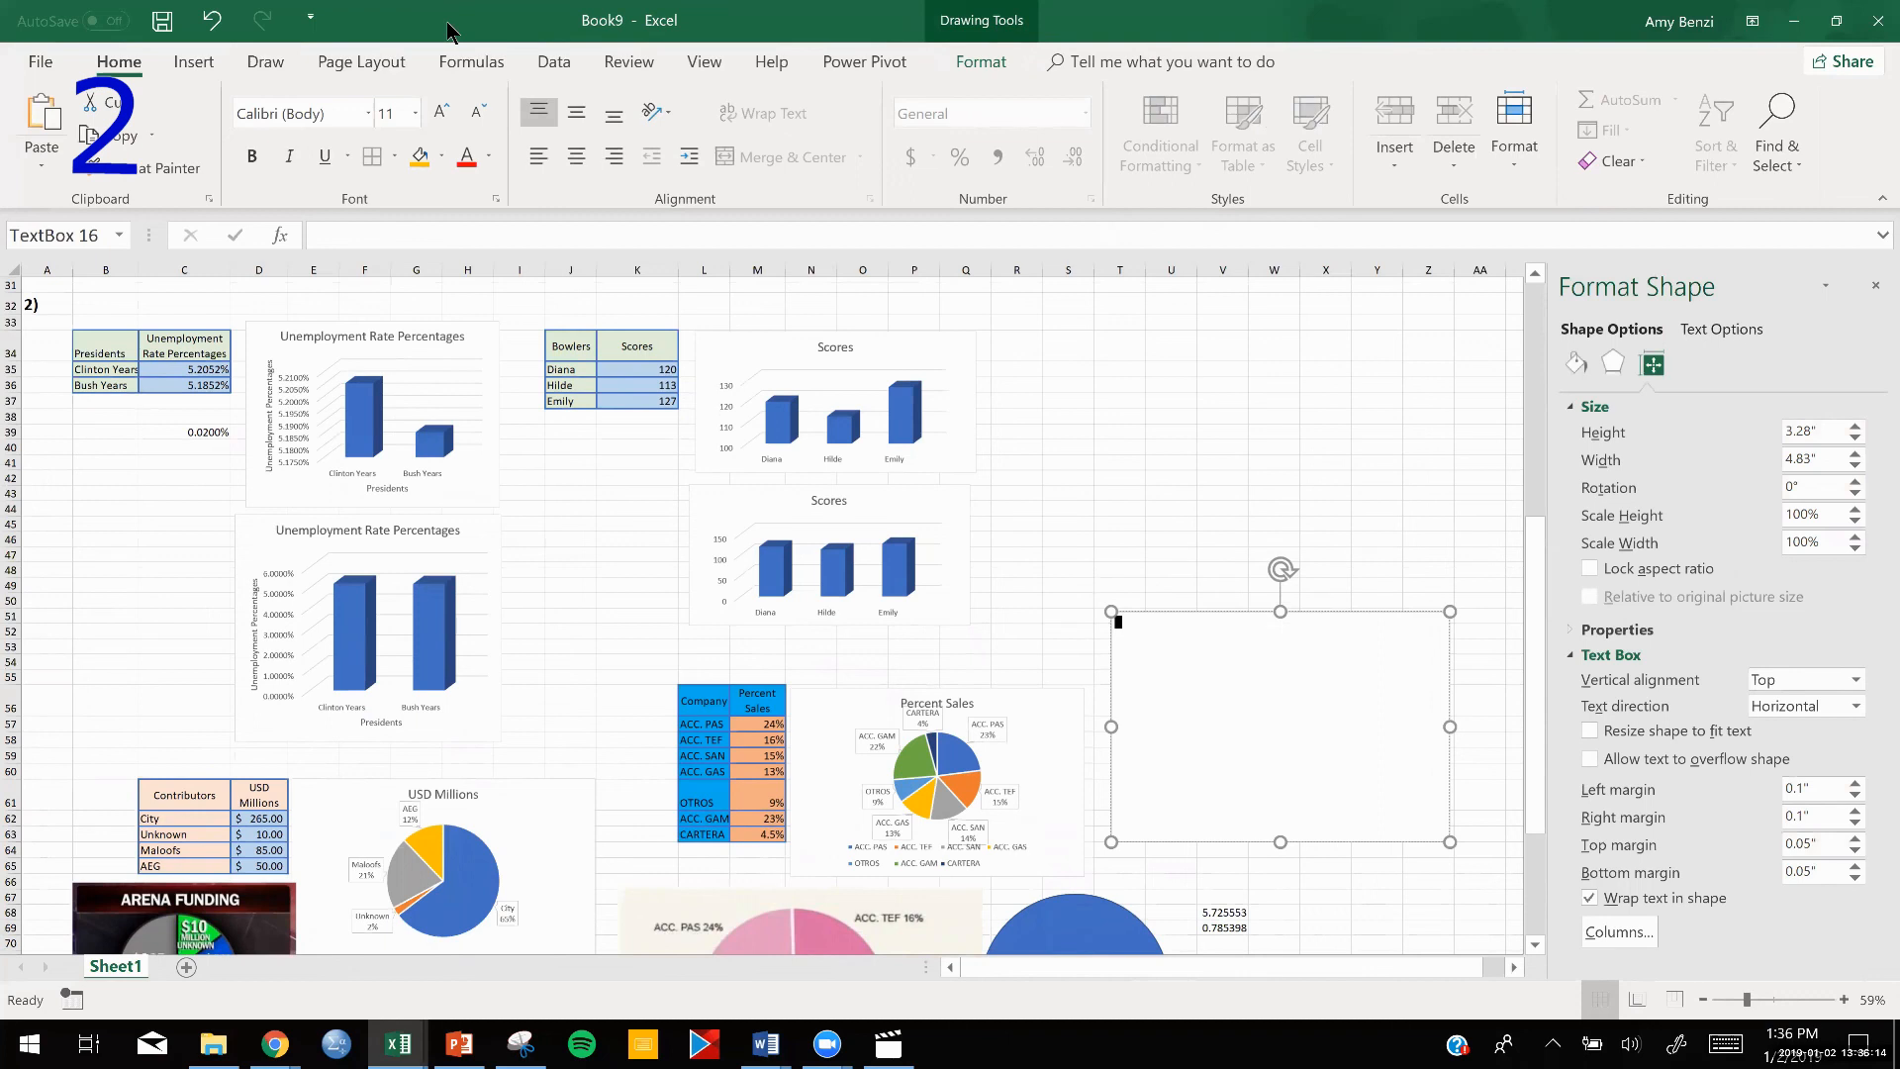
pyautogui.click(47, 165)
pyautogui.click(100, 226)
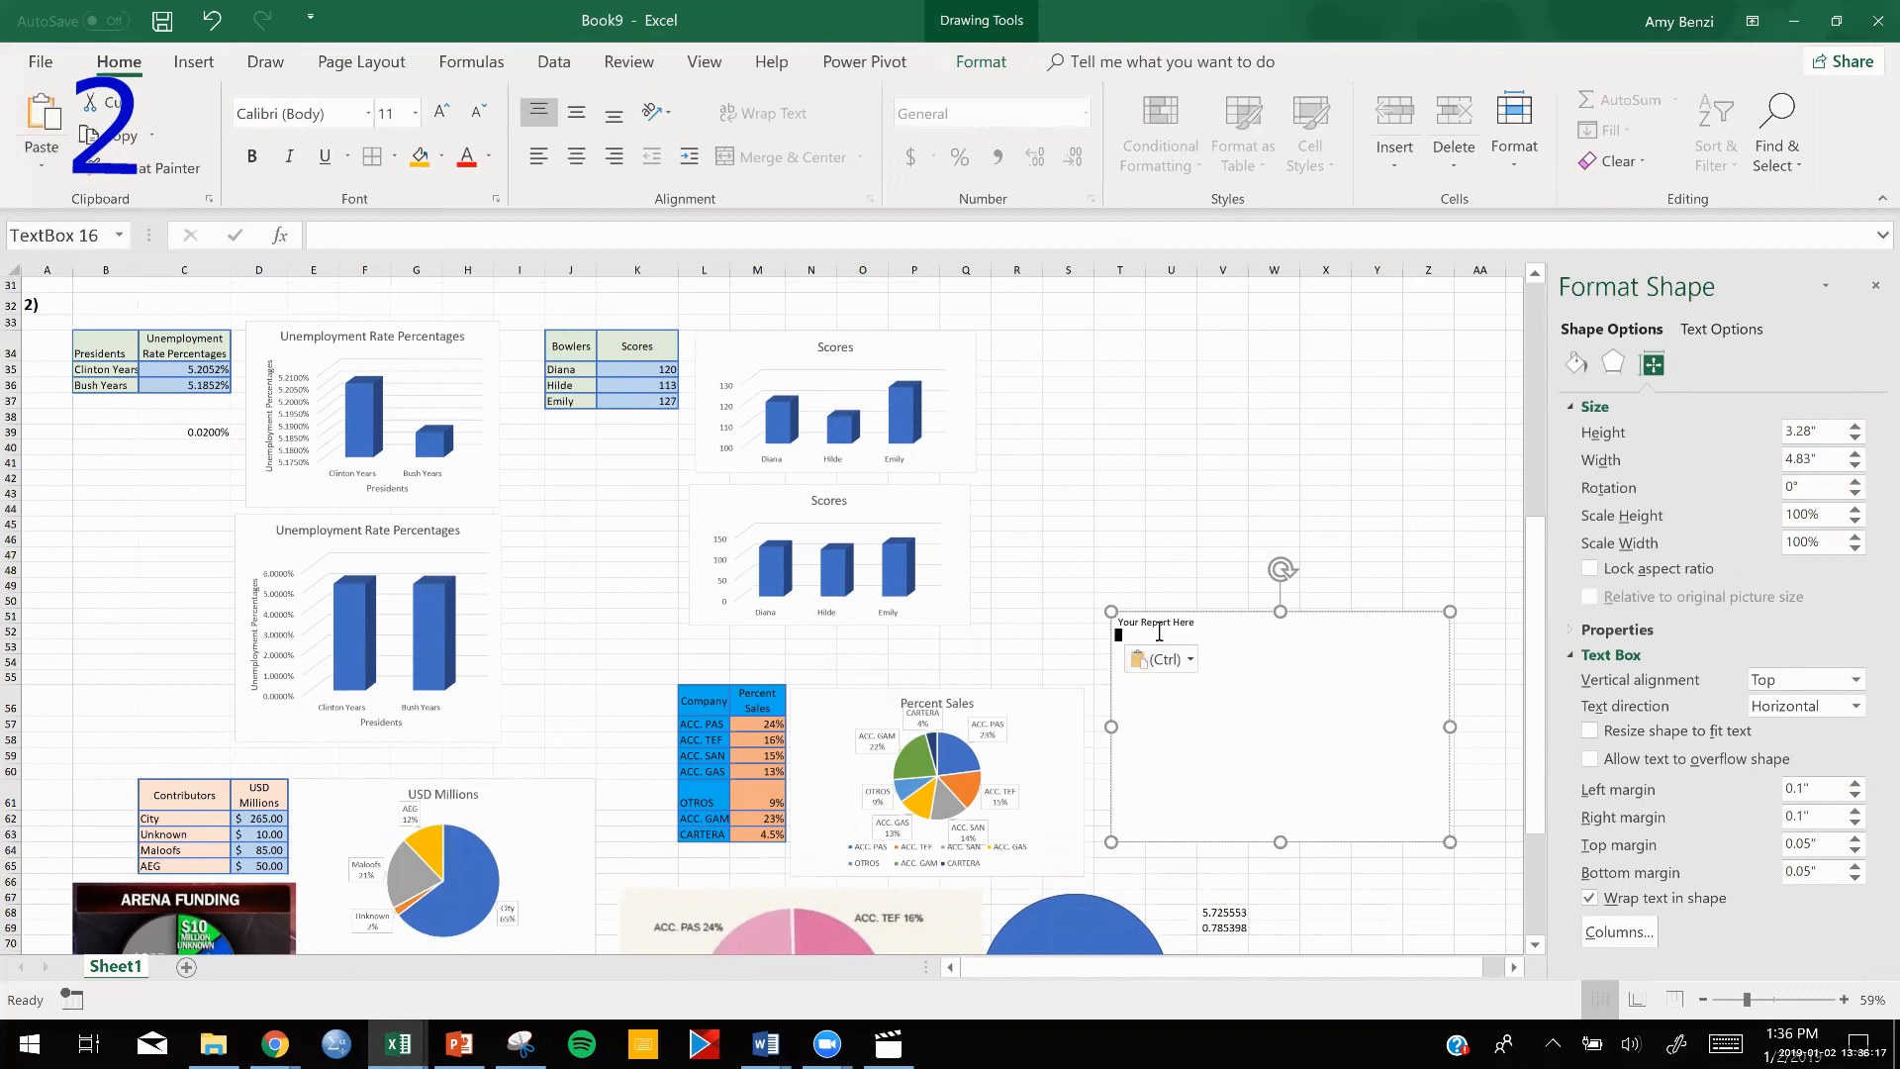
pyautogui.click(212, 19)
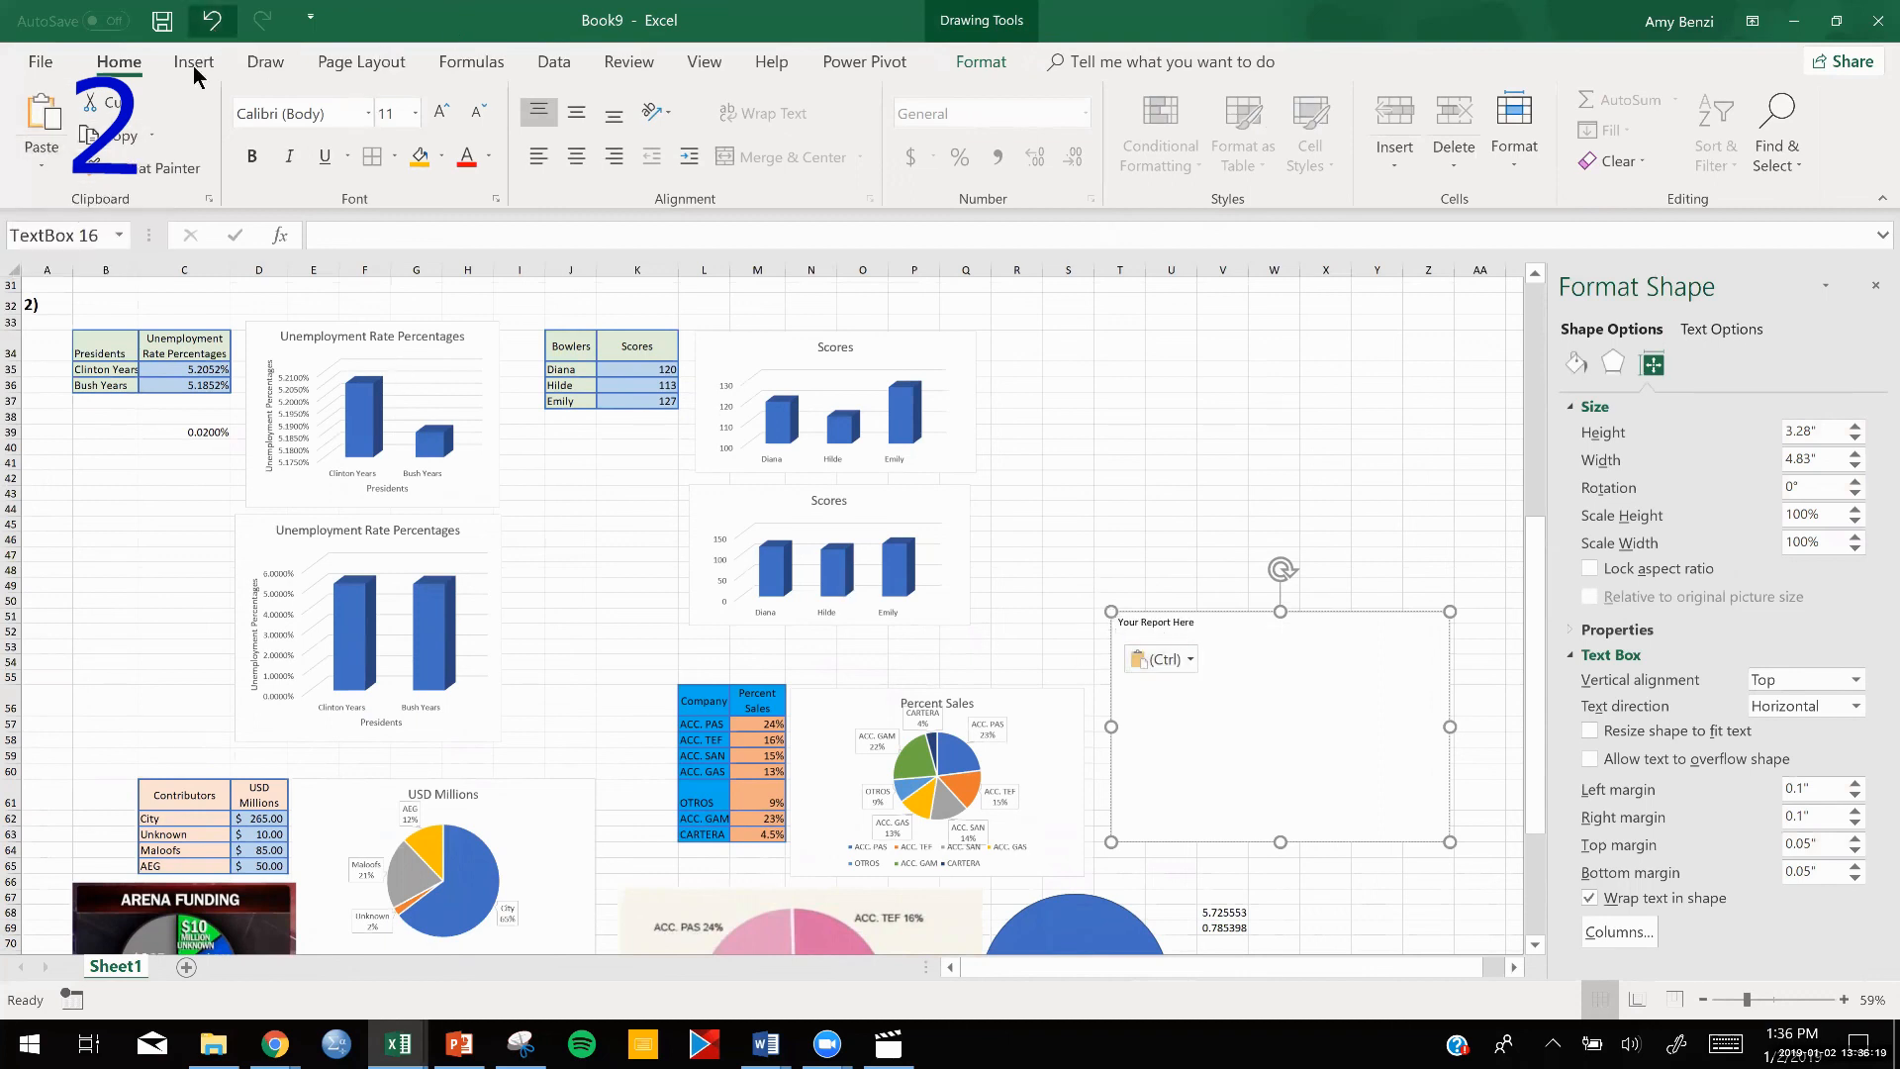
# Paste "Your Report Here" into the new text box and format it at size 40, centred horizontally and vertically.
pyautogui.click(42, 160)
pyautogui.click(30, 233)
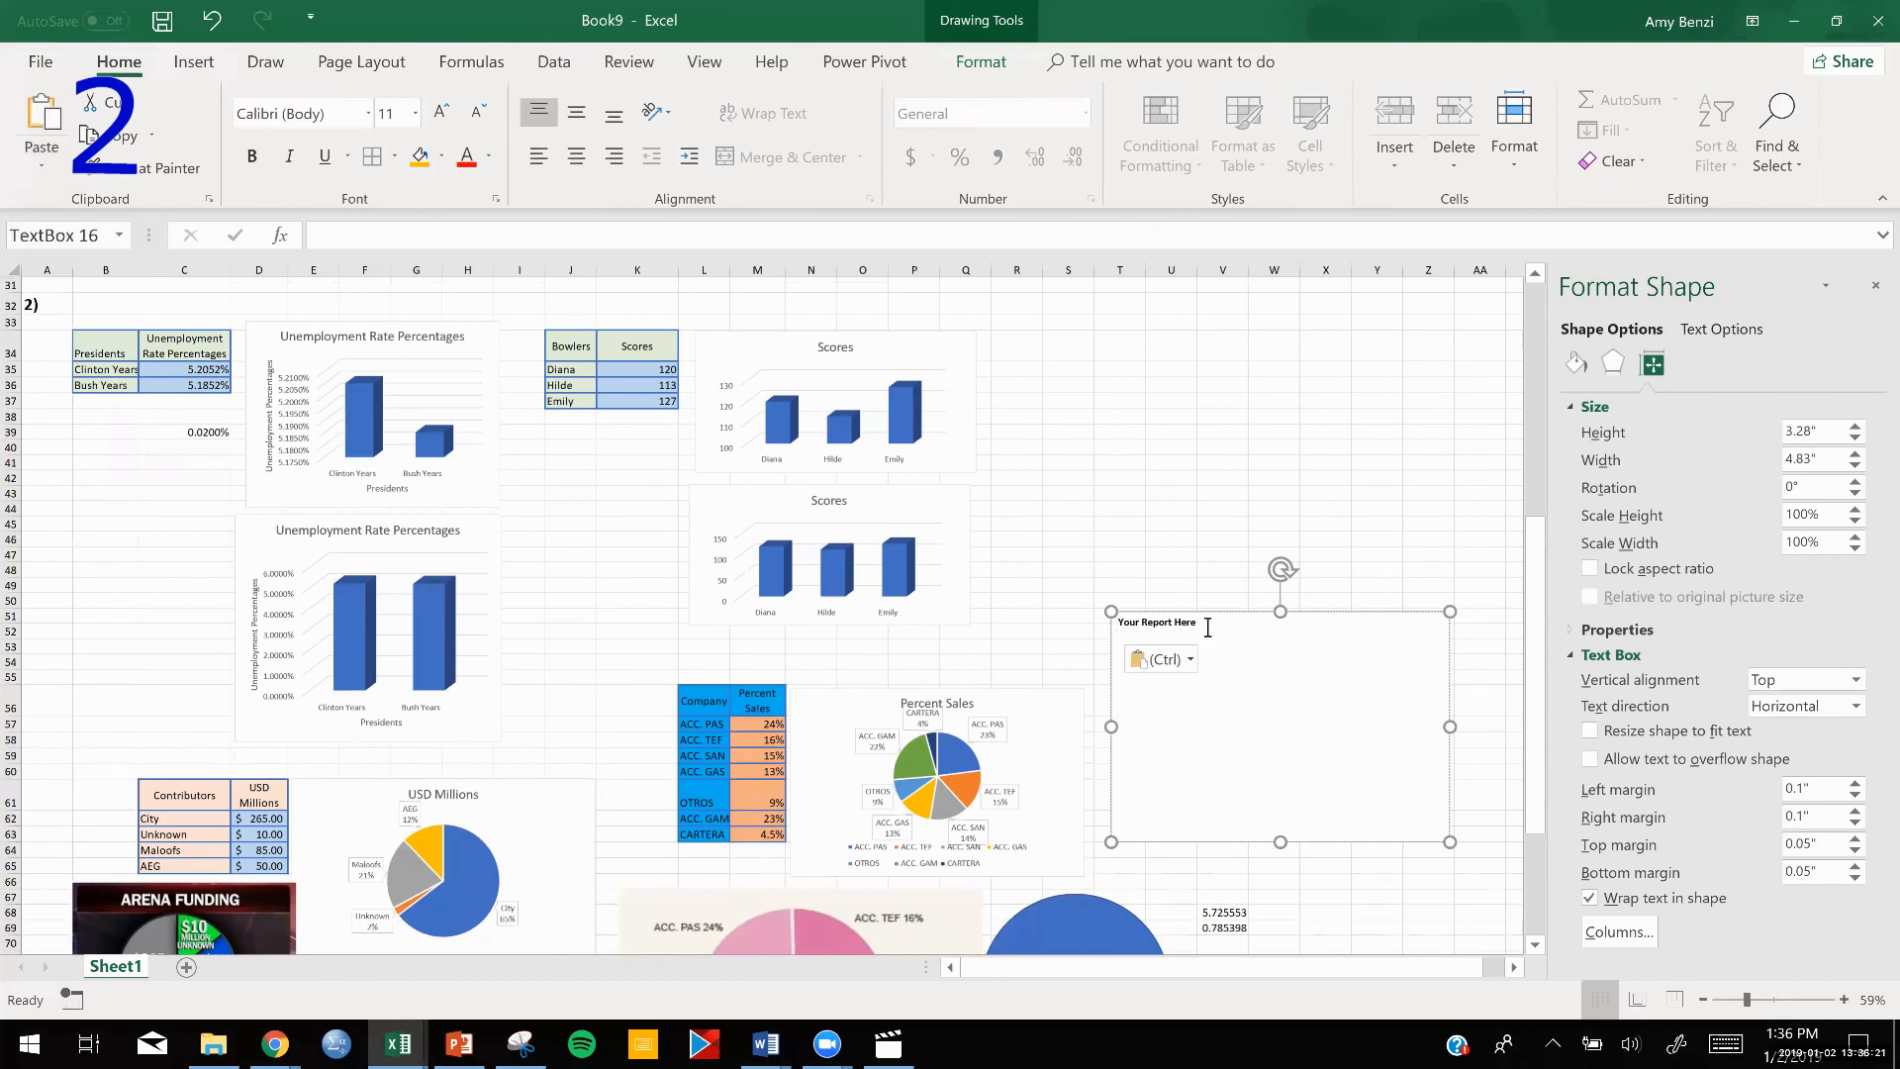
pyautogui.moveTo(1207, 628); pyautogui.dragTo(1116, 623)
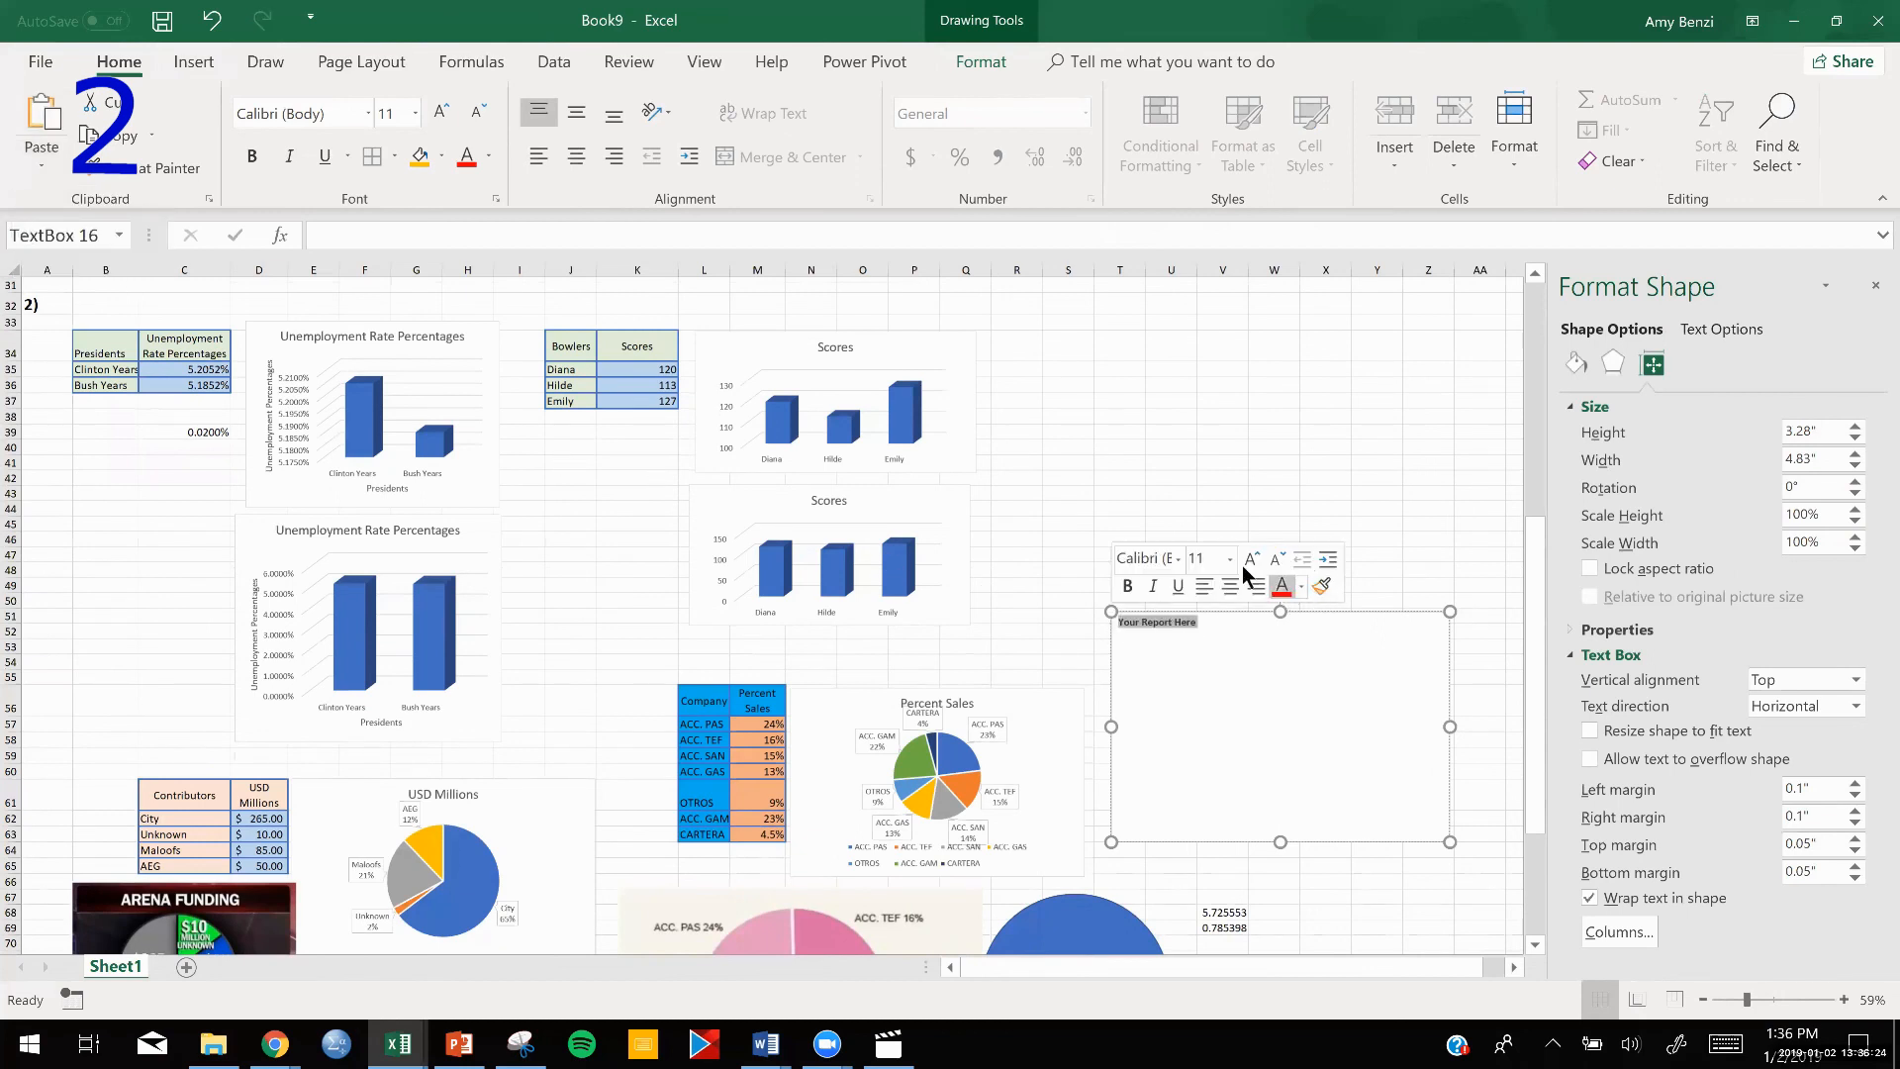
pyautogui.click(1230, 558)
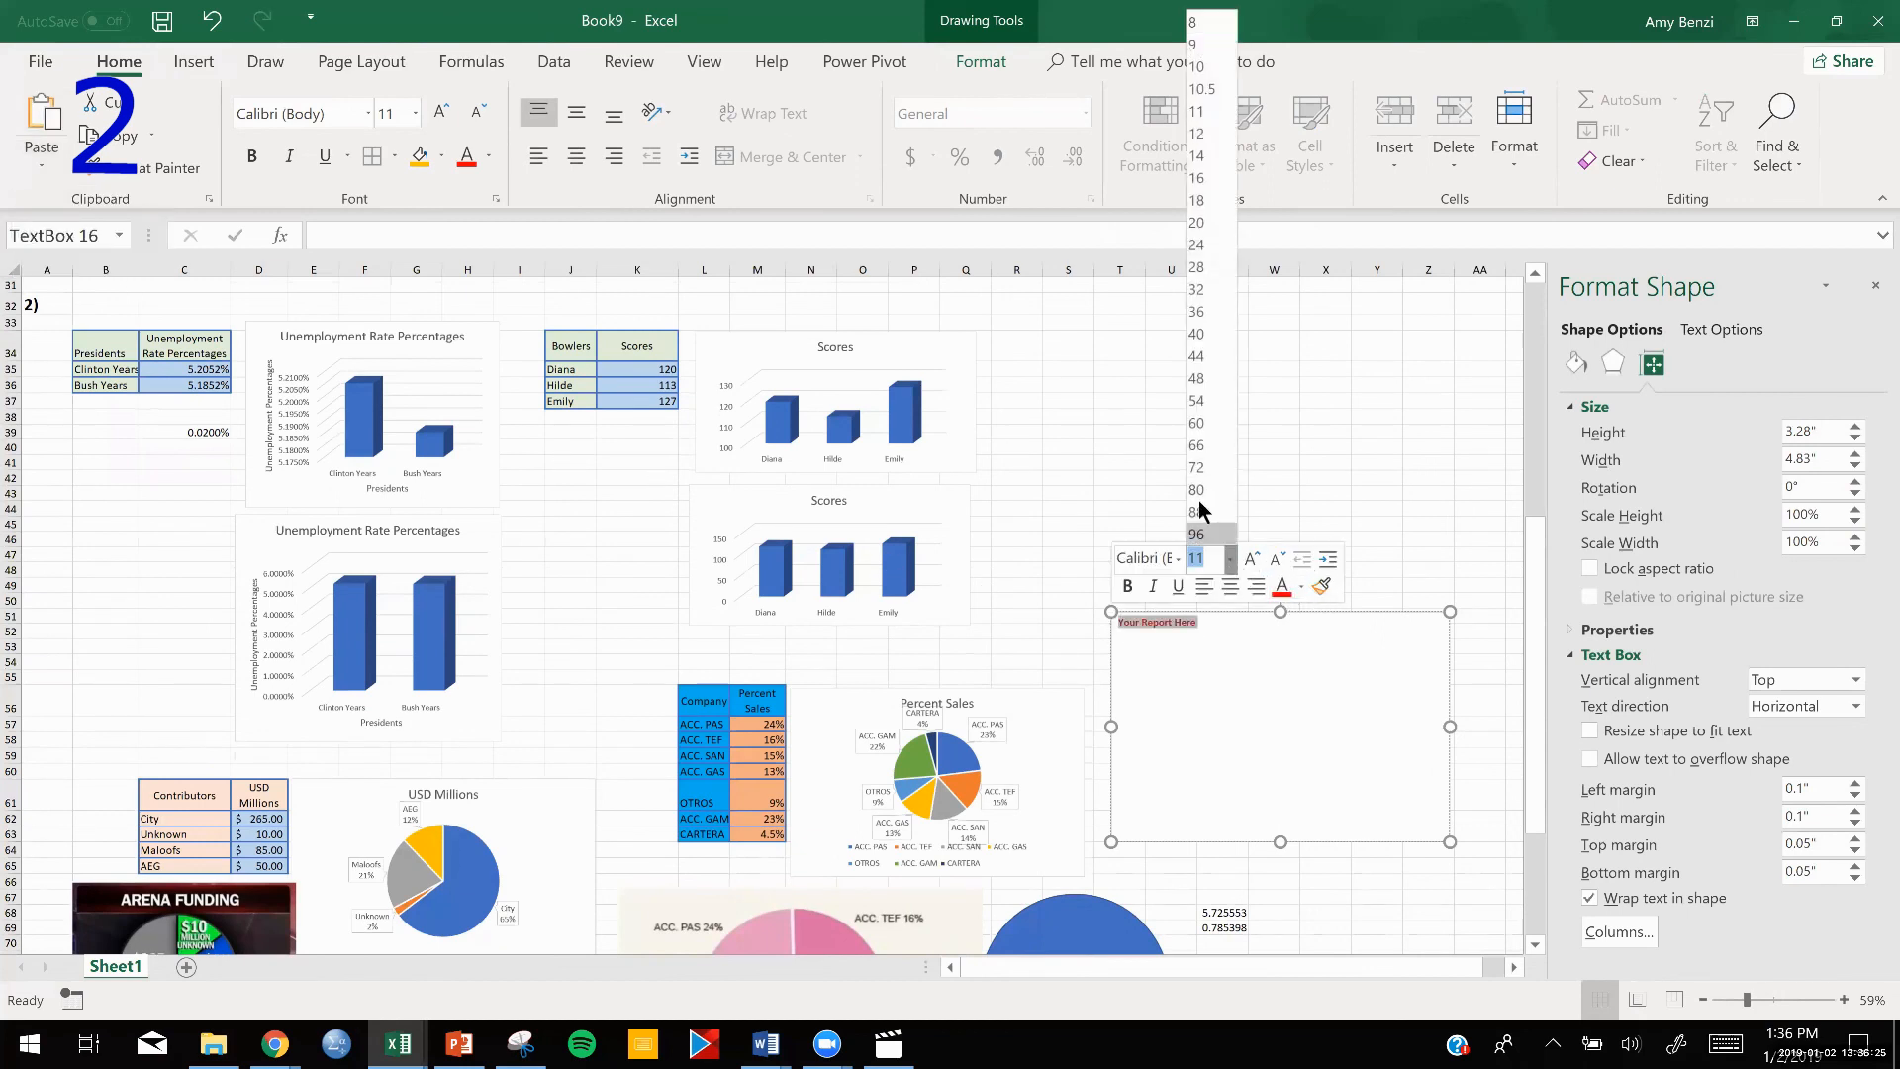
pyautogui.click(1199, 336)
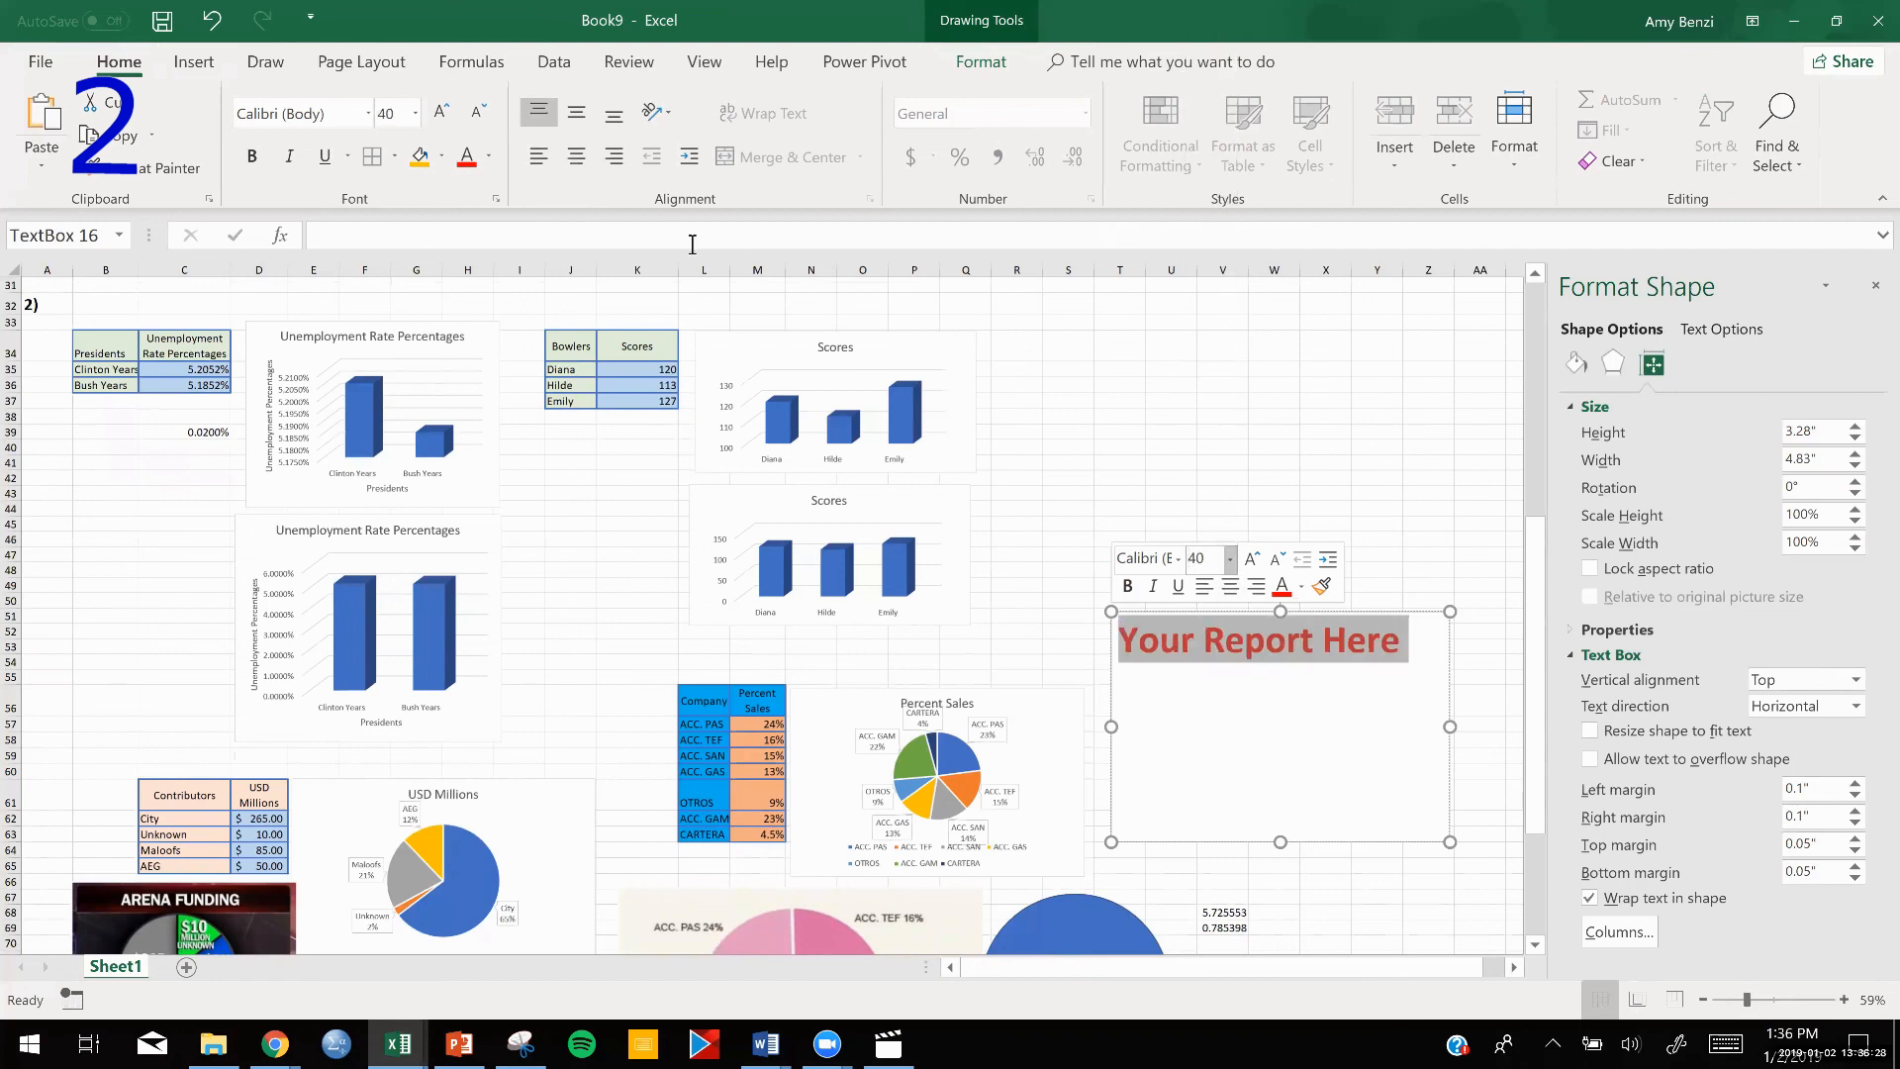
pyautogui.click(575, 156)
pyautogui.click(576, 115)
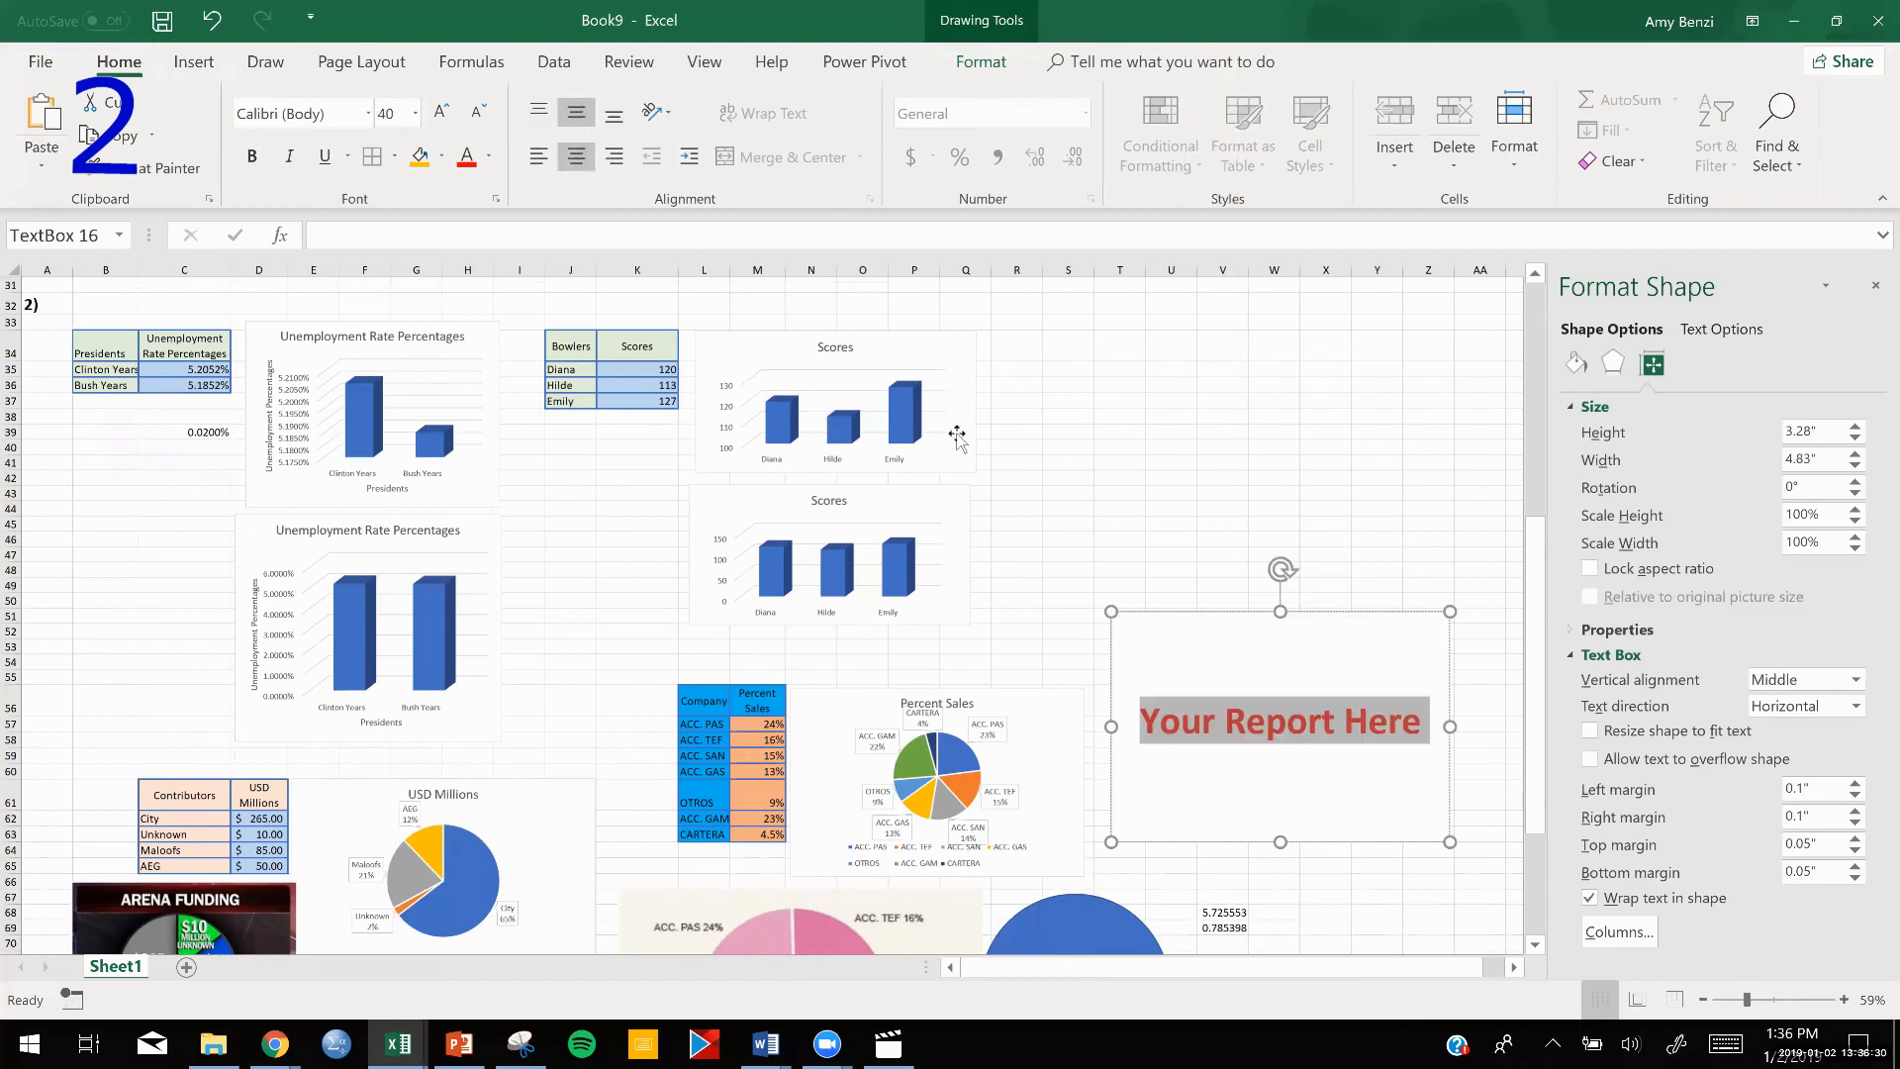
# Move the "Your Report Here" text box to the empty area below the Arena Funding picture and its pie chart, and deselect it.
pyautogui.scroll(-3, 1125, 522)
pyautogui.scroll(-4, 1125, 523)
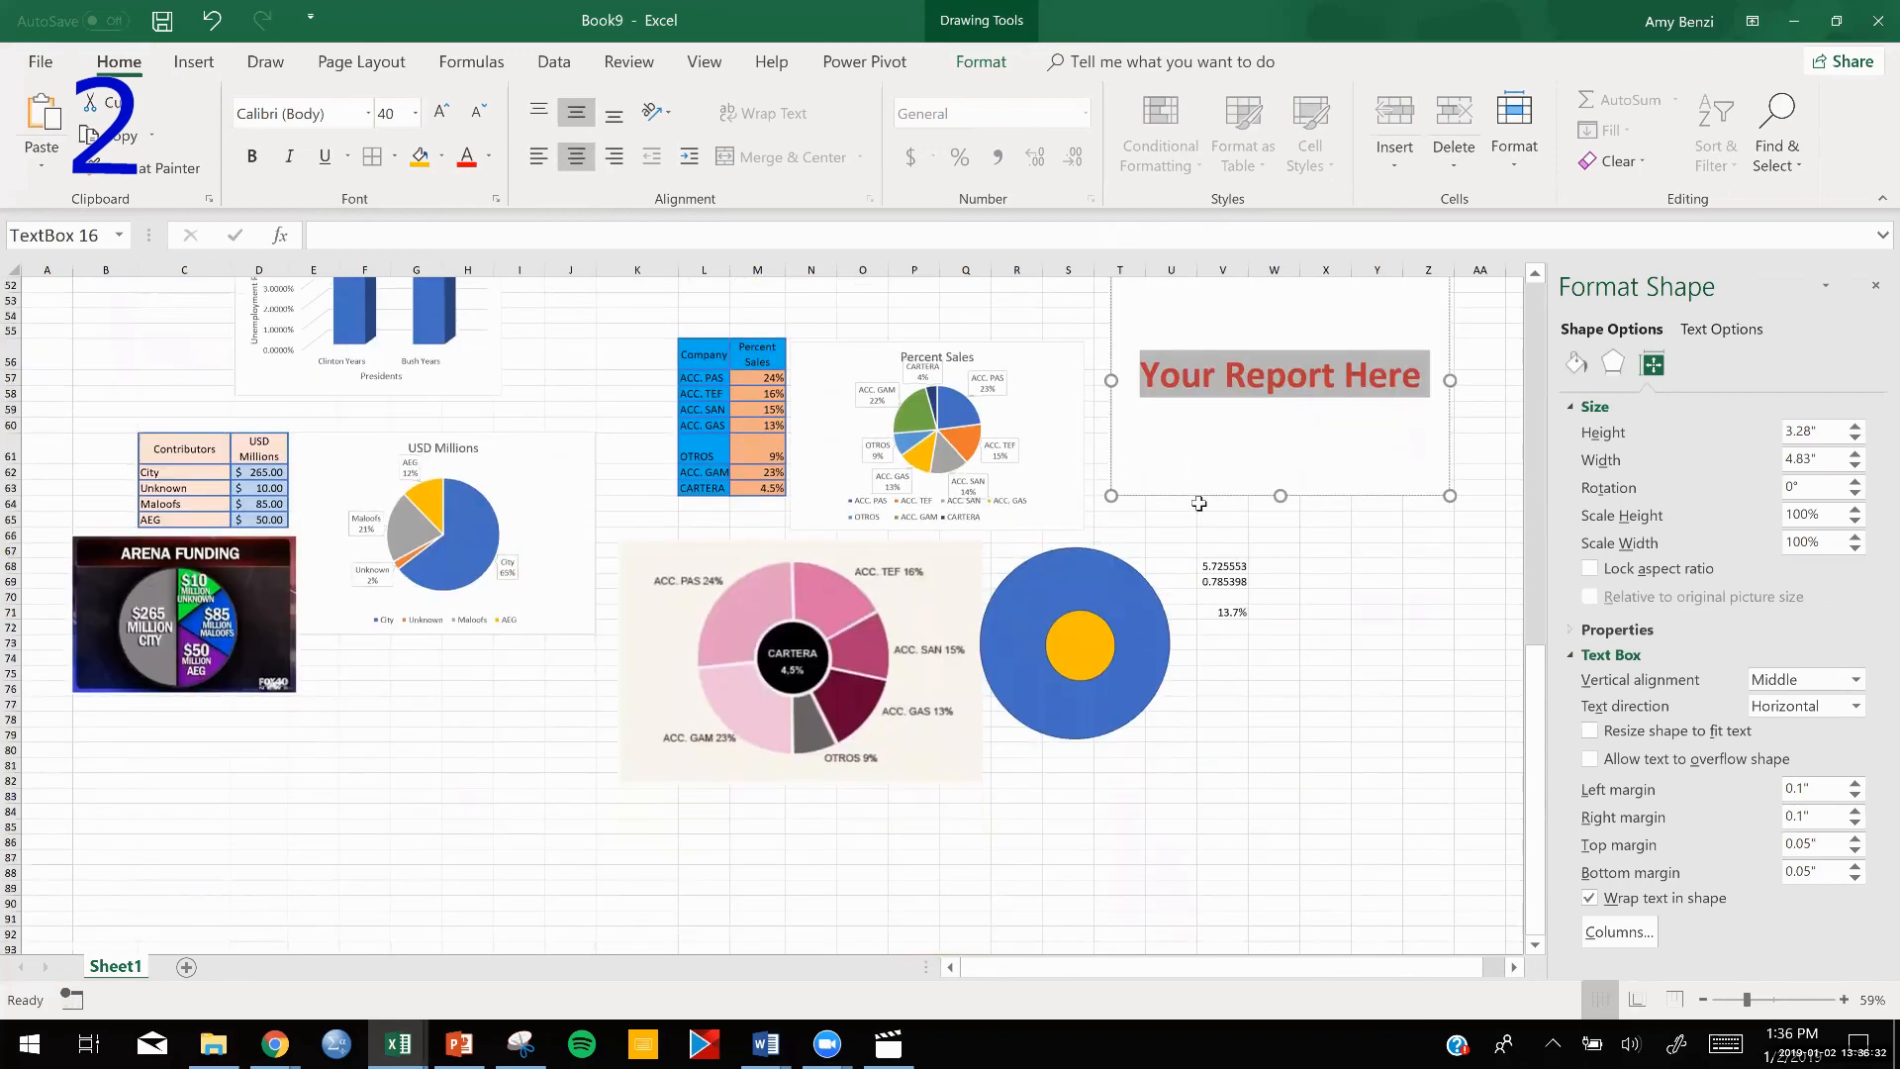
pyautogui.click(1199, 498)
pyautogui.moveTo(728, 636); pyautogui.dragTo(351, 930)
pyautogui.click(1315, 706)
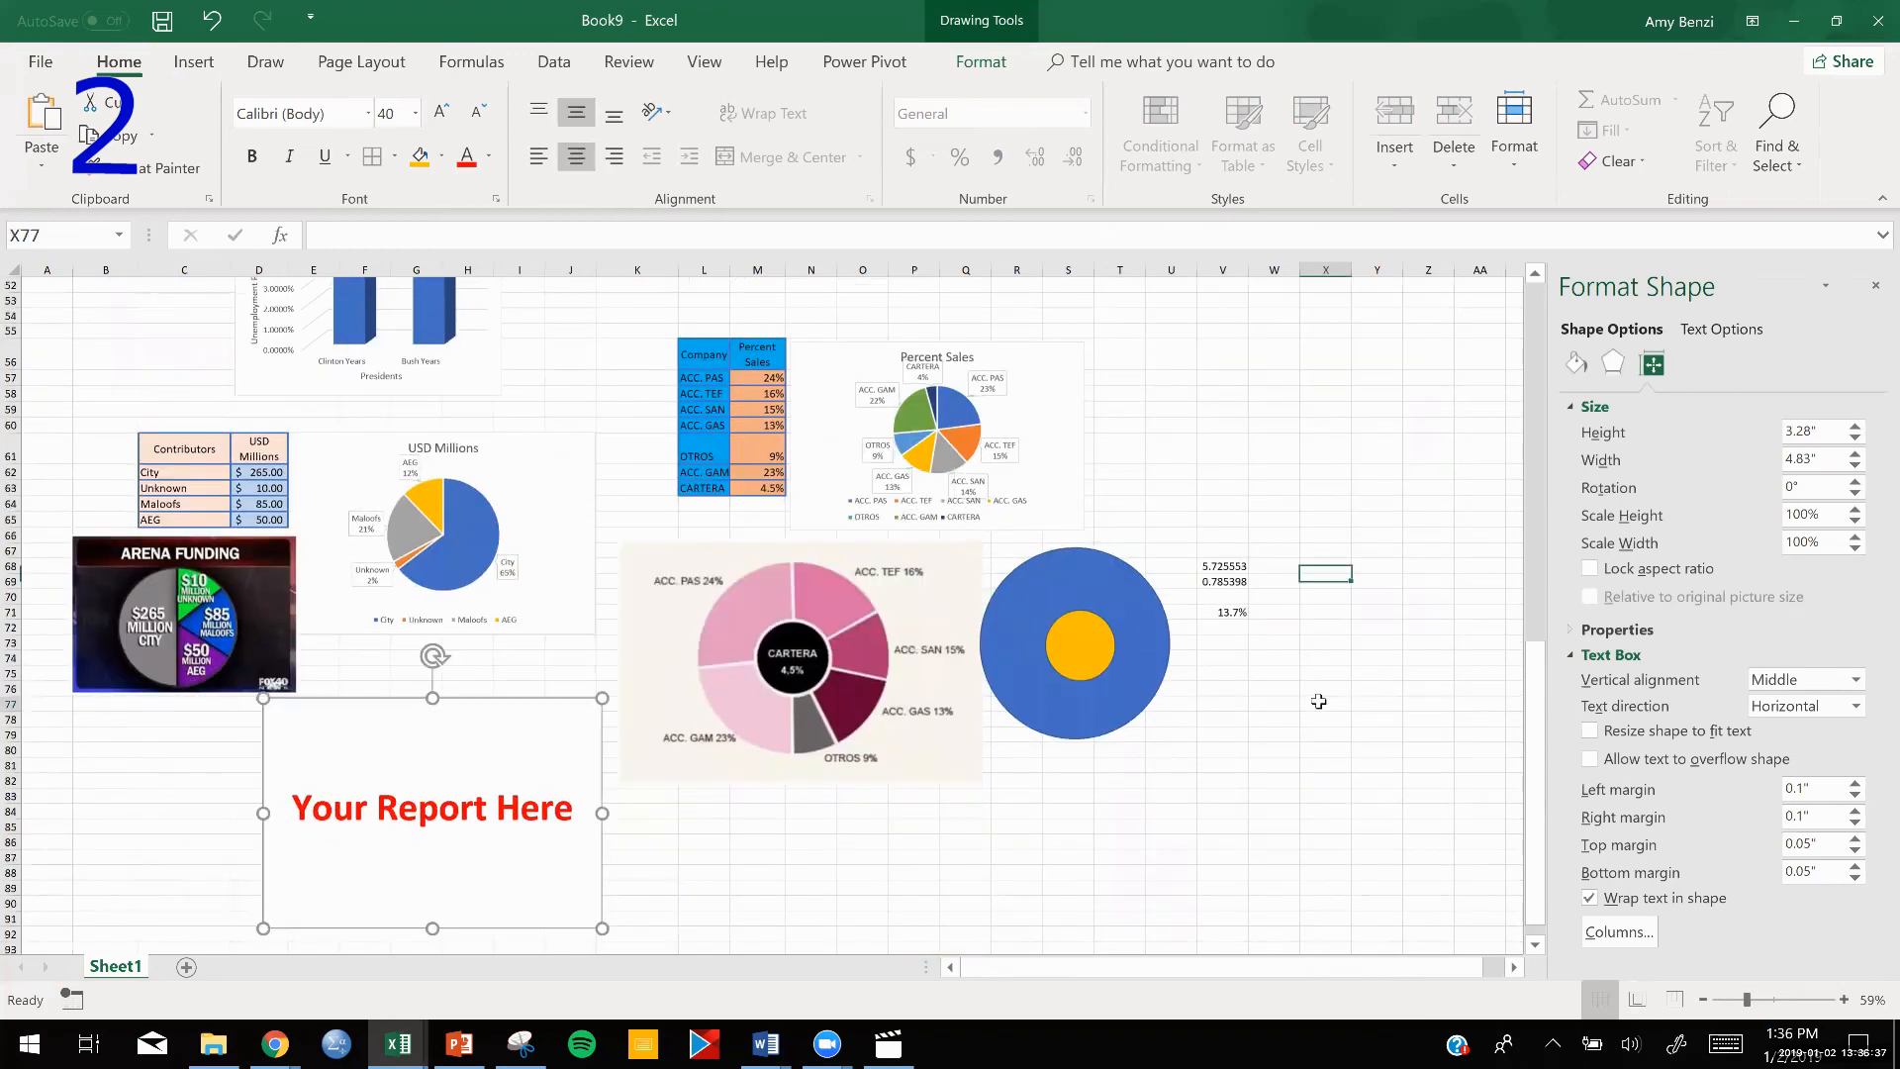
pyautogui.scroll(-2, 522, 663)
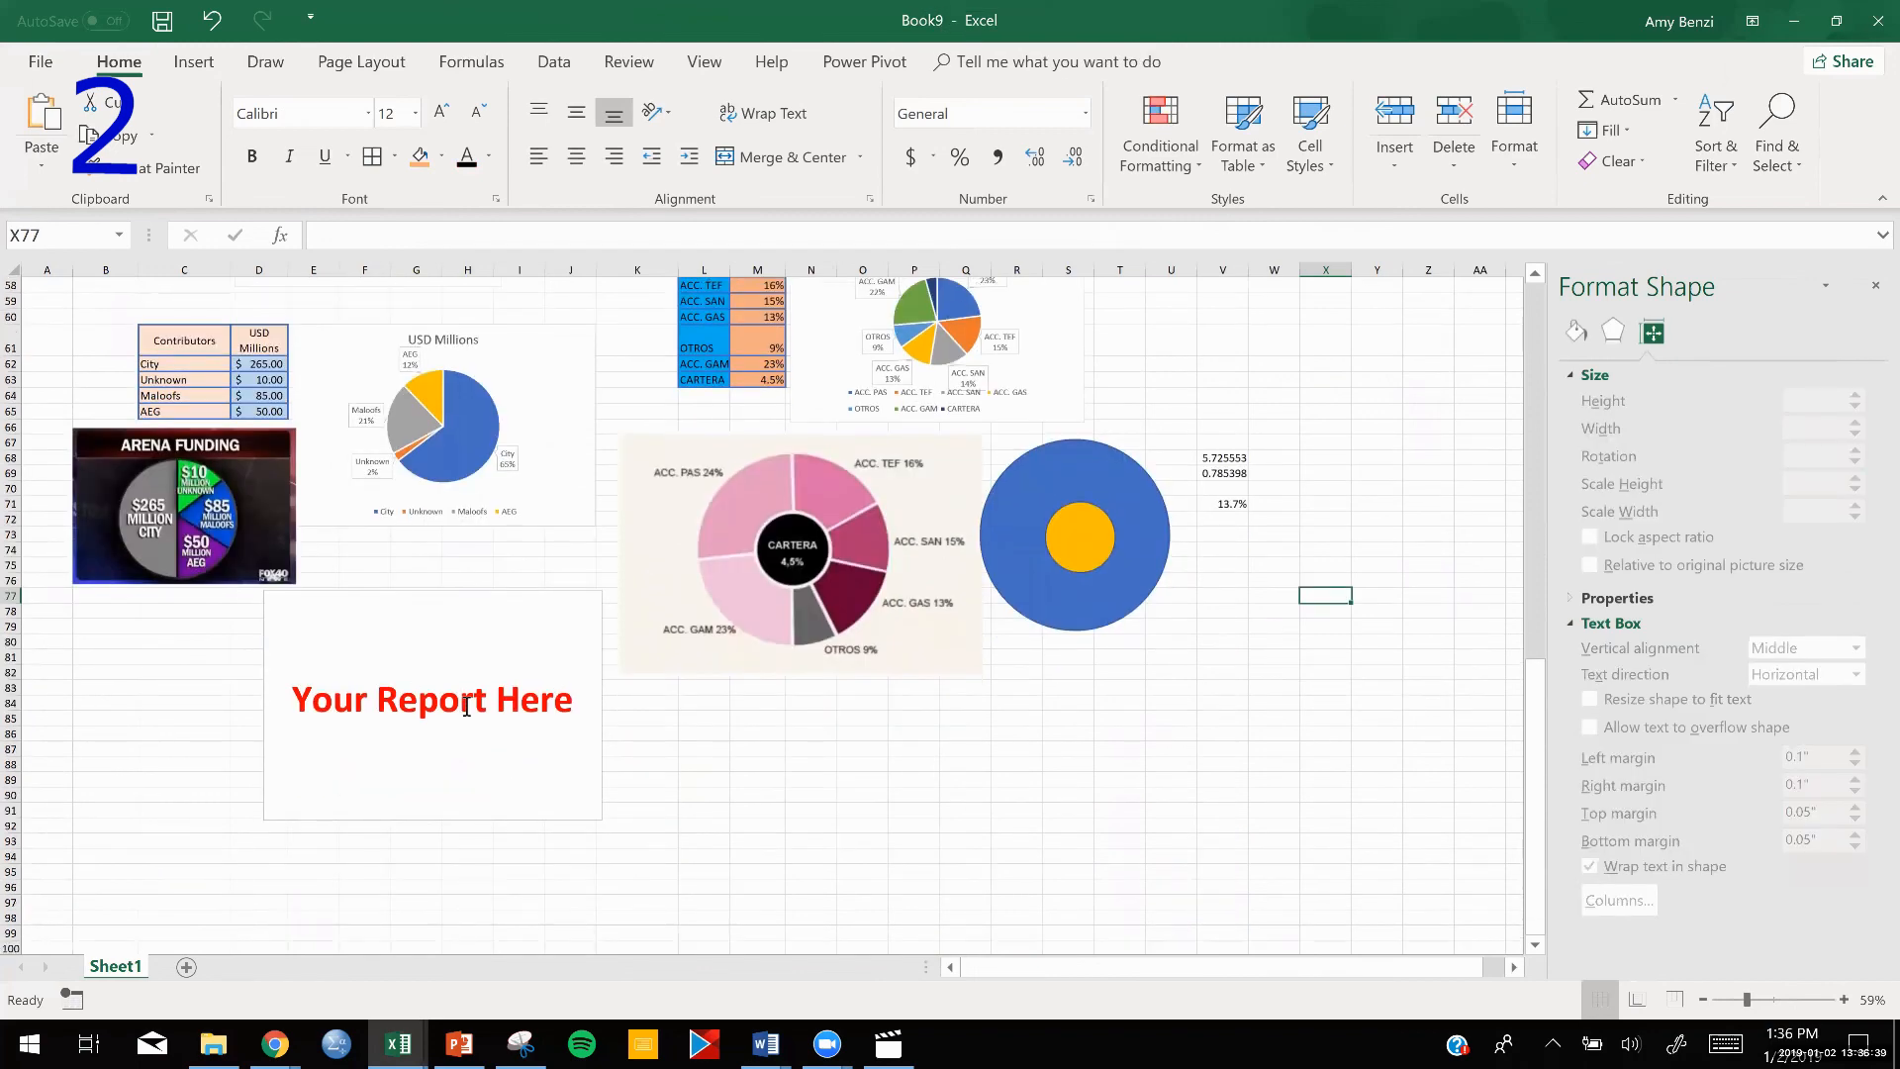
pyautogui.scroll(3, 588, 702)
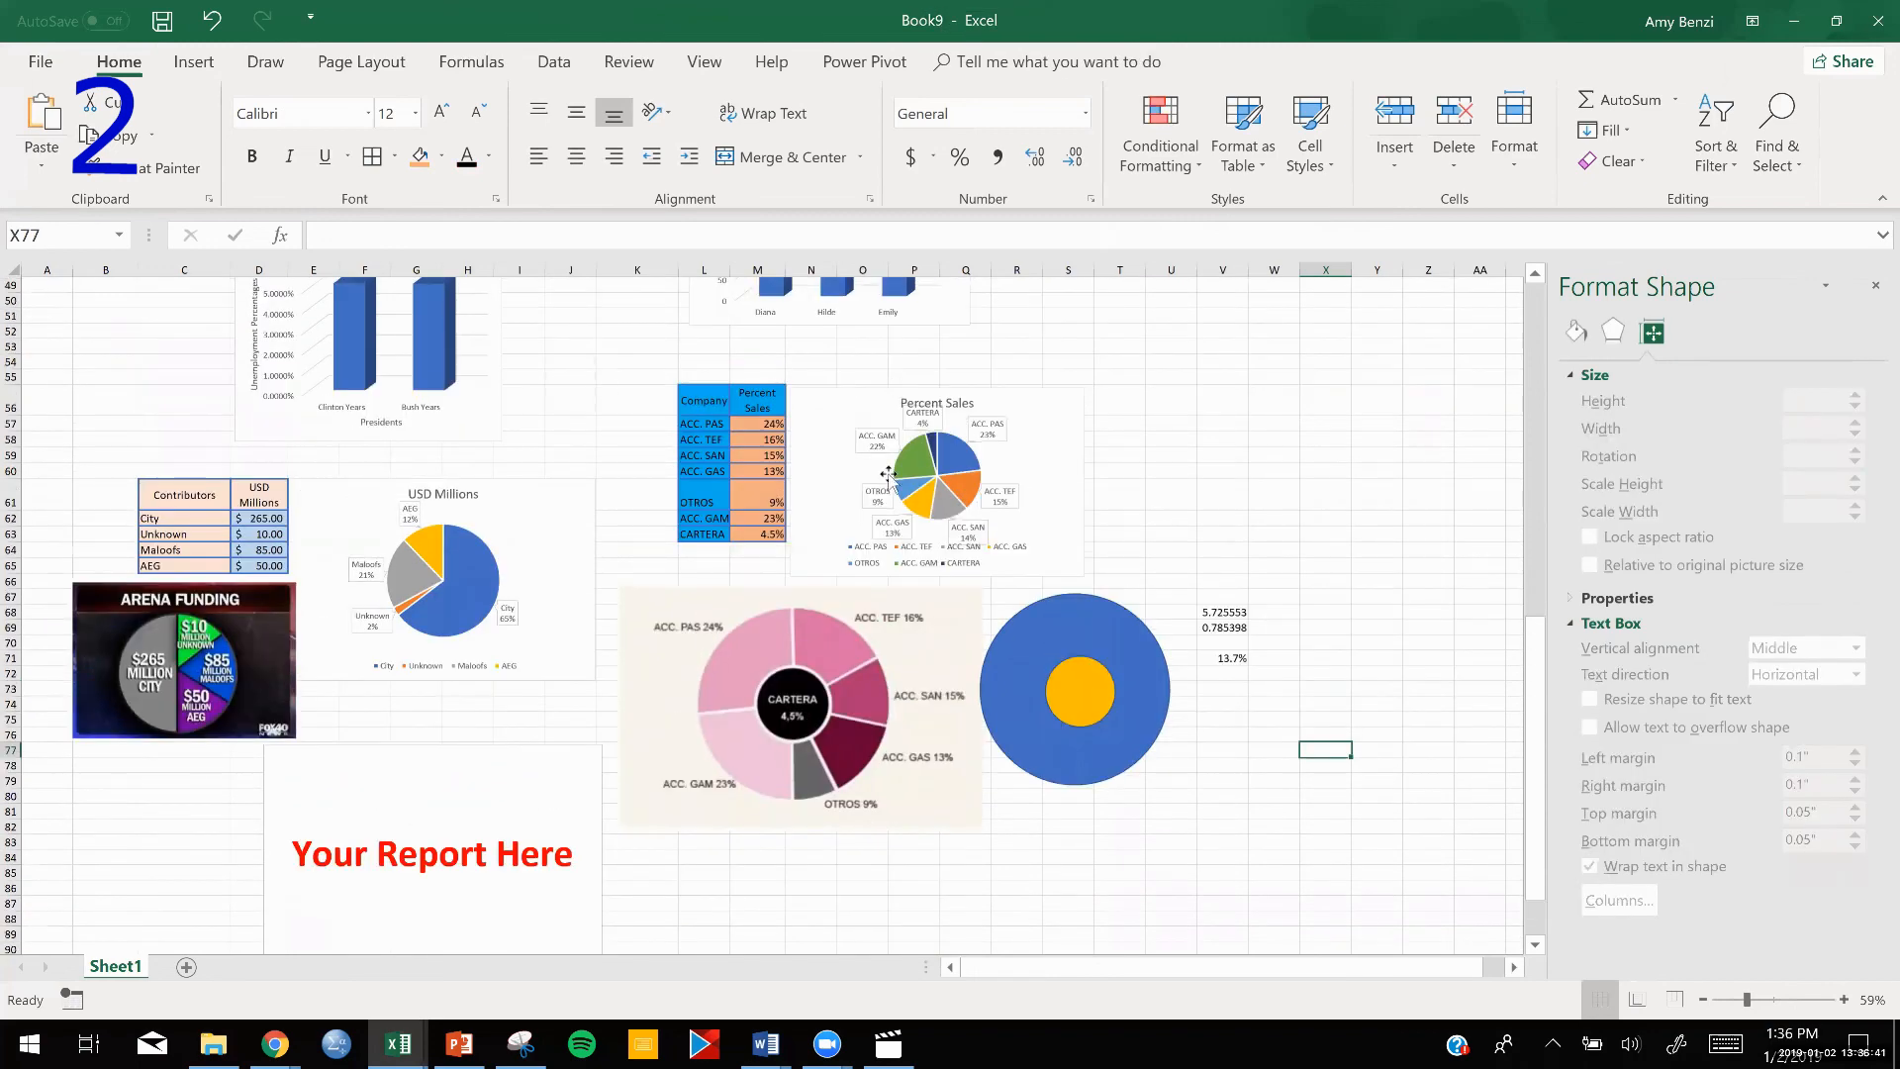
pyautogui.scroll(1, 667, 405)
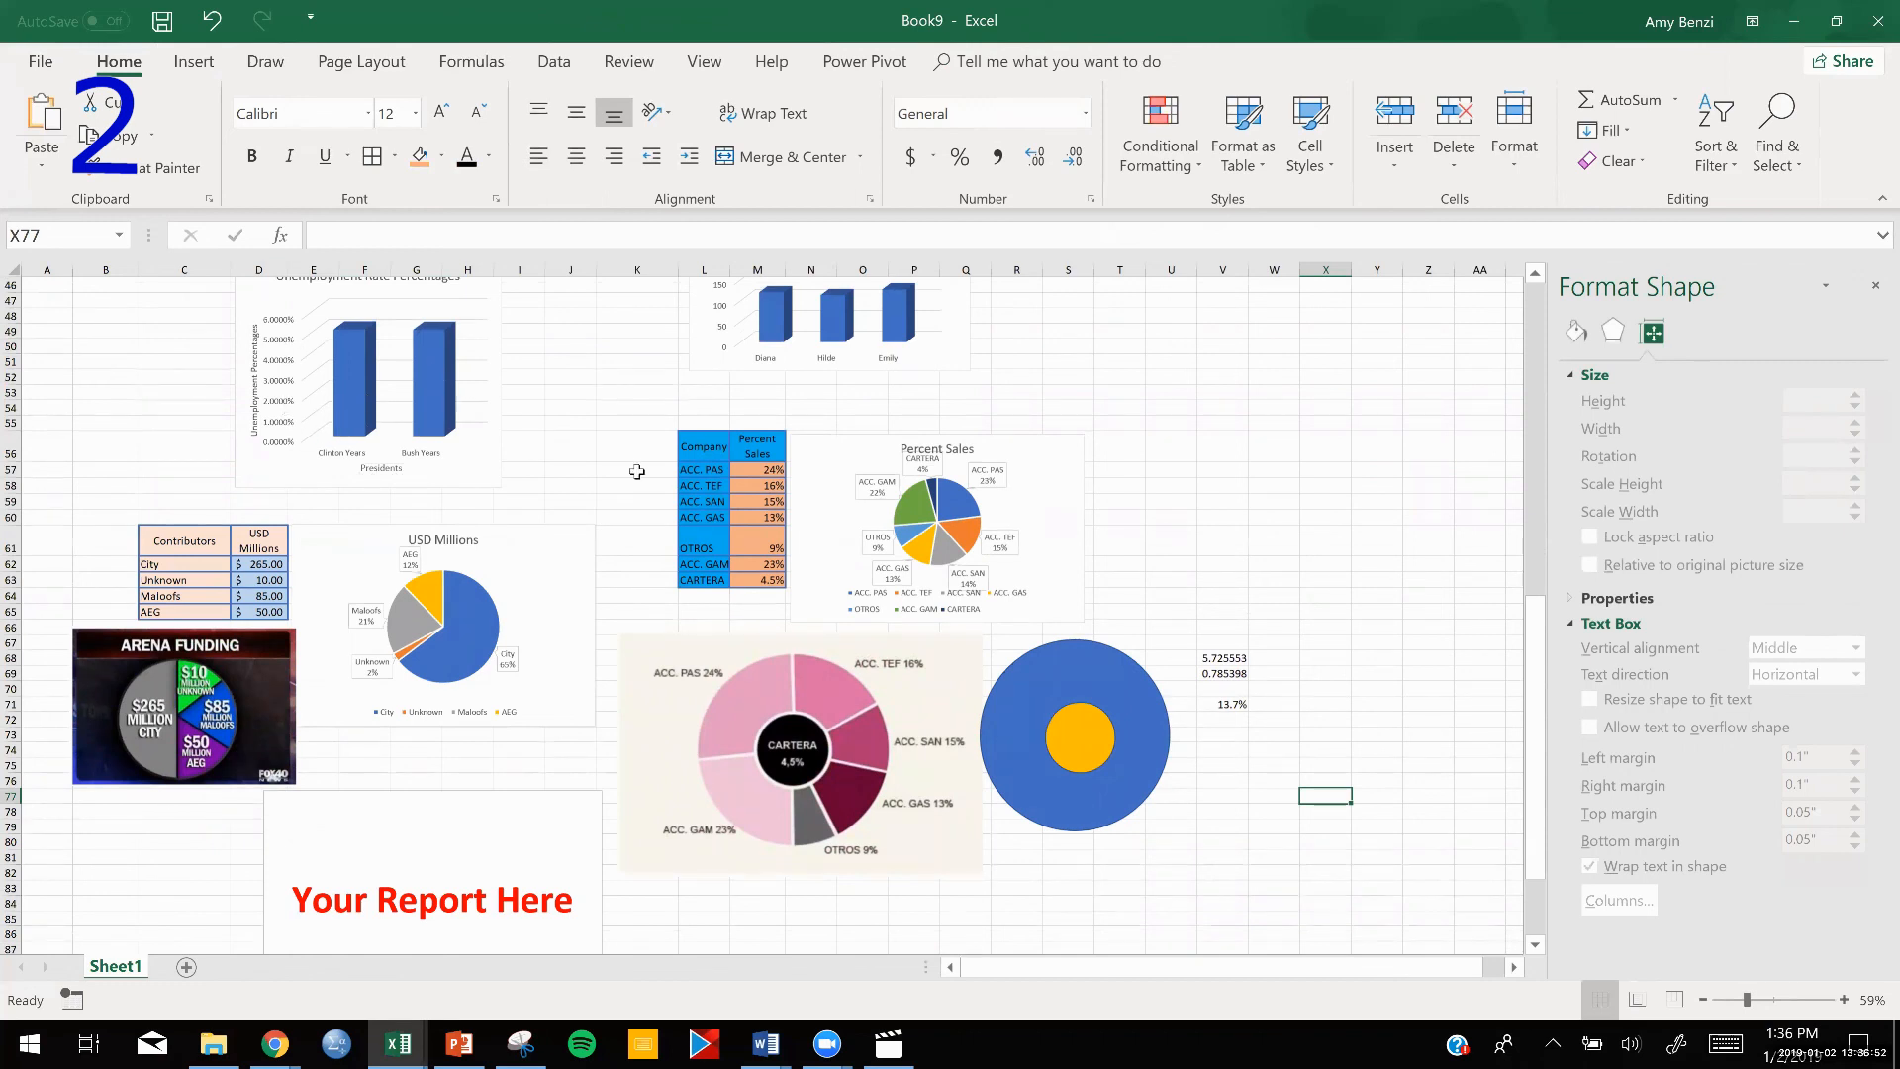
pyautogui.scroll(-1, 636, 472)
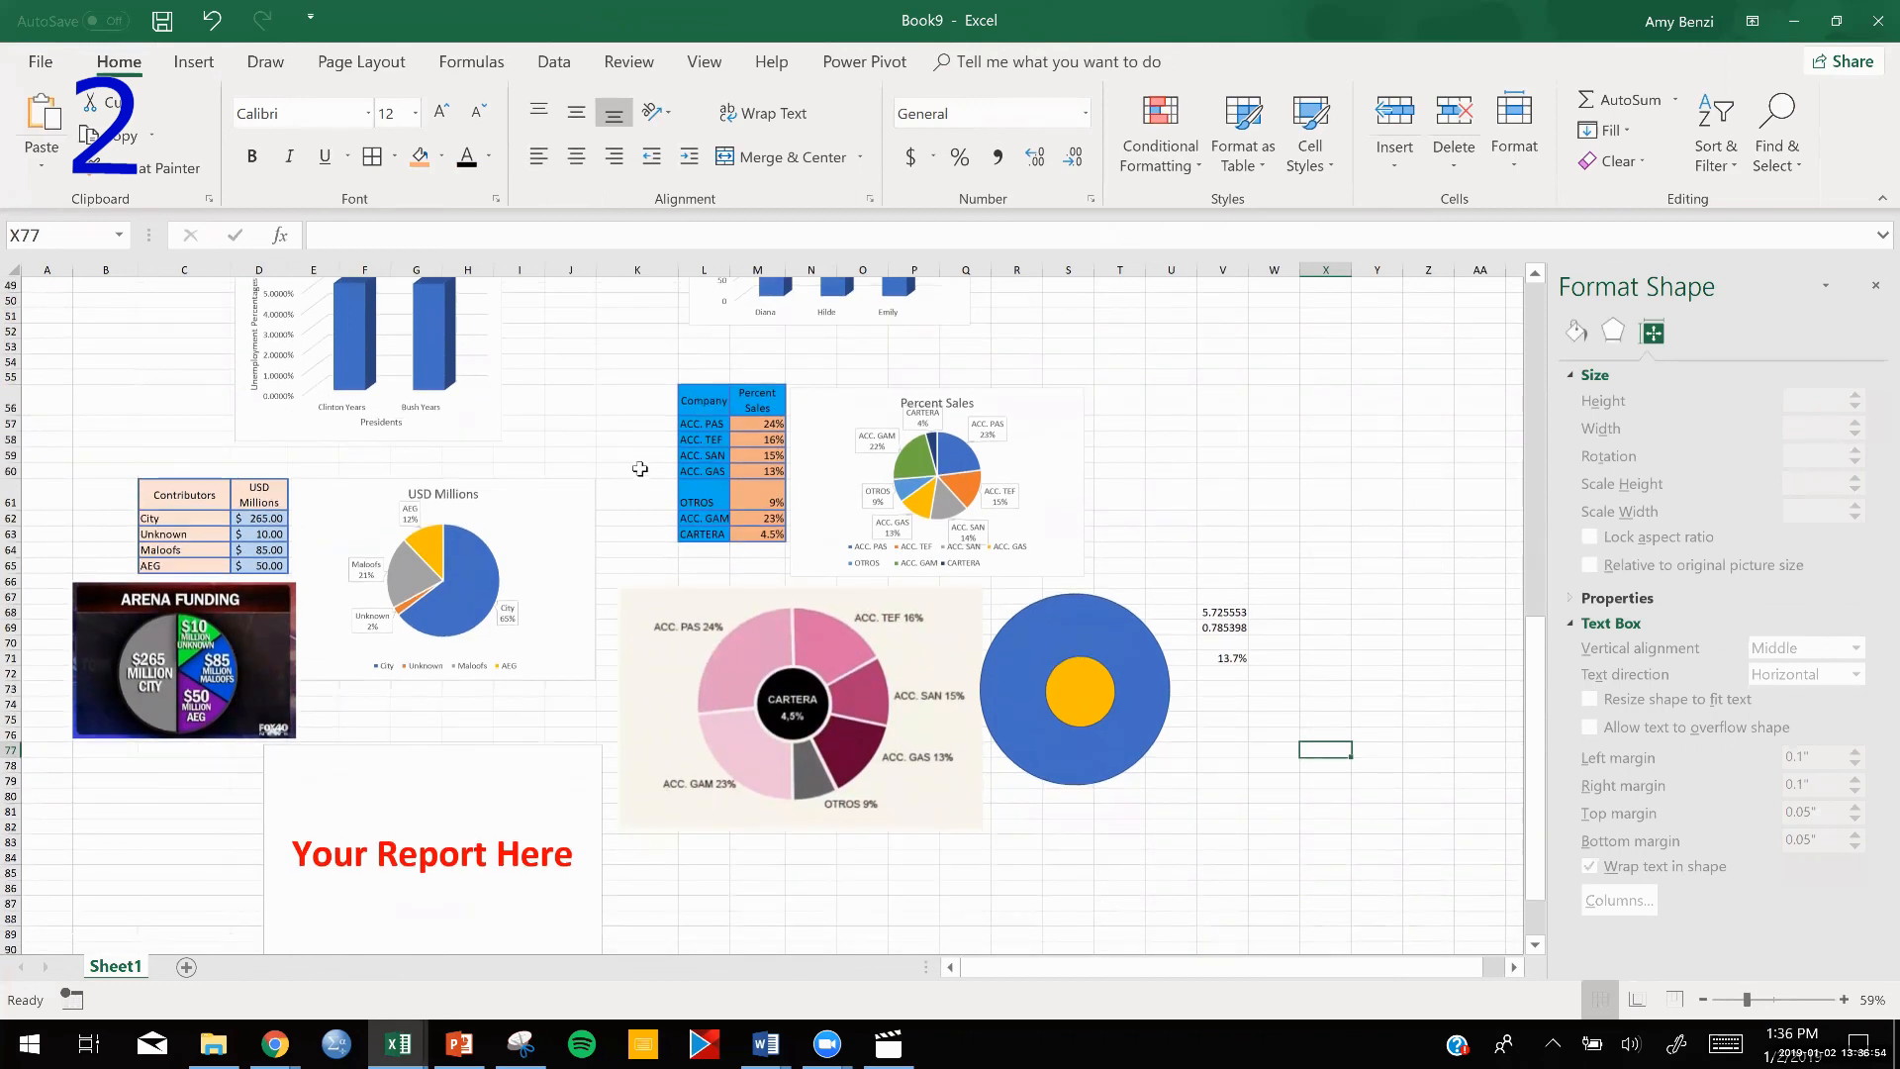
# Restore the Excel window to half the screen beside the browser and close the Format Shape pane.
pyautogui.scroll(-2, 640, 469)
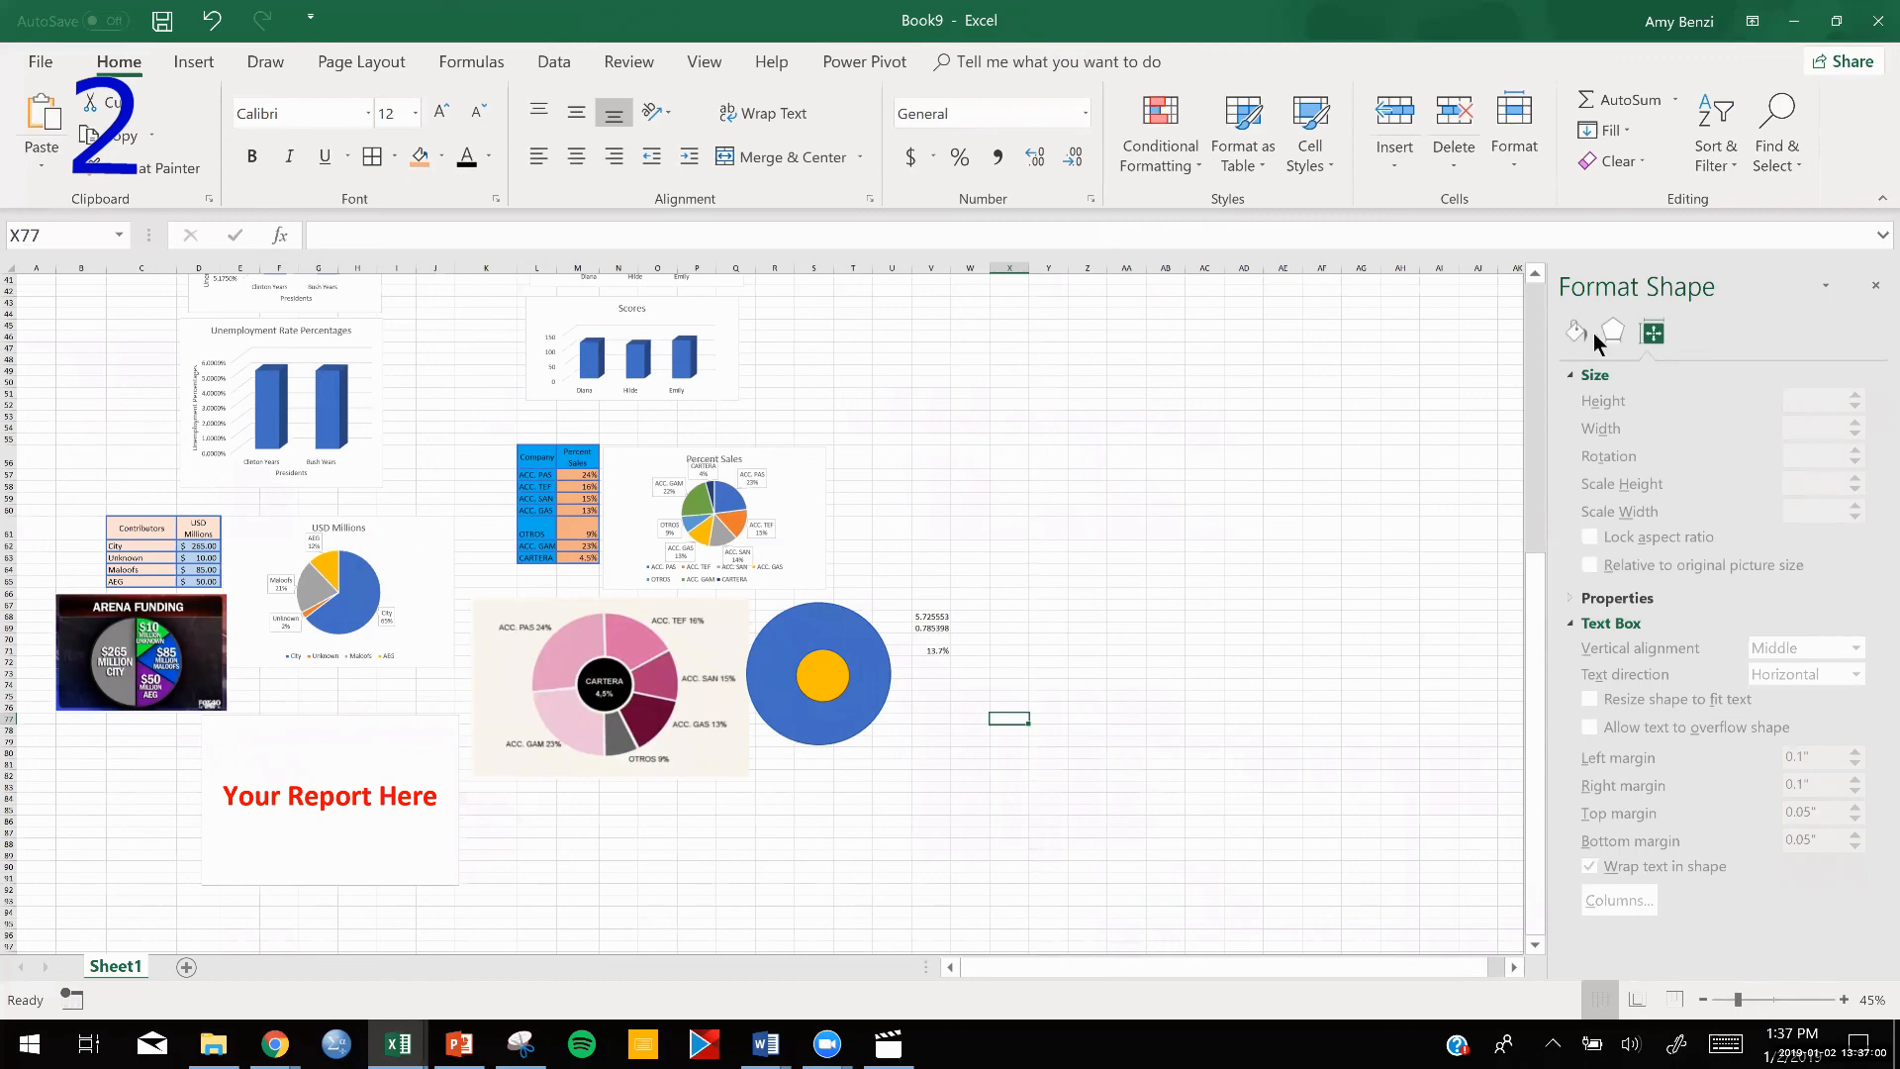
pyautogui.click(1837, 22)
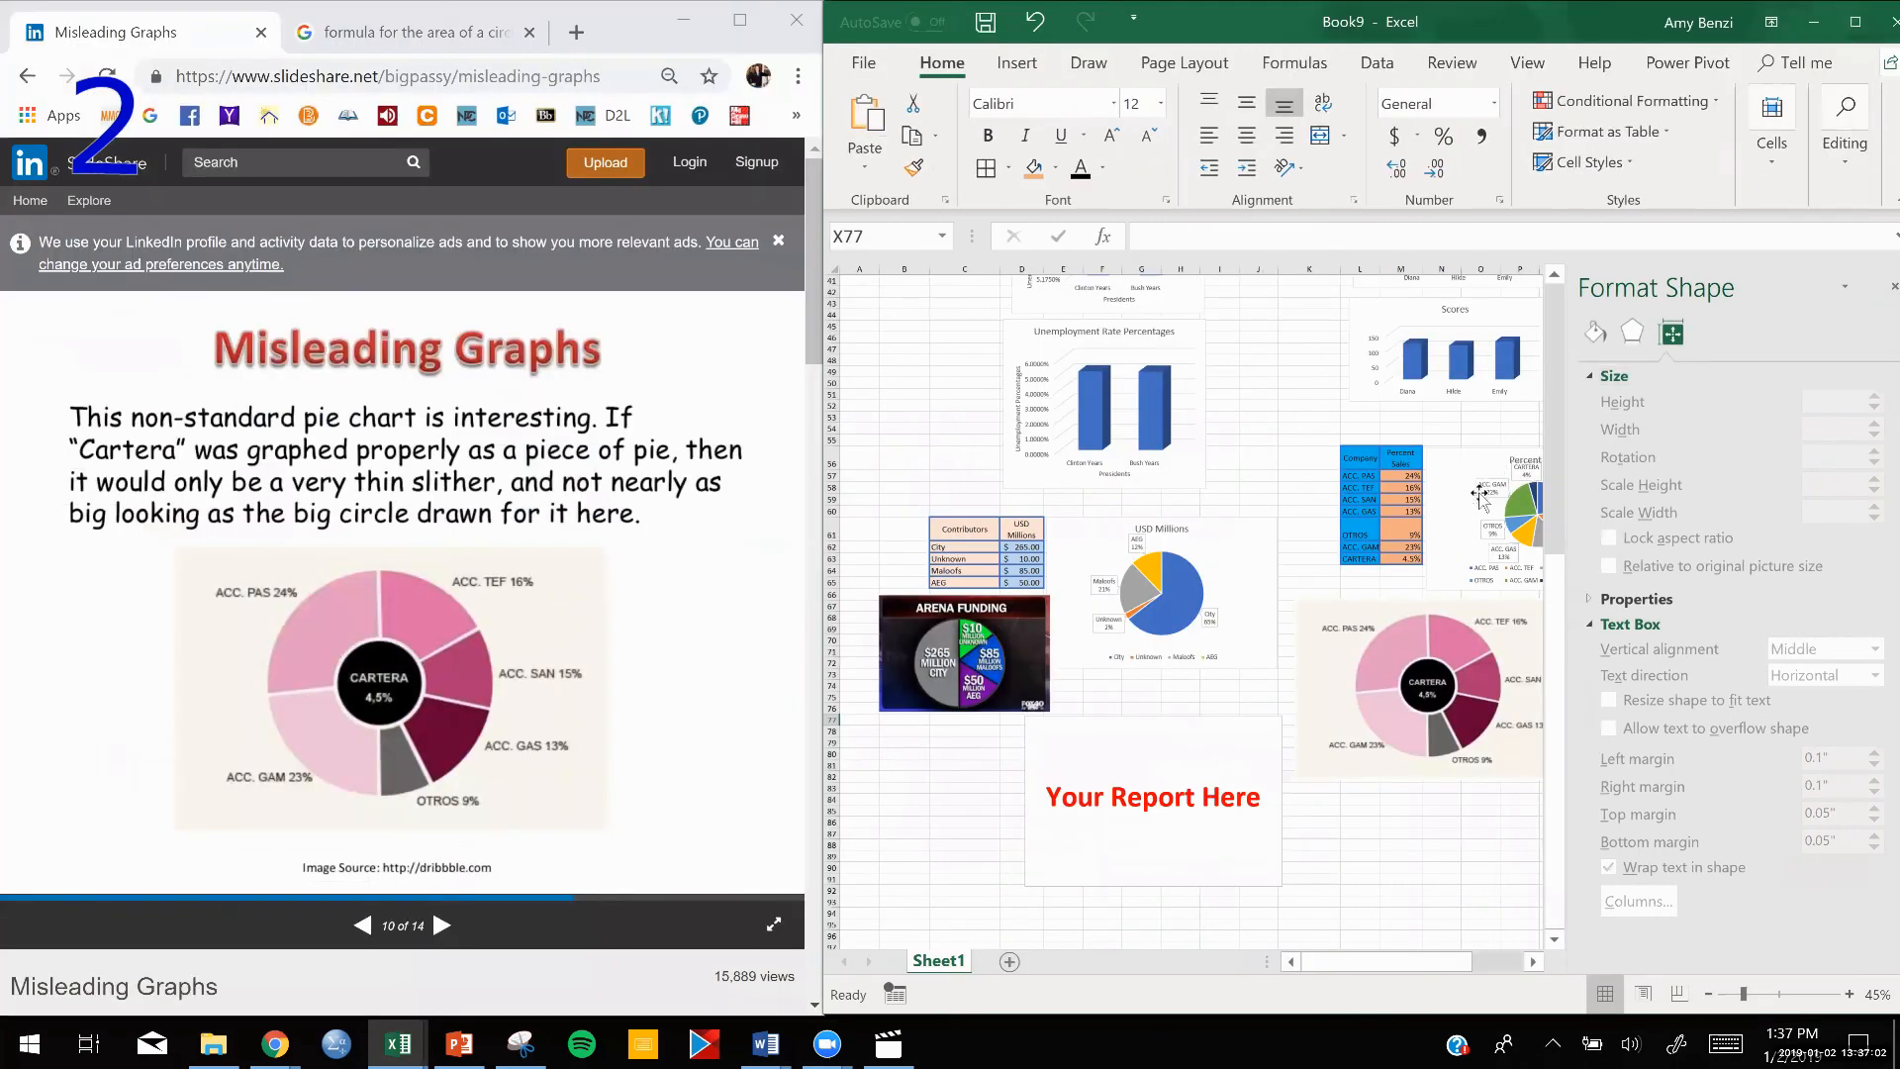
pyautogui.click(1891, 287)
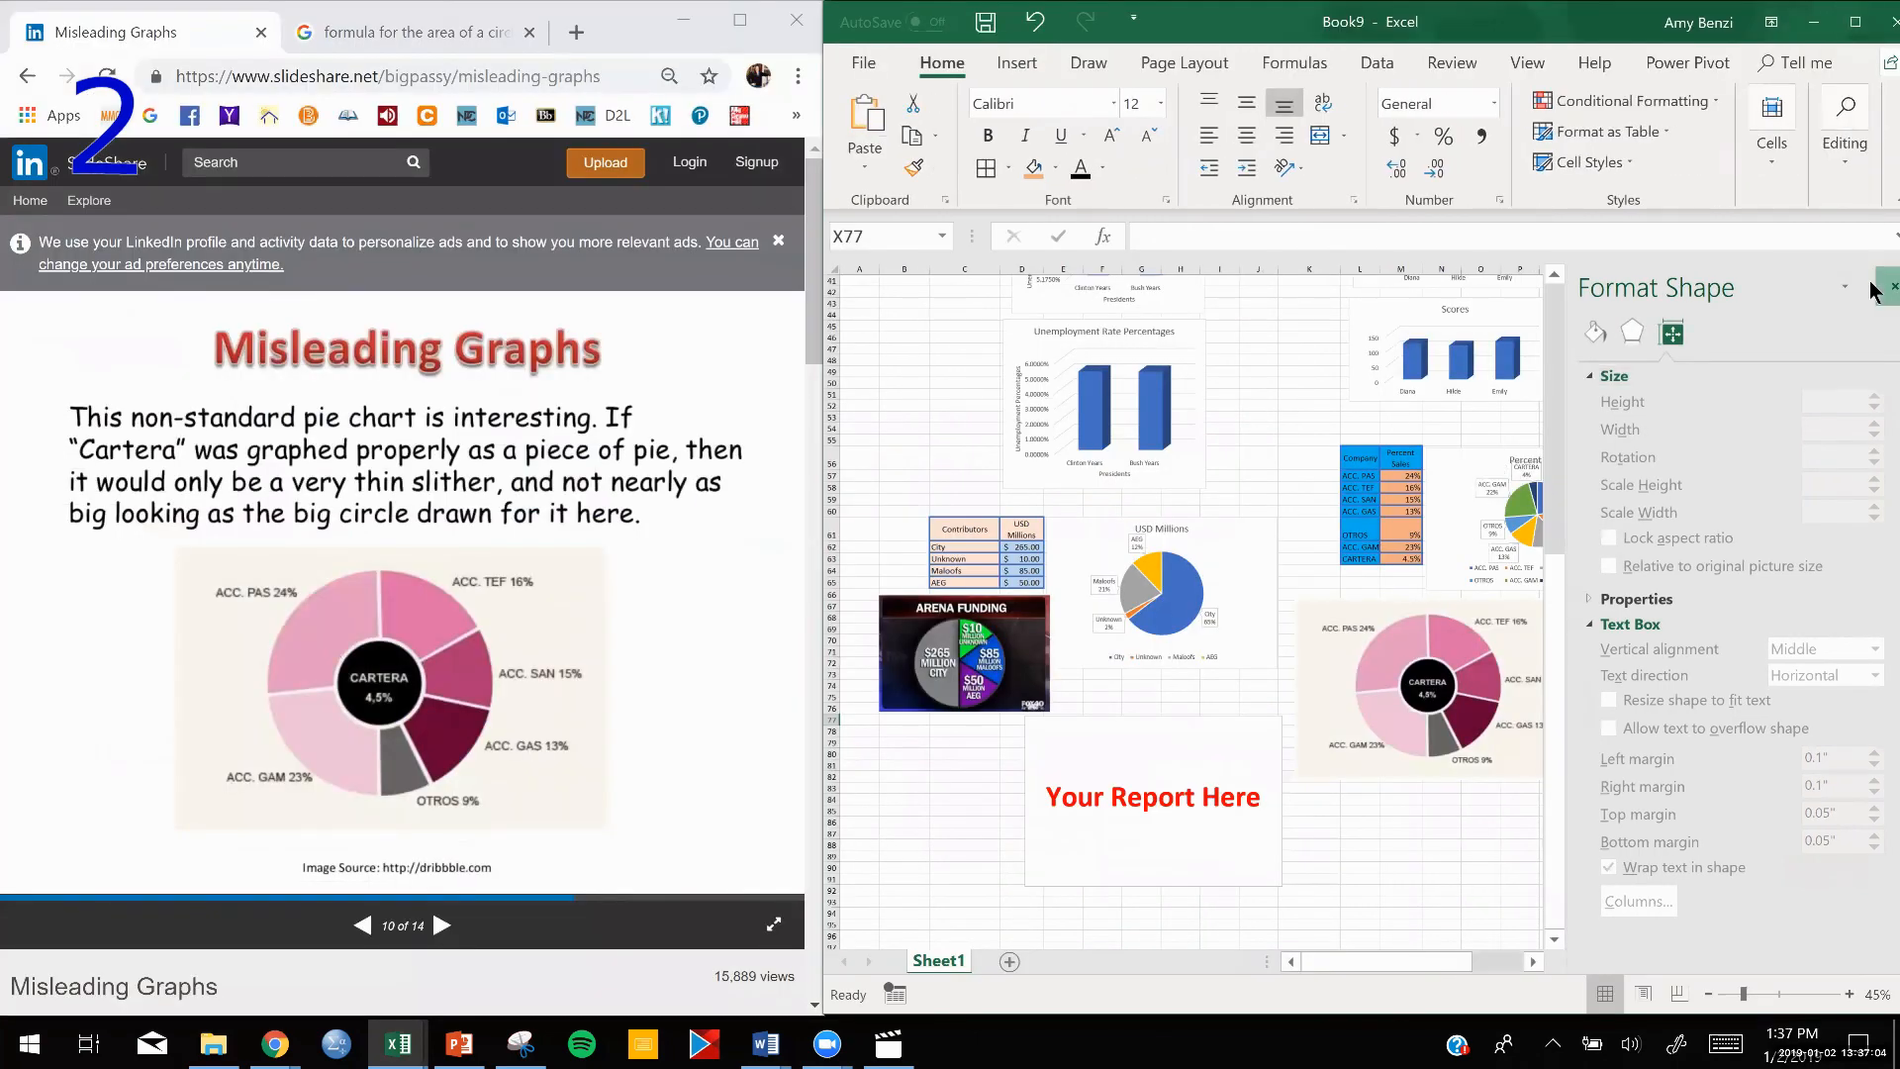
# Return to the assignment PDF in the browser and open section 2's linked article, 3 Causes of Bad Data in Survey Research.
pyautogui.click(30, 78)
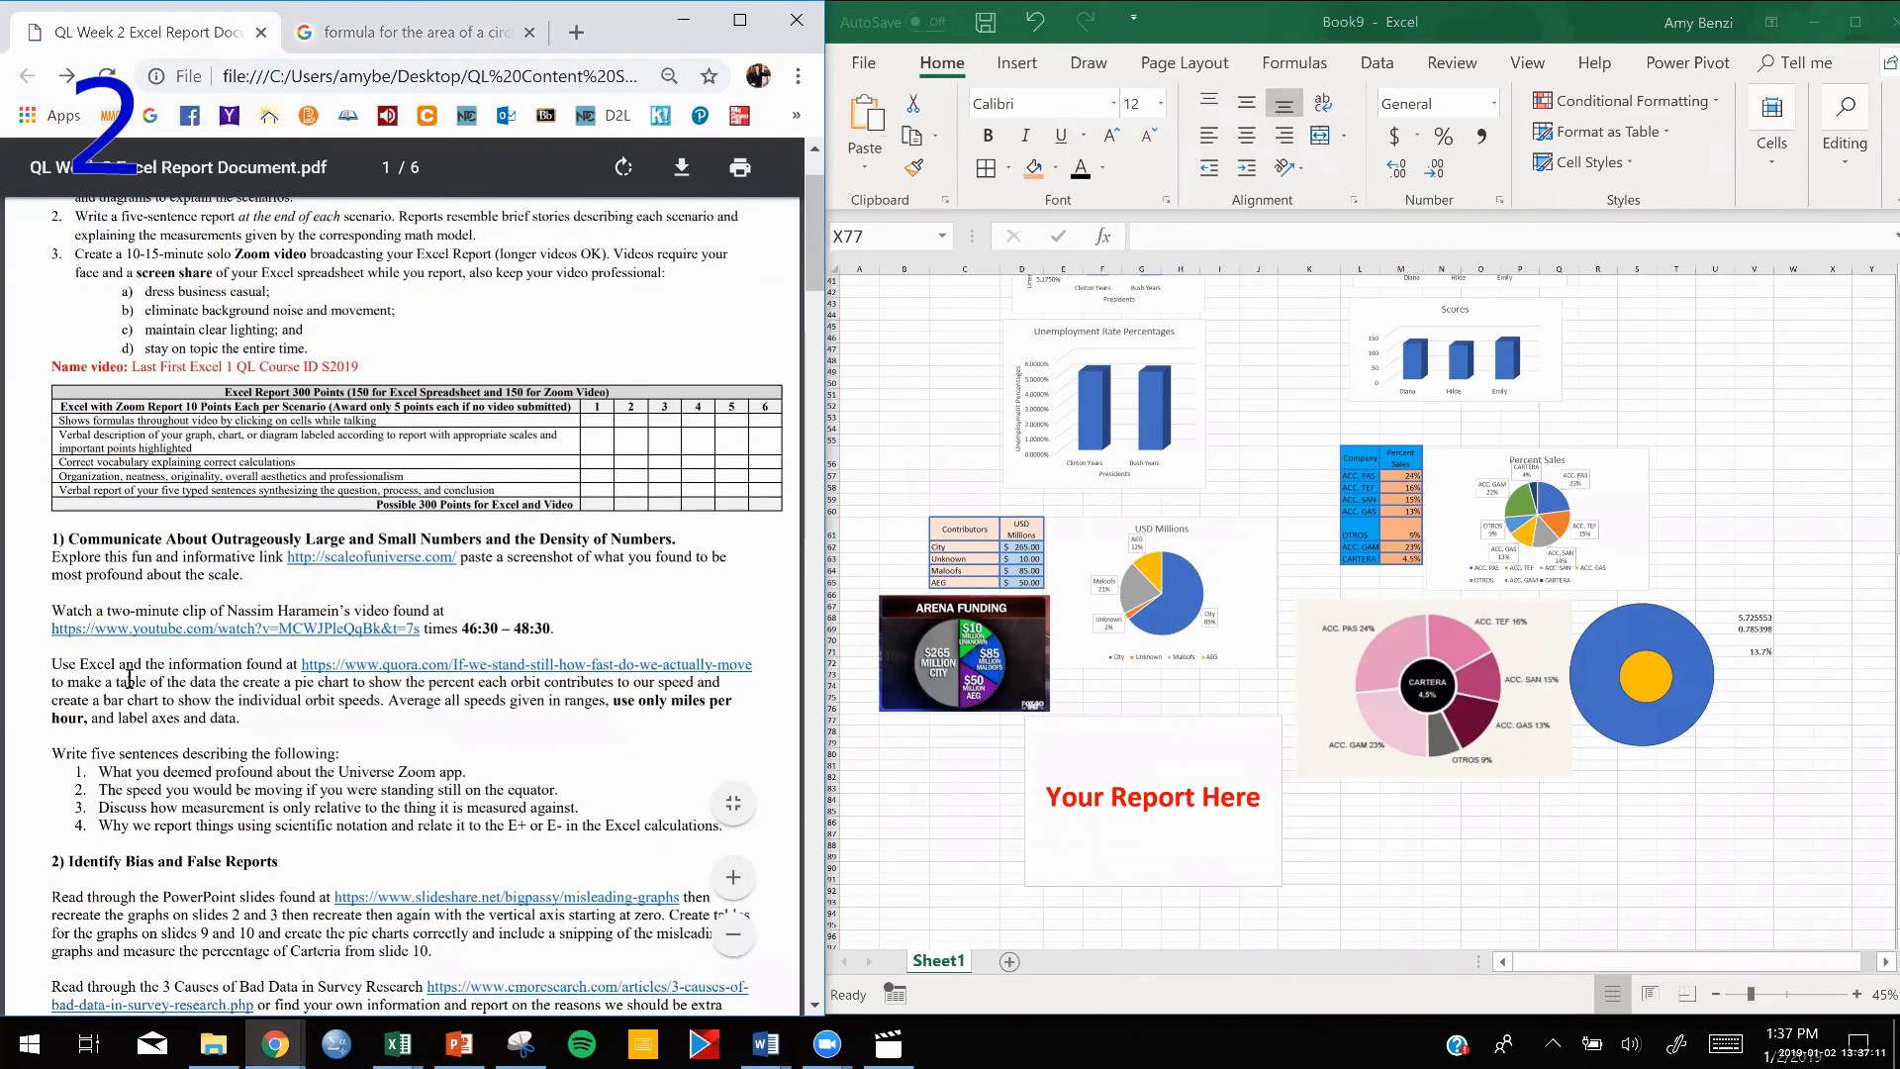
pyautogui.scroll(-5, 348, 675)
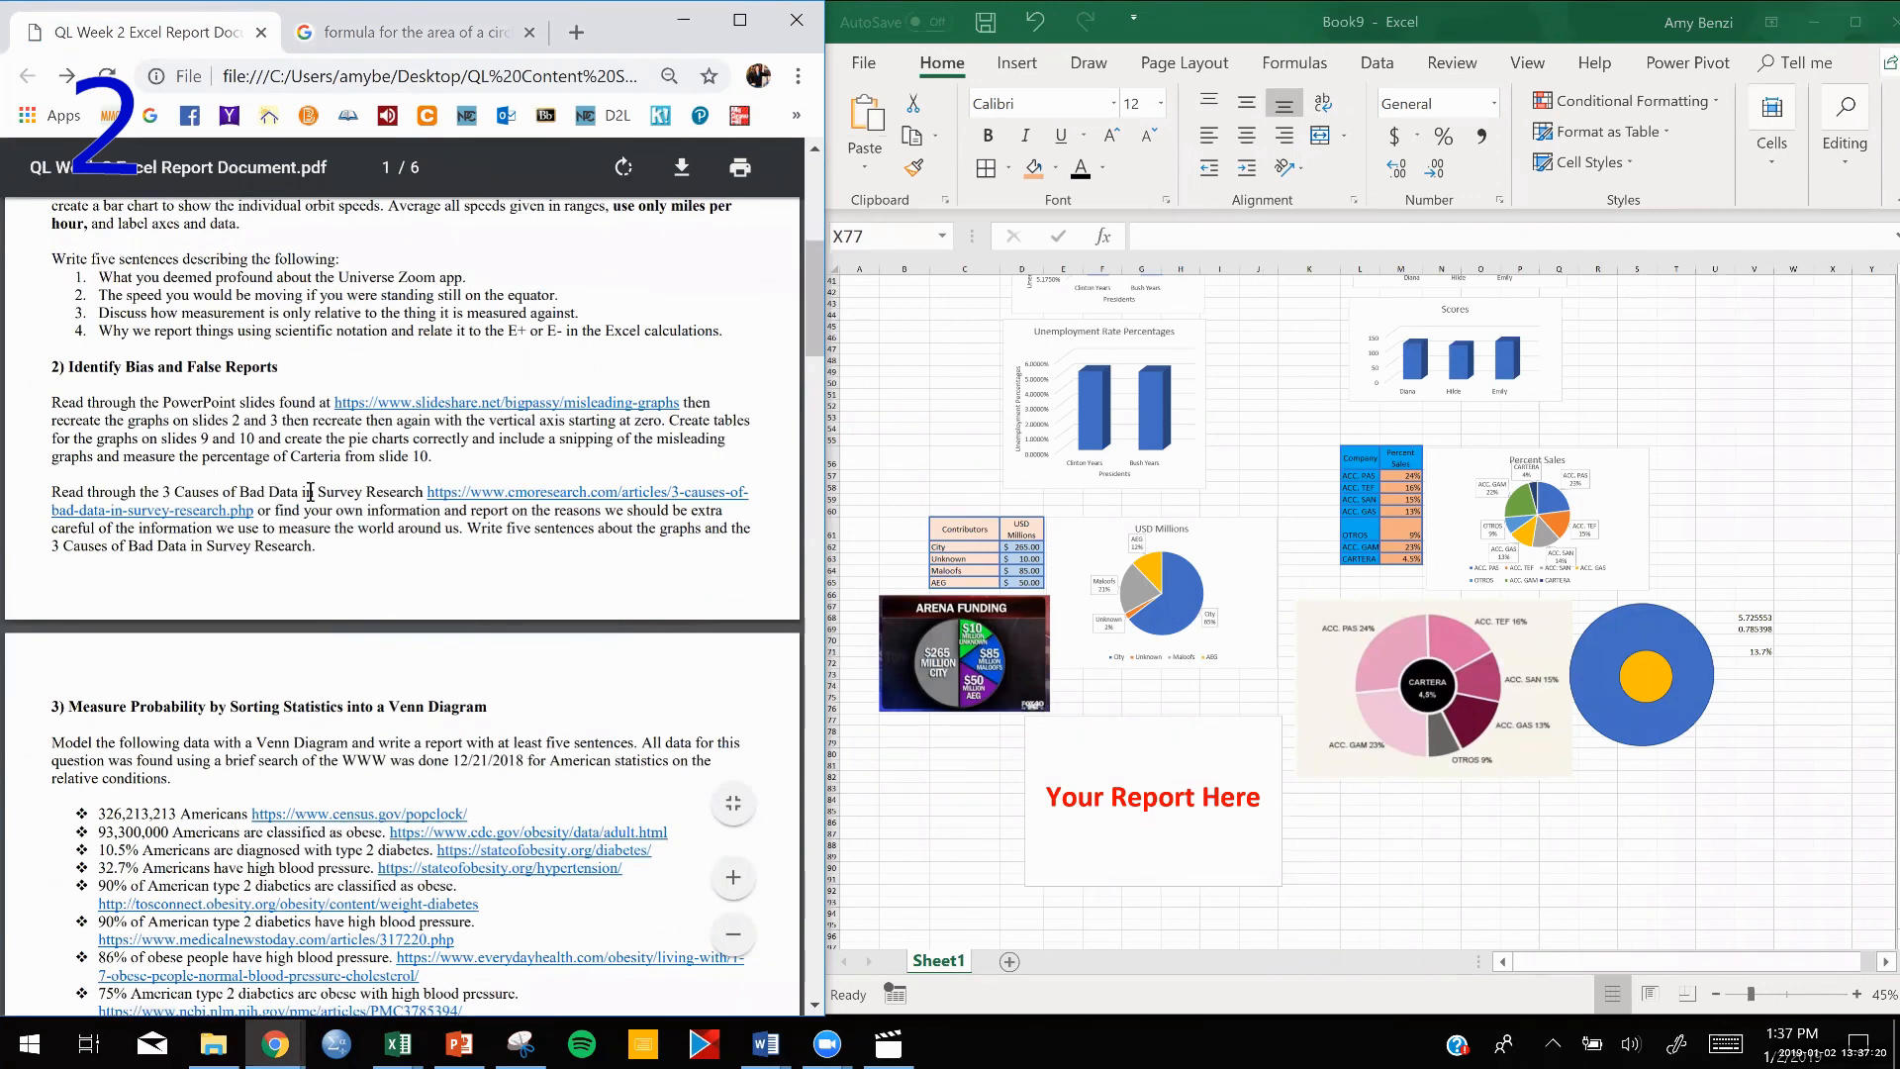
pyautogui.click(459, 495)
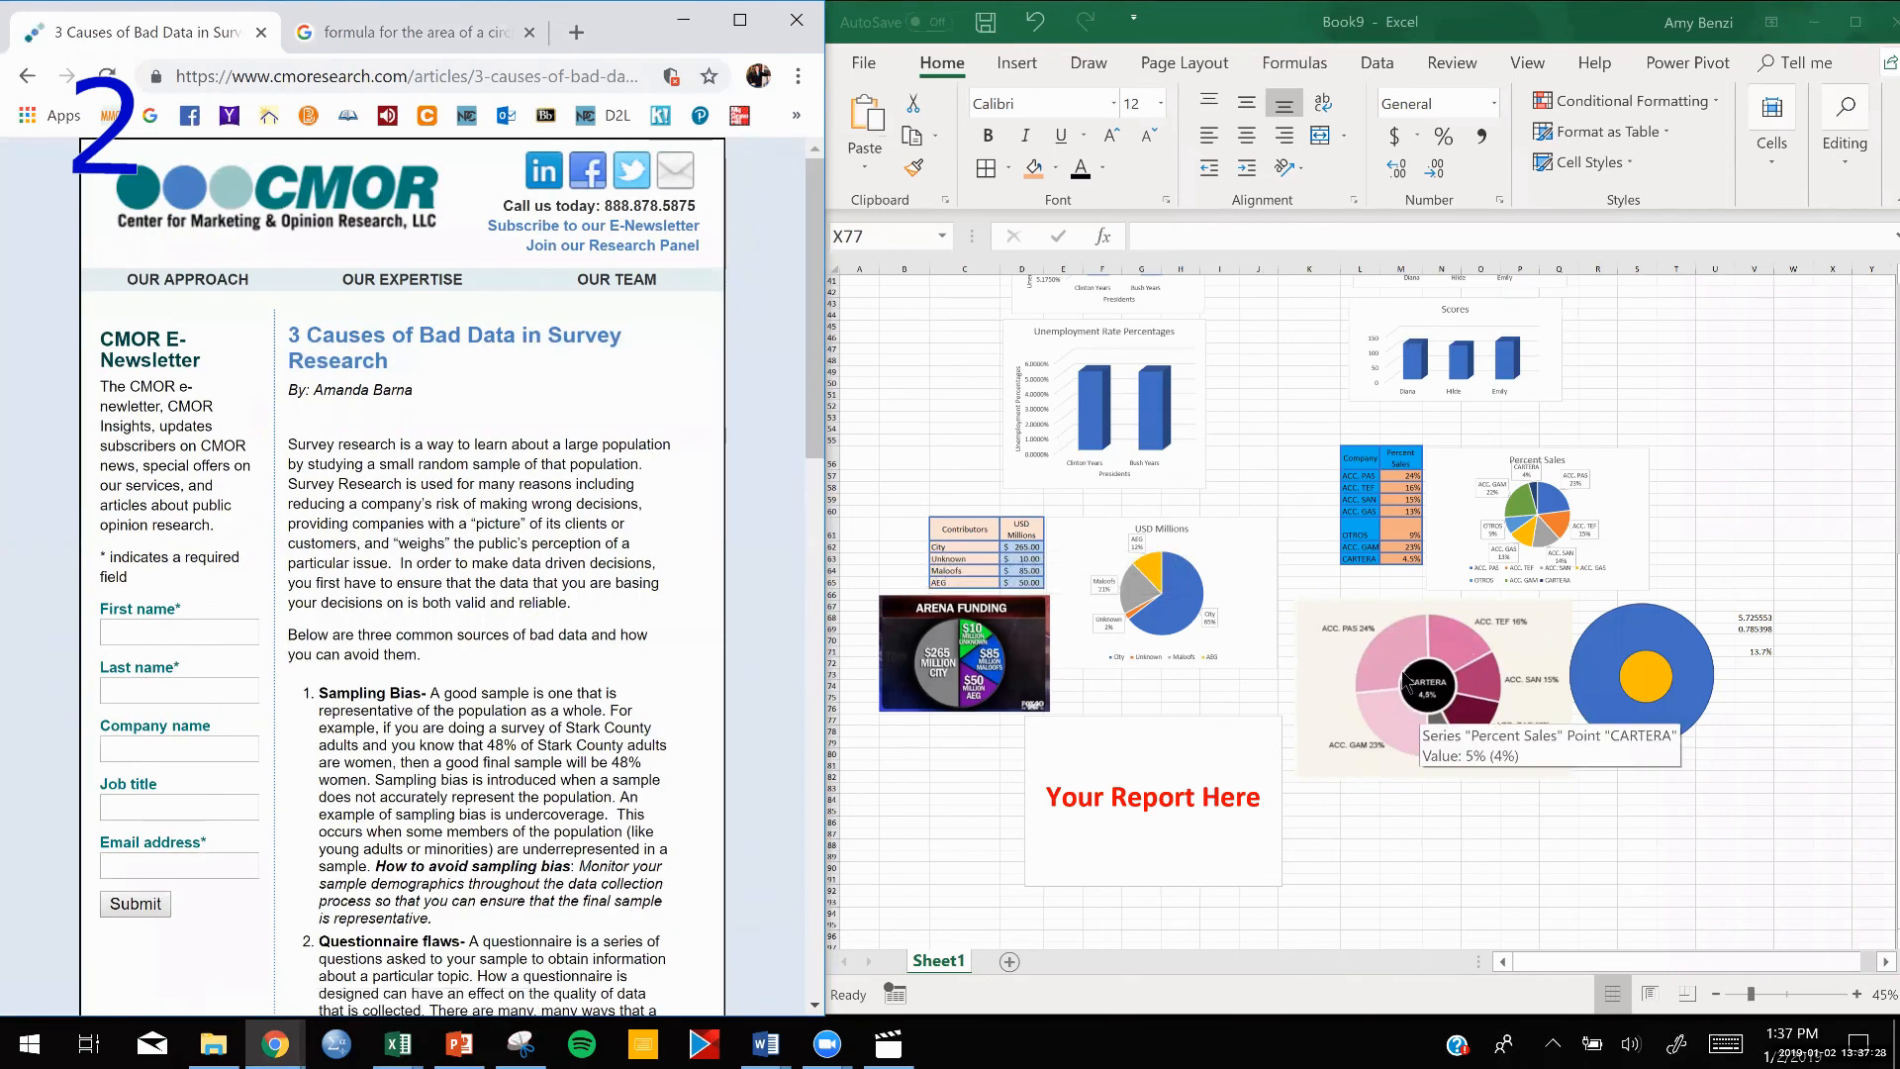
# Review the article's sections on sampling bias, questionnaire flaws and the interviewer effect, and return to the charts in the Excel worksheet.
pyautogui.scroll(-2, 368, 698)
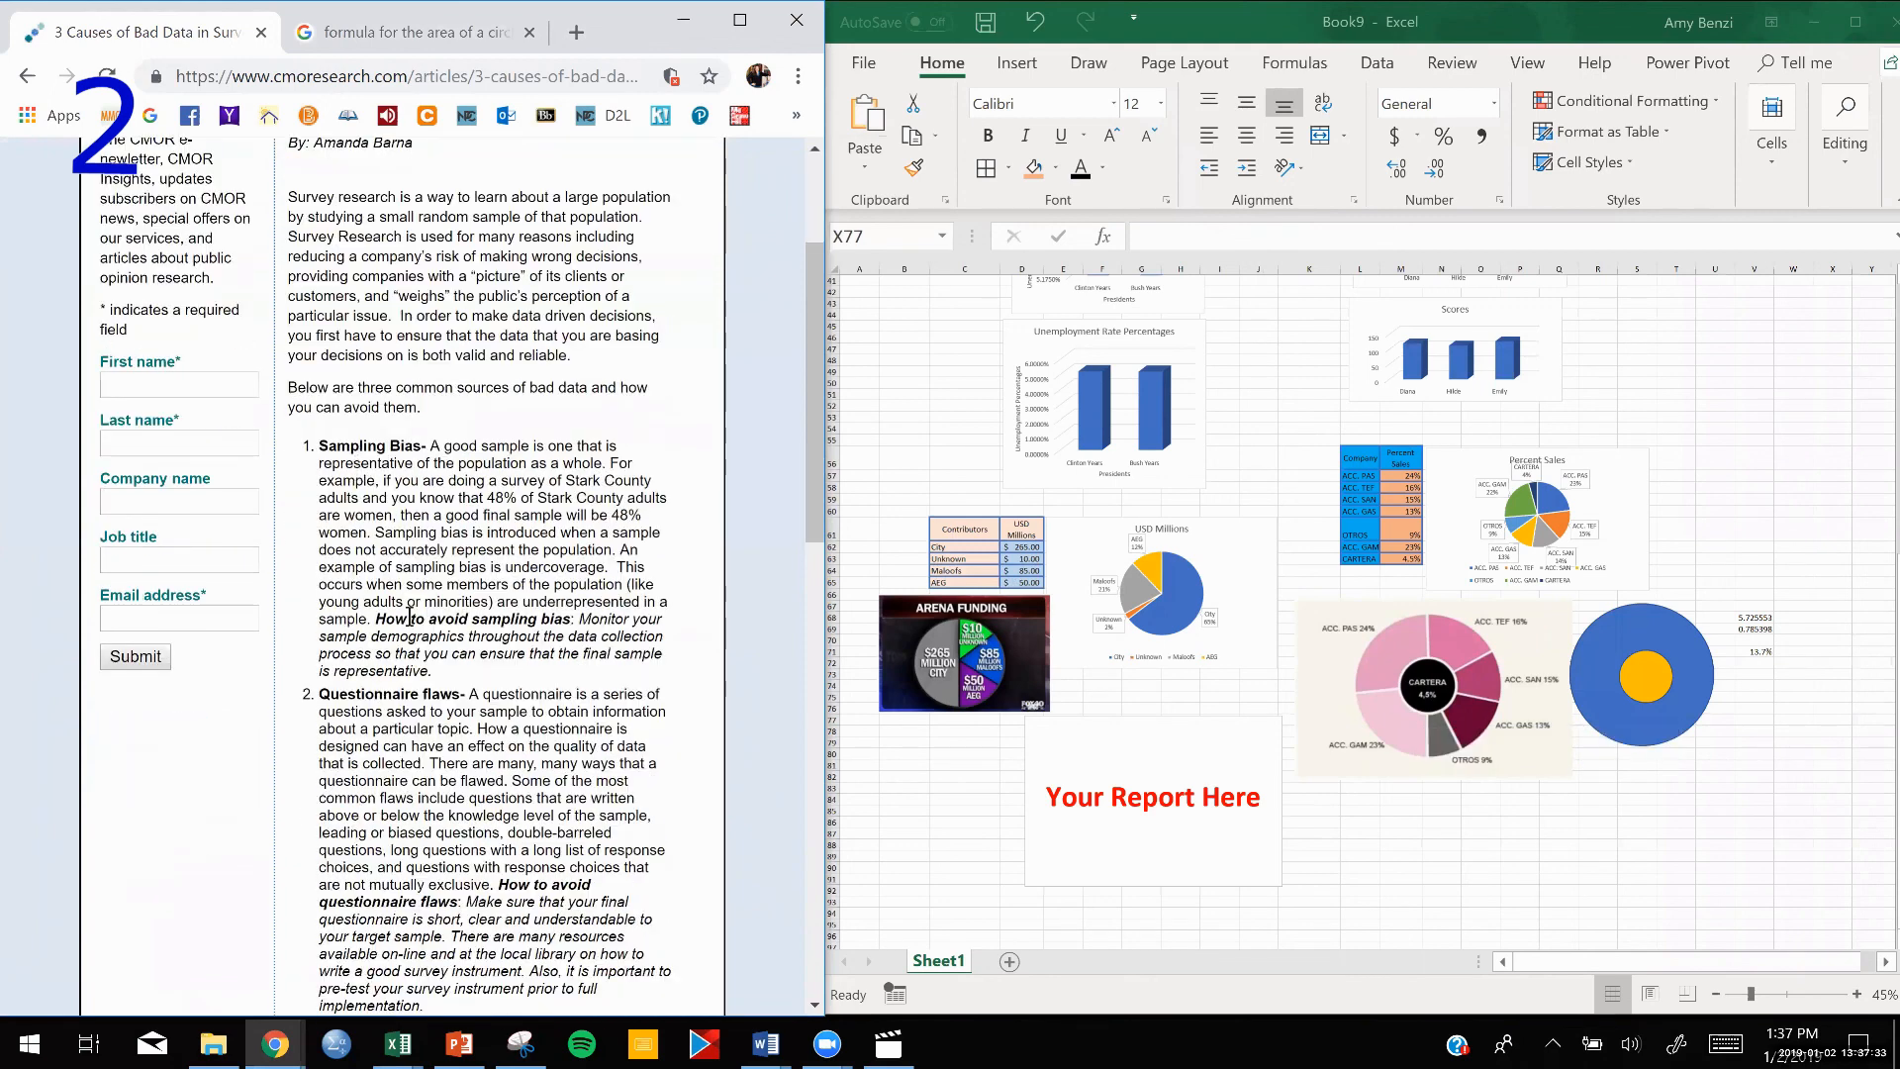
pyautogui.scroll(-3, 438, 737)
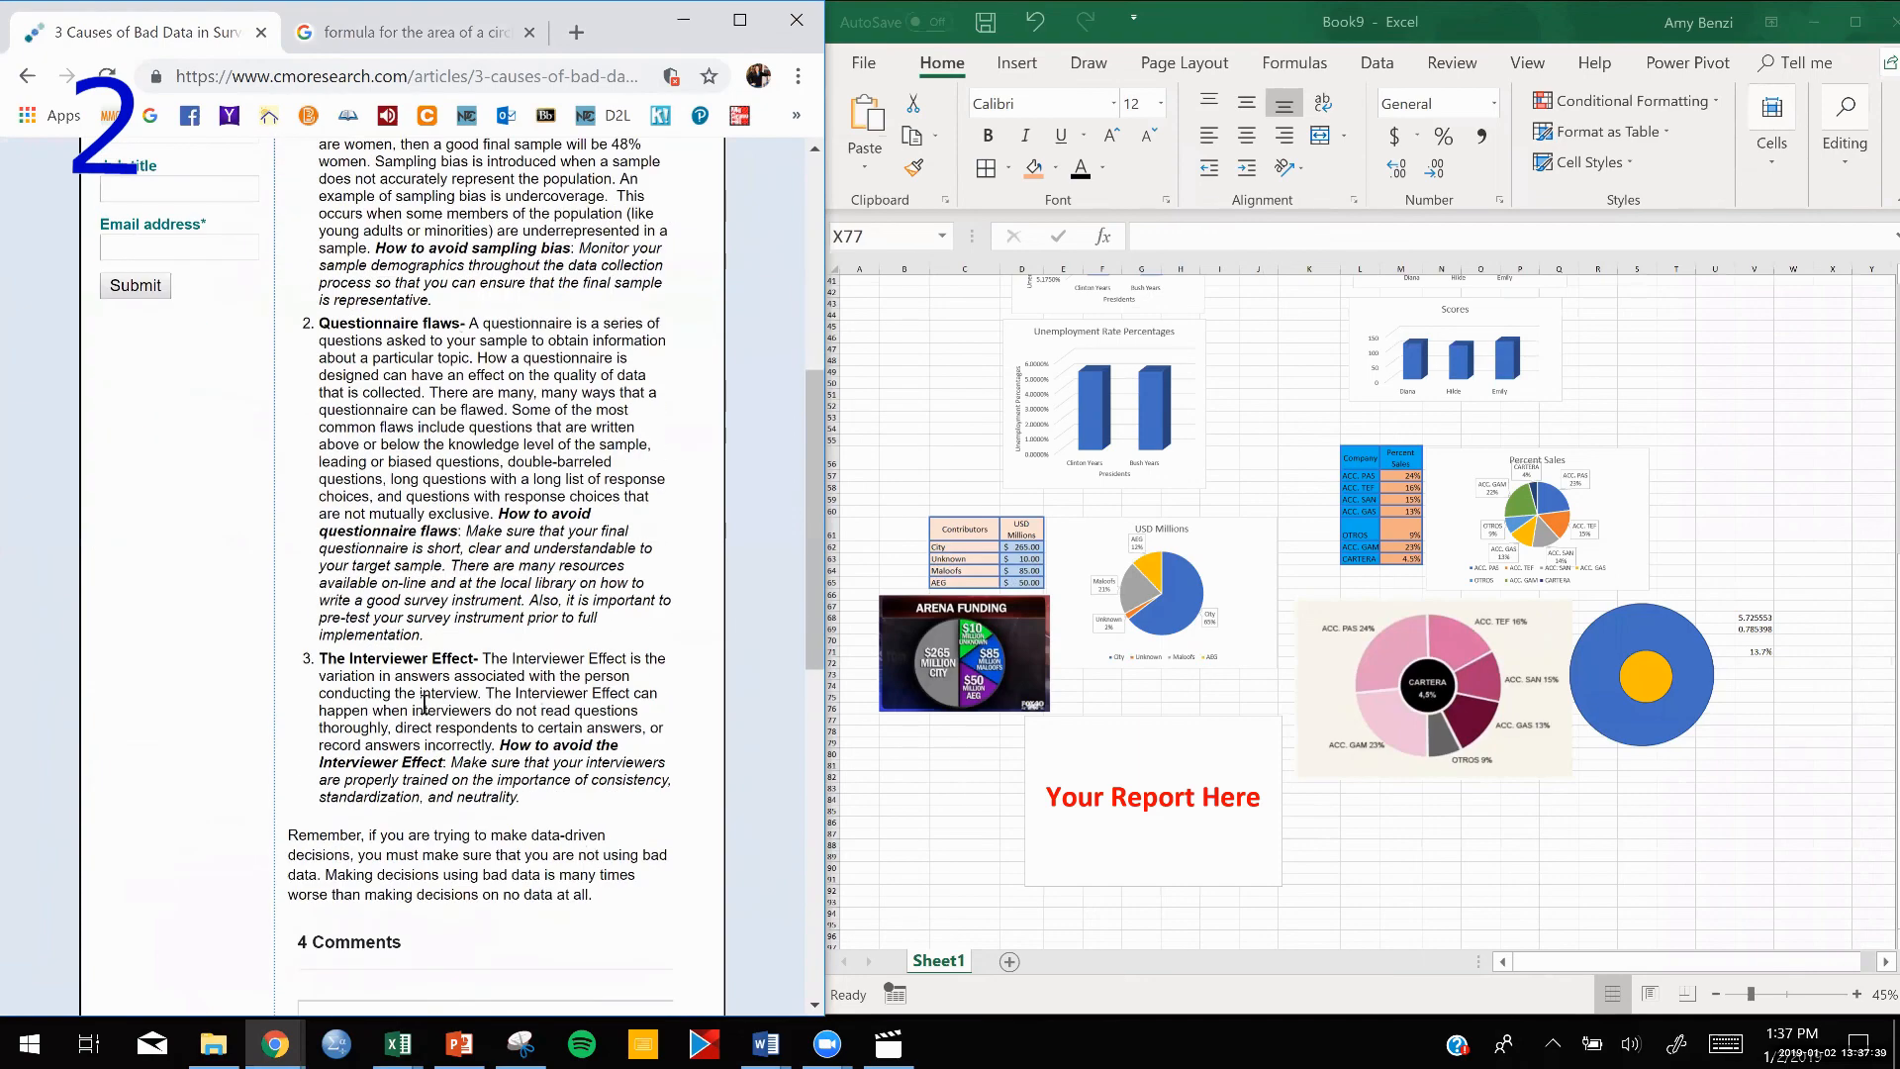
pyautogui.scroll(2, 425, 705)
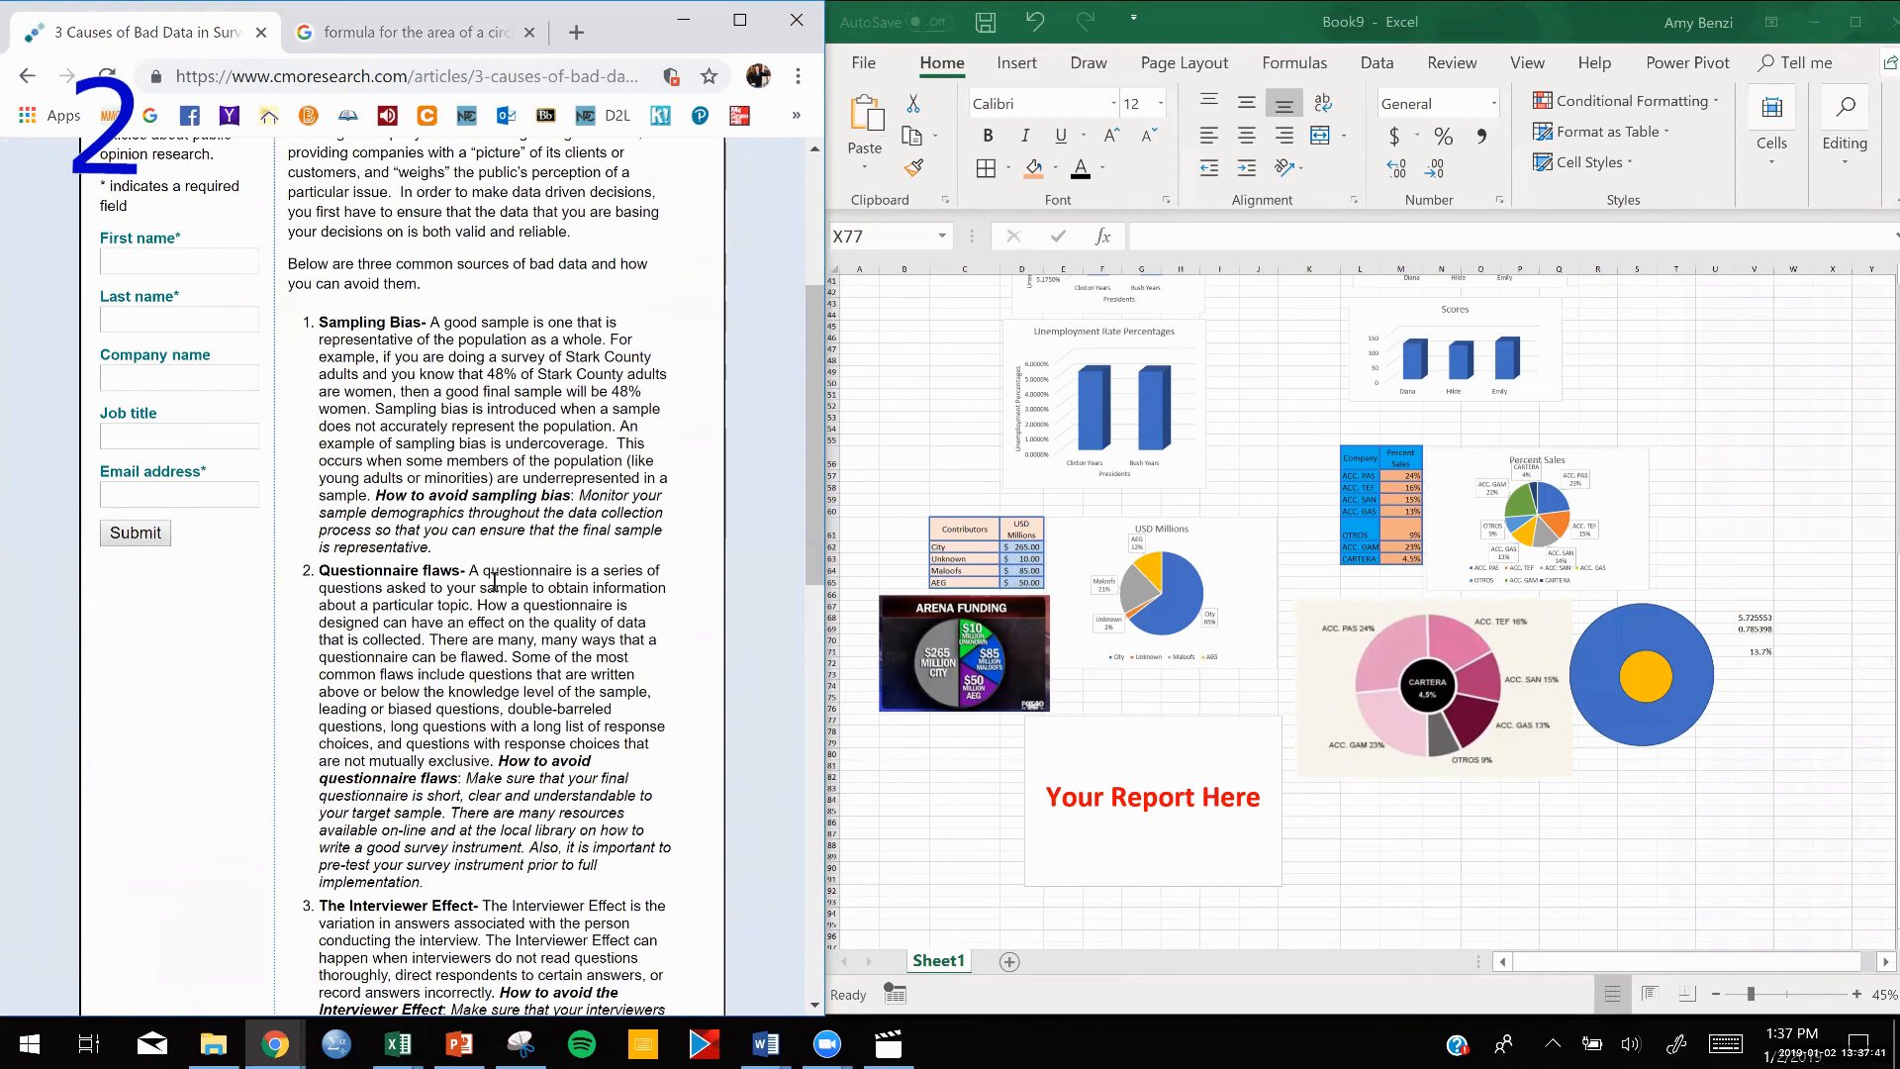
pyautogui.scroll(1, 494, 581)
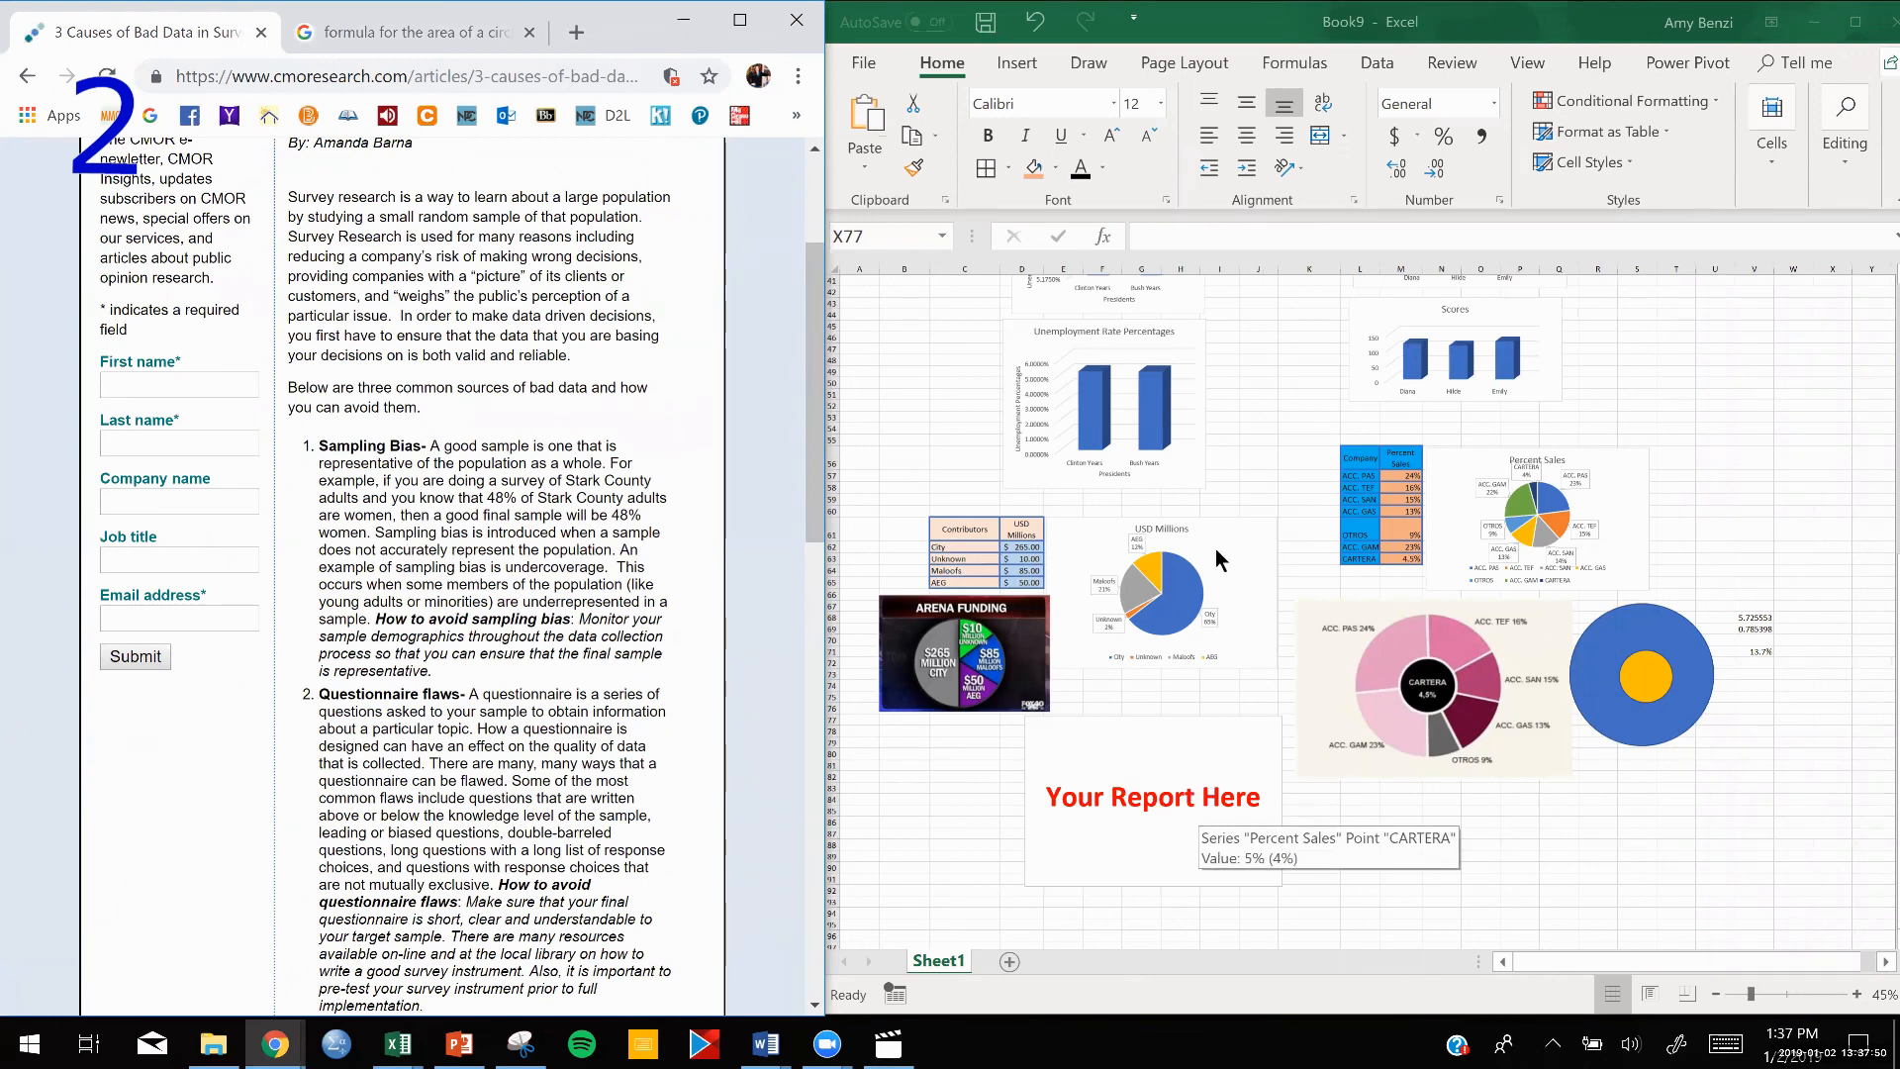
pyautogui.click(1558, 844)
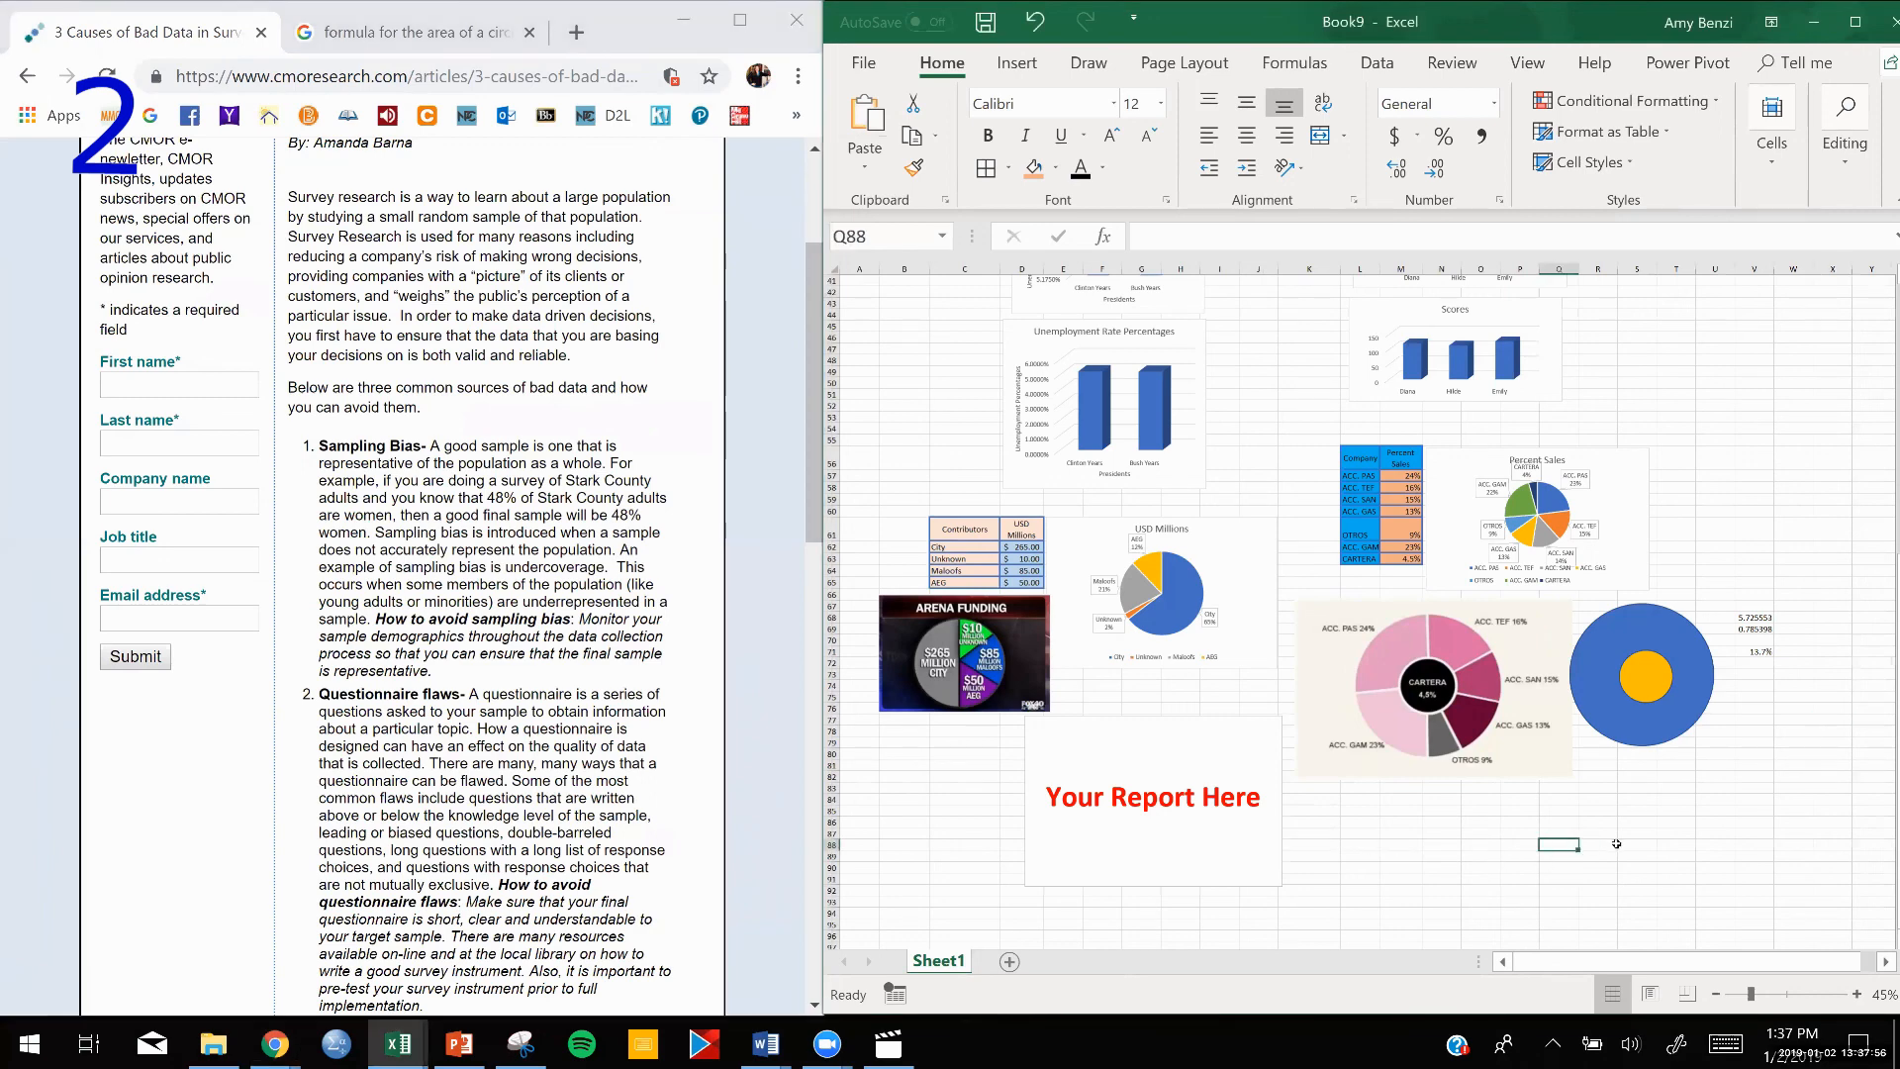
pyautogui.scroll(1, 1617, 842)
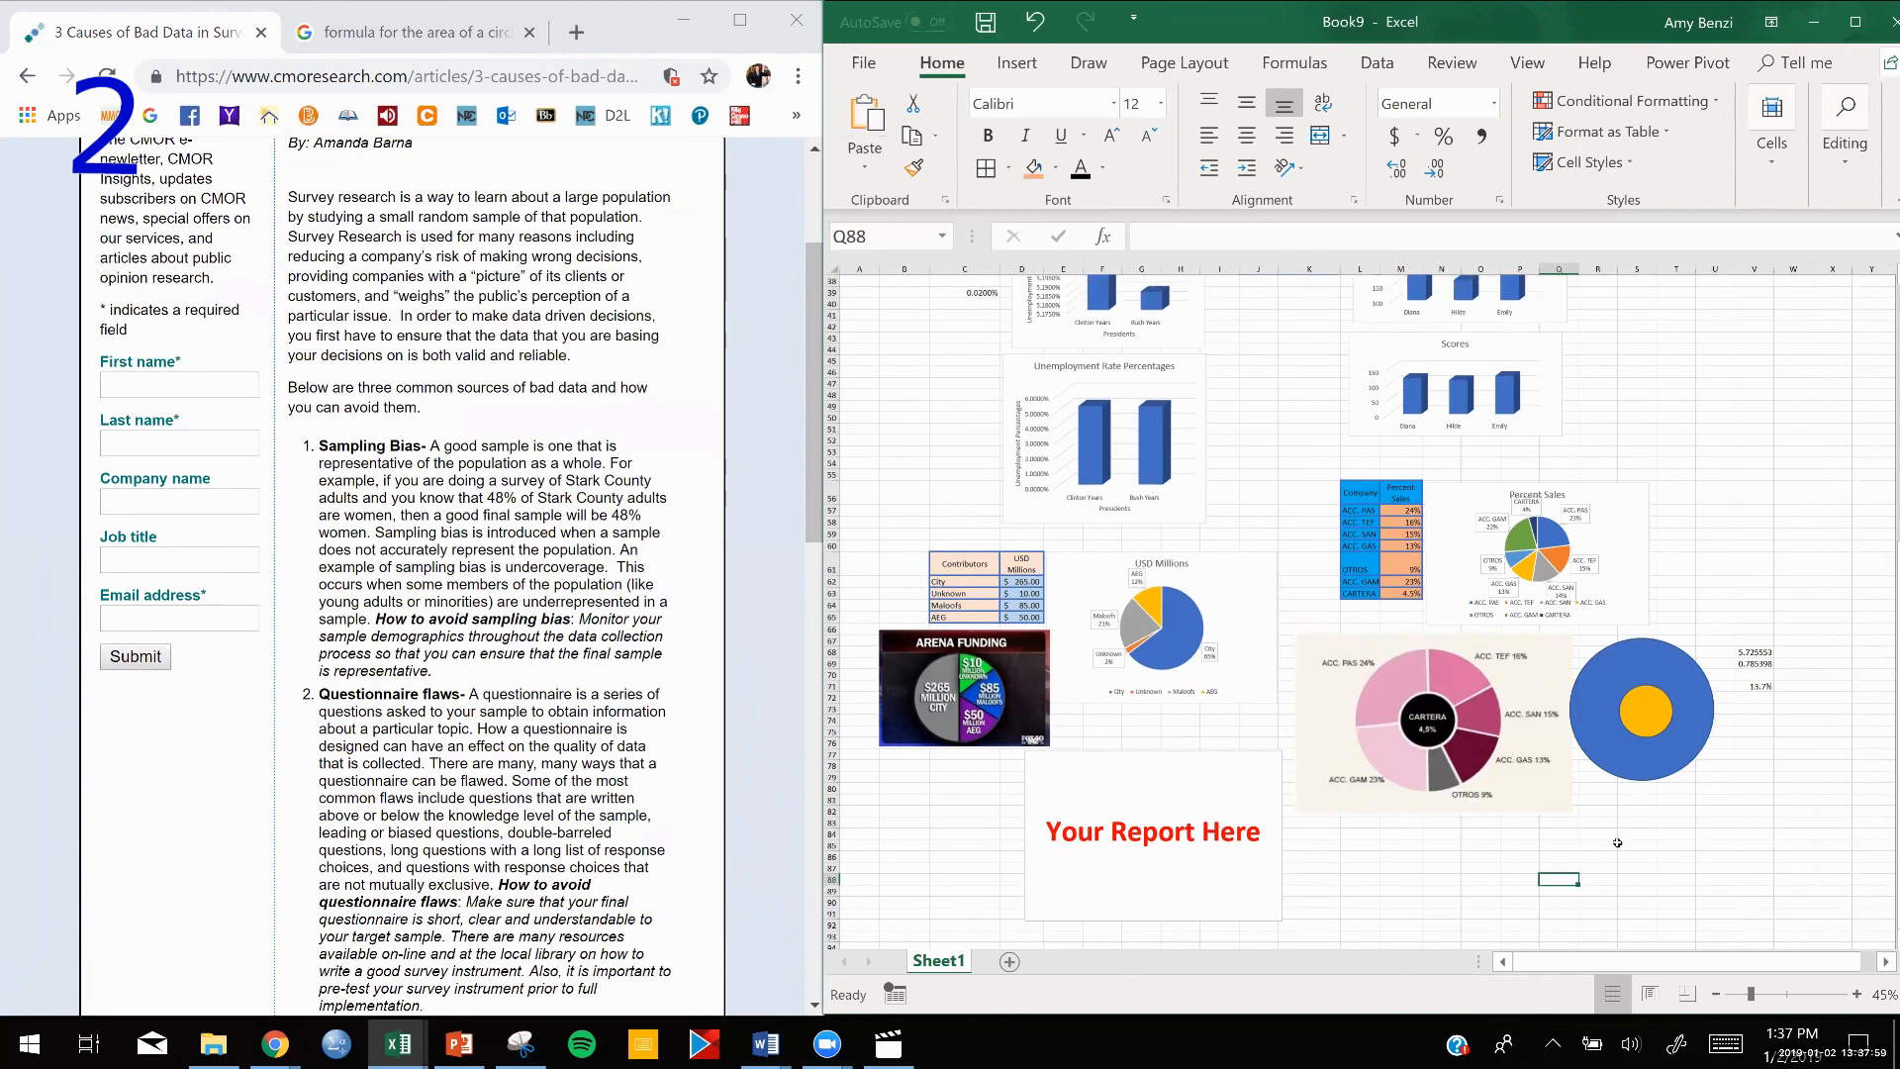